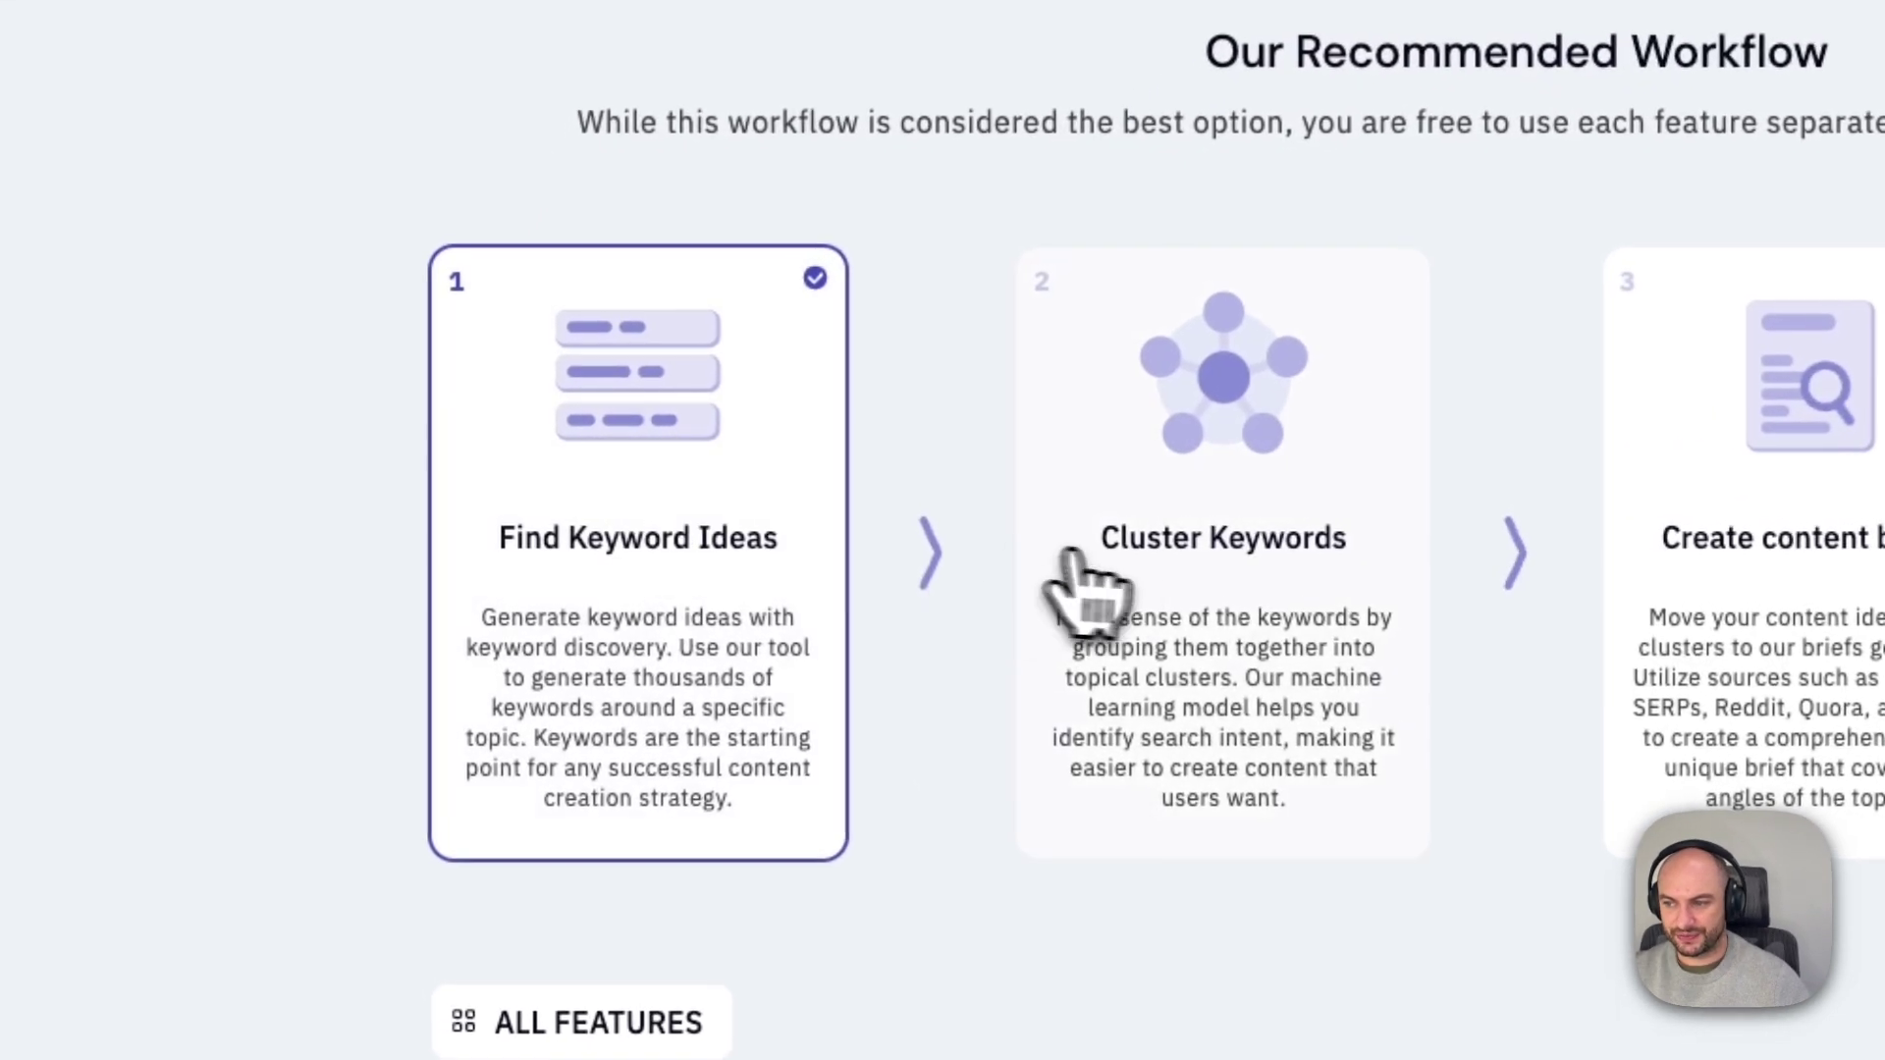
- Step through the Cluster Keywords, Create content briefs and Write content workflow cards
left_click(1129, 589)
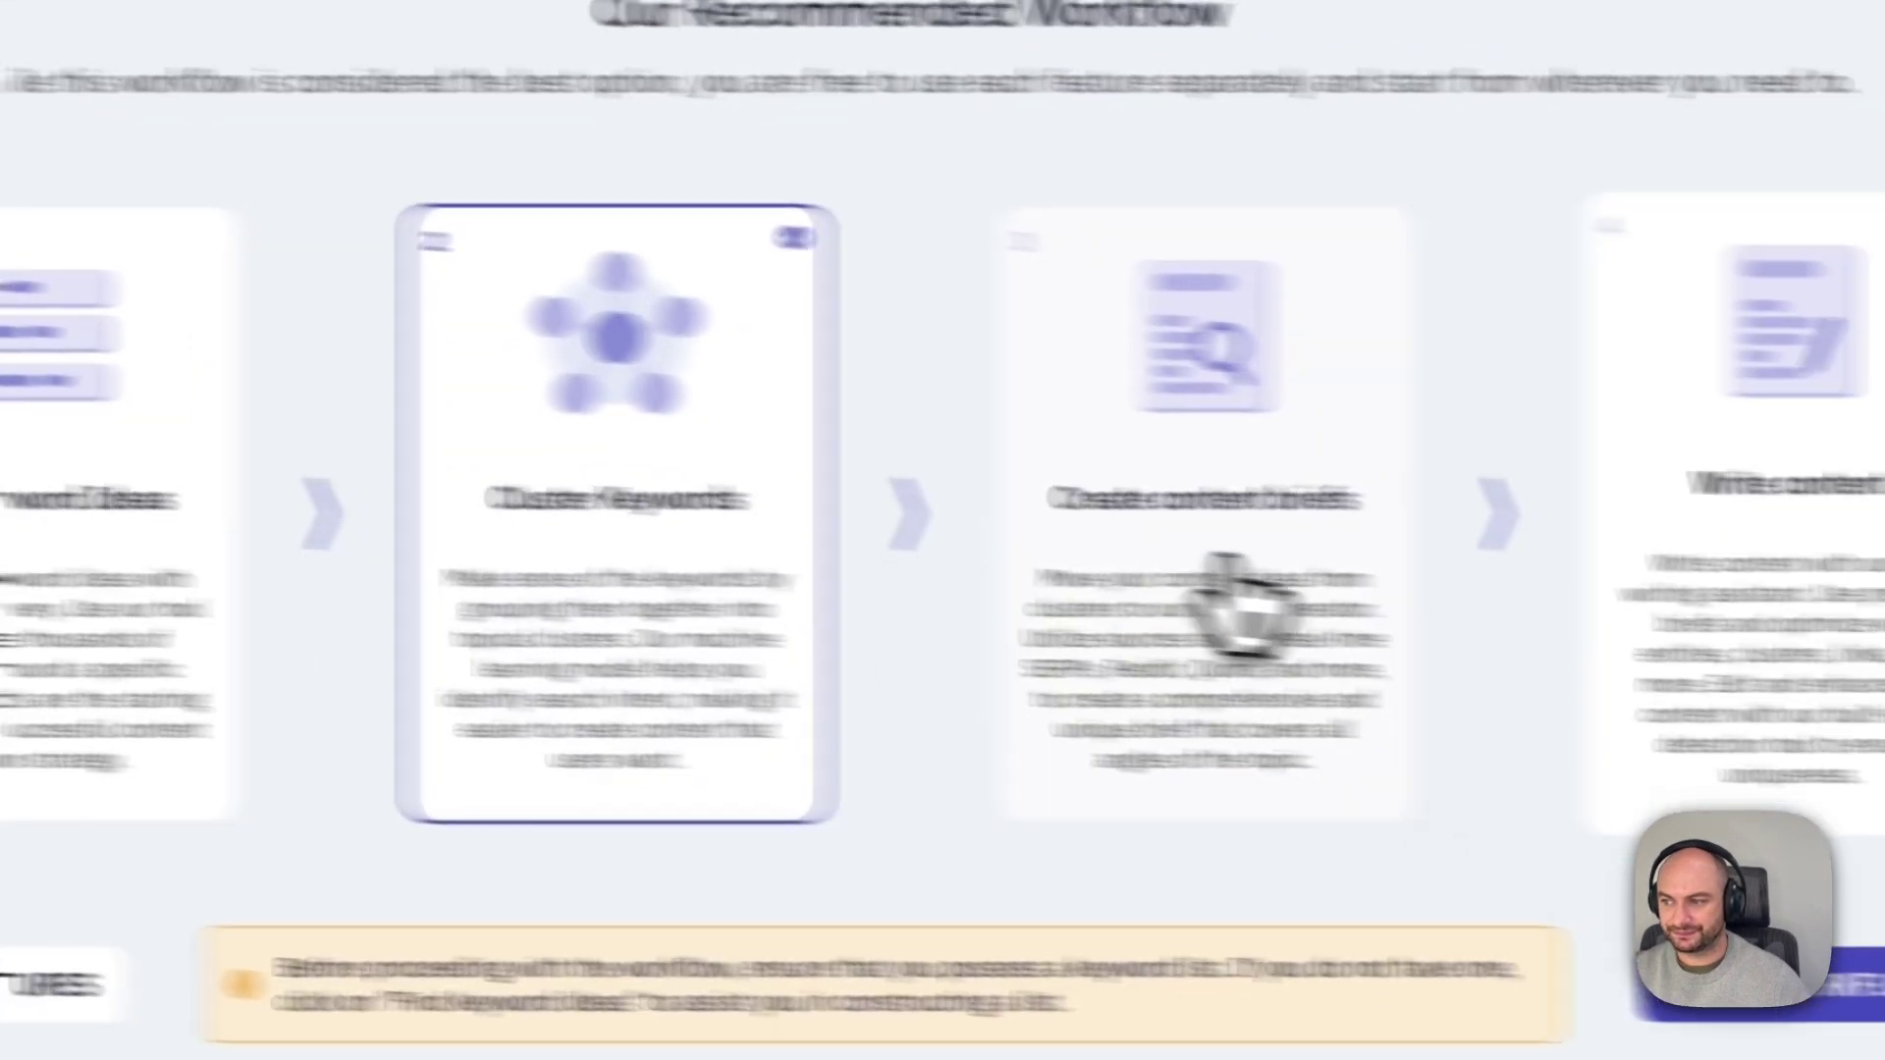
left_click(1846, 614)
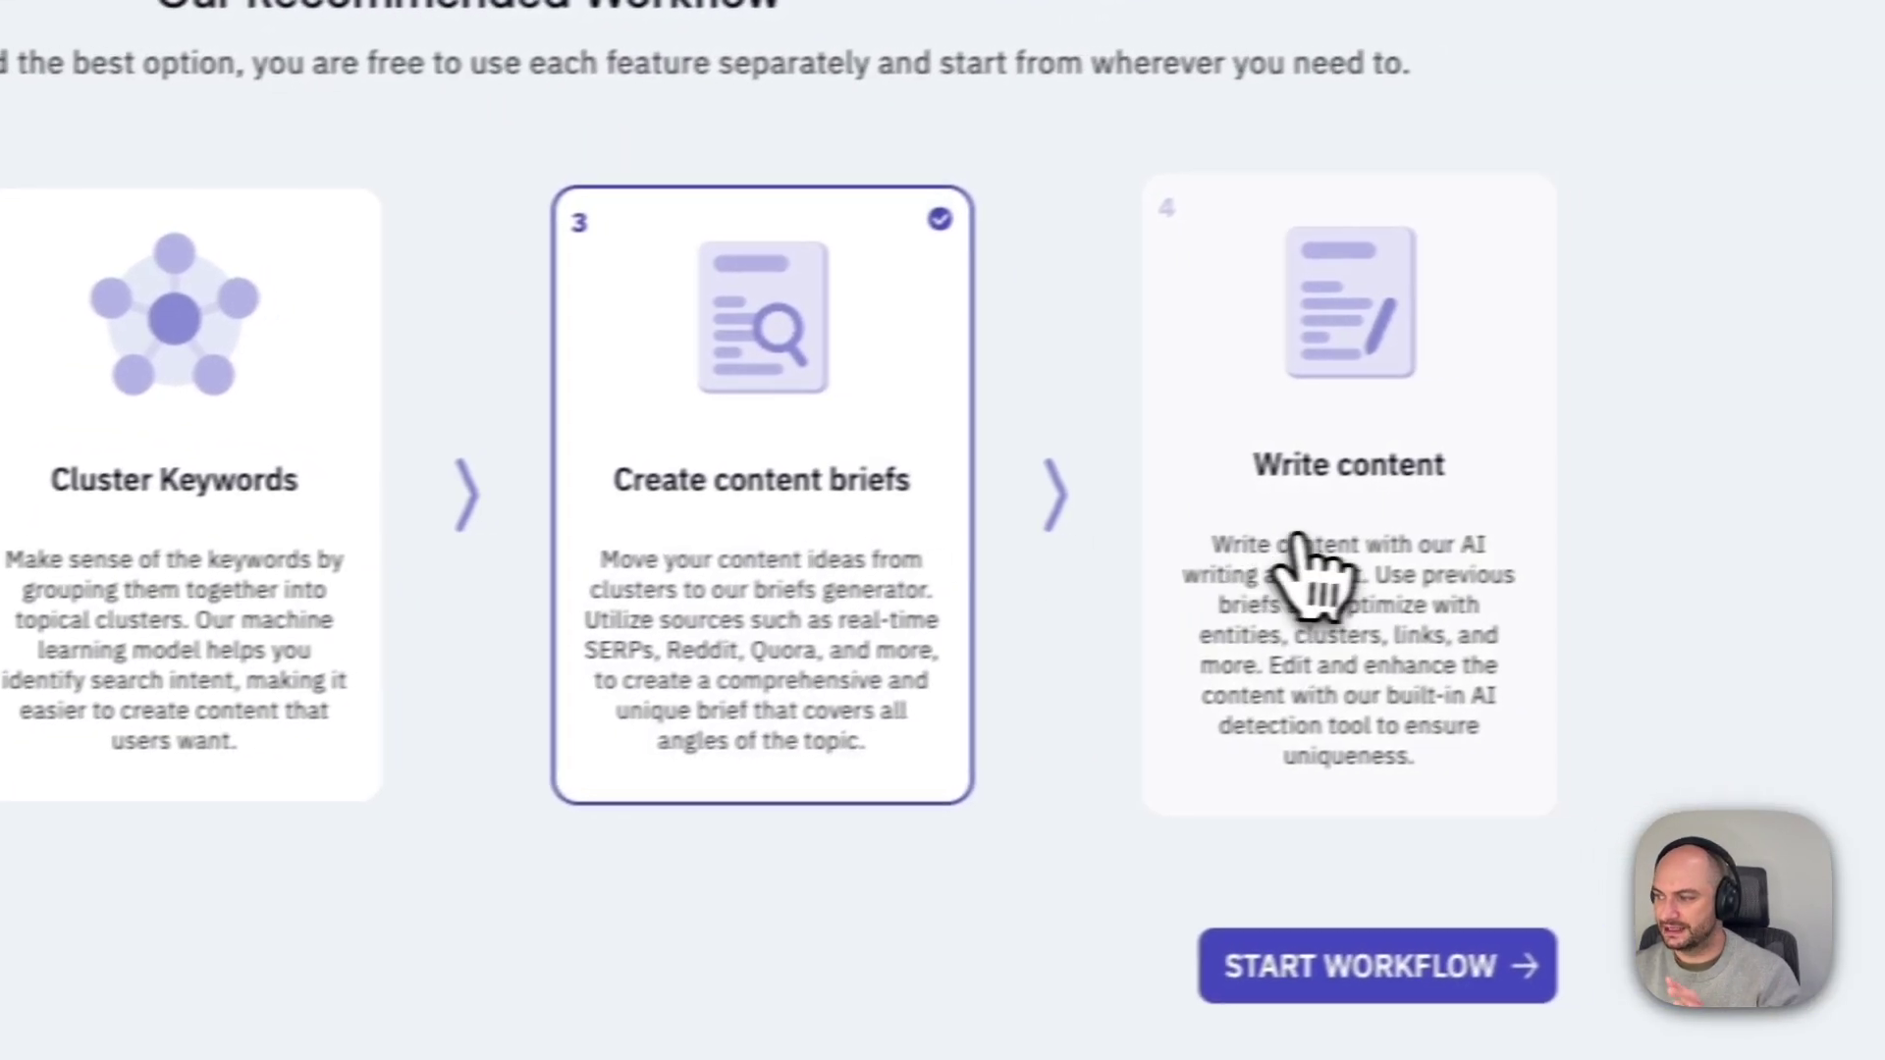
left_click(1335, 575)
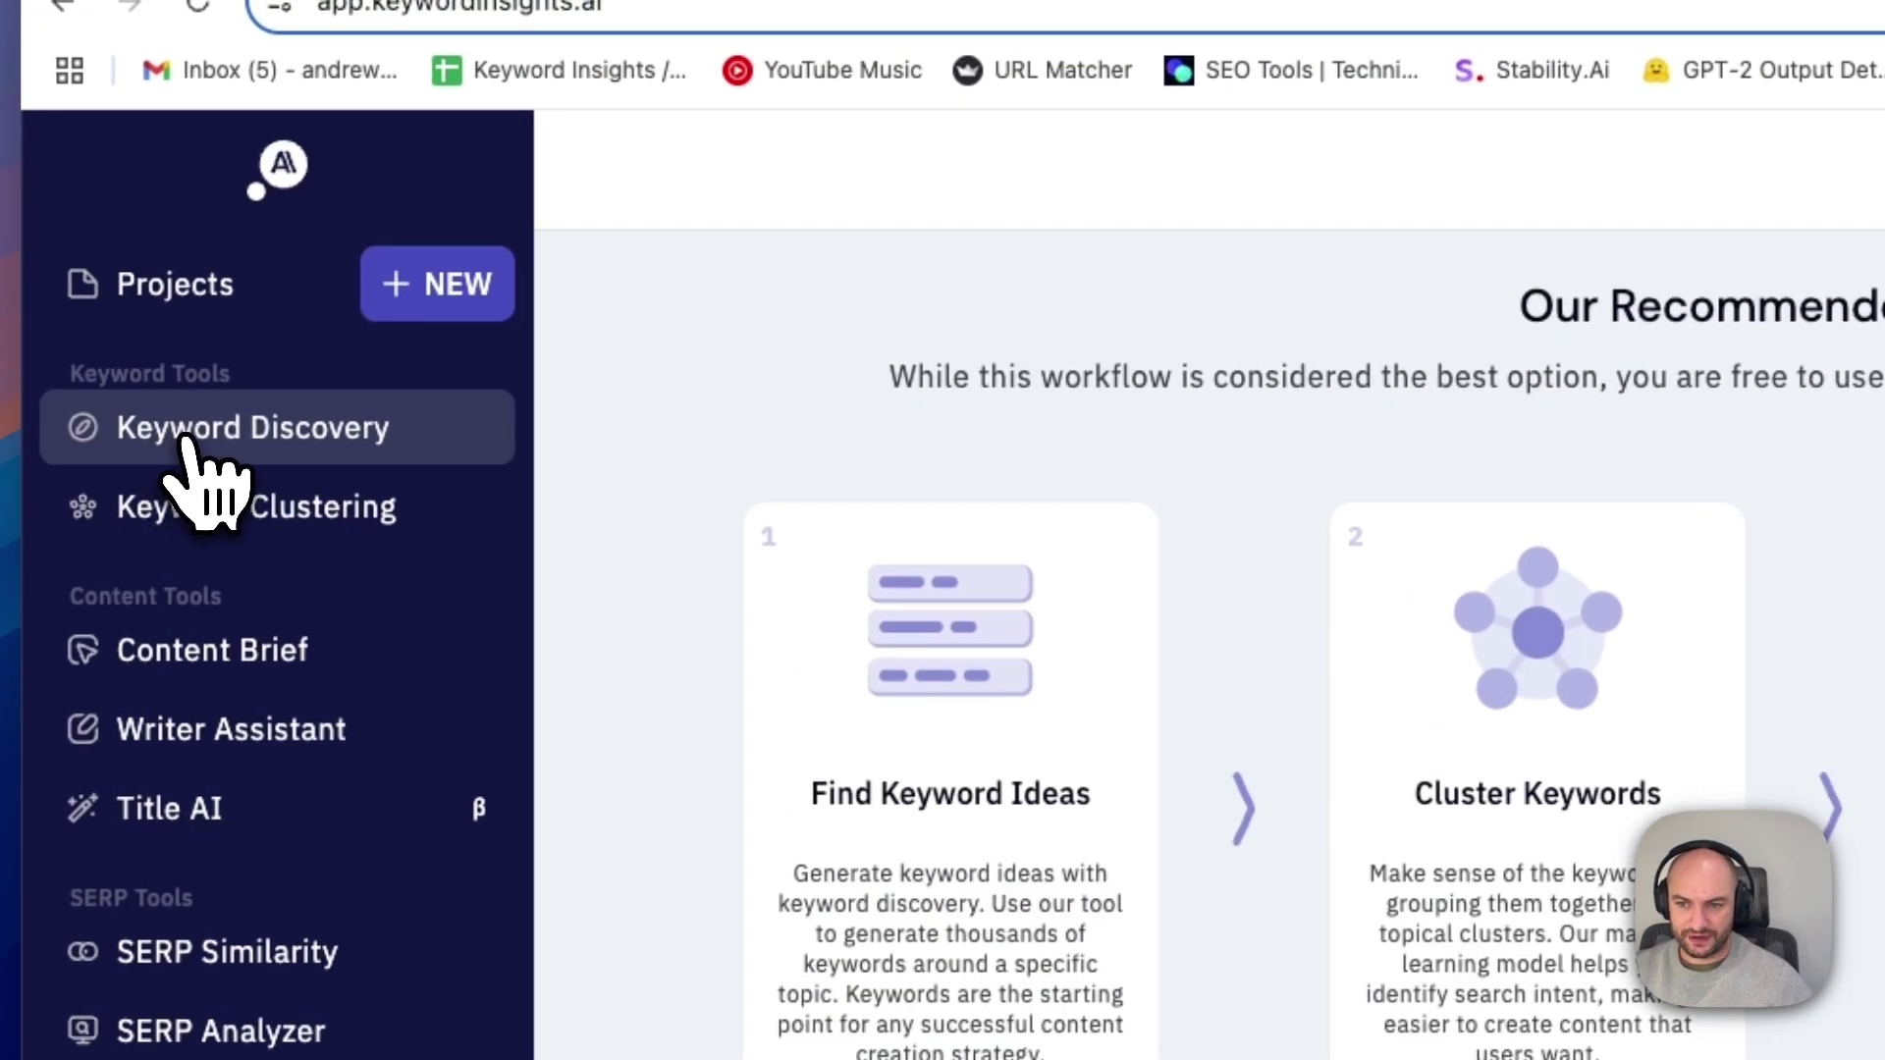
- Open Keyword Discovery and begin entering the seed keyword 'cucumber'
left_click(184, 441)
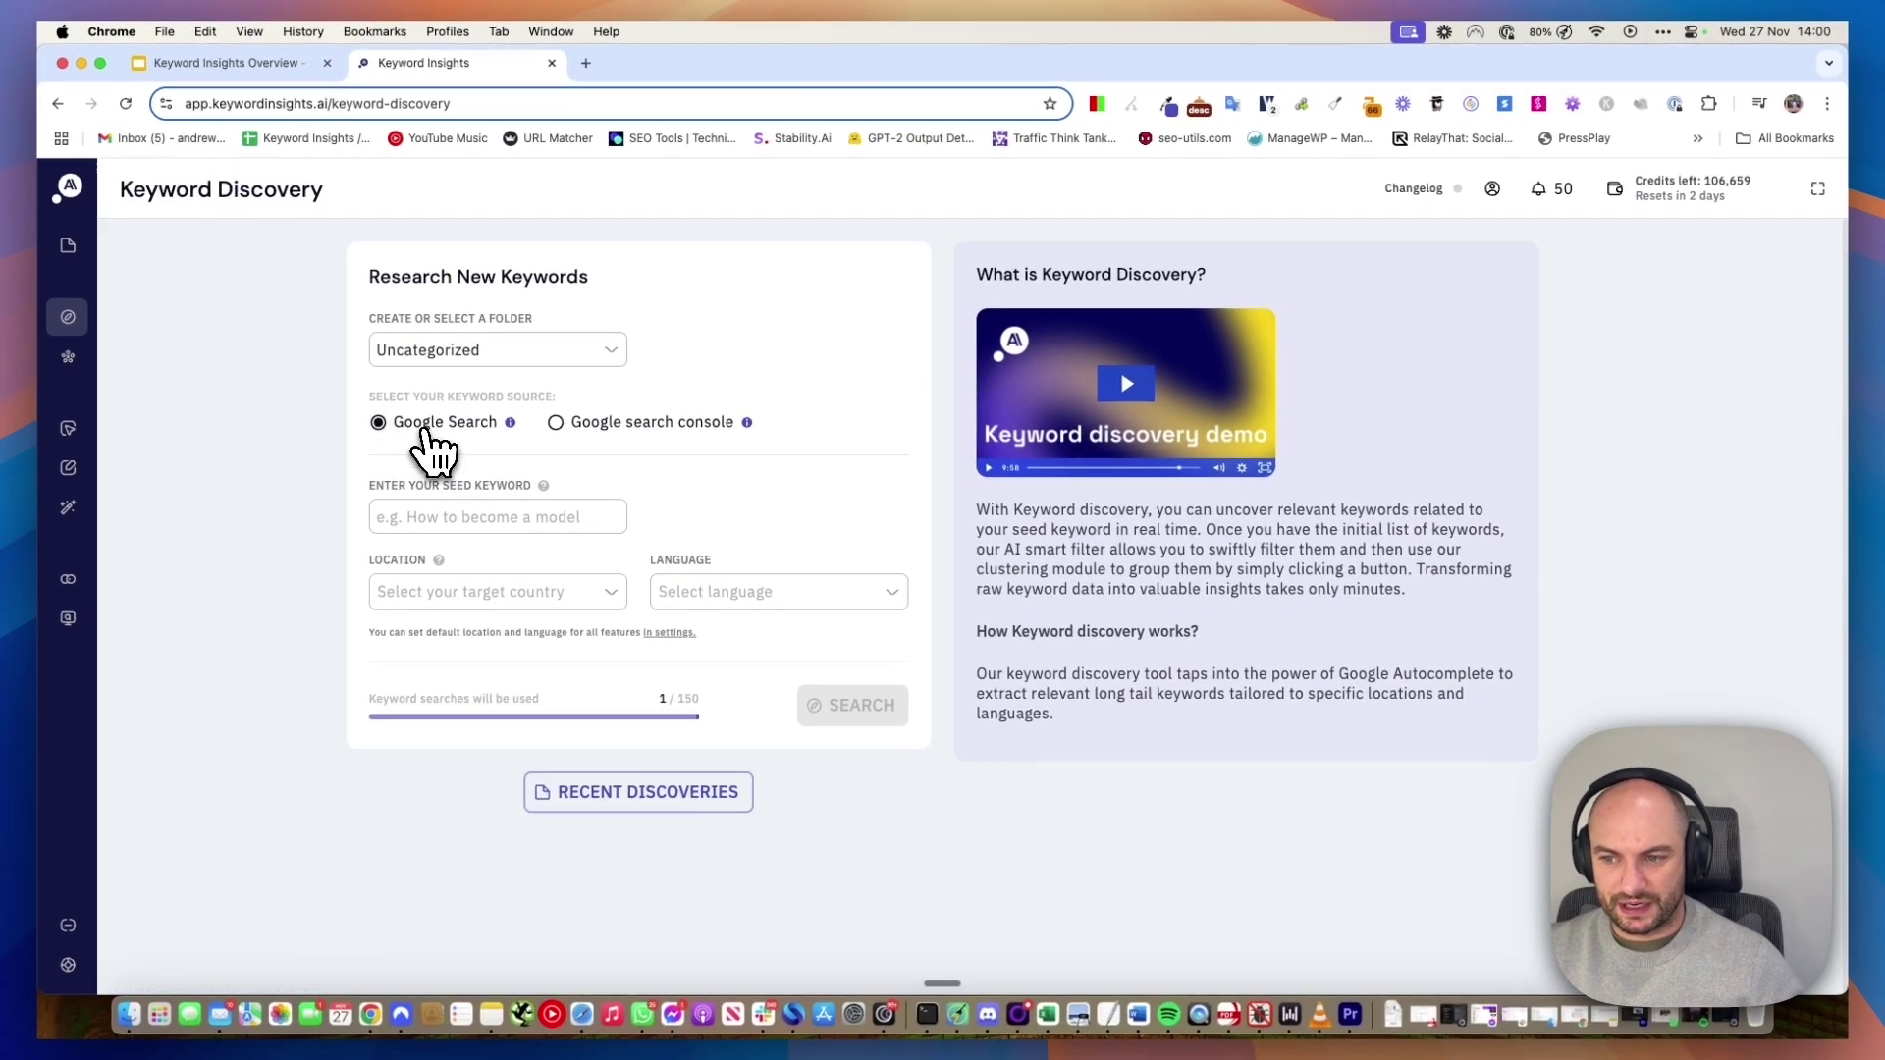
left_click(470, 515)
type("i")
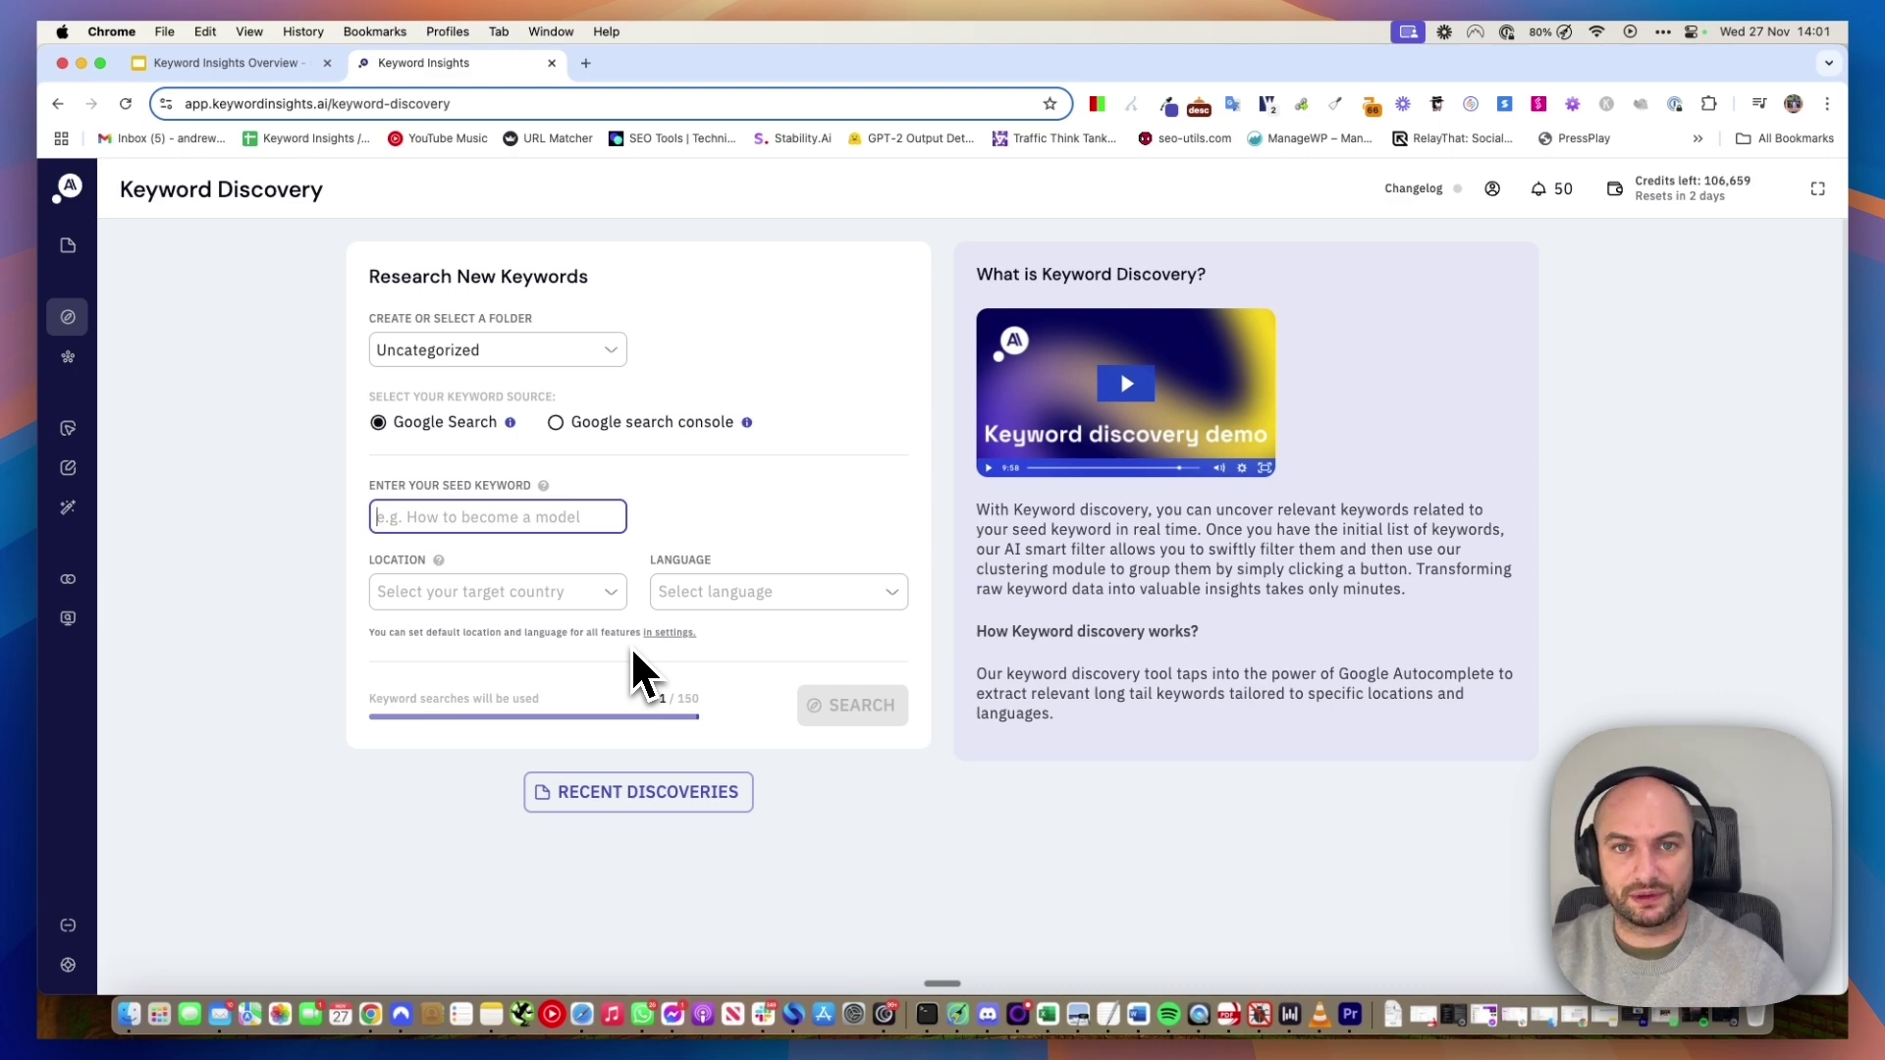
- Finish the 'cucumber' seed, then check the project details and close them
type("umber")
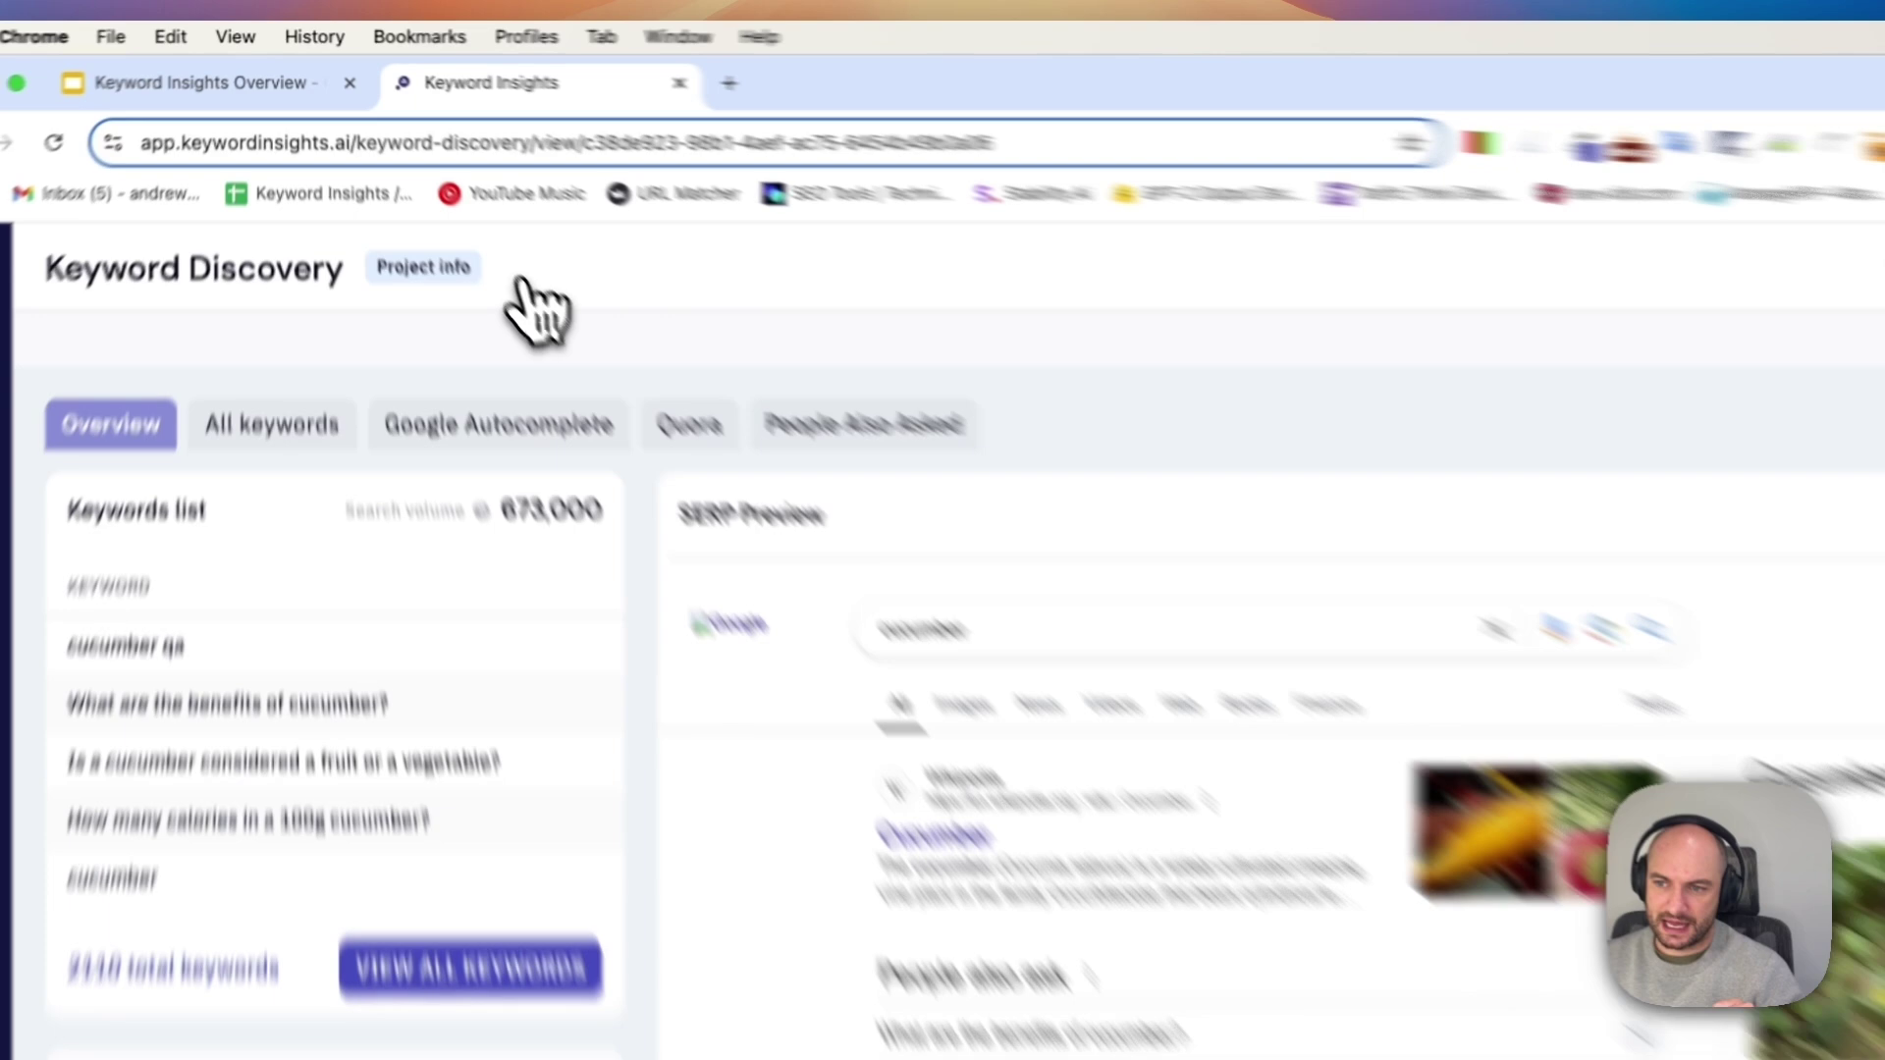
left_click(377, 188)
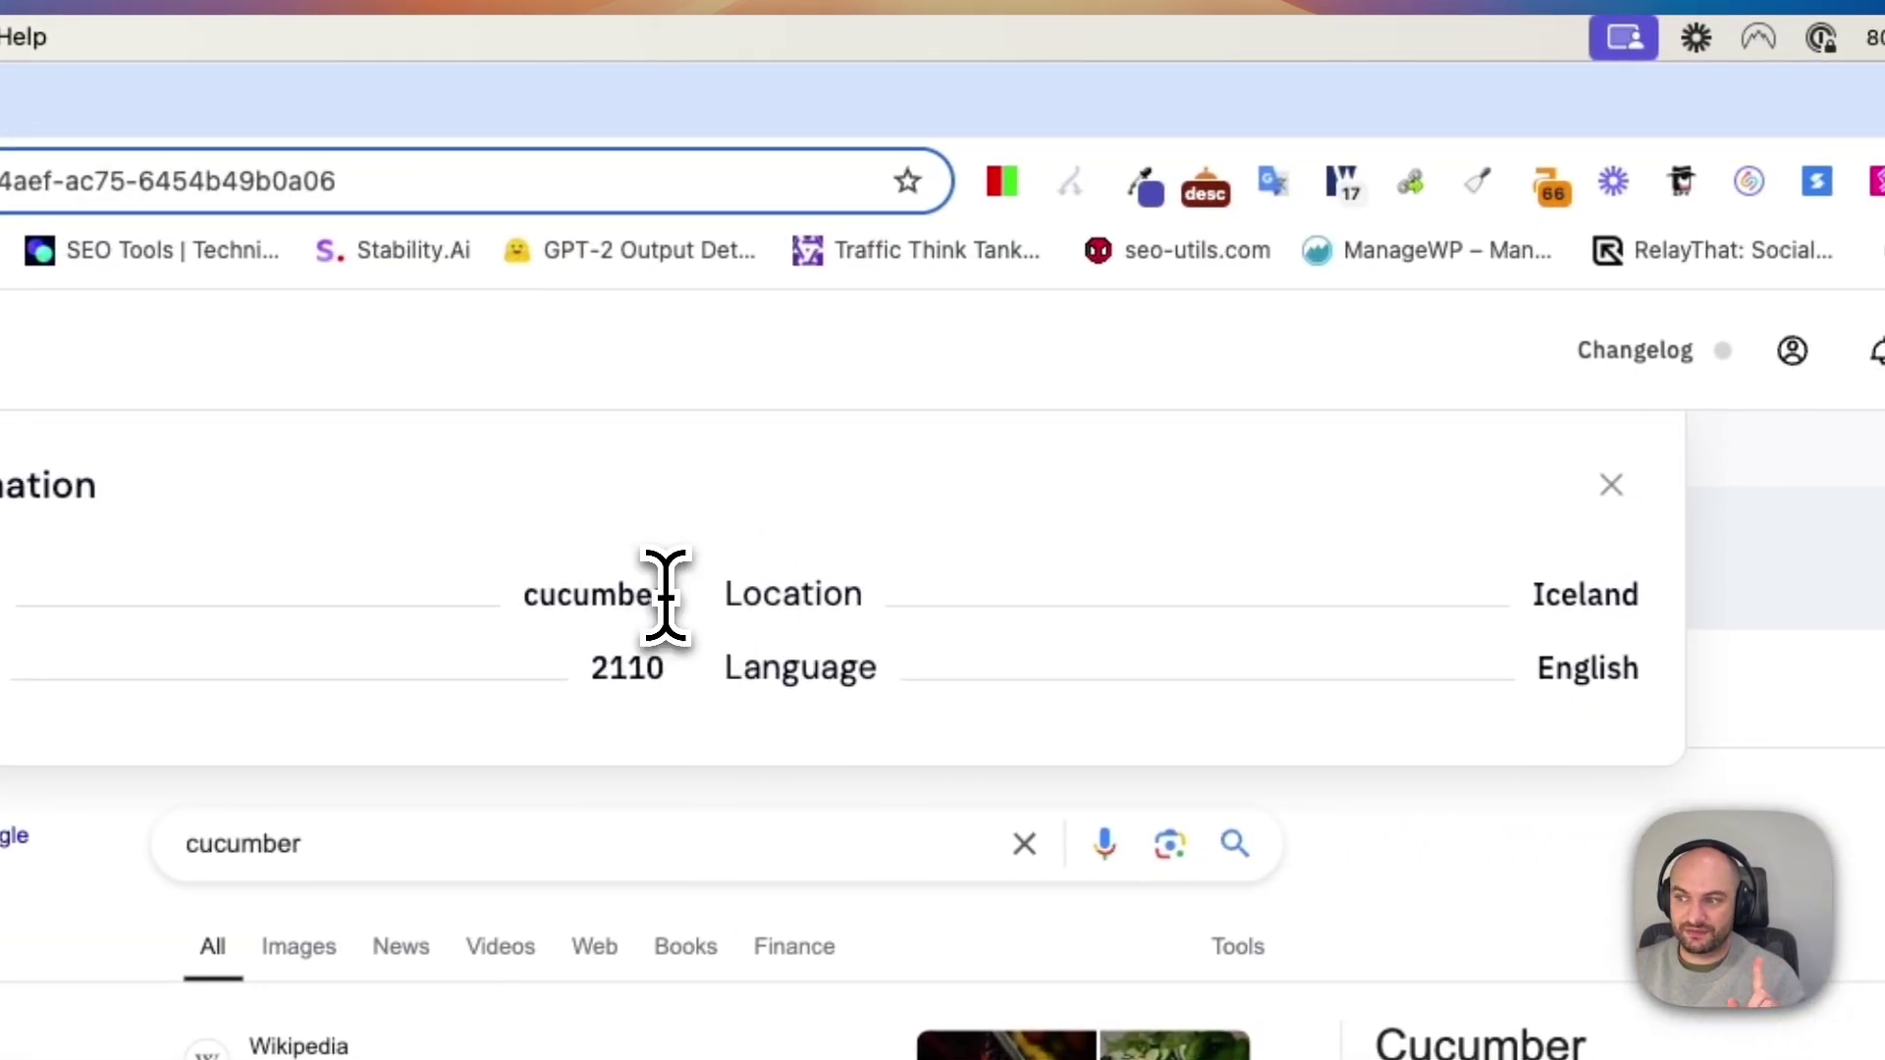
left_click_drag(771, 595, 624, 595)
key("Escape")
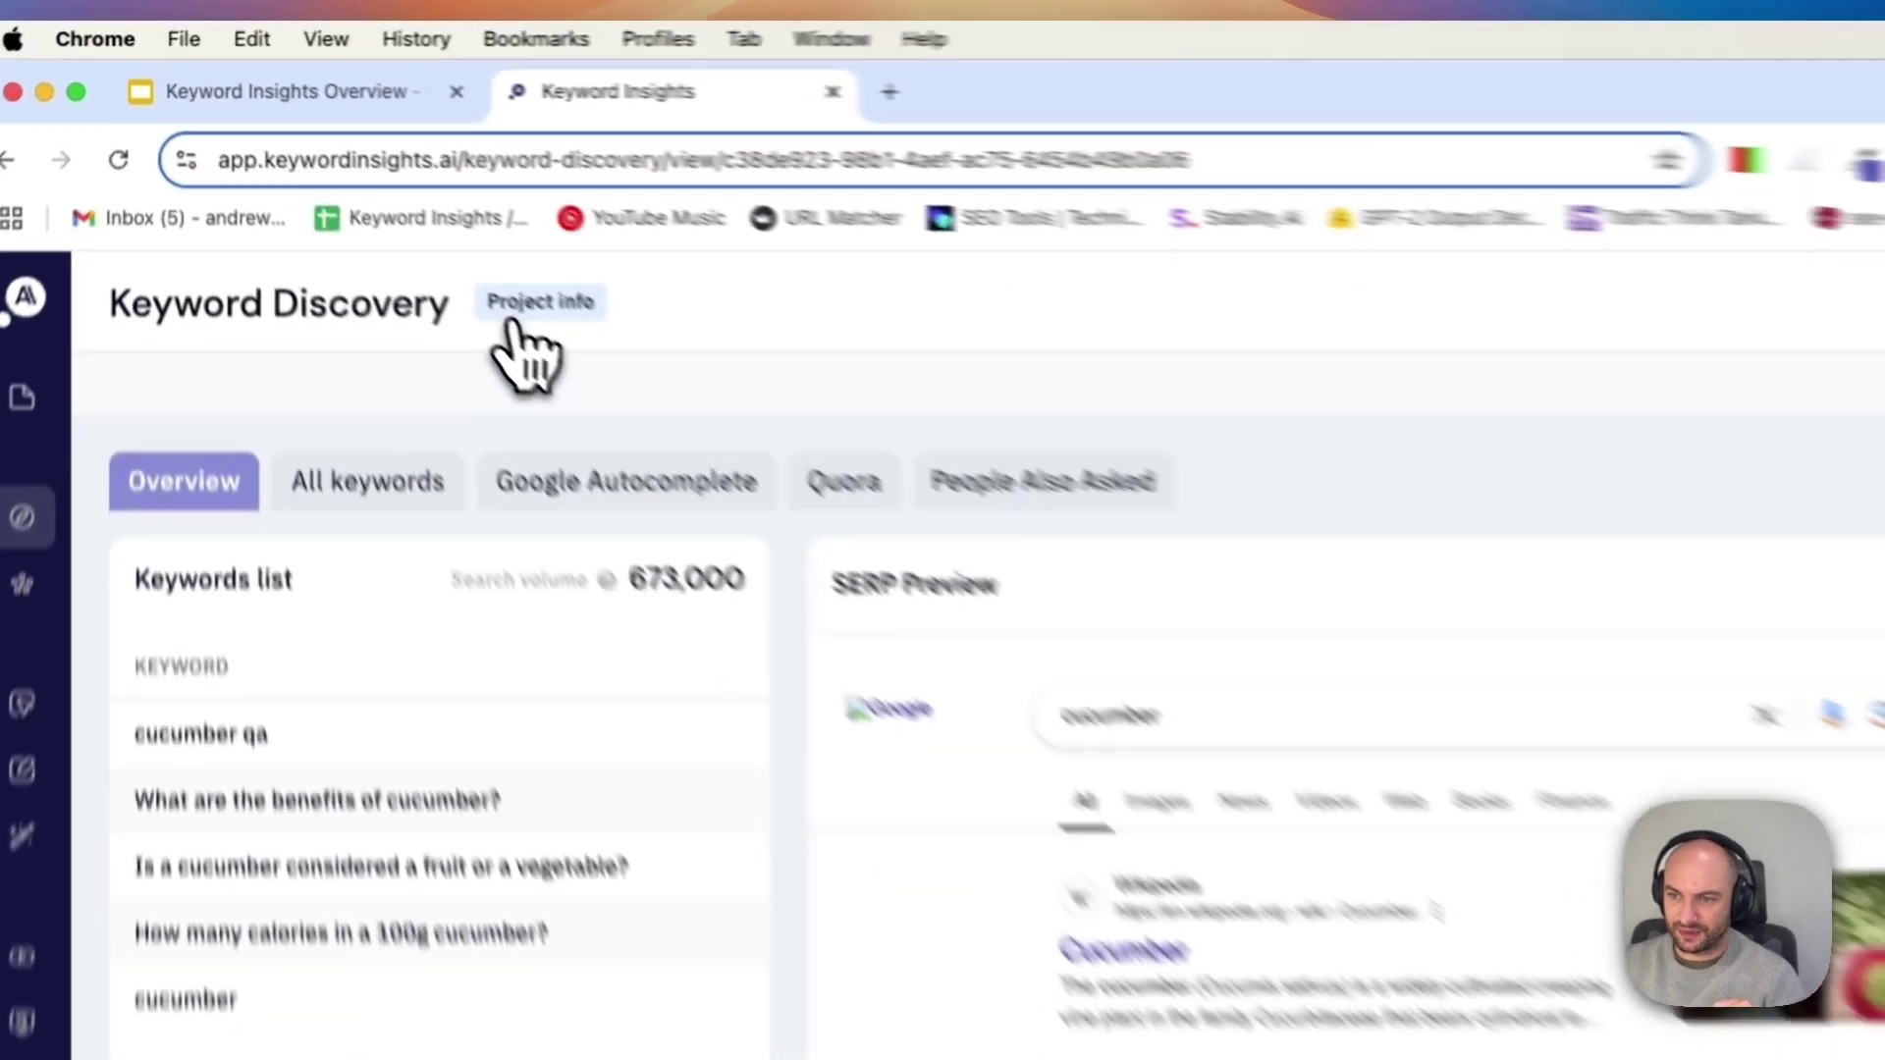
- Browse the cucumber results under All keywords, Google Autocomplete, Quora and People Also Asked
left_click(378, 188)
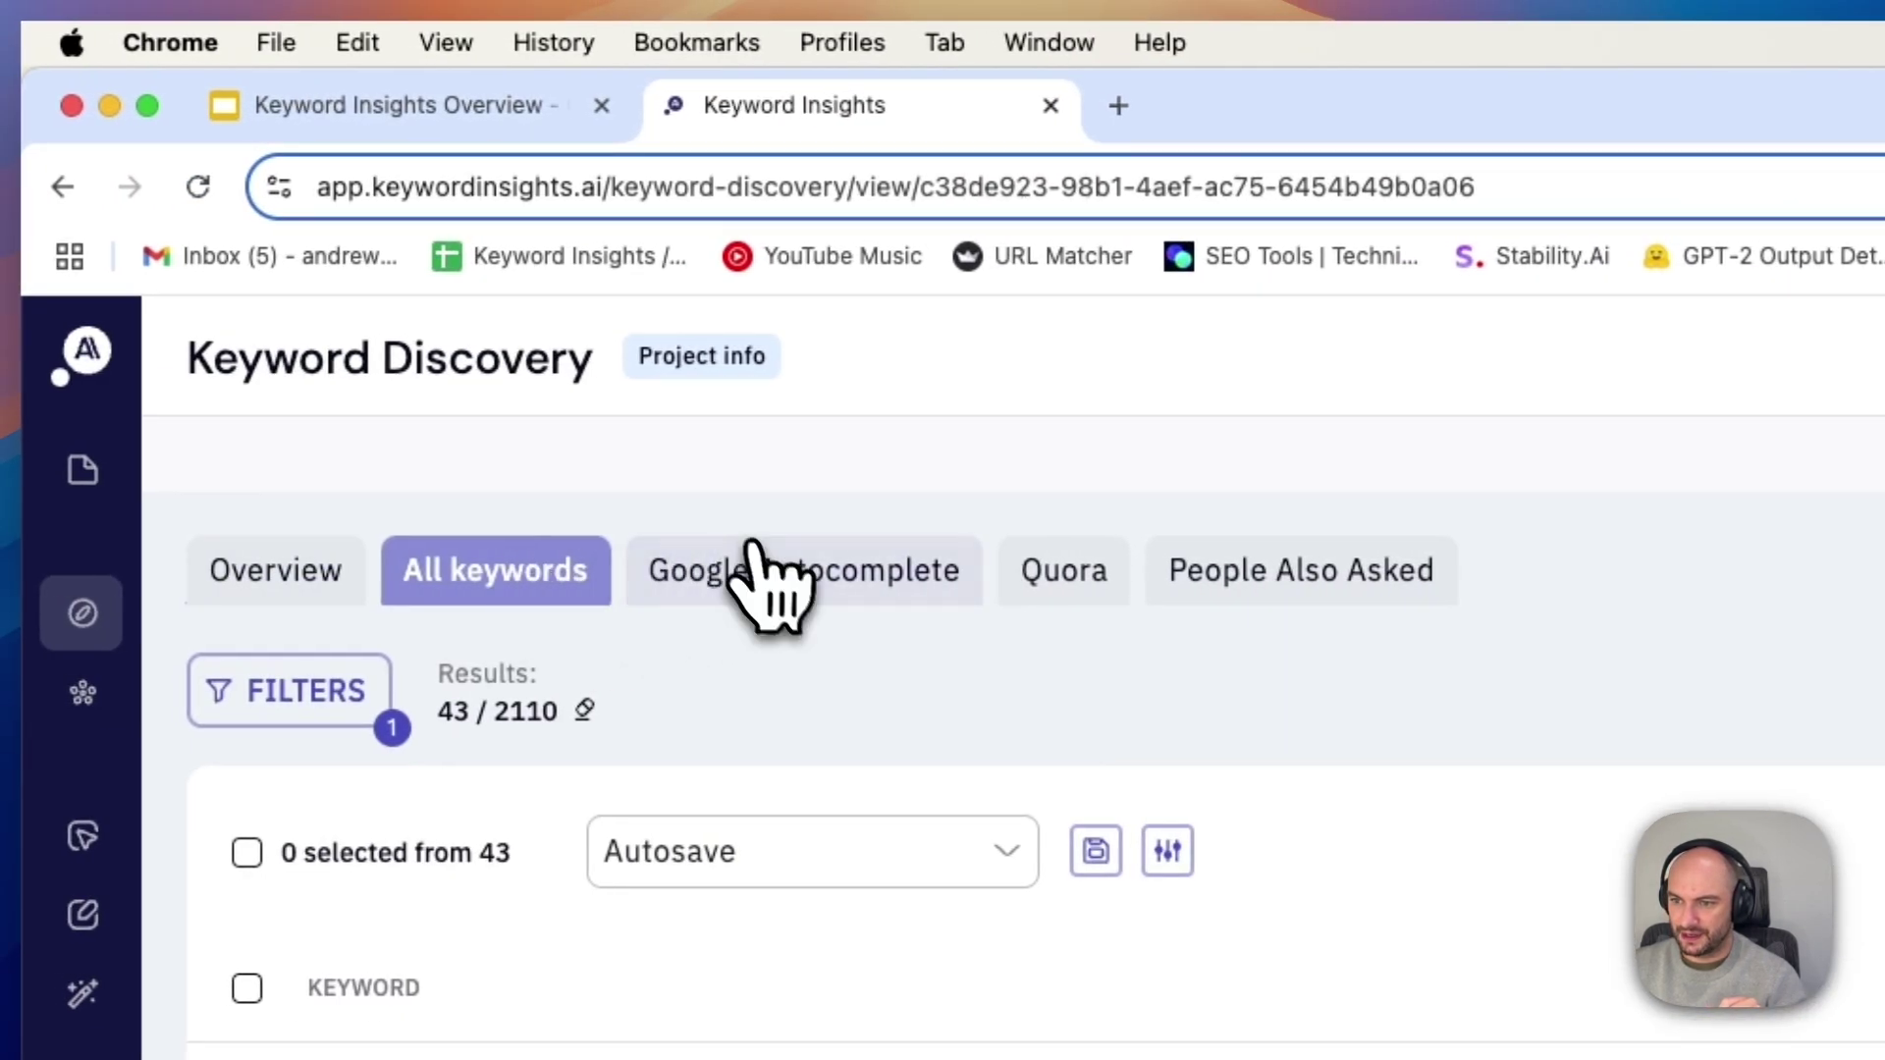
left_click(776, 577)
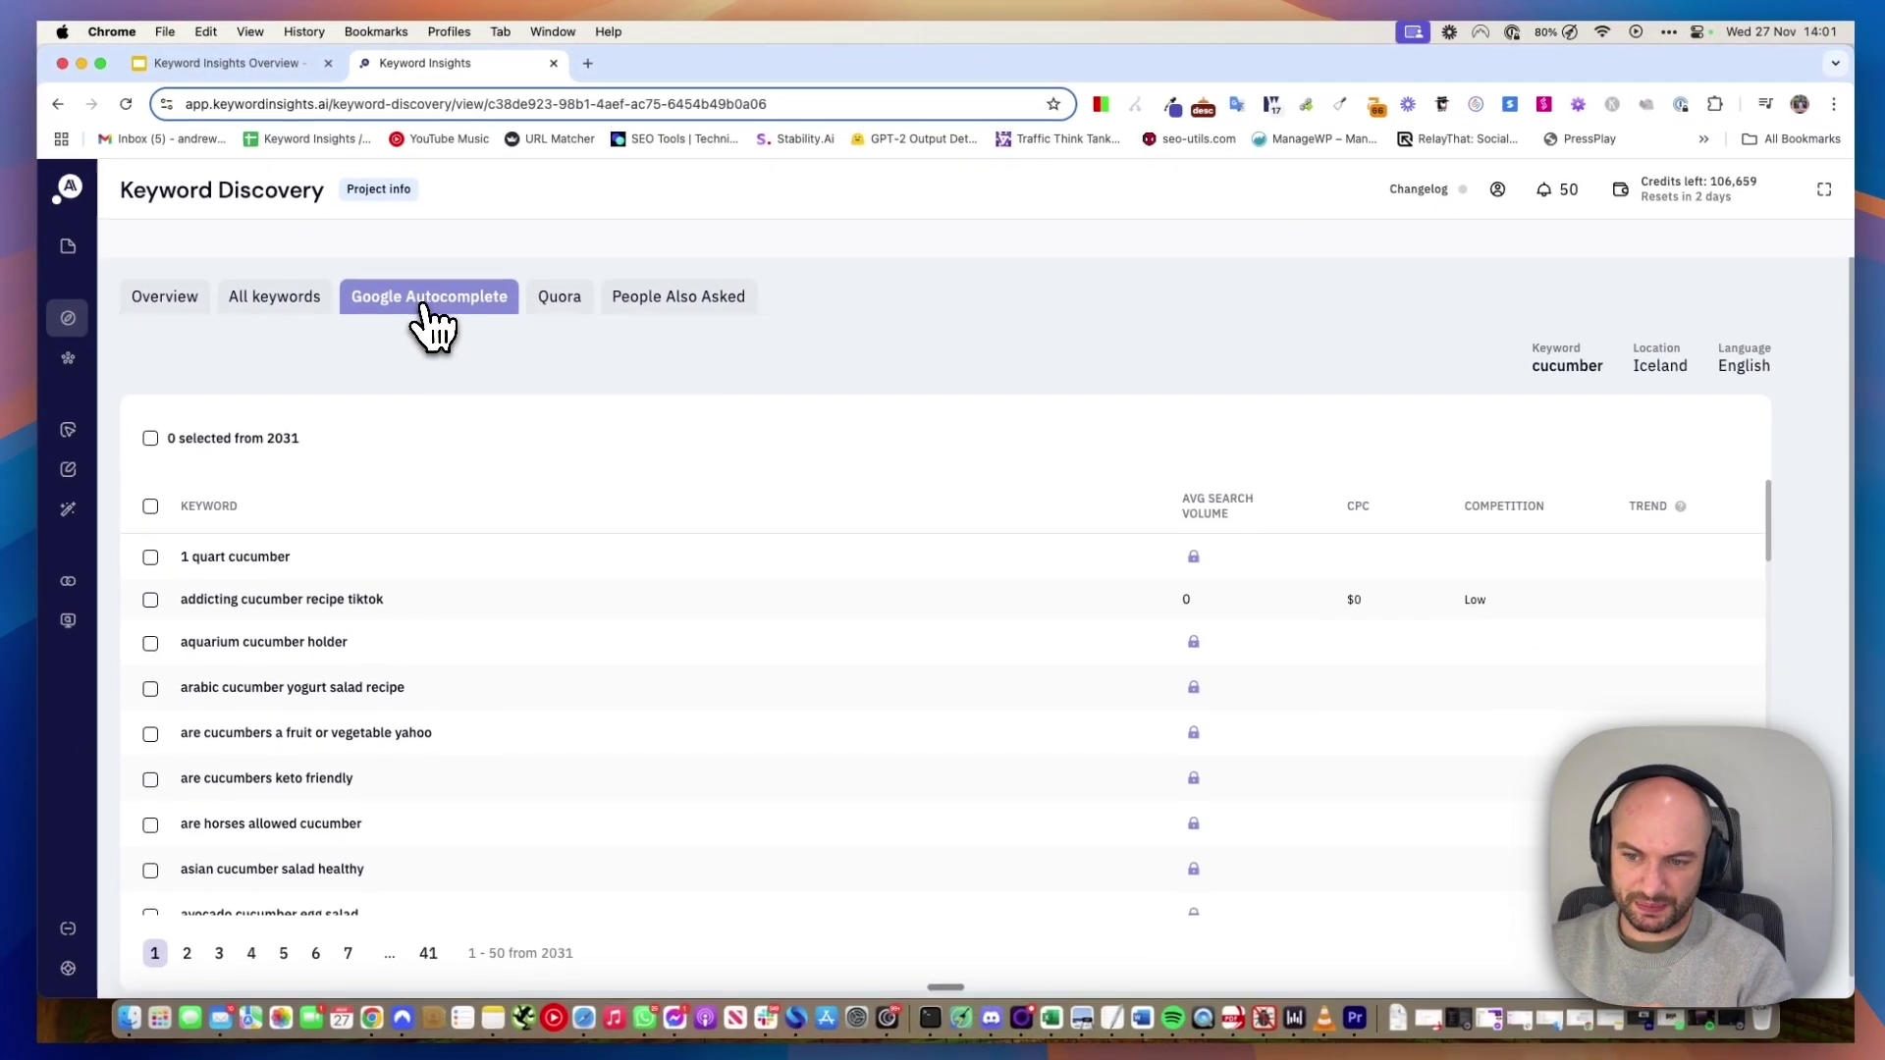
scroll(478, 542, "down", 3)
scroll(478, 542, "down", 2)
left_click(558, 296)
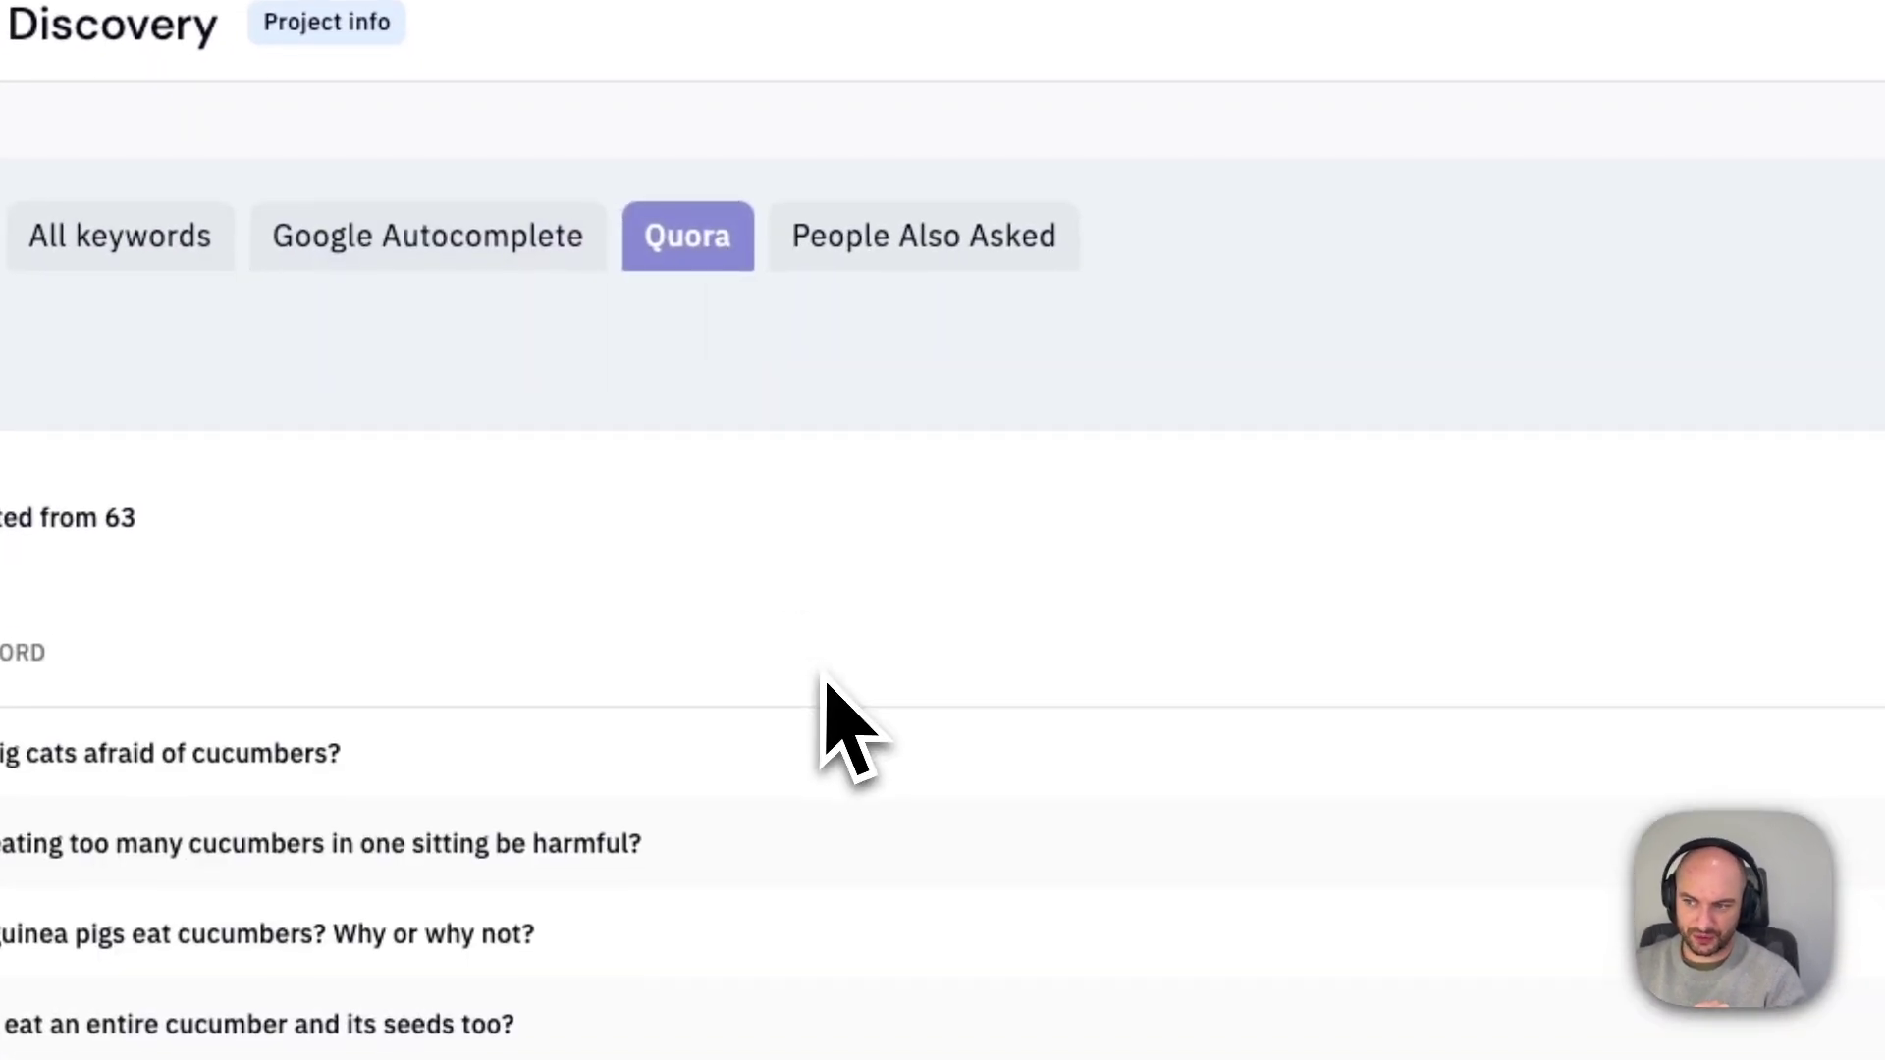
left_click(931, 260)
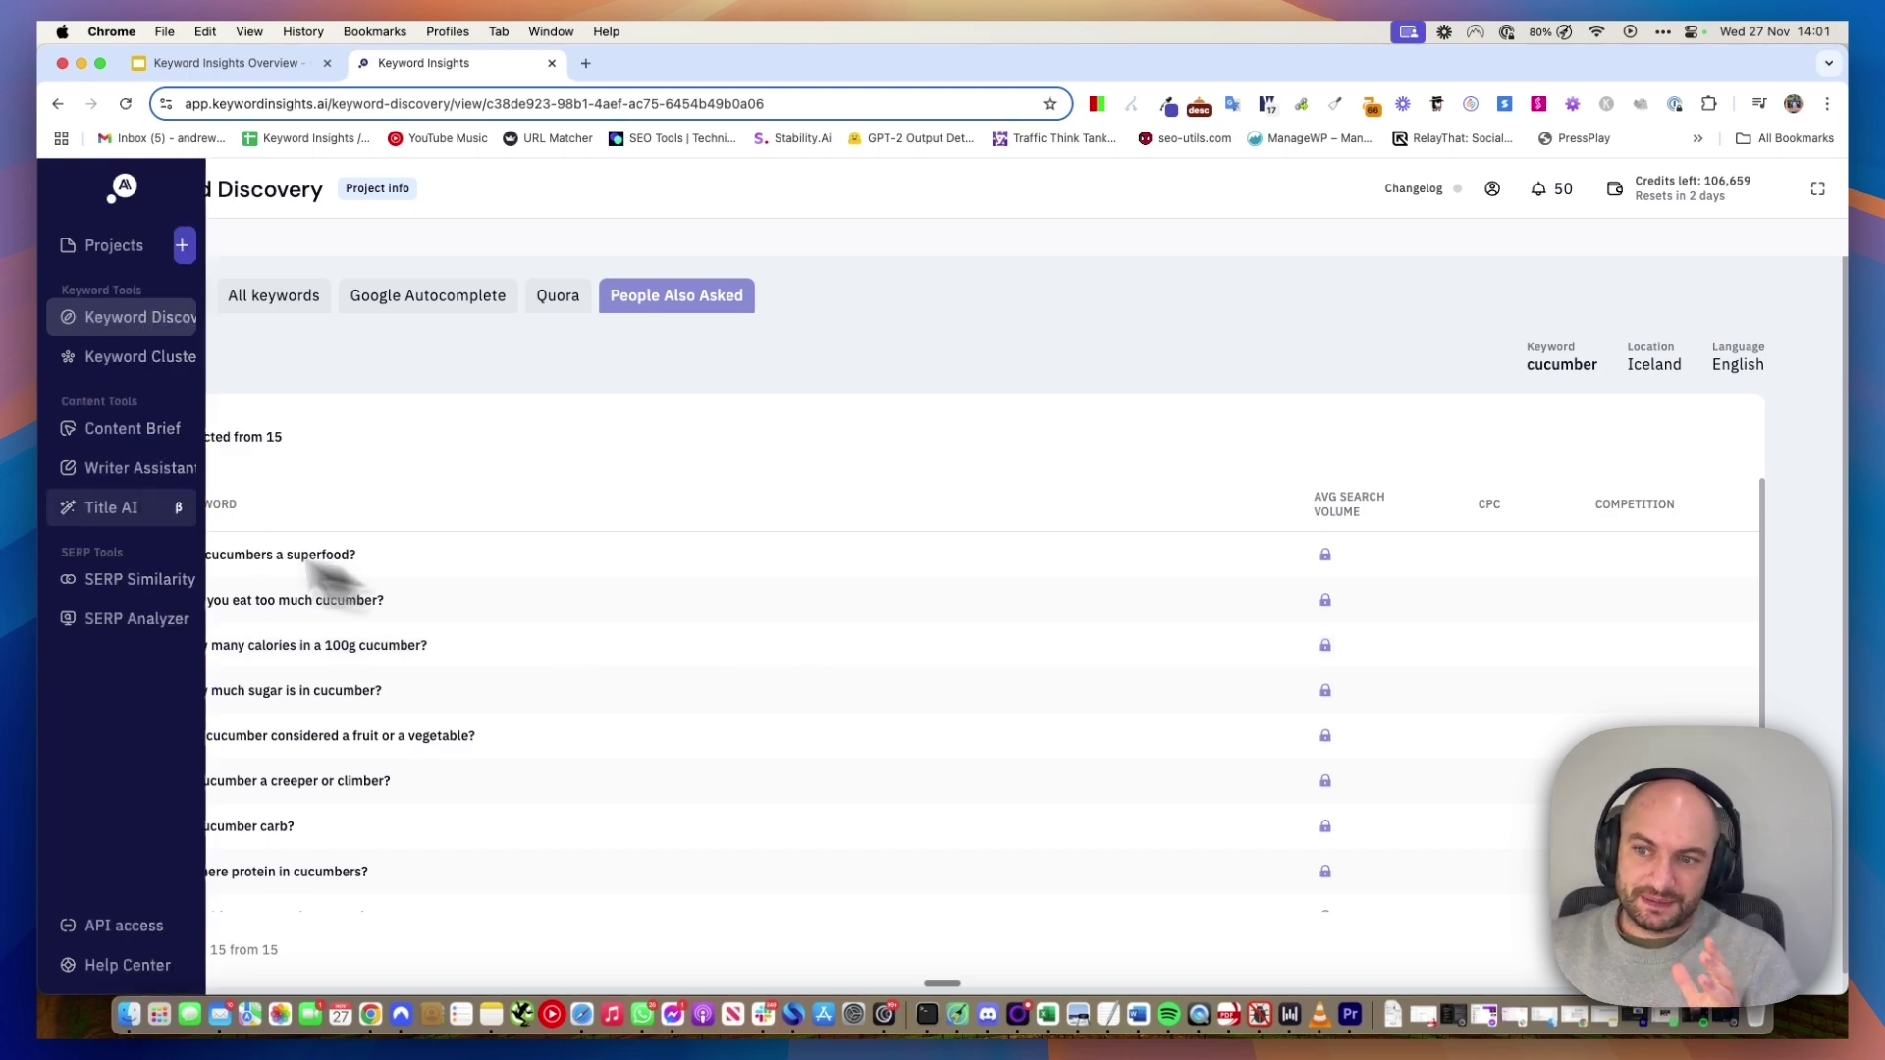
left_click(288, 312)
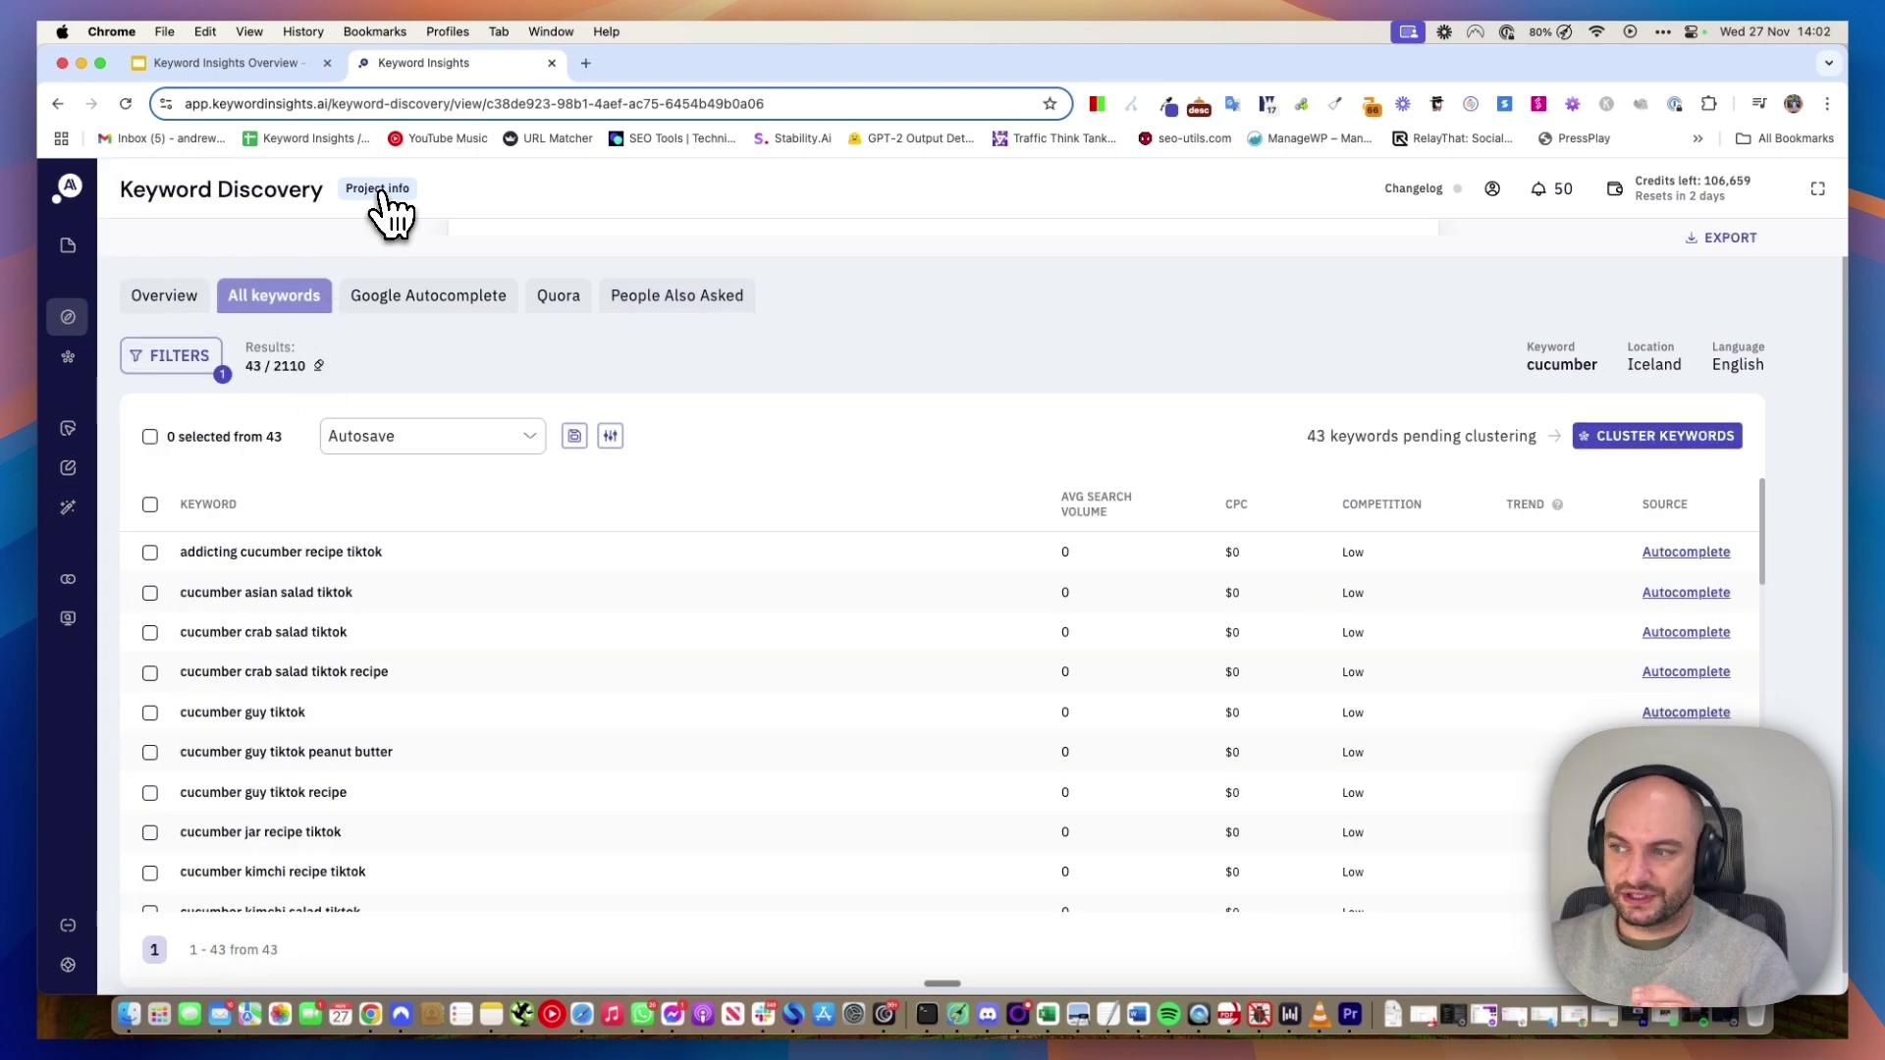
left_click(379, 197)
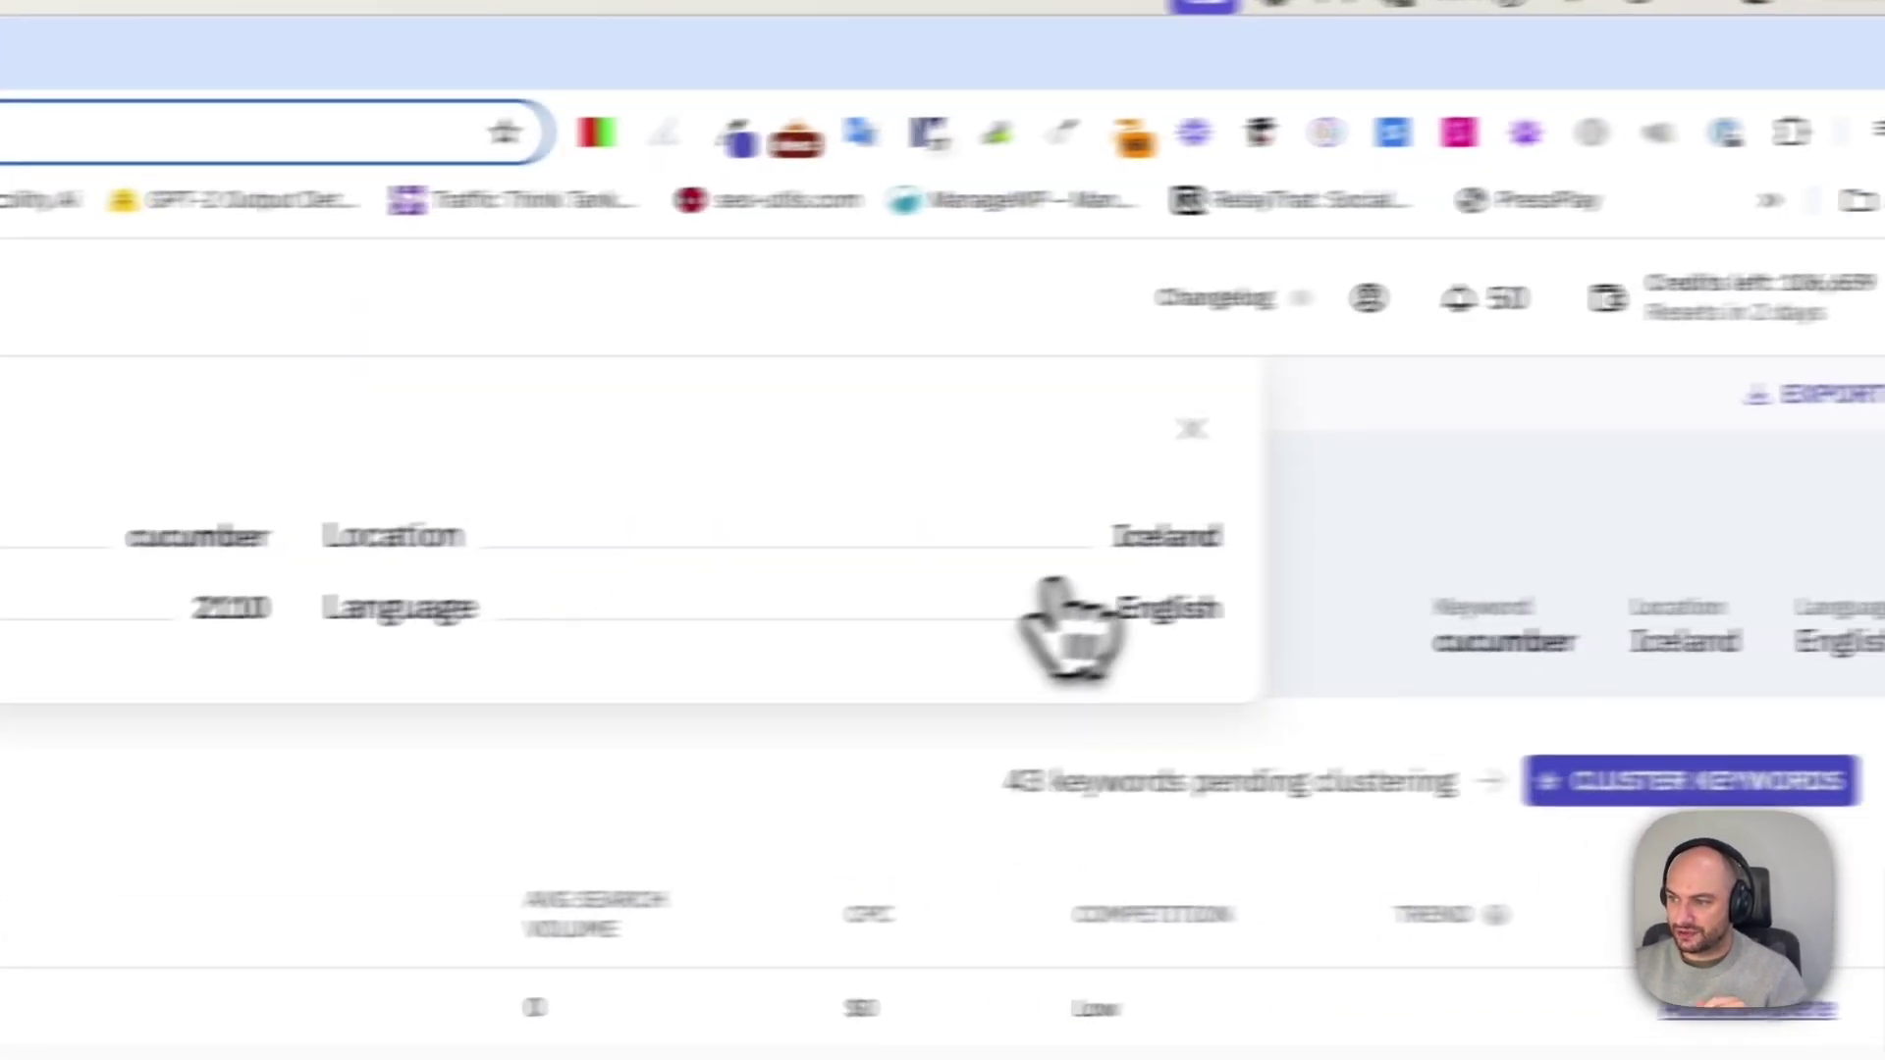
left_click_drag(1122, 544, 1197, 544)
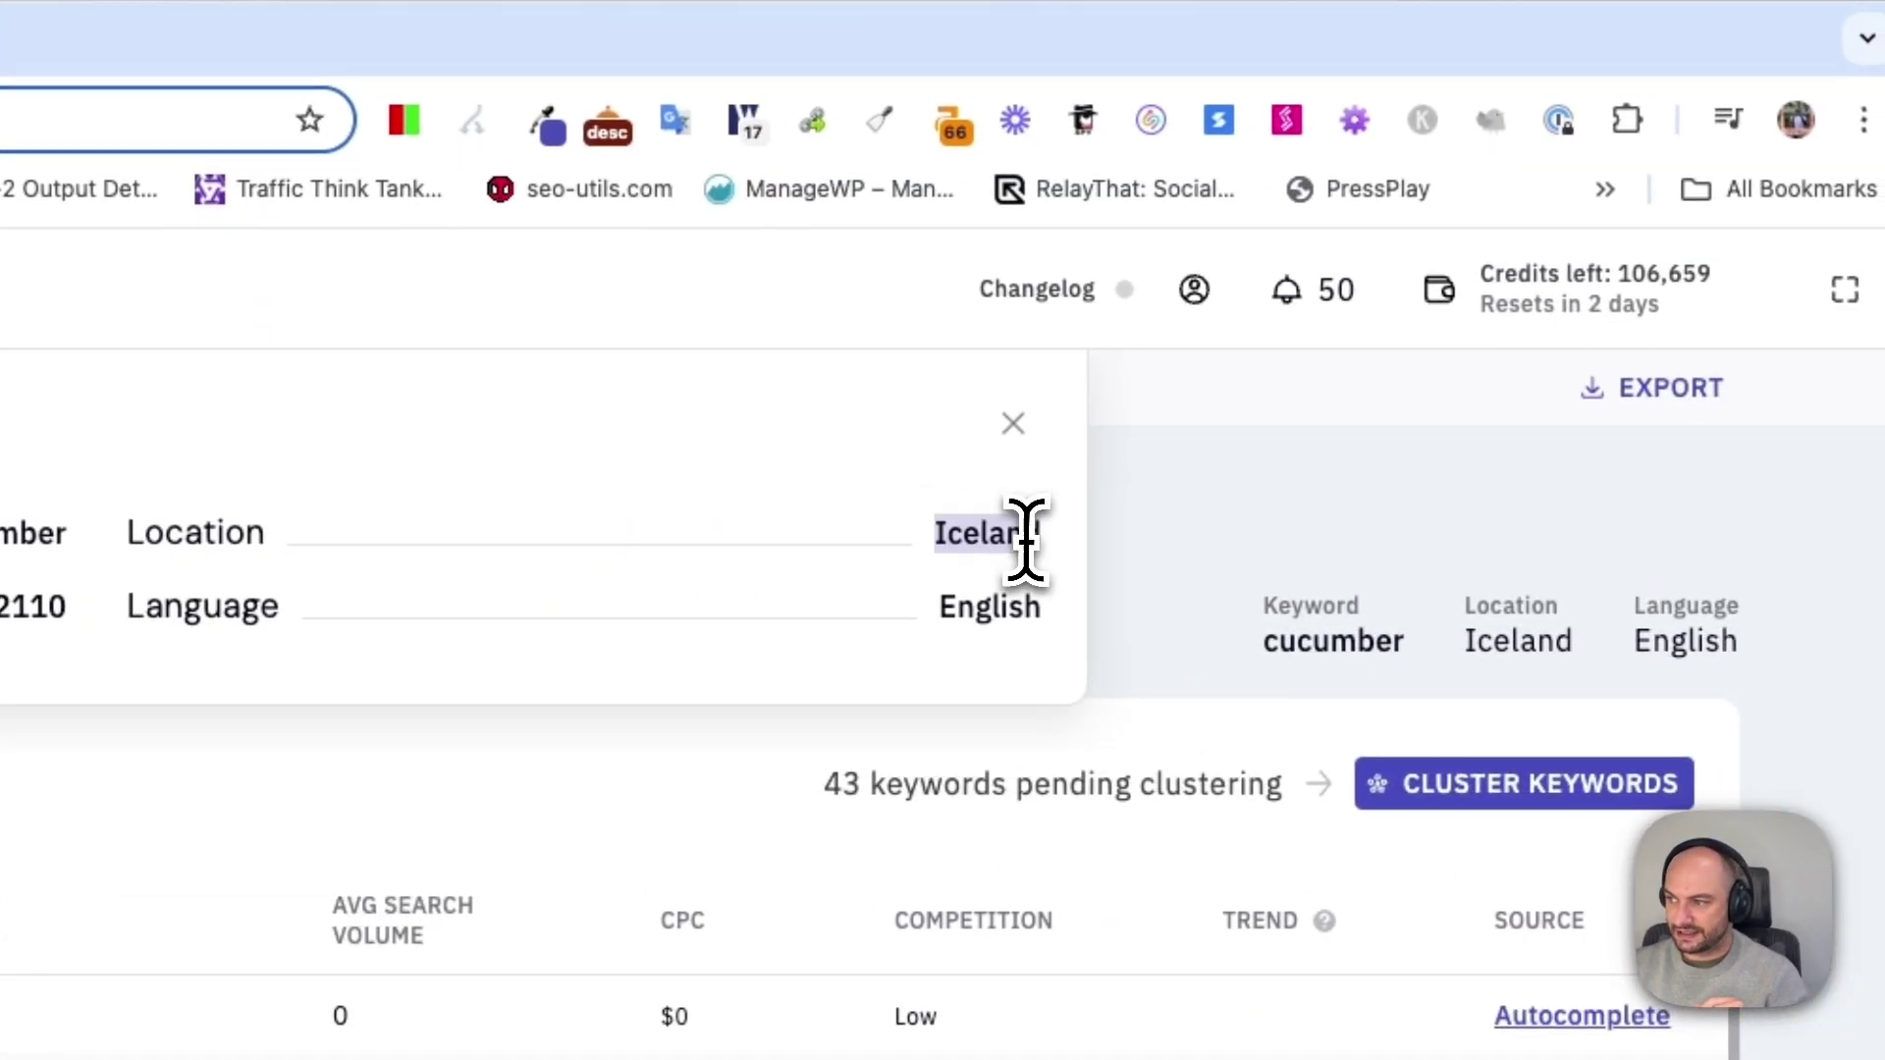
left_click(1416, 607)
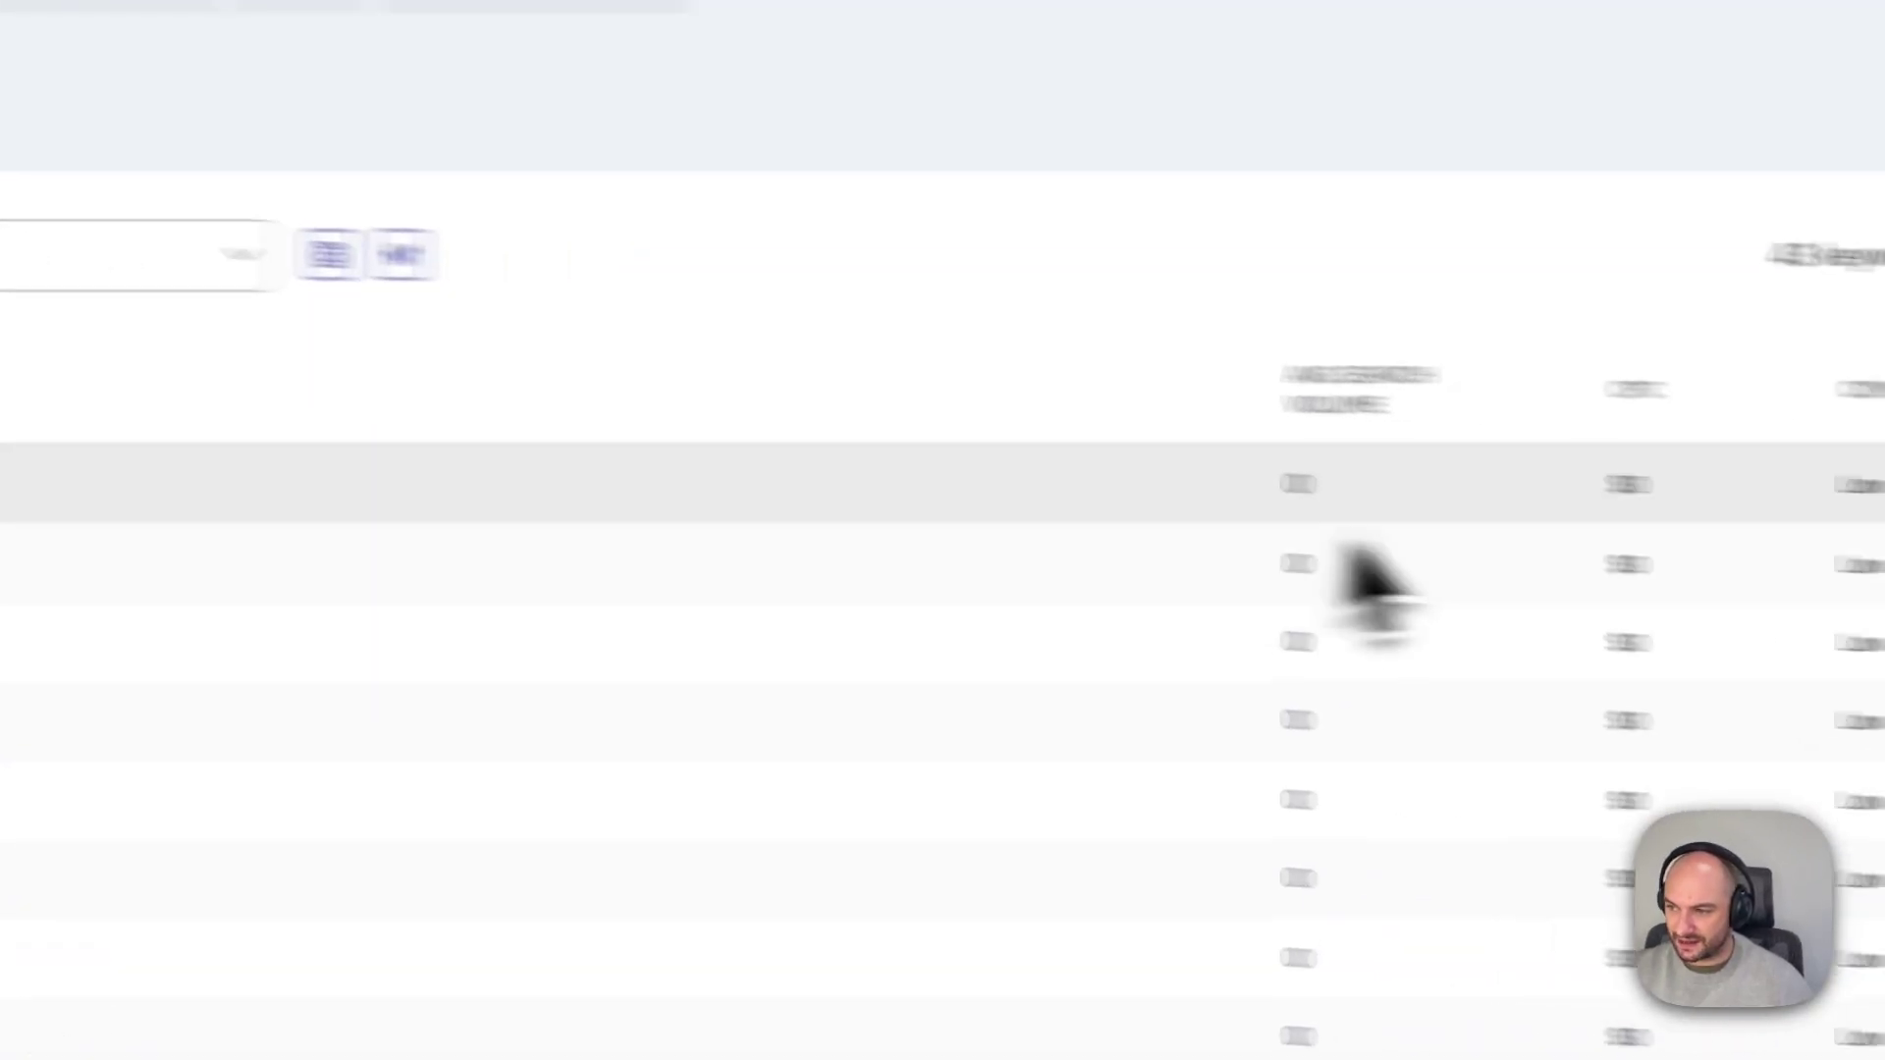
scroll(908, 491, "down", 6)
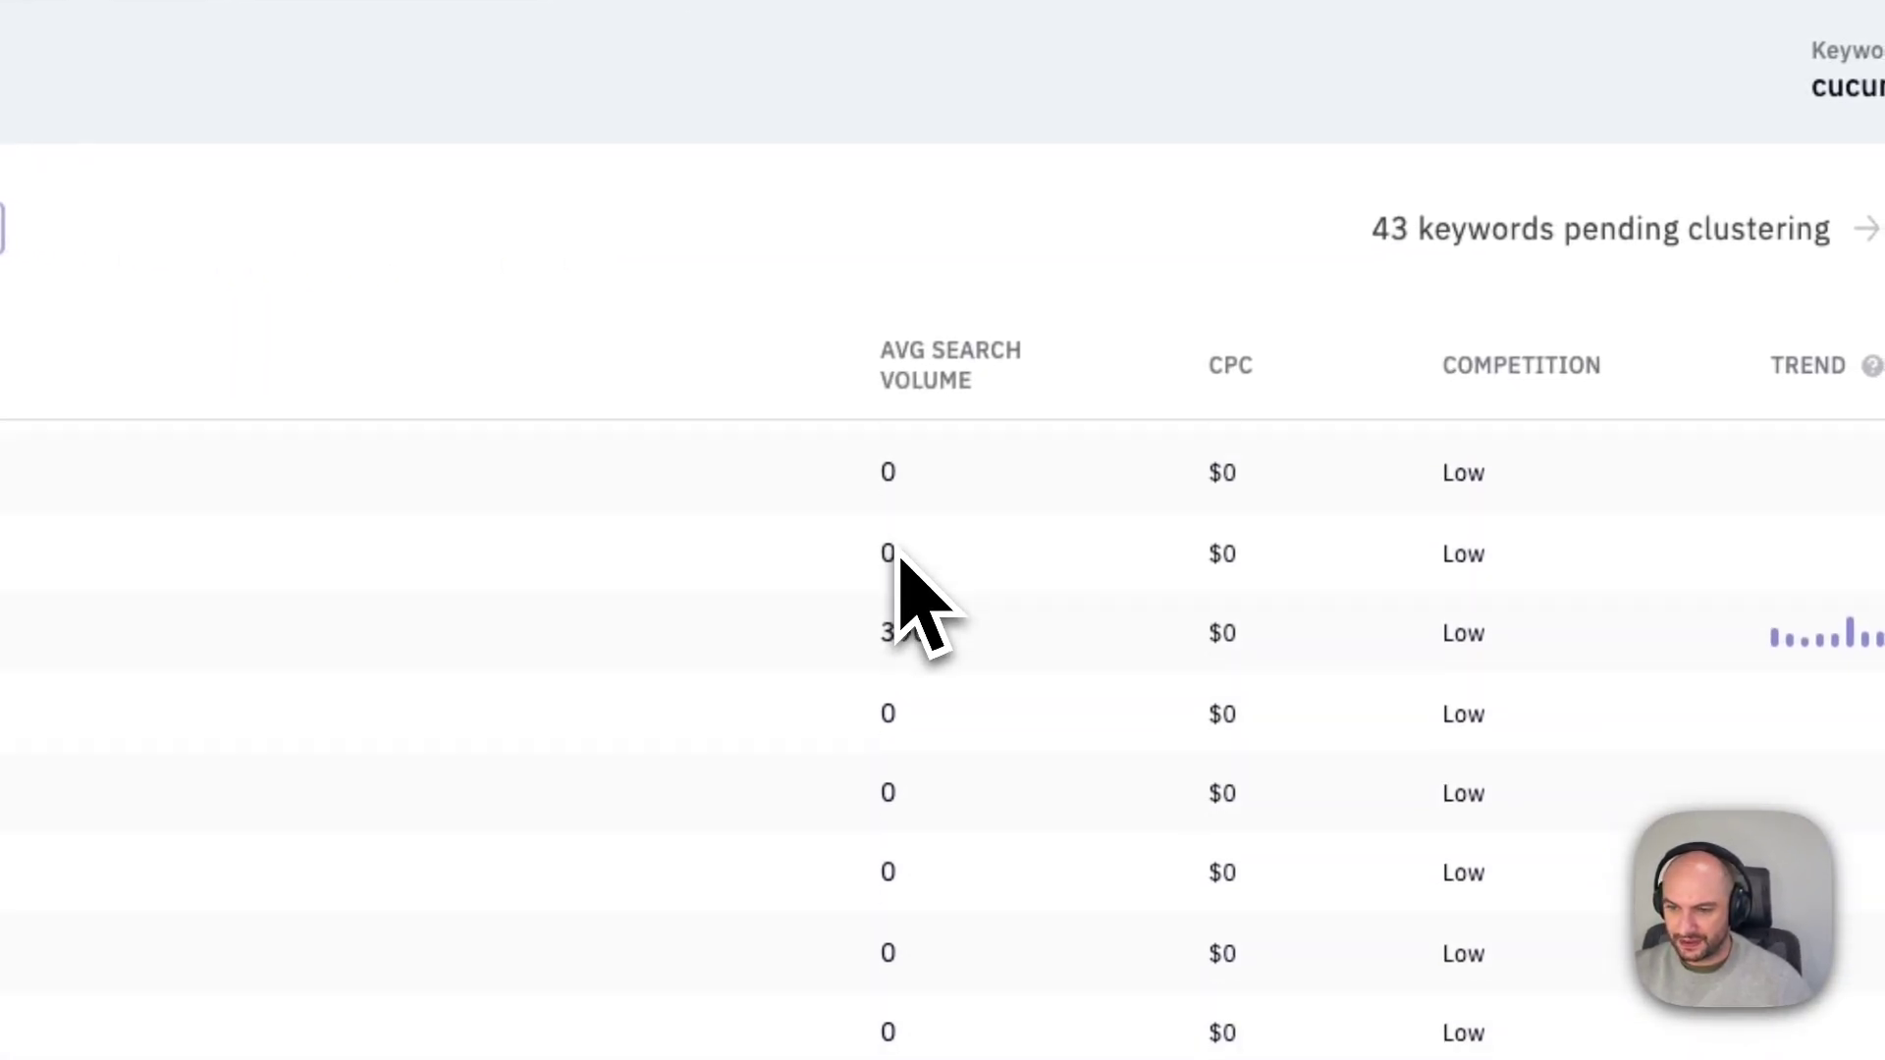
scroll(915, 579, "up", 5)
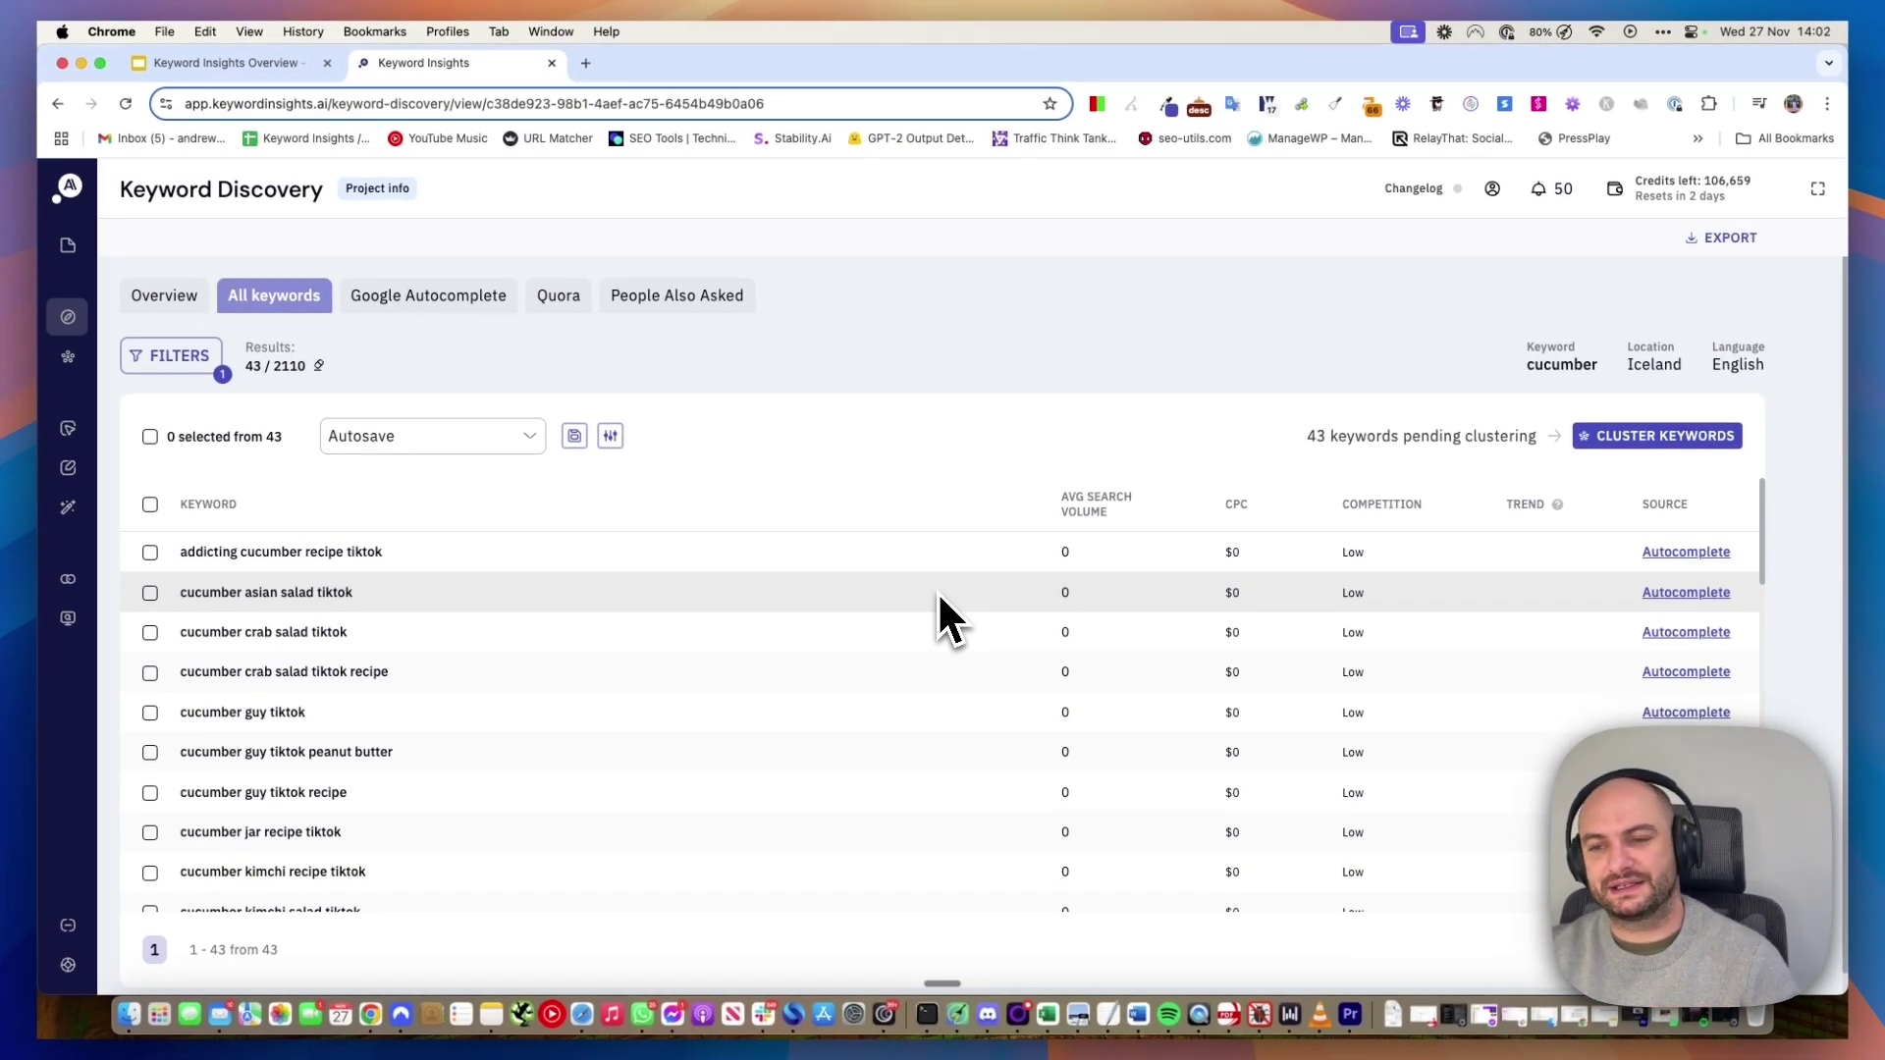
mouse_move(105, 328)
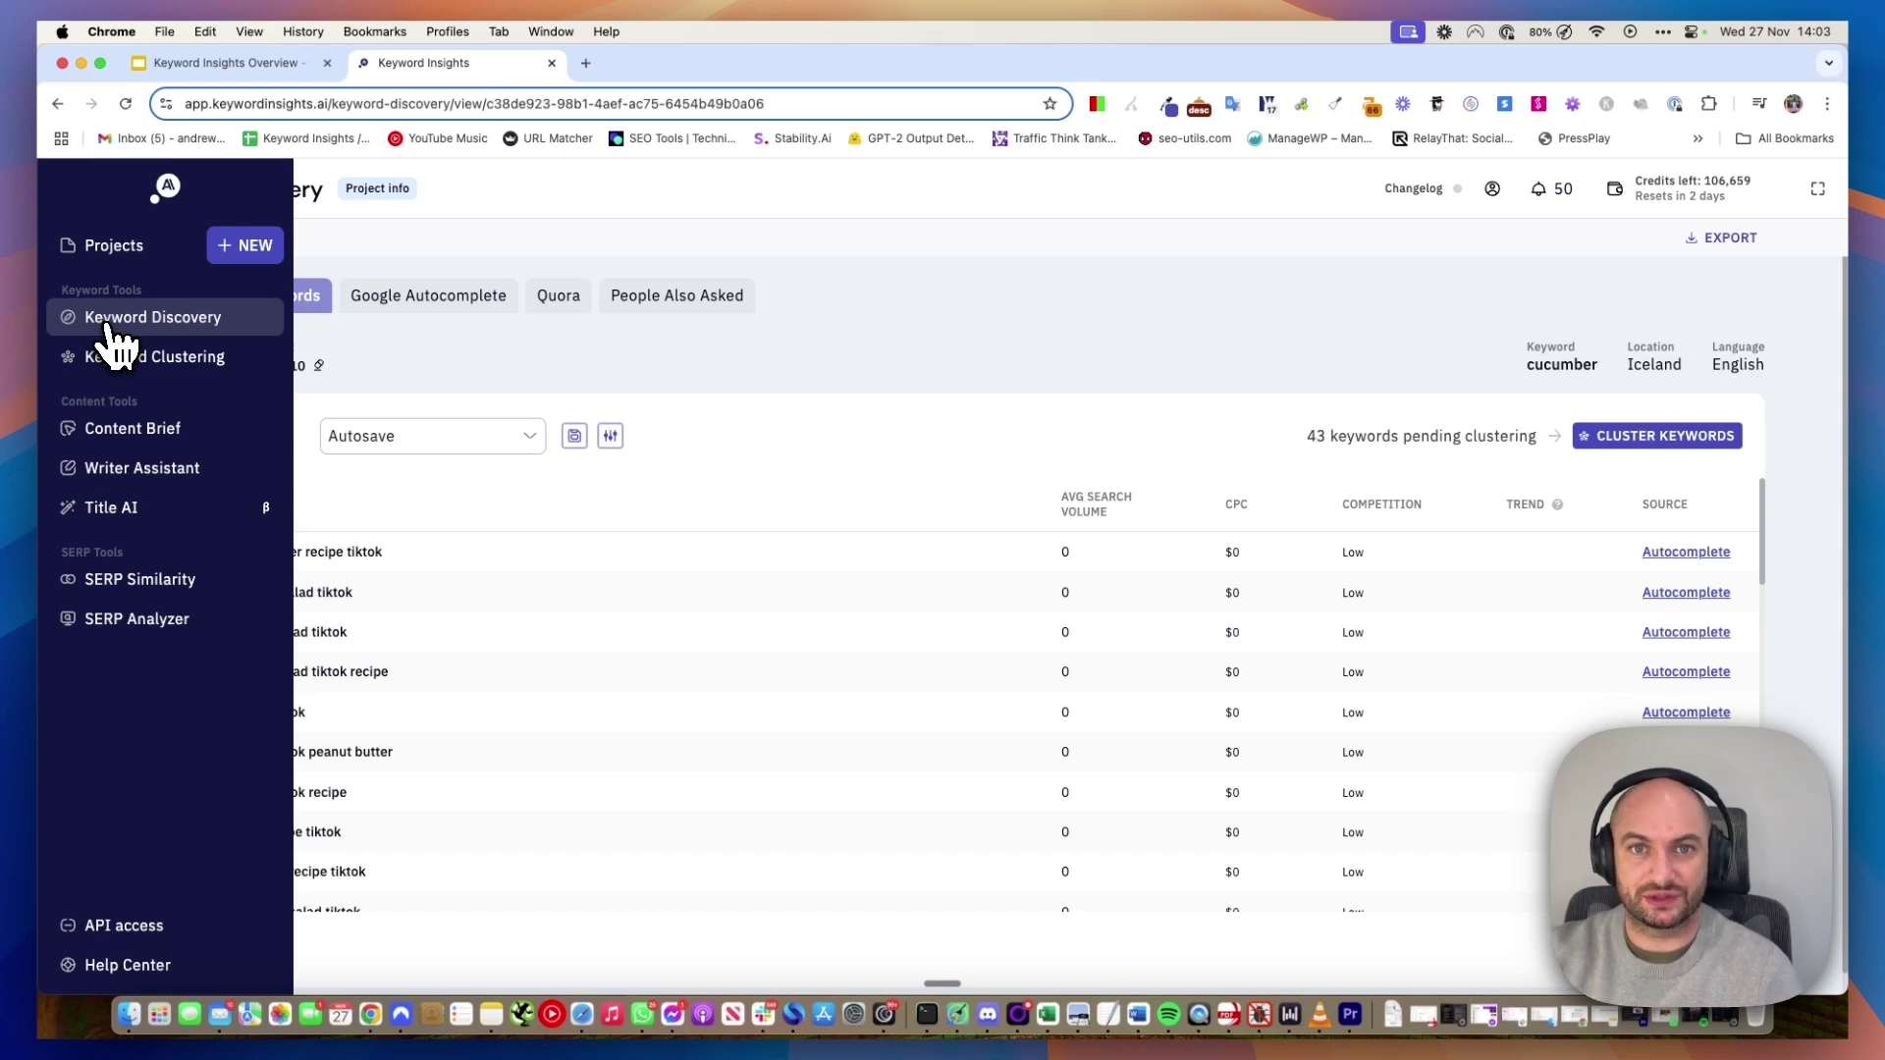
- Start a fresh Keyword Discovery with Google Search Console as the keyword source
left_click(115, 324)
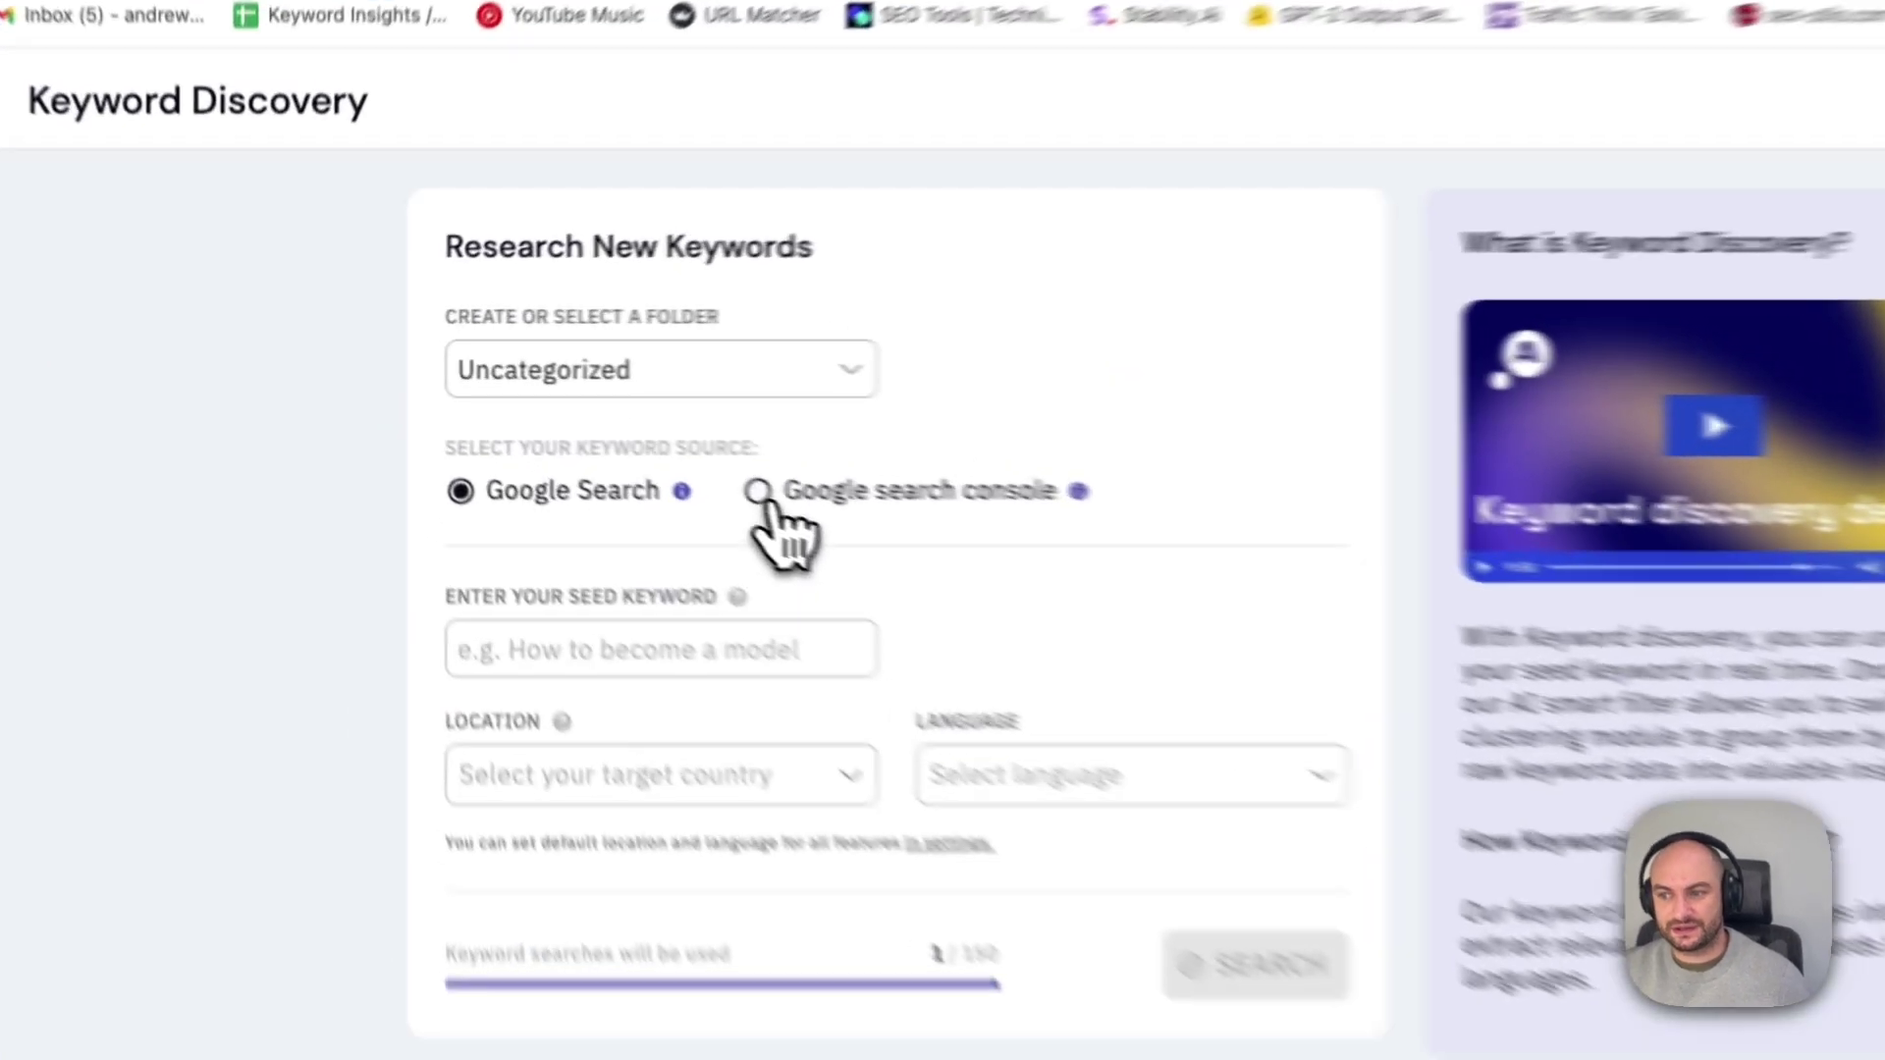
left_click(579, 420)
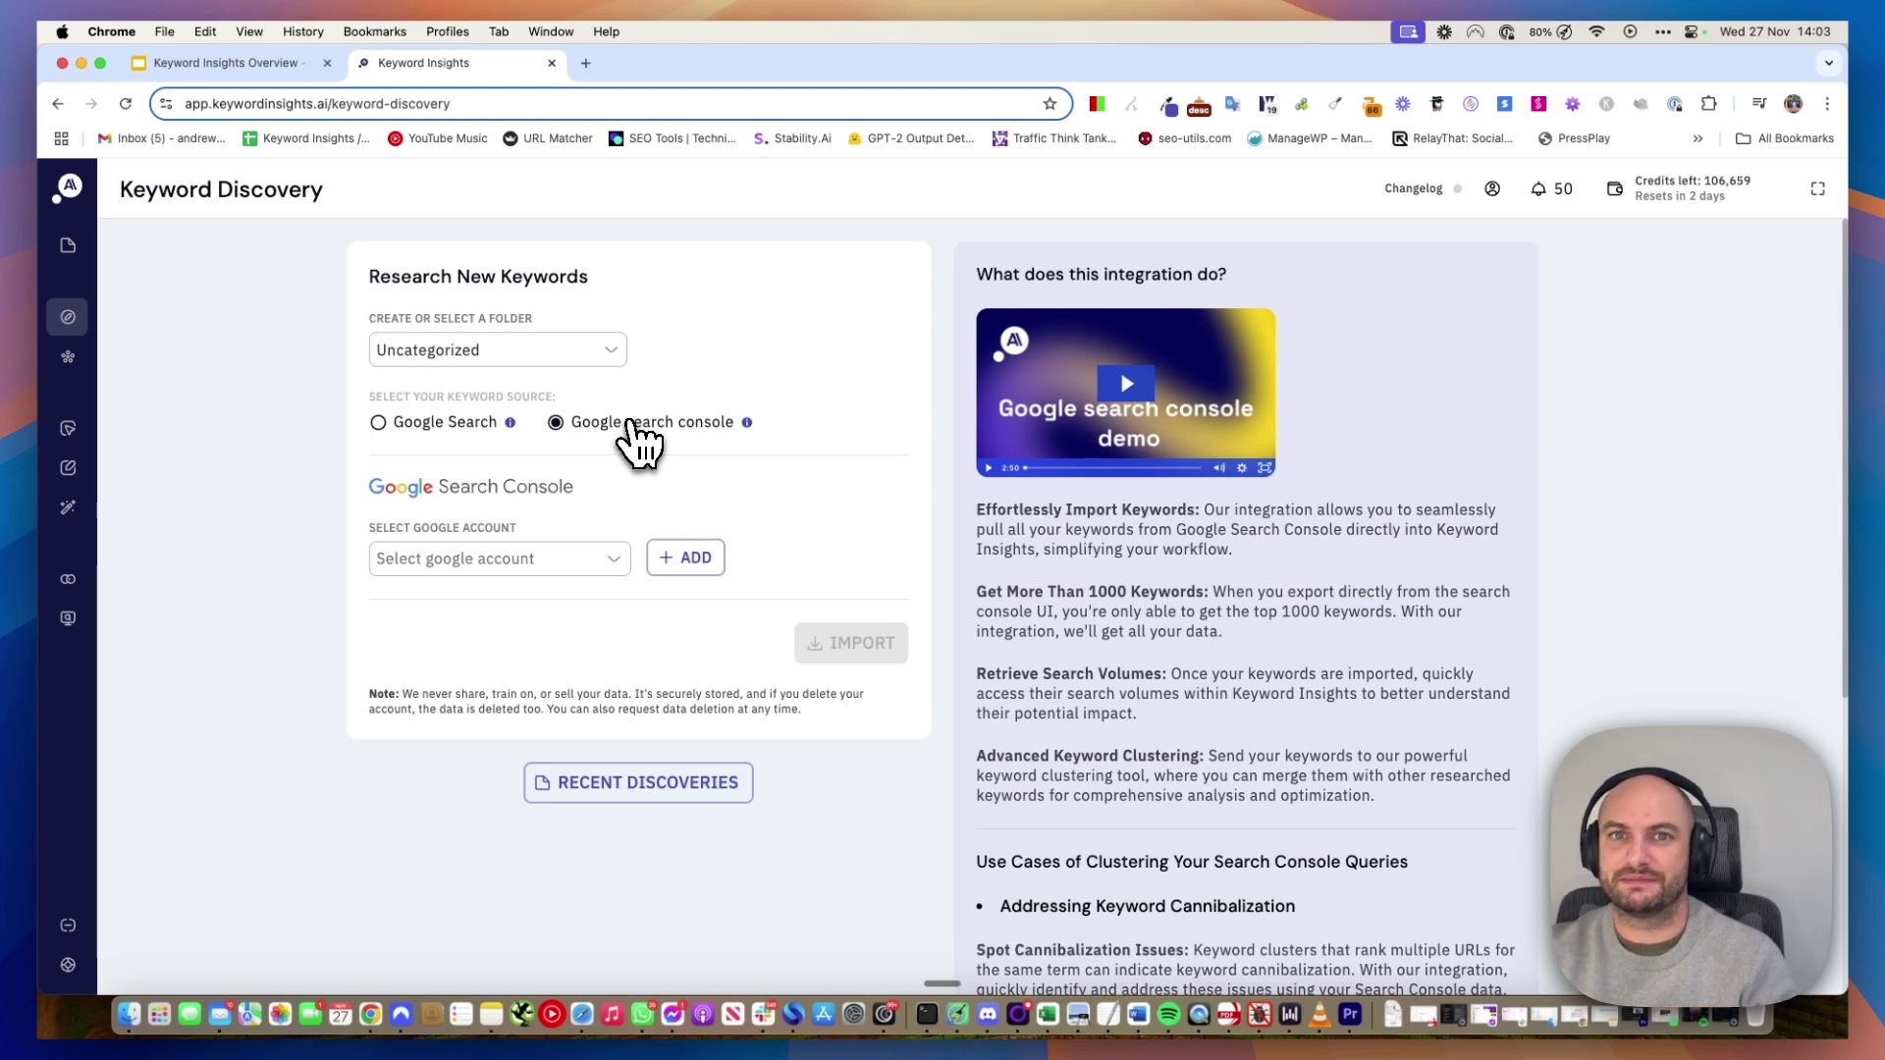
mouse_move(150, 336)
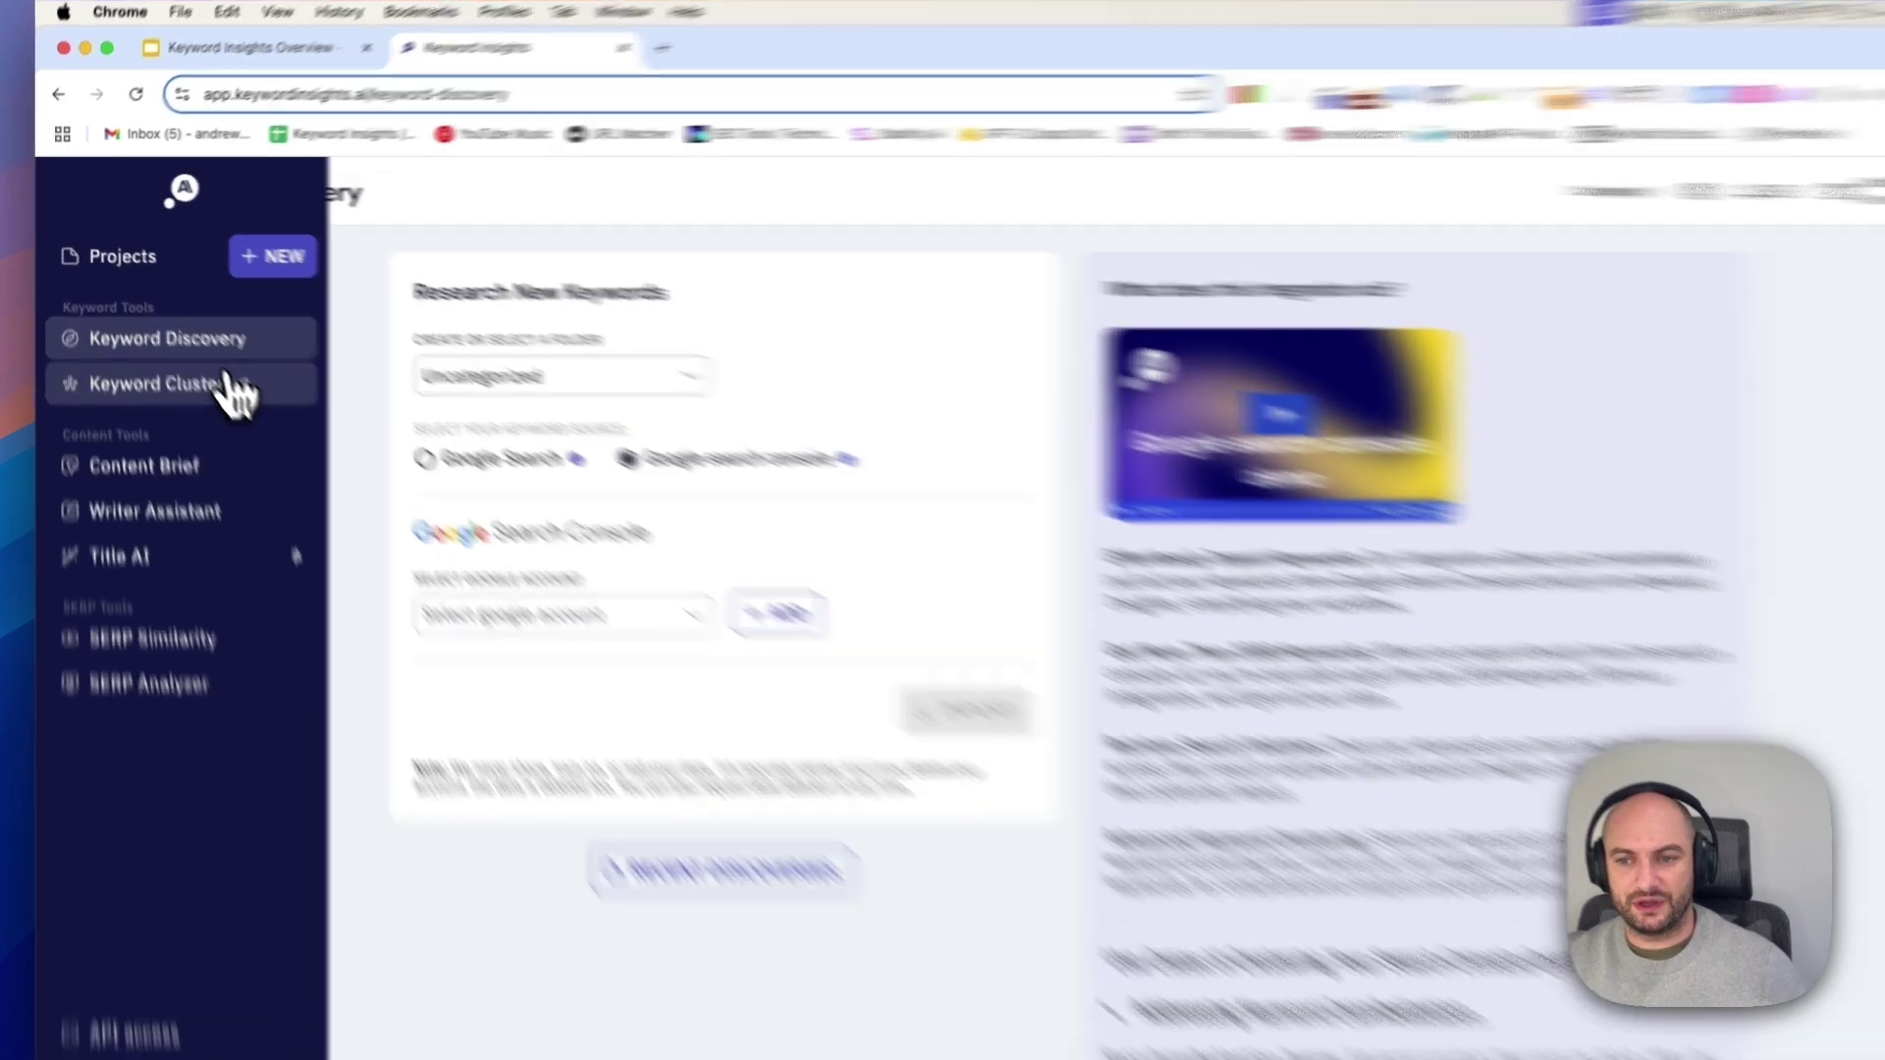
- Open Keyword Clustering and look through the new clustering form's options
left_click(203, 355)
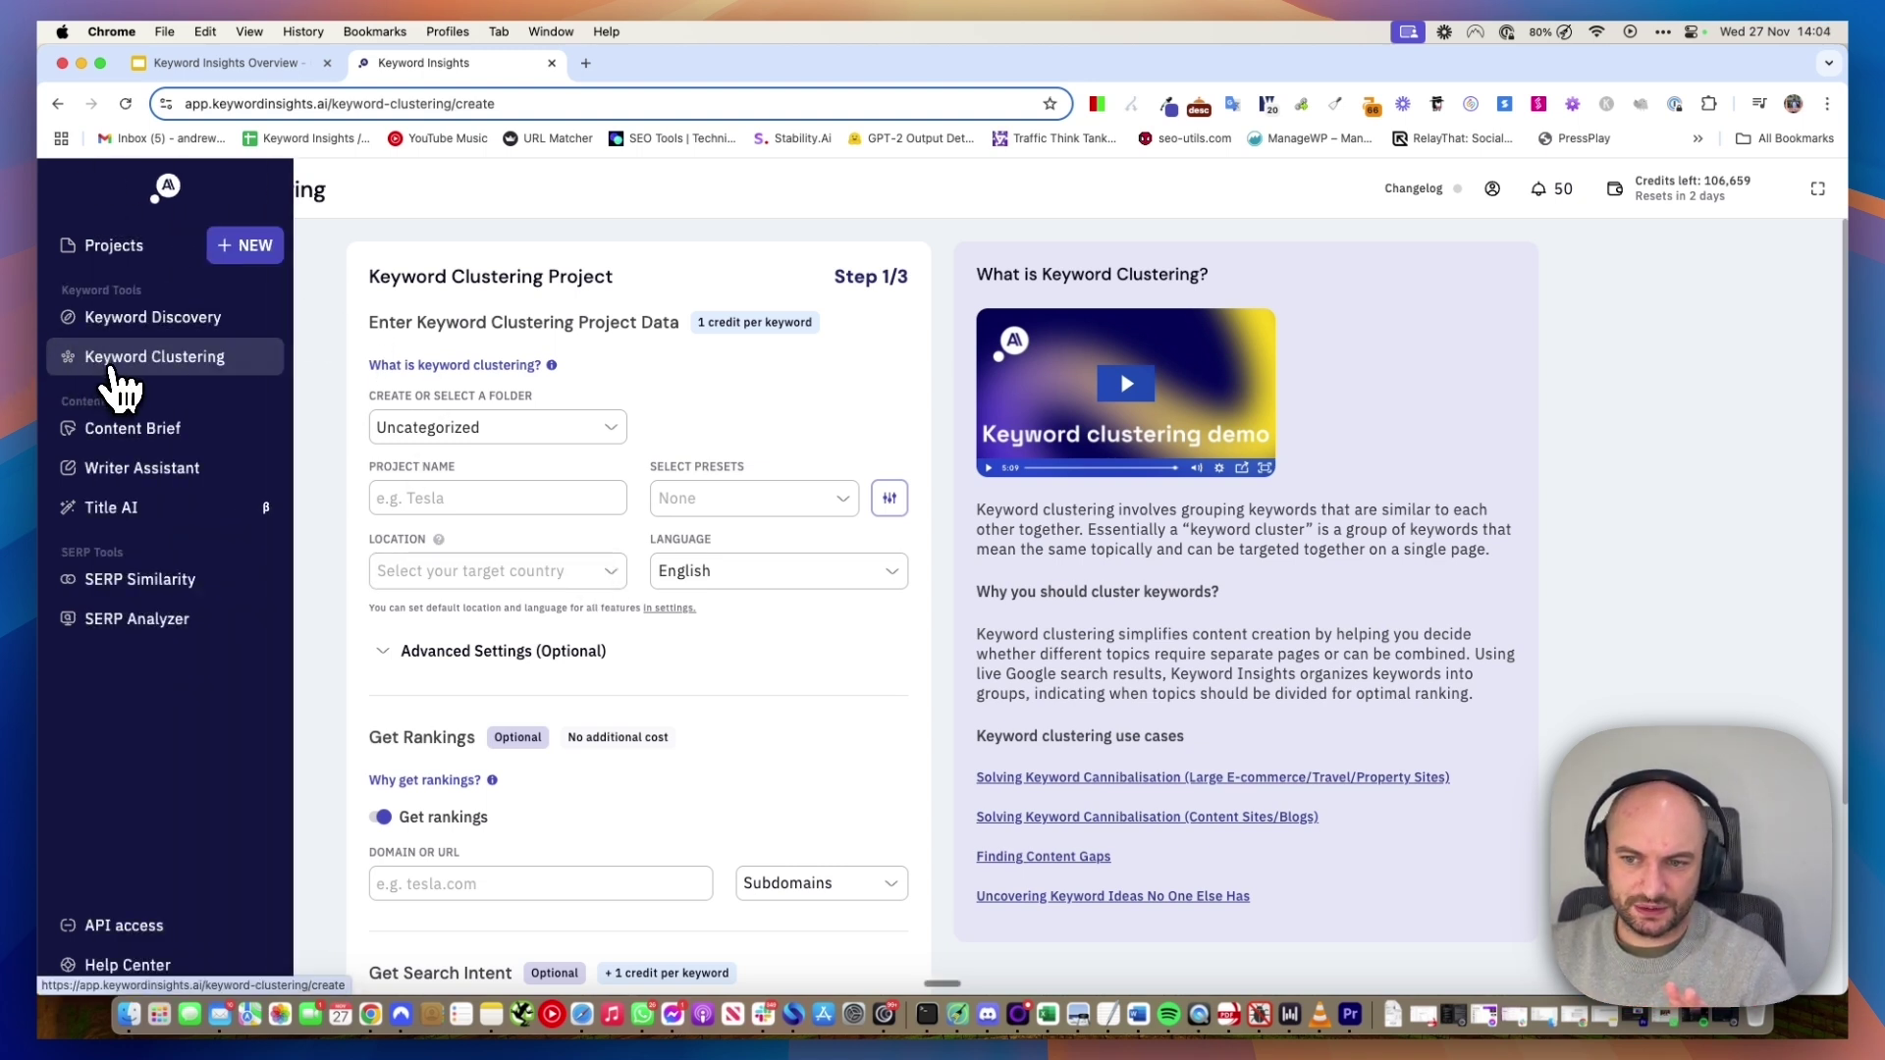
scroll(560, 488, "down", 3)
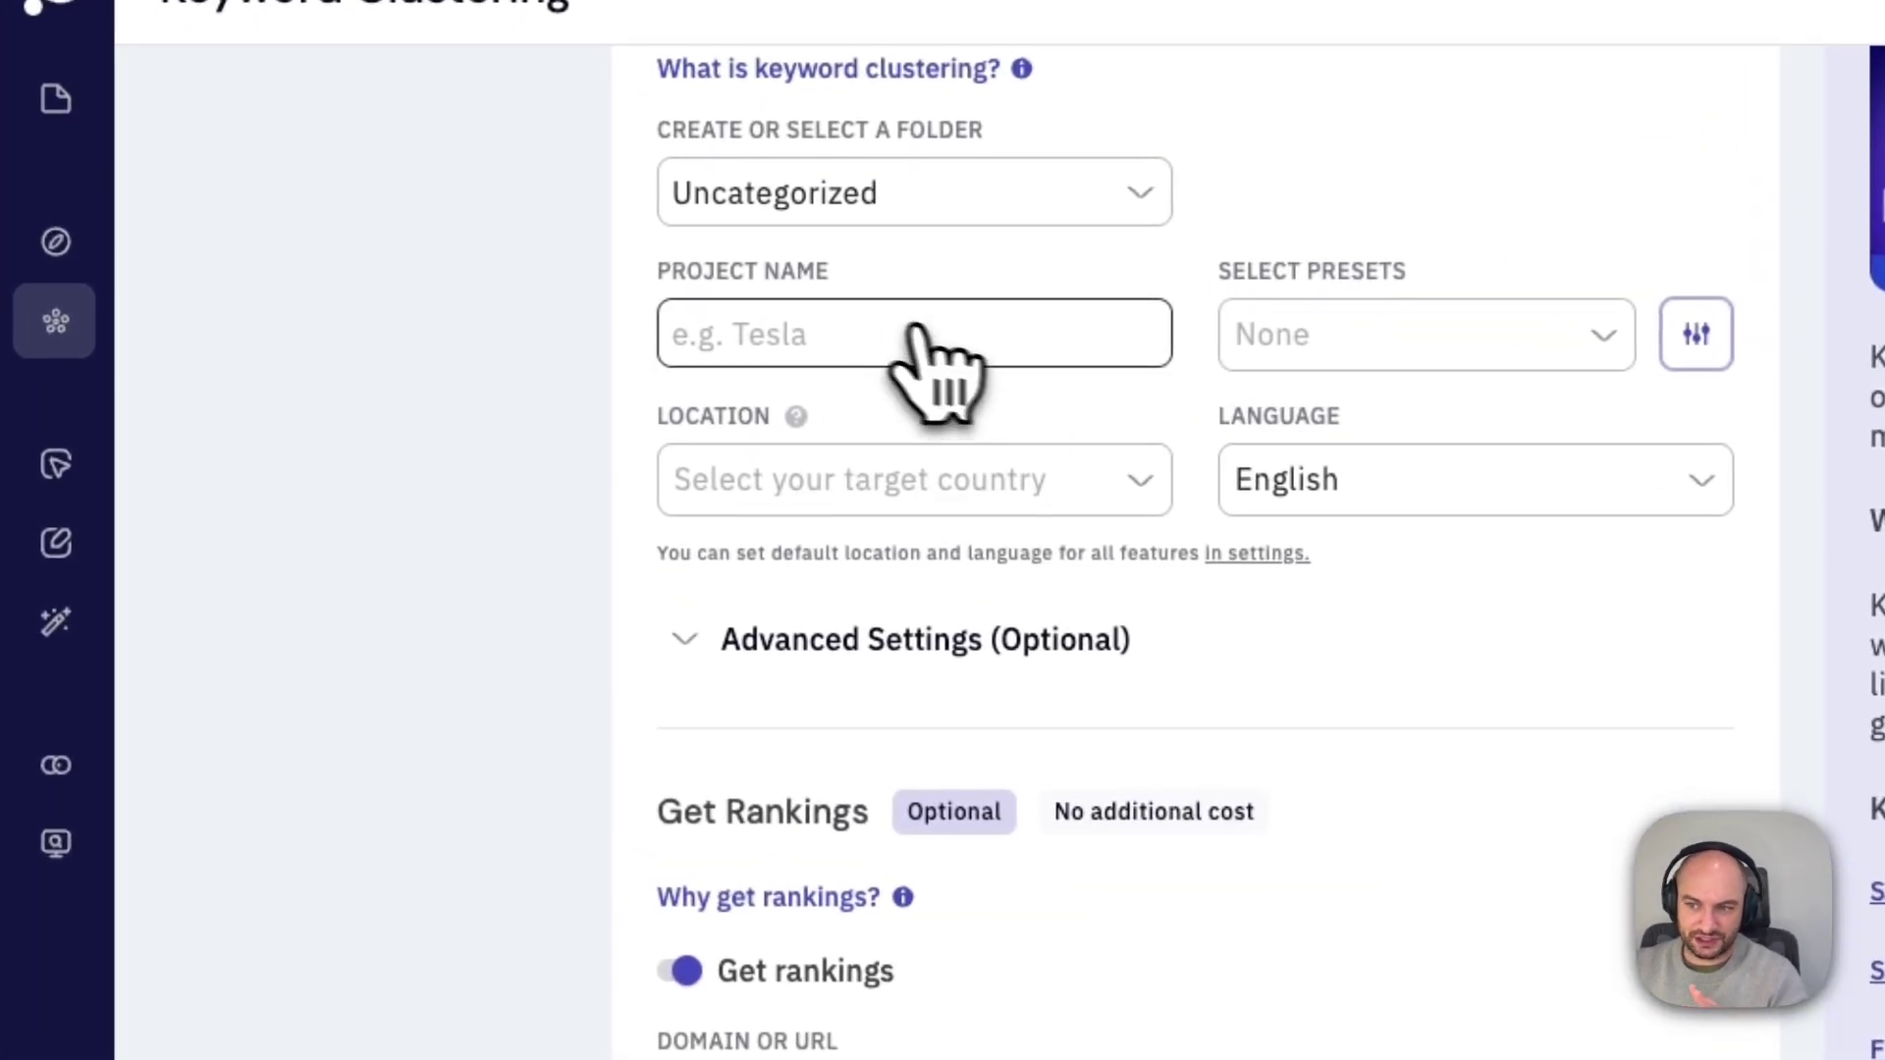
scroll(908, 346, "down", 3)
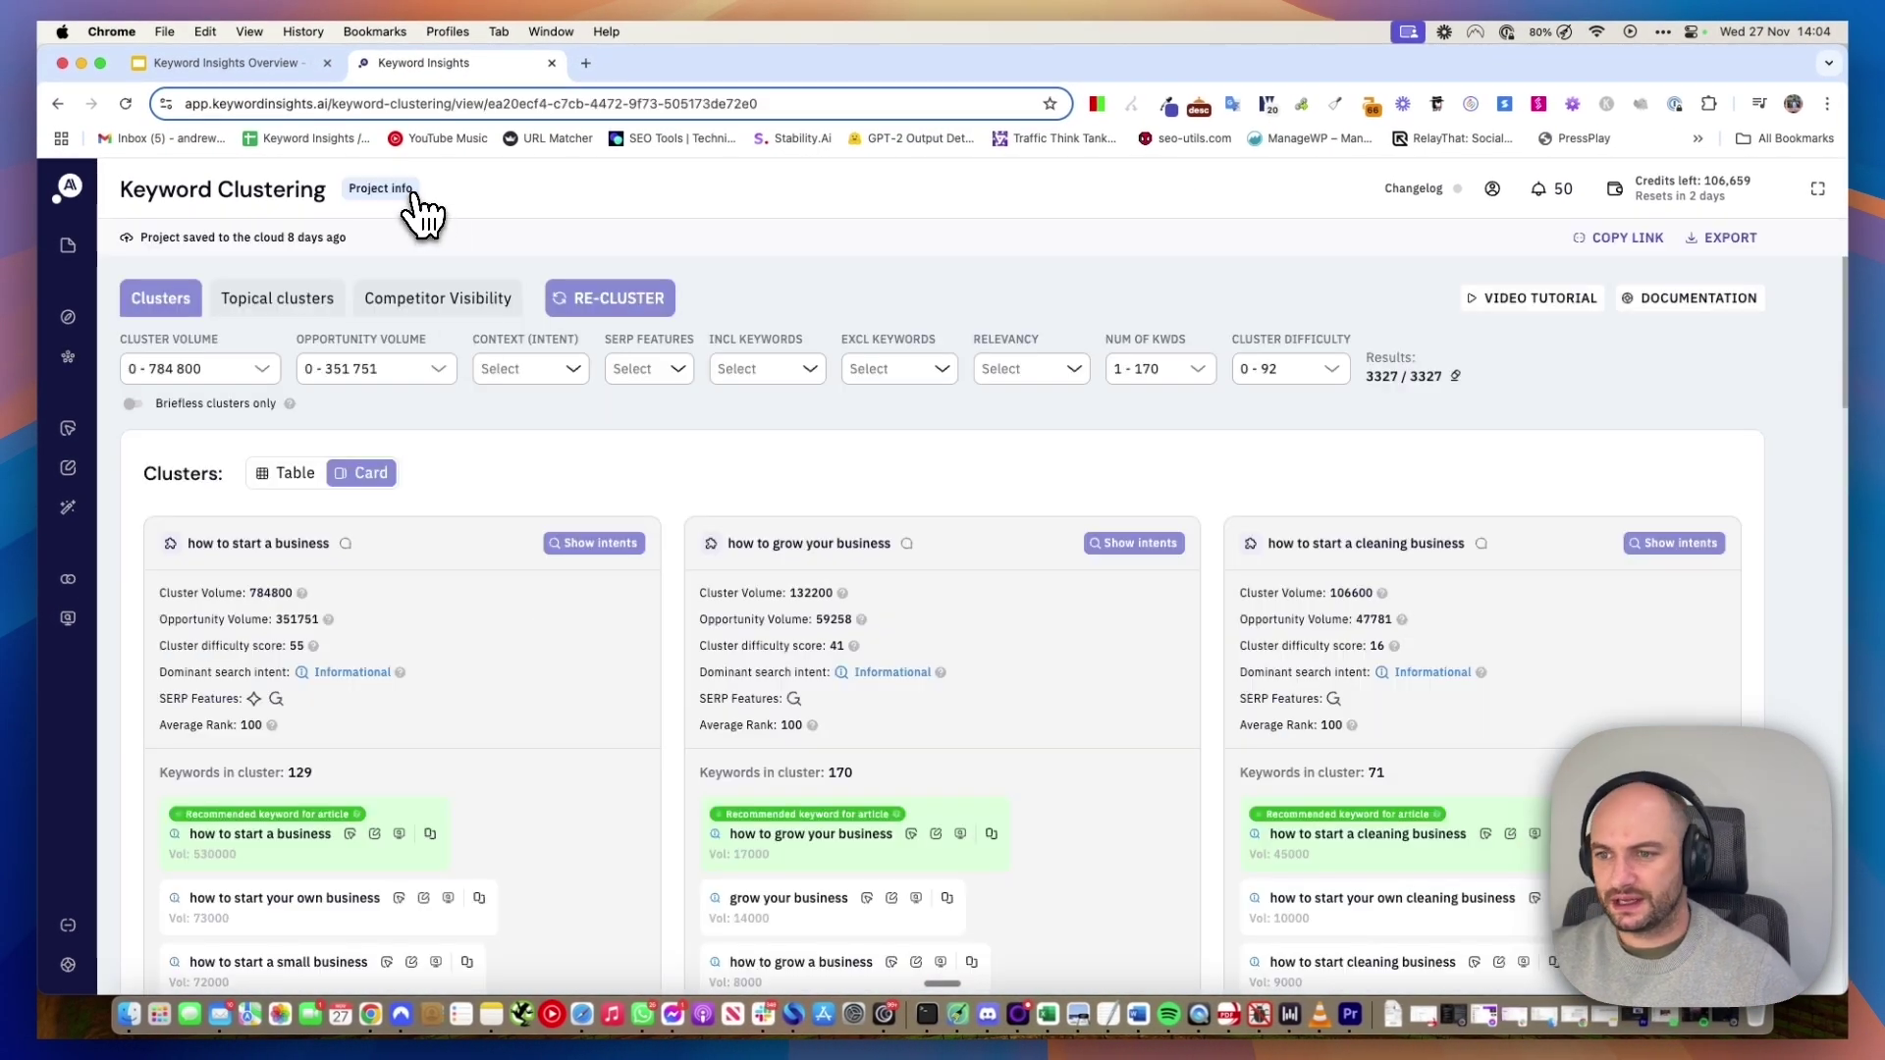
- Review the clustering project's information, noting the total keyword count, then close it
left_click(418, 196)
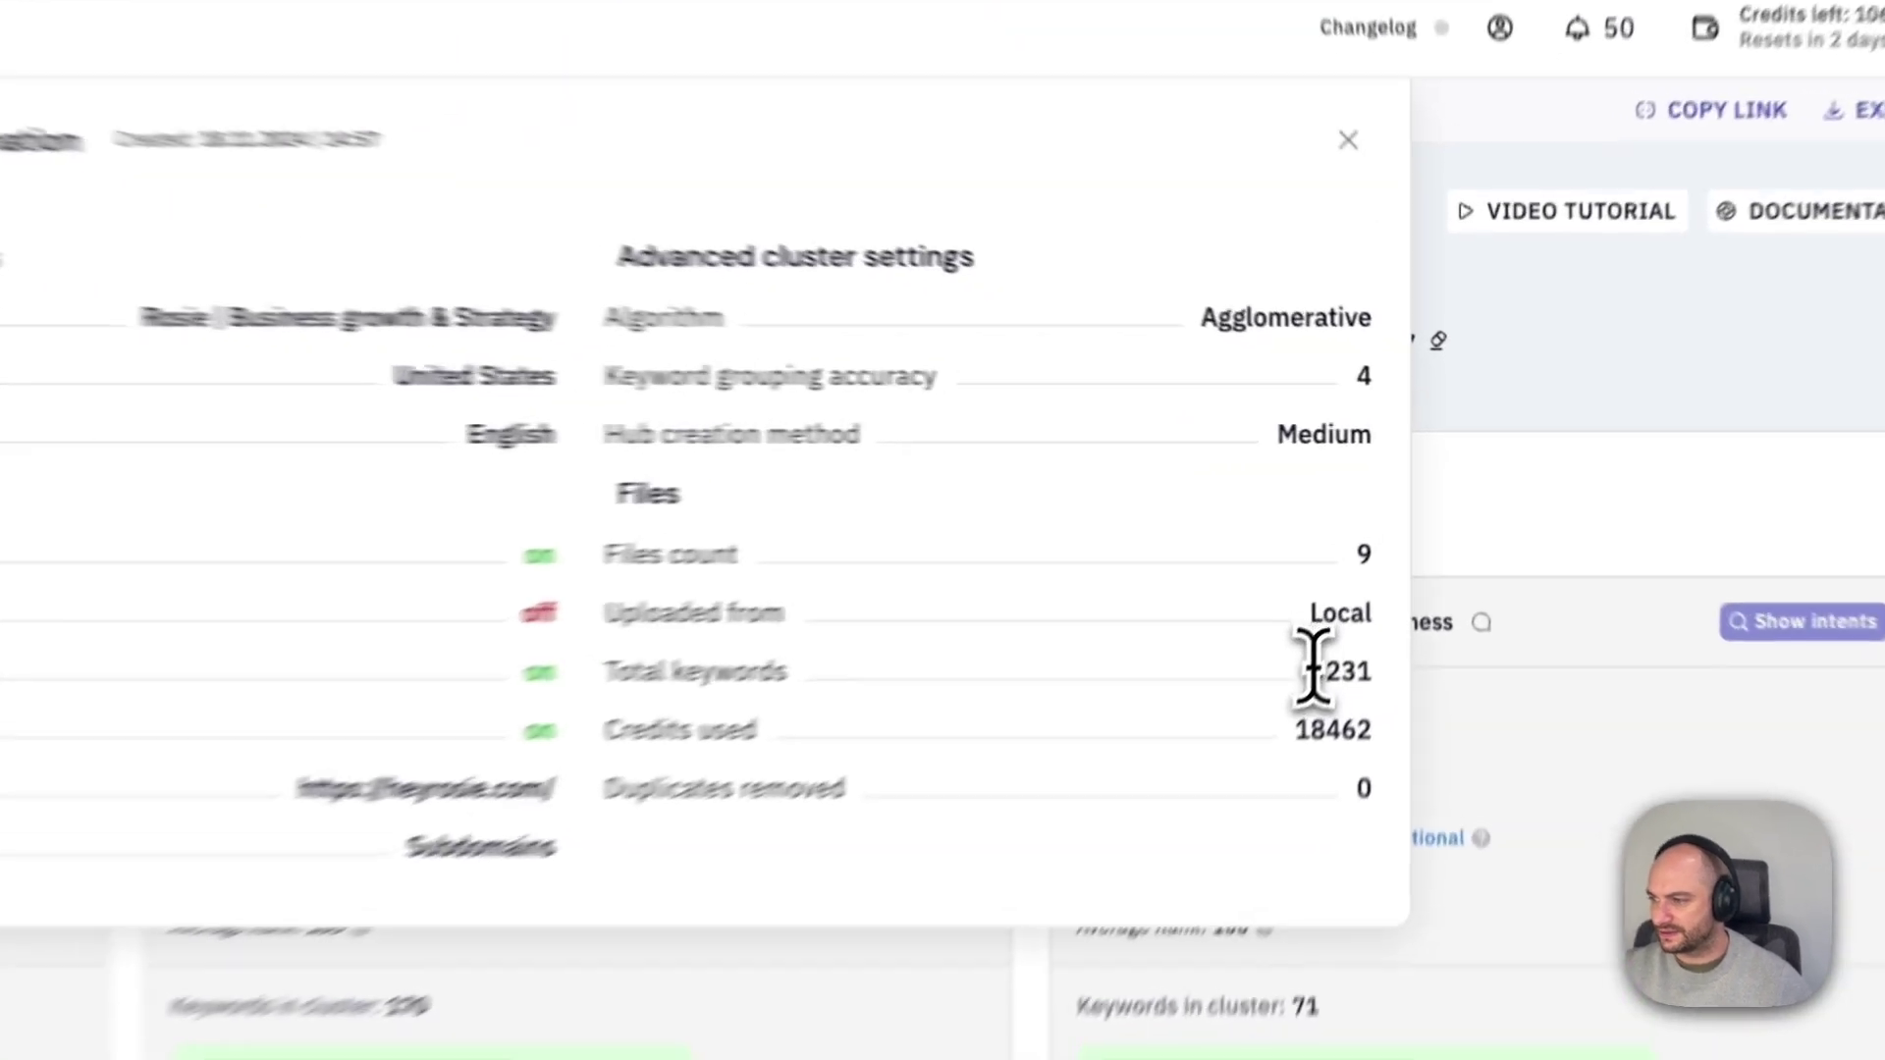
left_click_drag(1378, 573, 1415, 572)
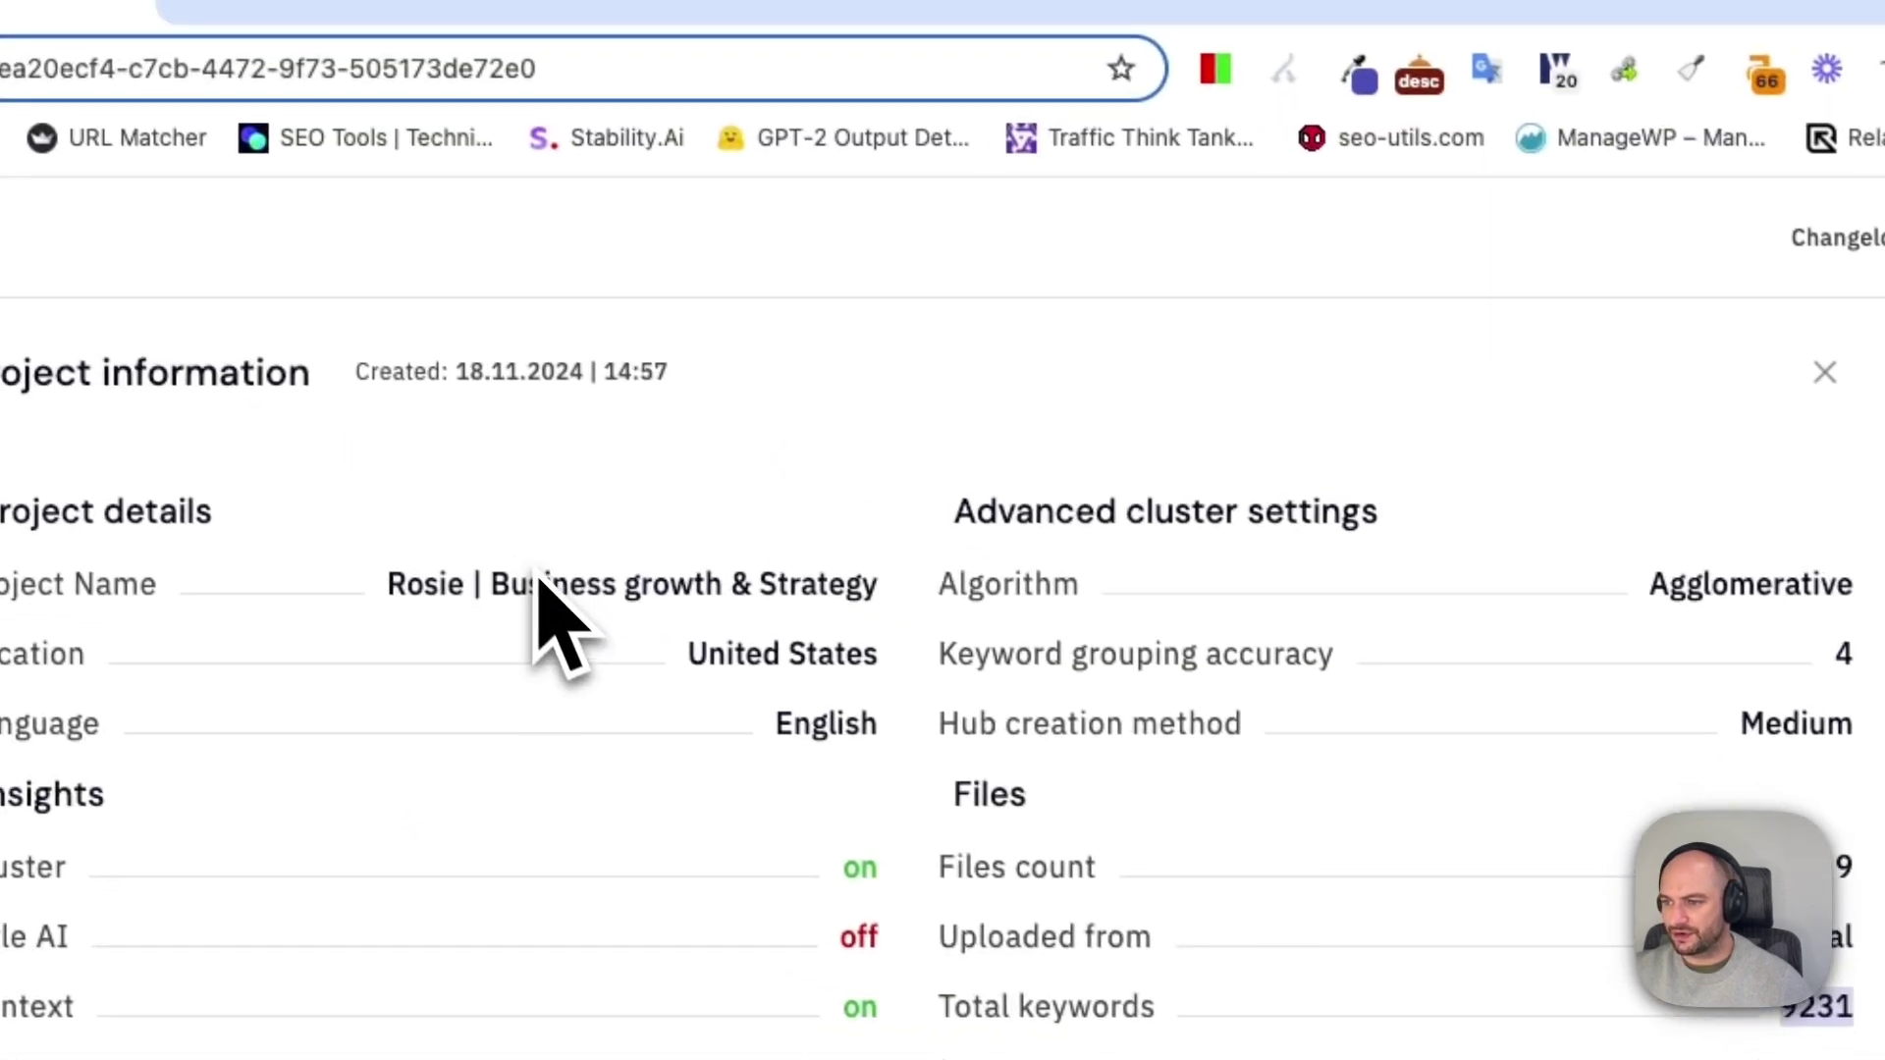
left_click(1632, 352)
left_click(1463, 595)
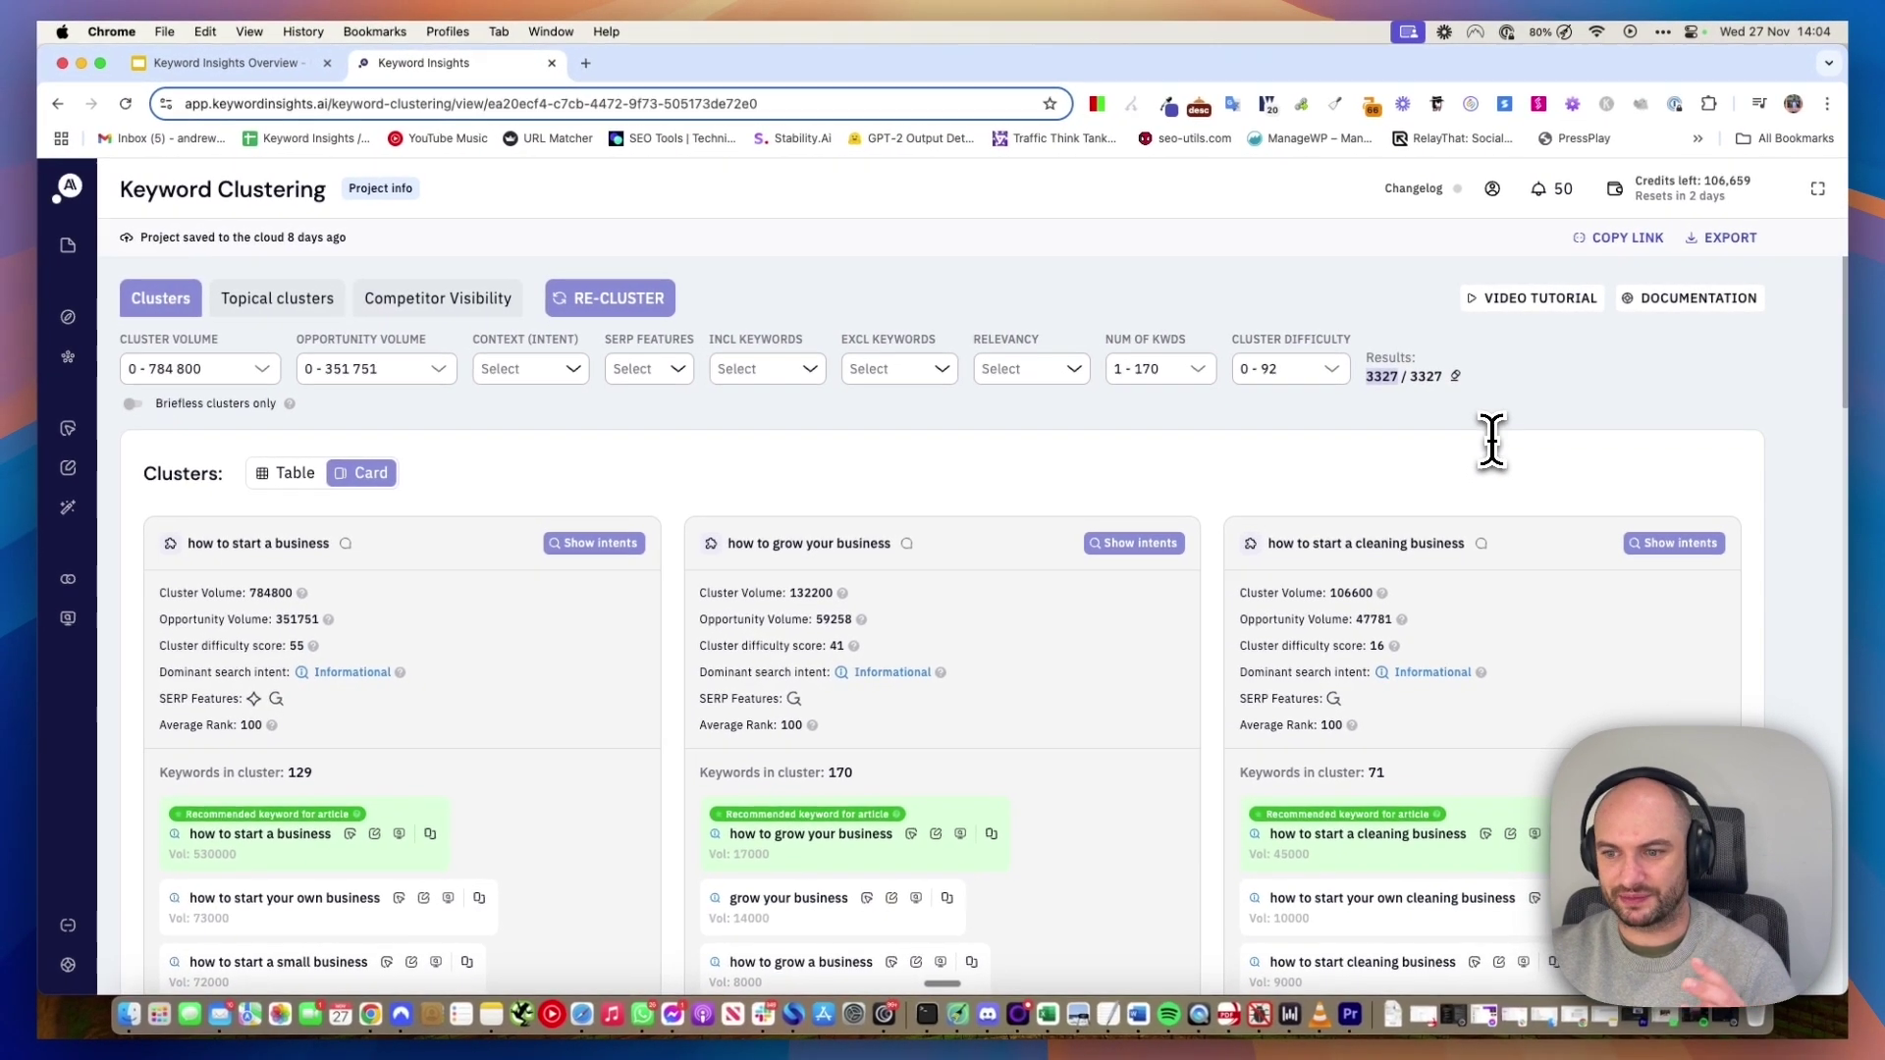
- Expand the first cluster's full keyword list and scroll through it
scroll(1461, 439, "down", 5)
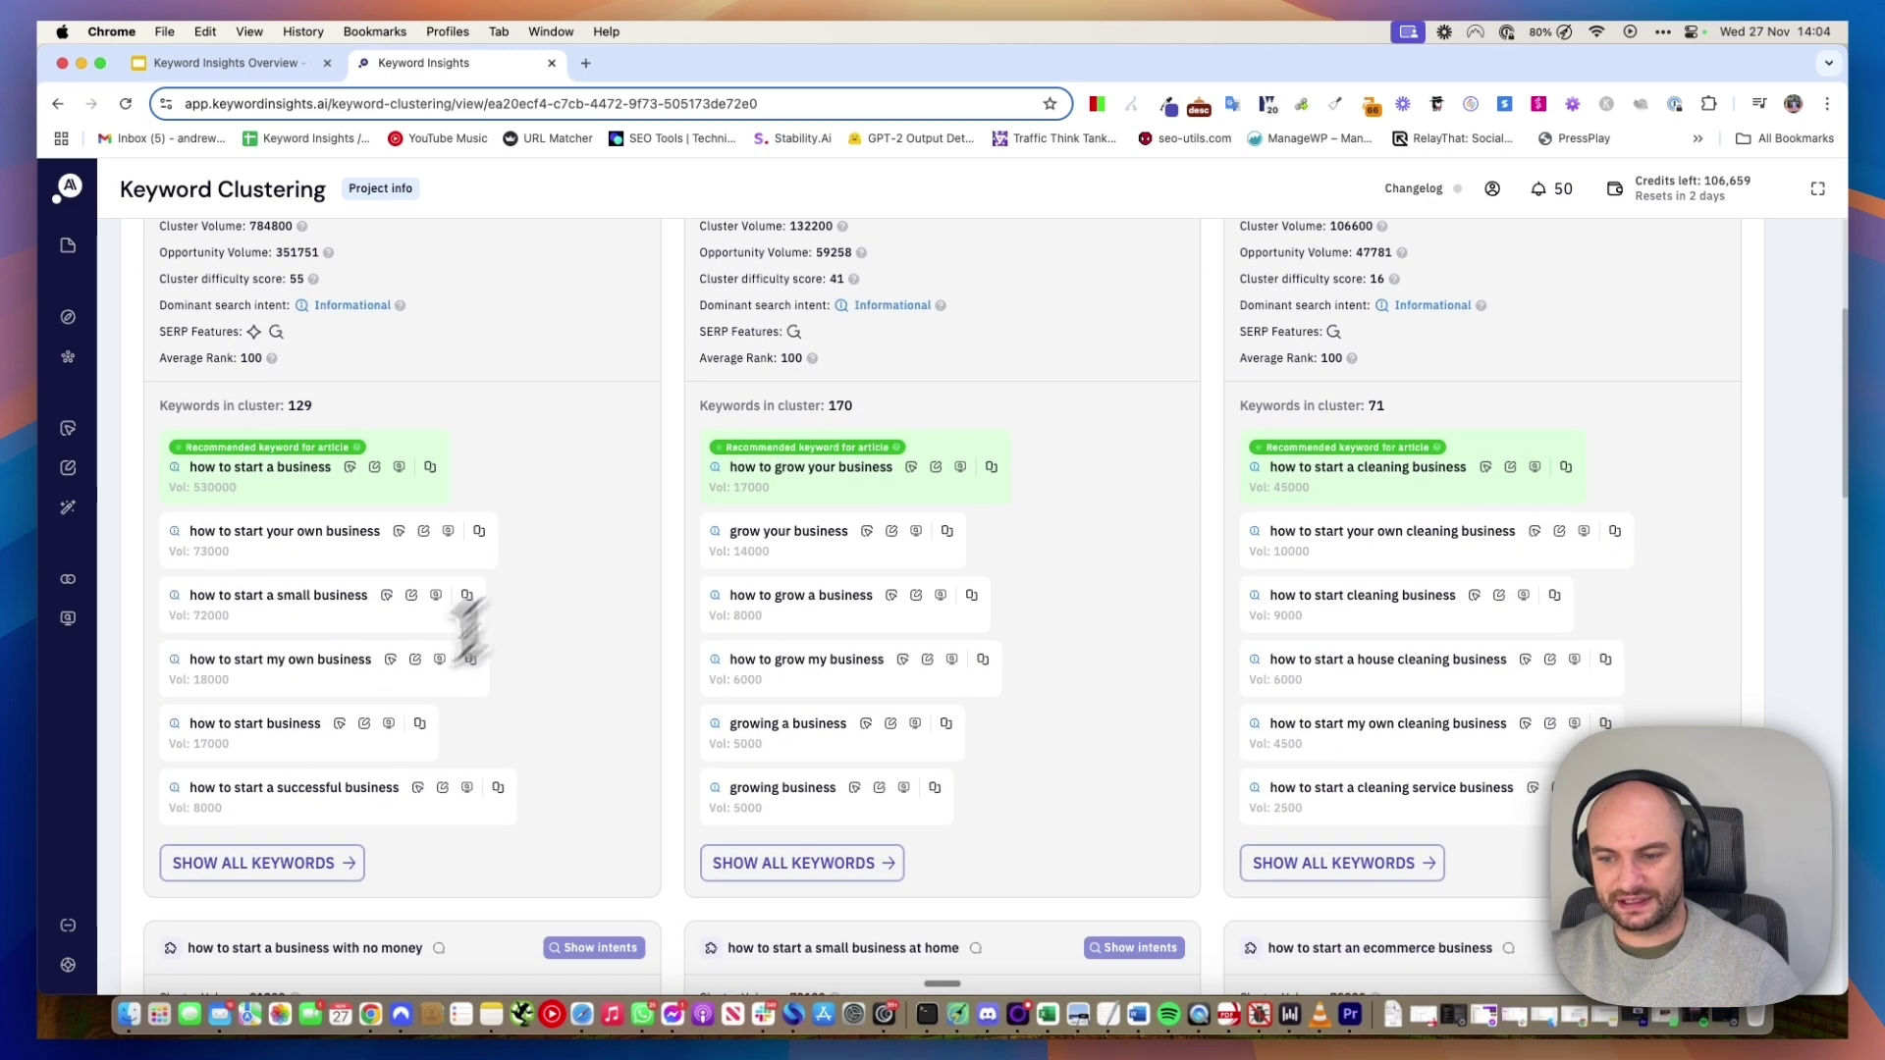
scroll(380, 489, "up", 3)
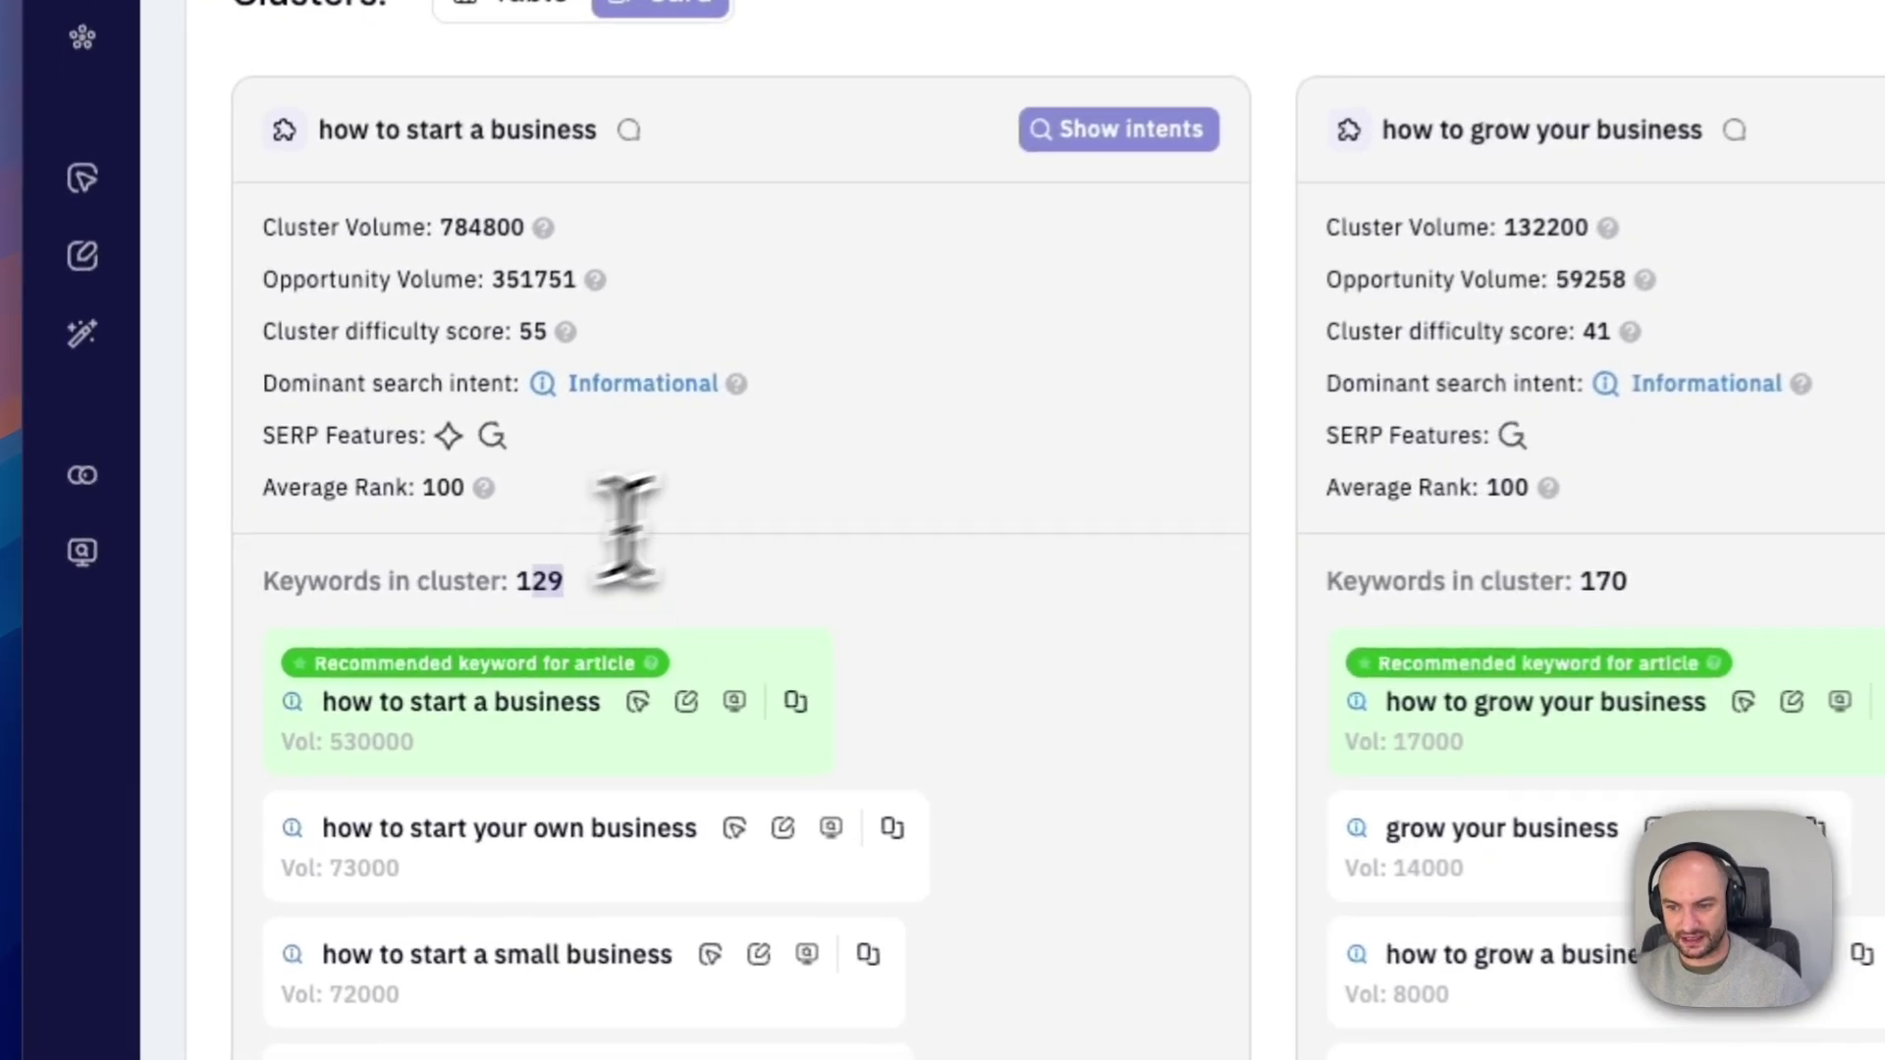
scroll(294, 628, "down", 5)
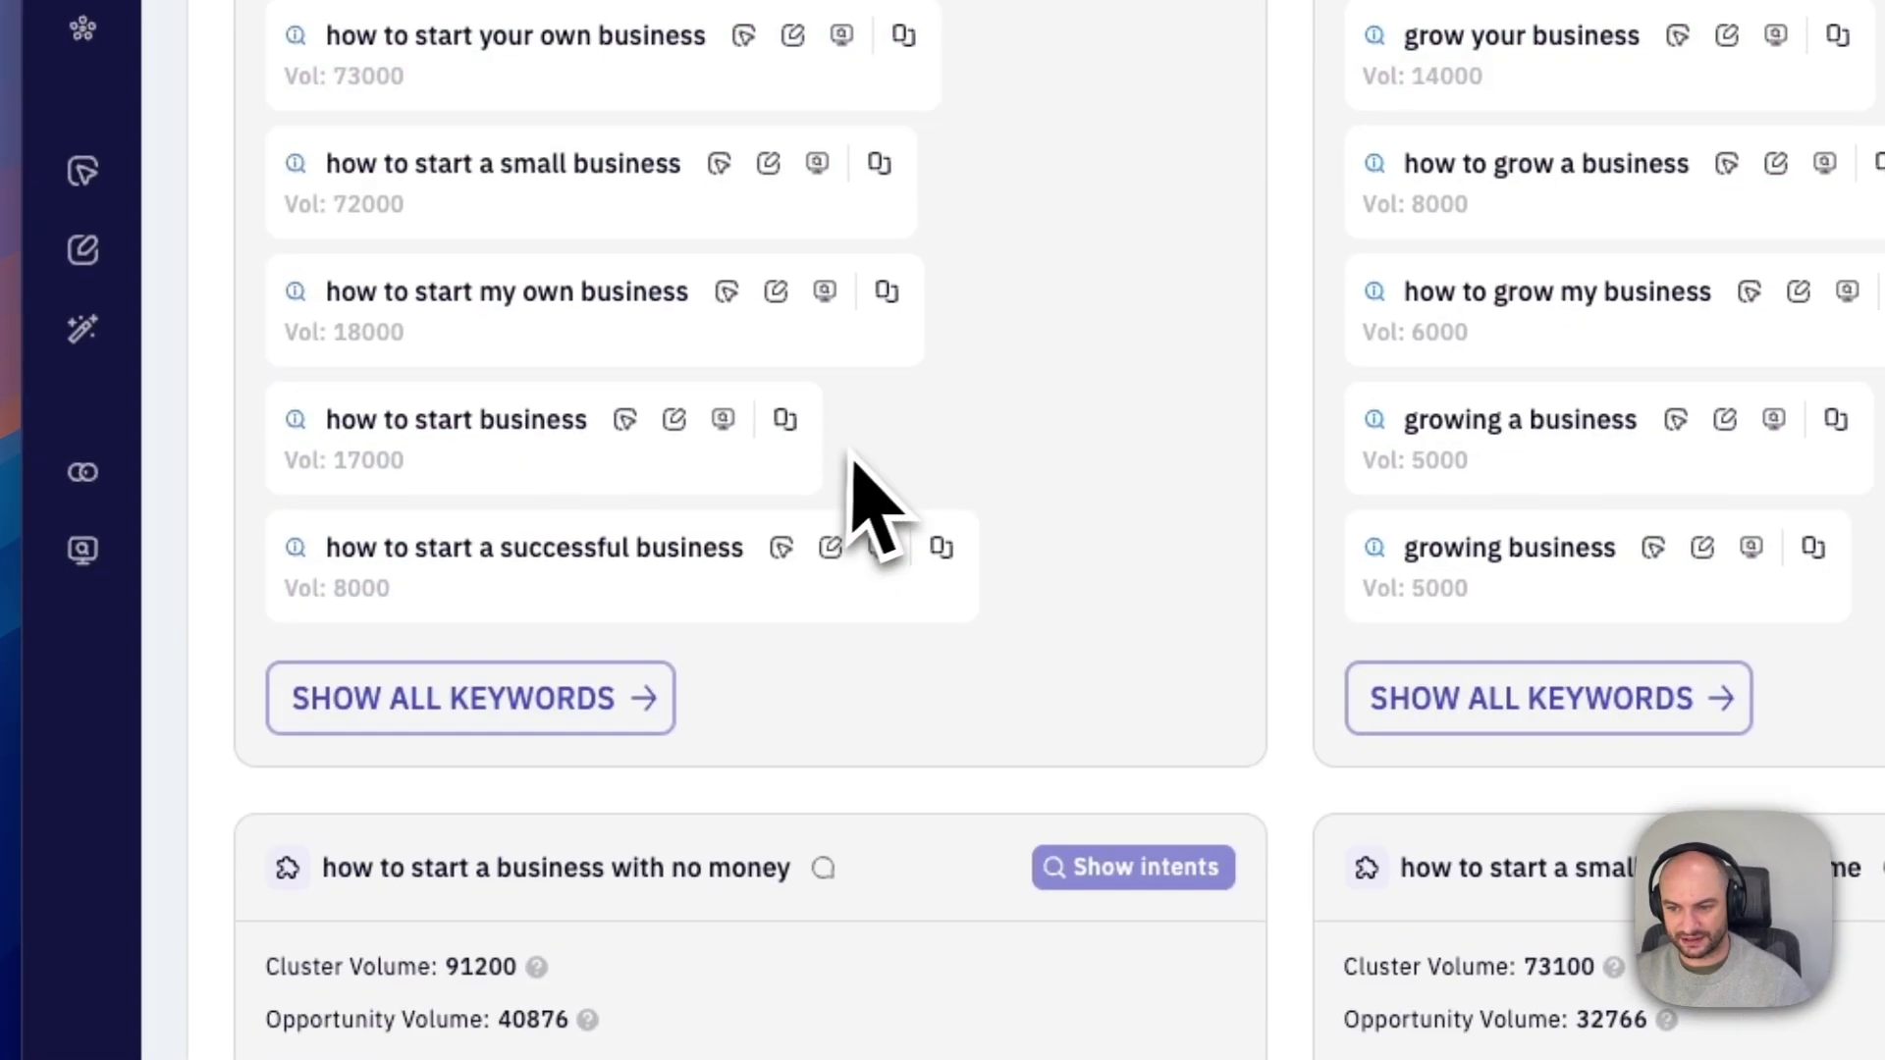
left_click(562, 726)
scroll(822, 387, "down", 10)
scroll(825, 338, "down", 10)
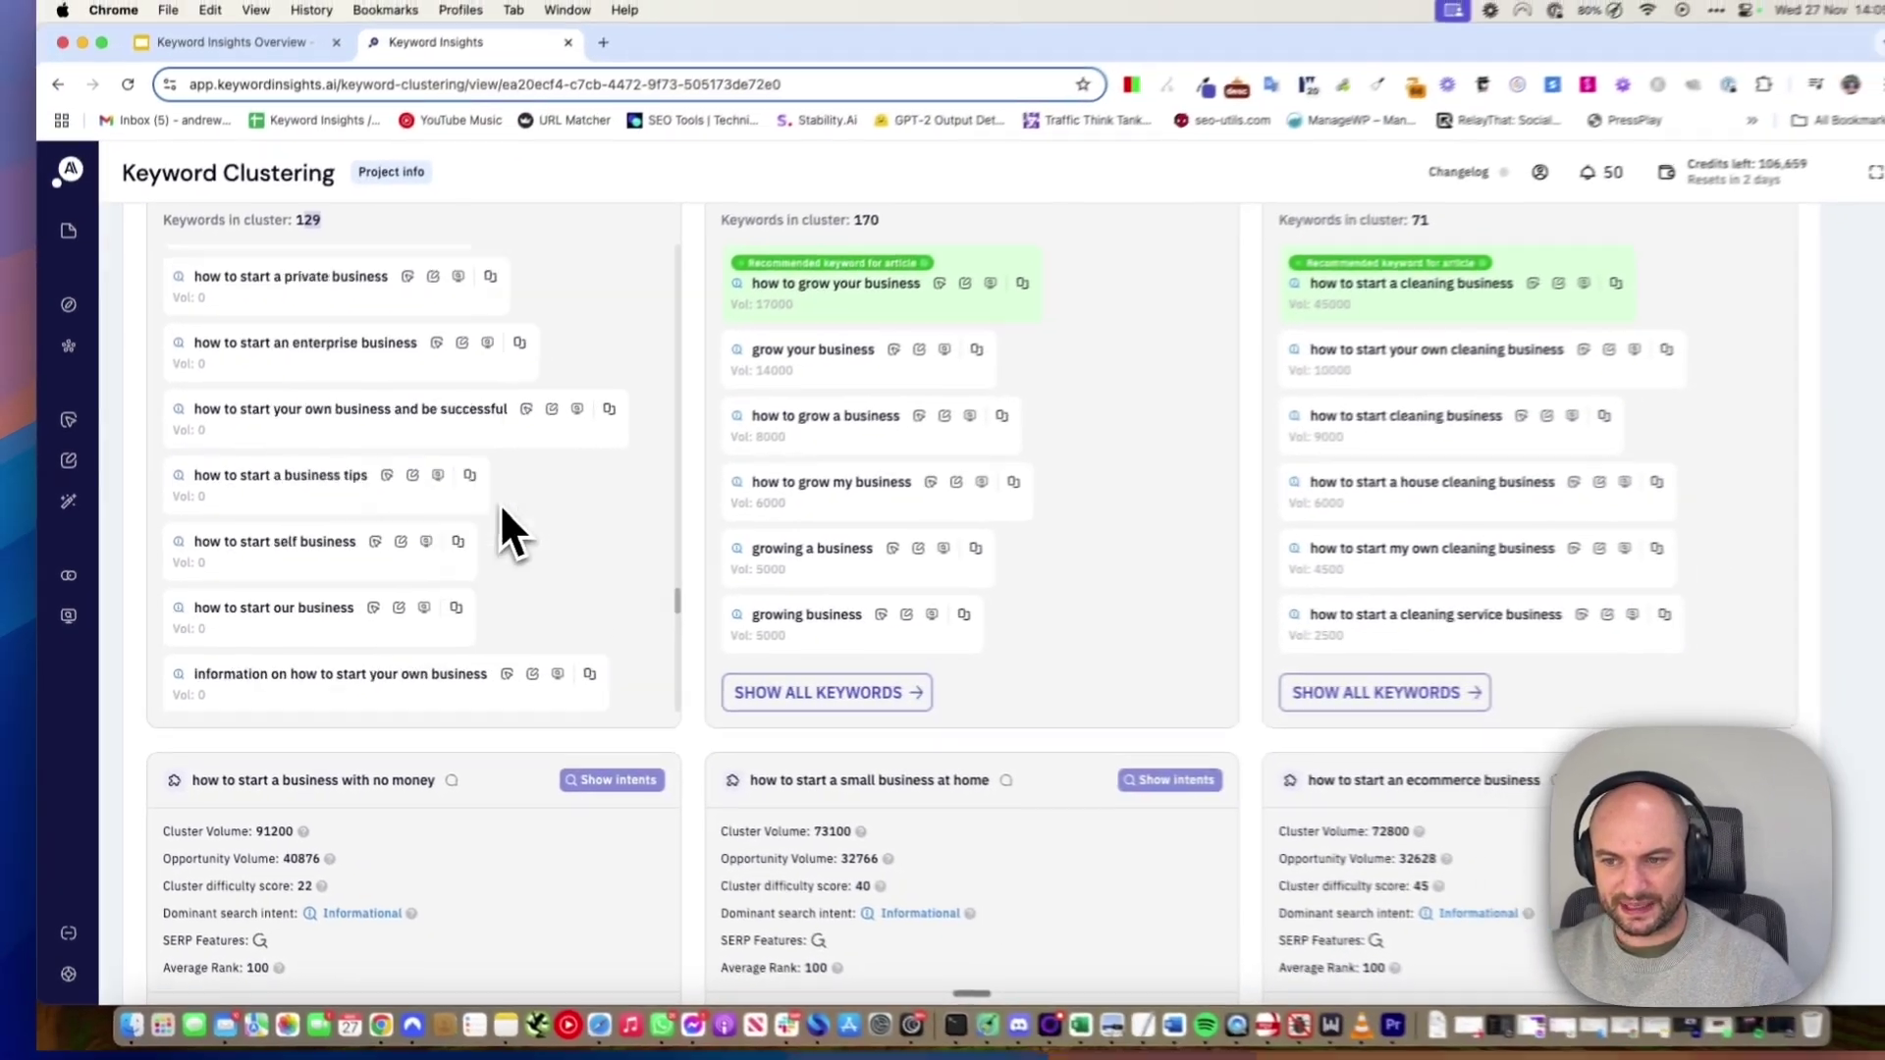
scroll(515, 531, "up", 15)
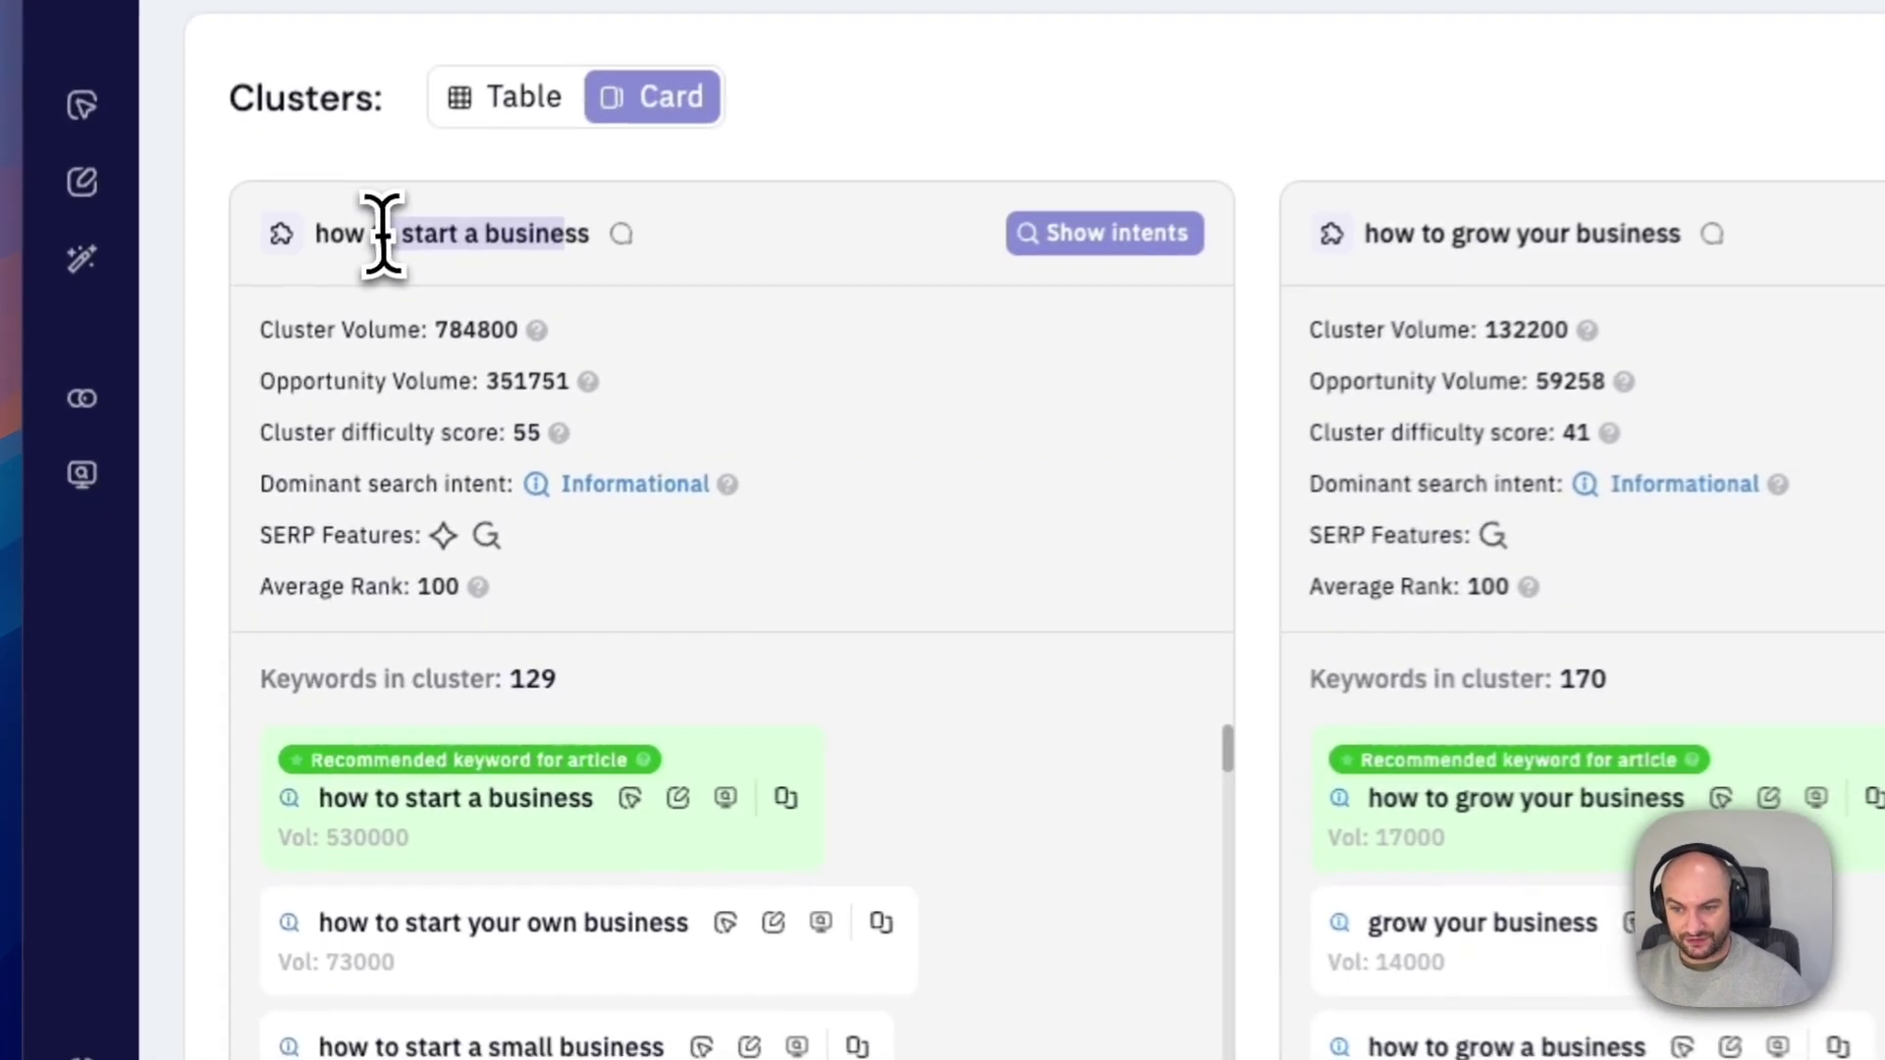
- Highlight the 'how to start a business' cluster title and its Informational dominant intent
left_click_drag(263, 365, 602, 499)
scroll(661, 568, "down", 2)
scroll(694, 863, "down", 5)
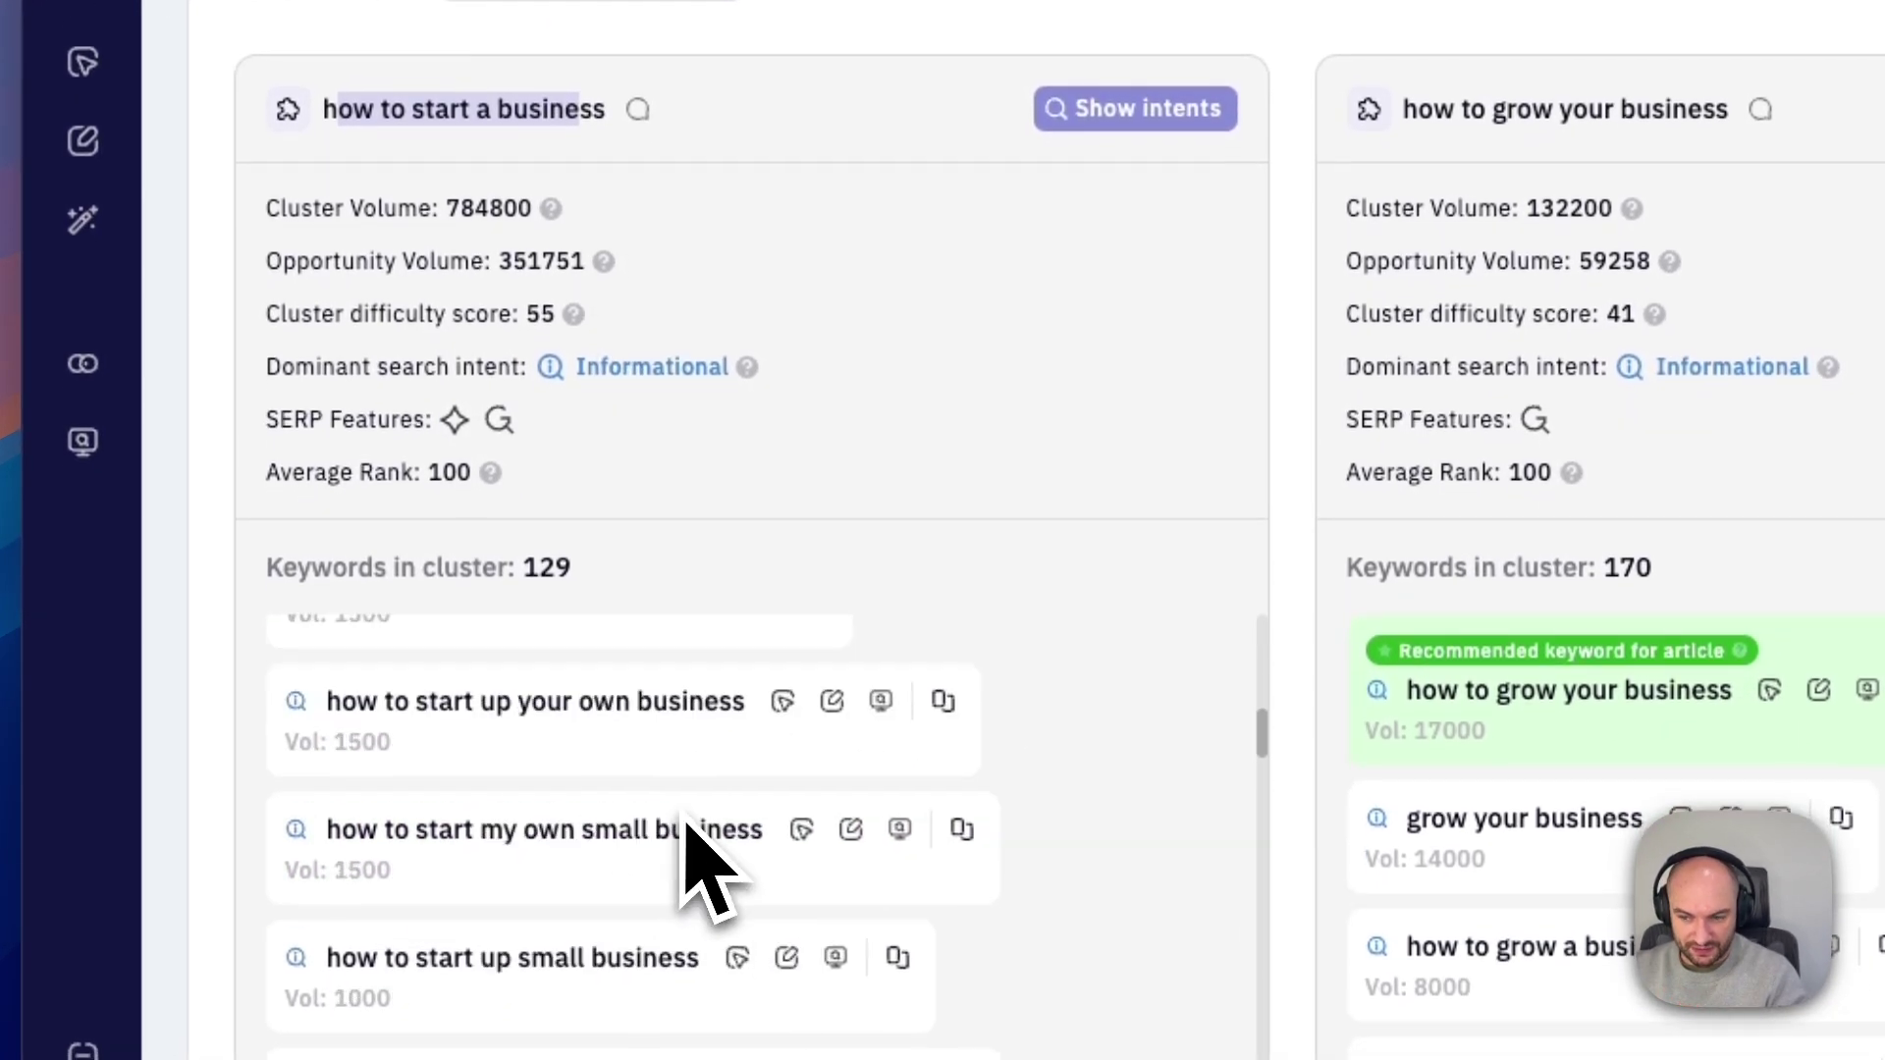
scroll(716, 778, "up", 5)
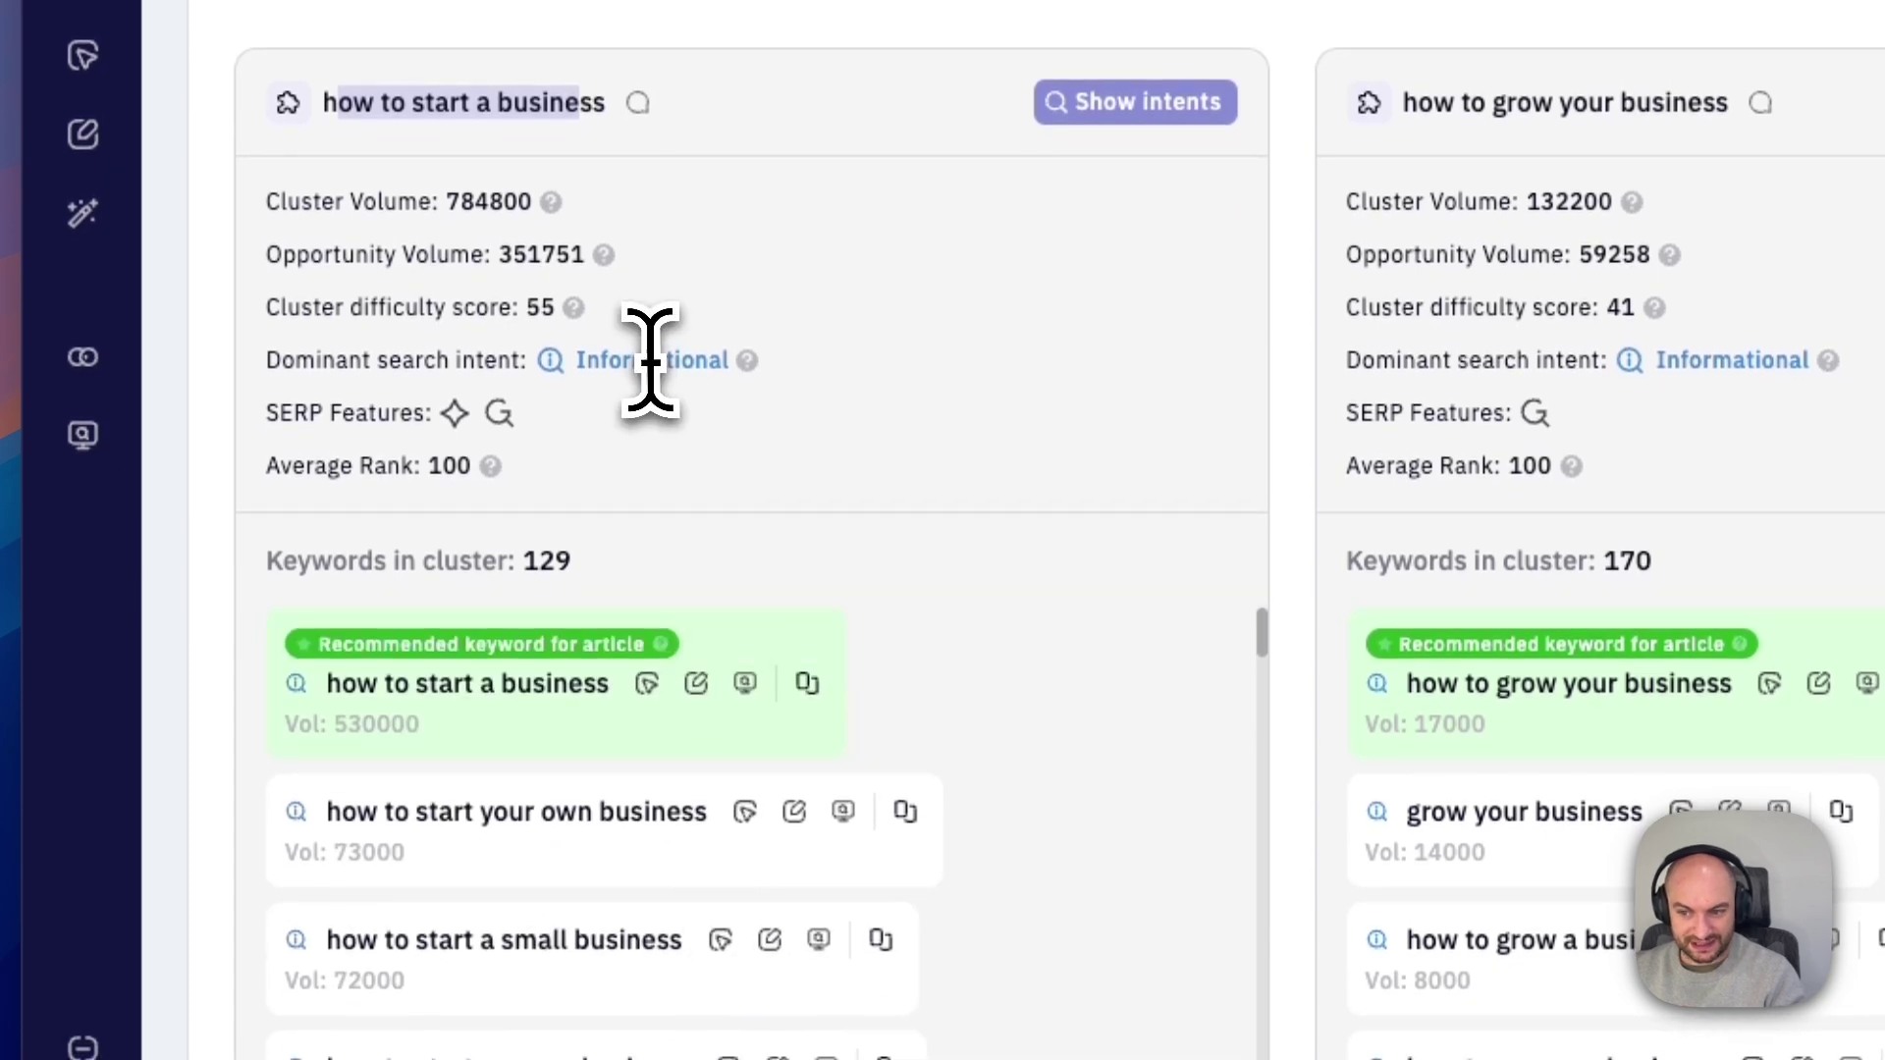
left_click_drag(651, 361, 569, 379)
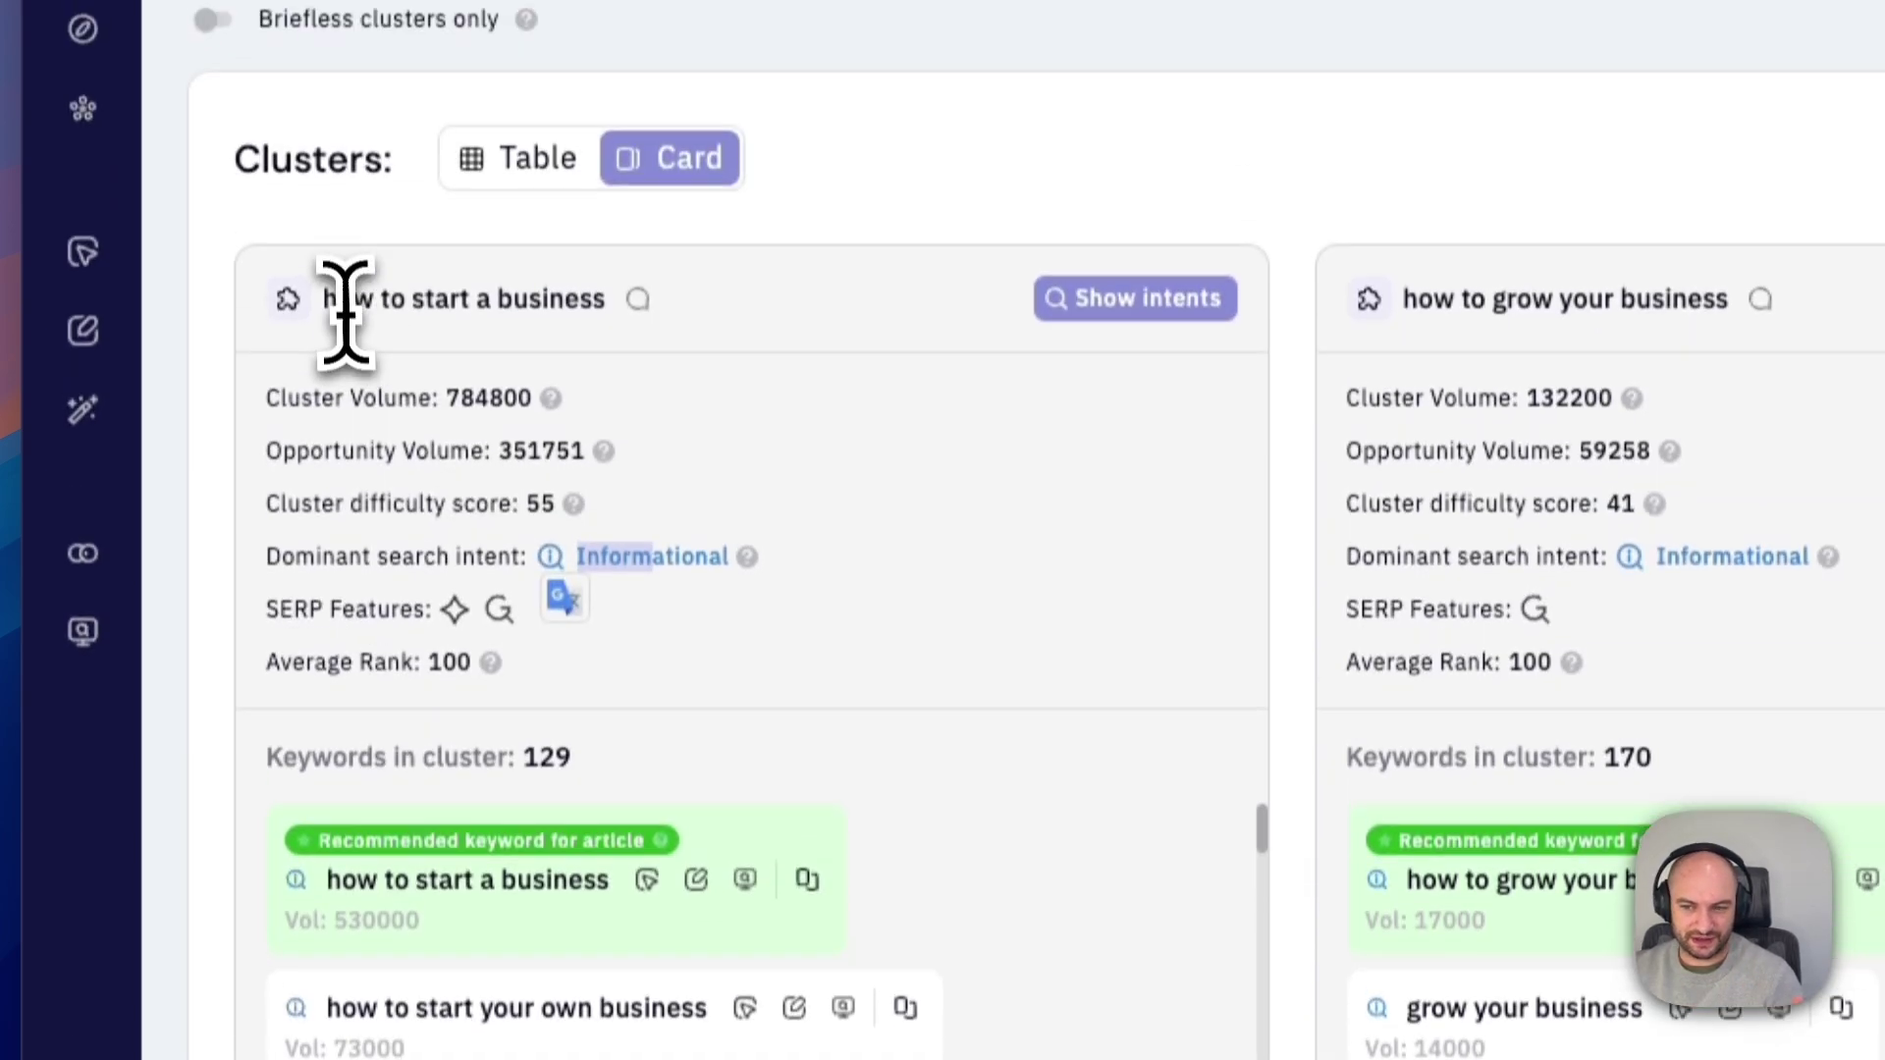
left_click_drag(332, 108, 455, 152)
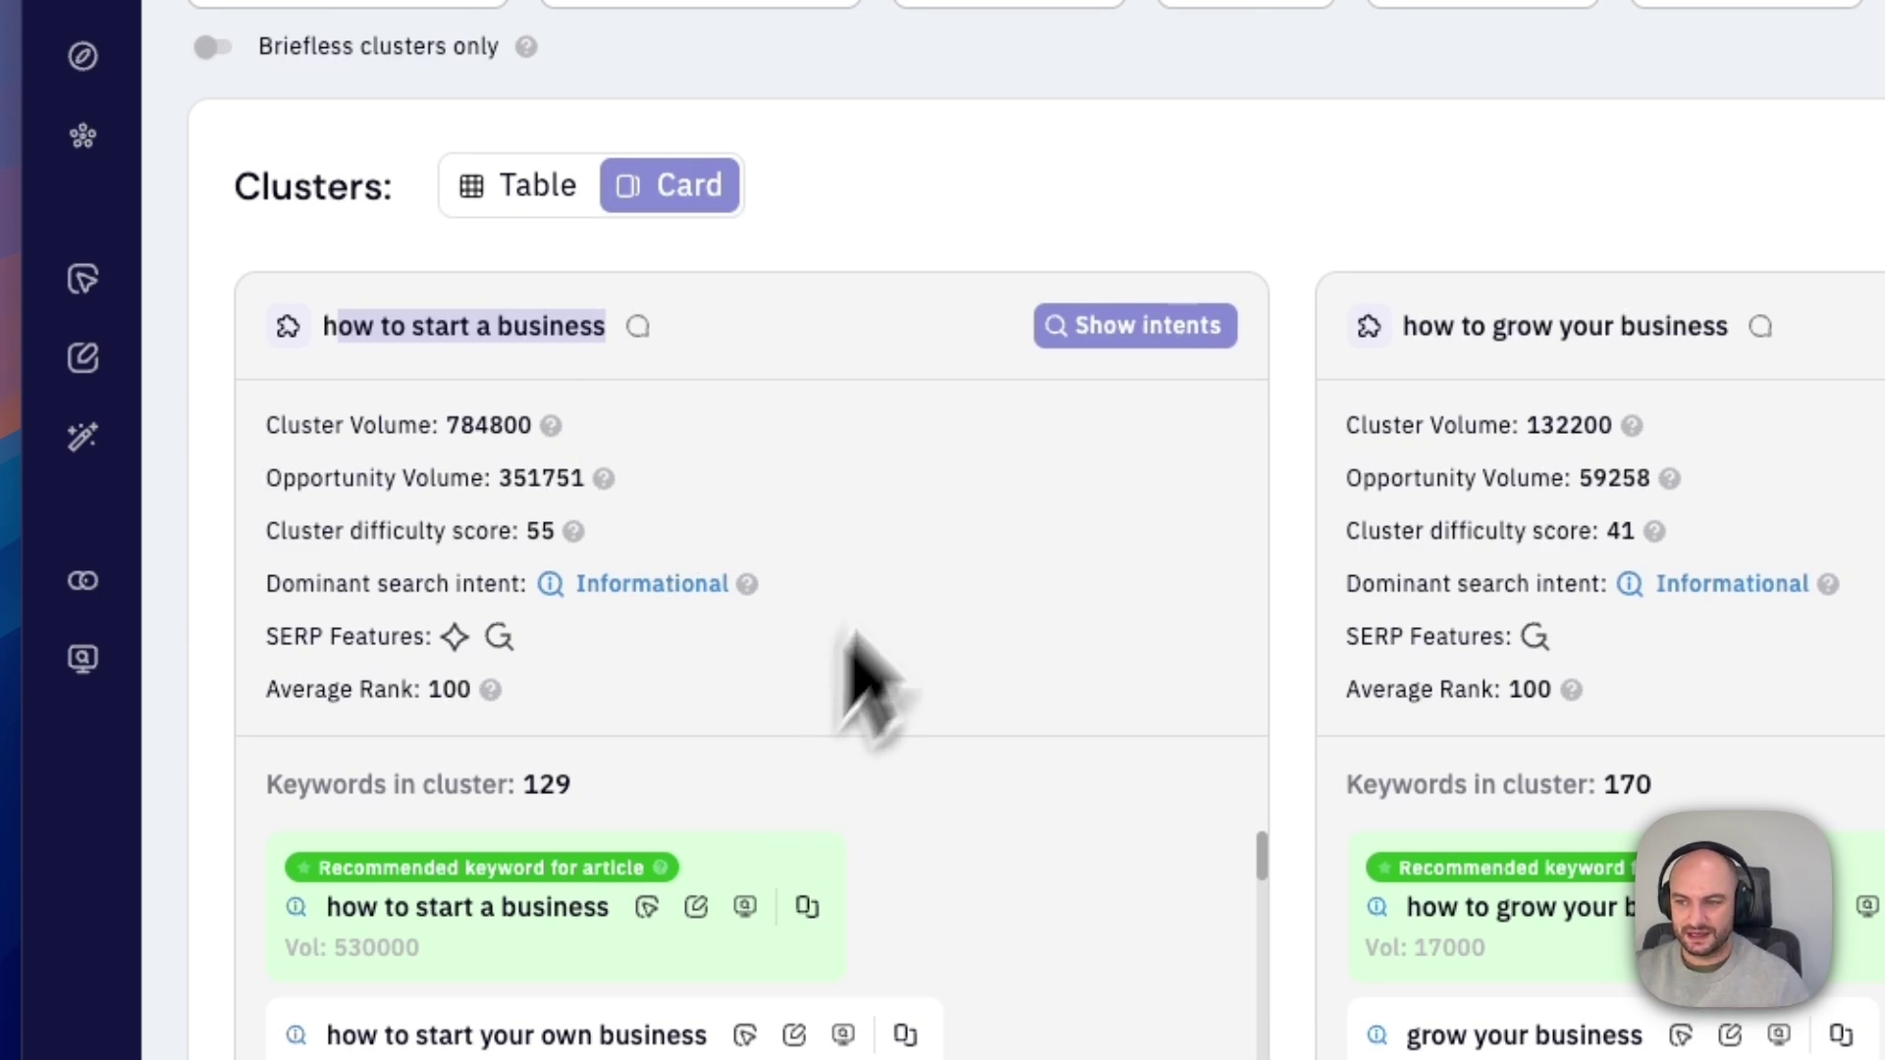
- Show the cluster's intent explanation and highlight its text, toggling it off and on
left_click(1114, 339)
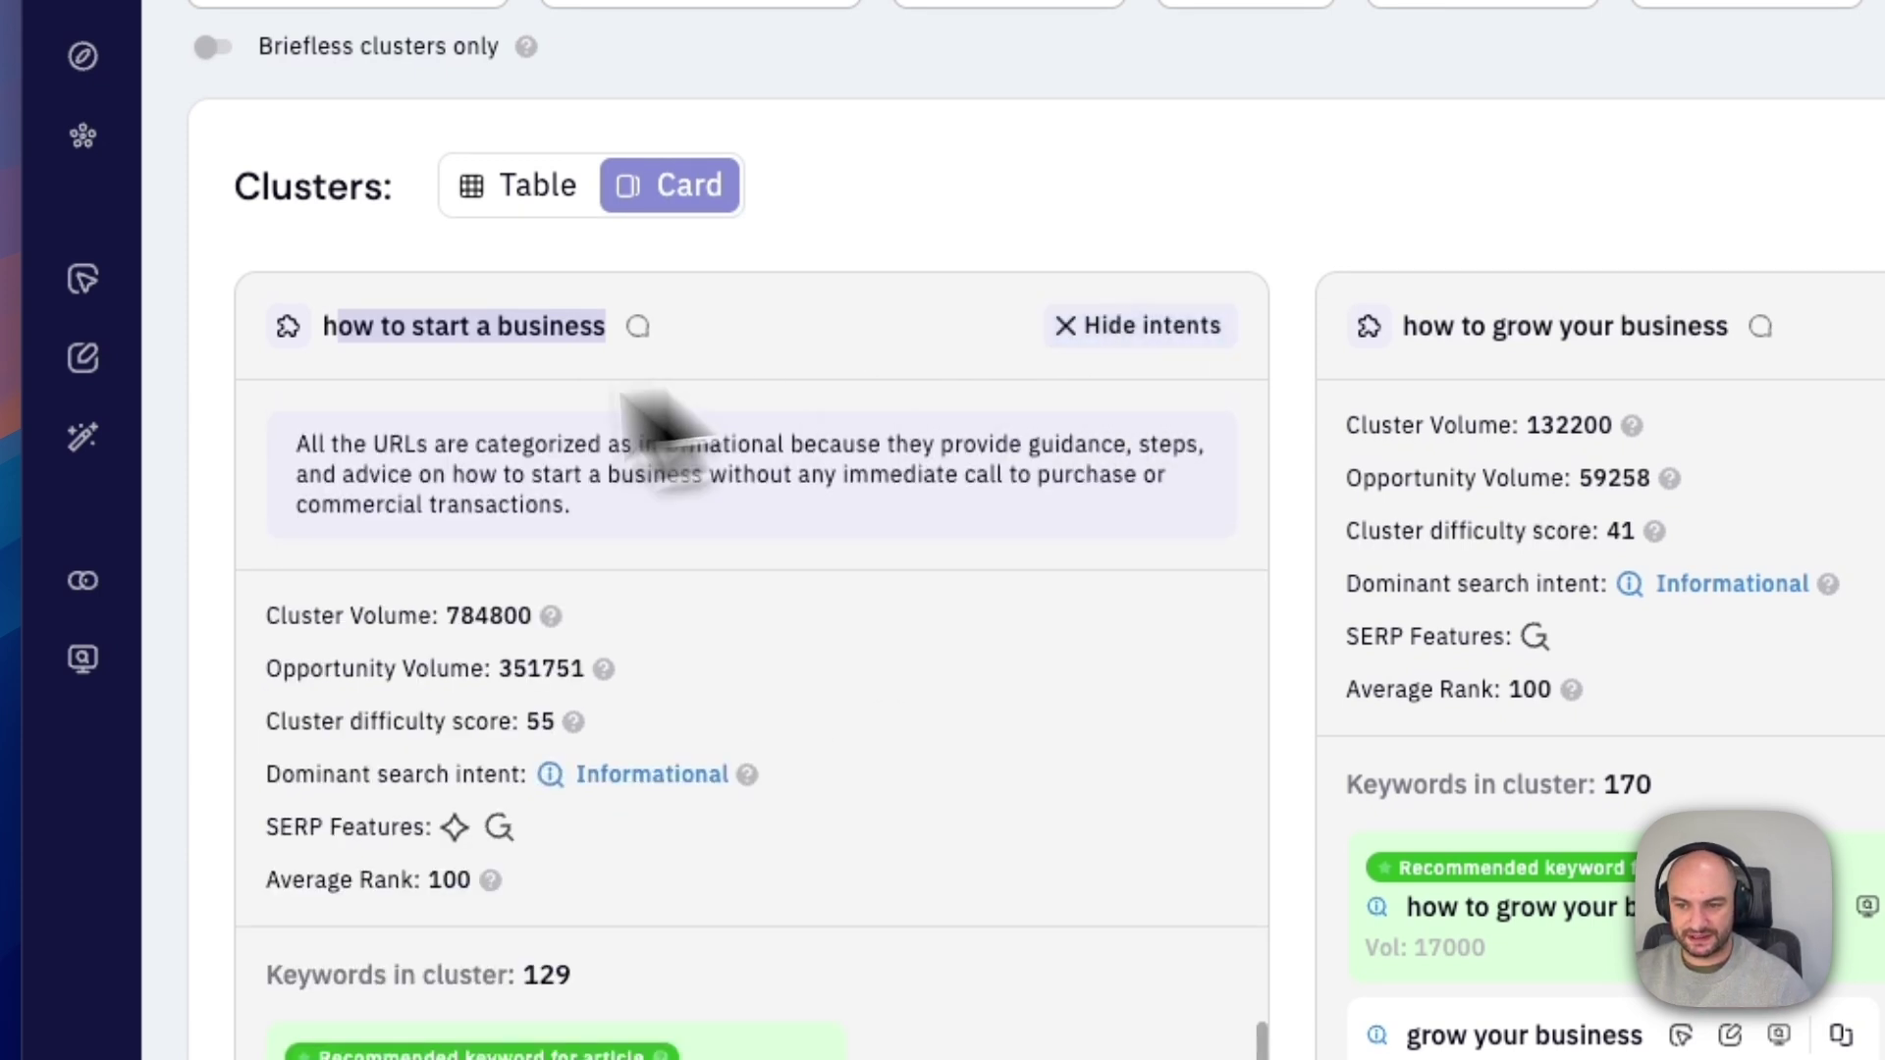
left_click_drag(295, 444, 1182, 481)
scroll(1193, 476, "down", 1)
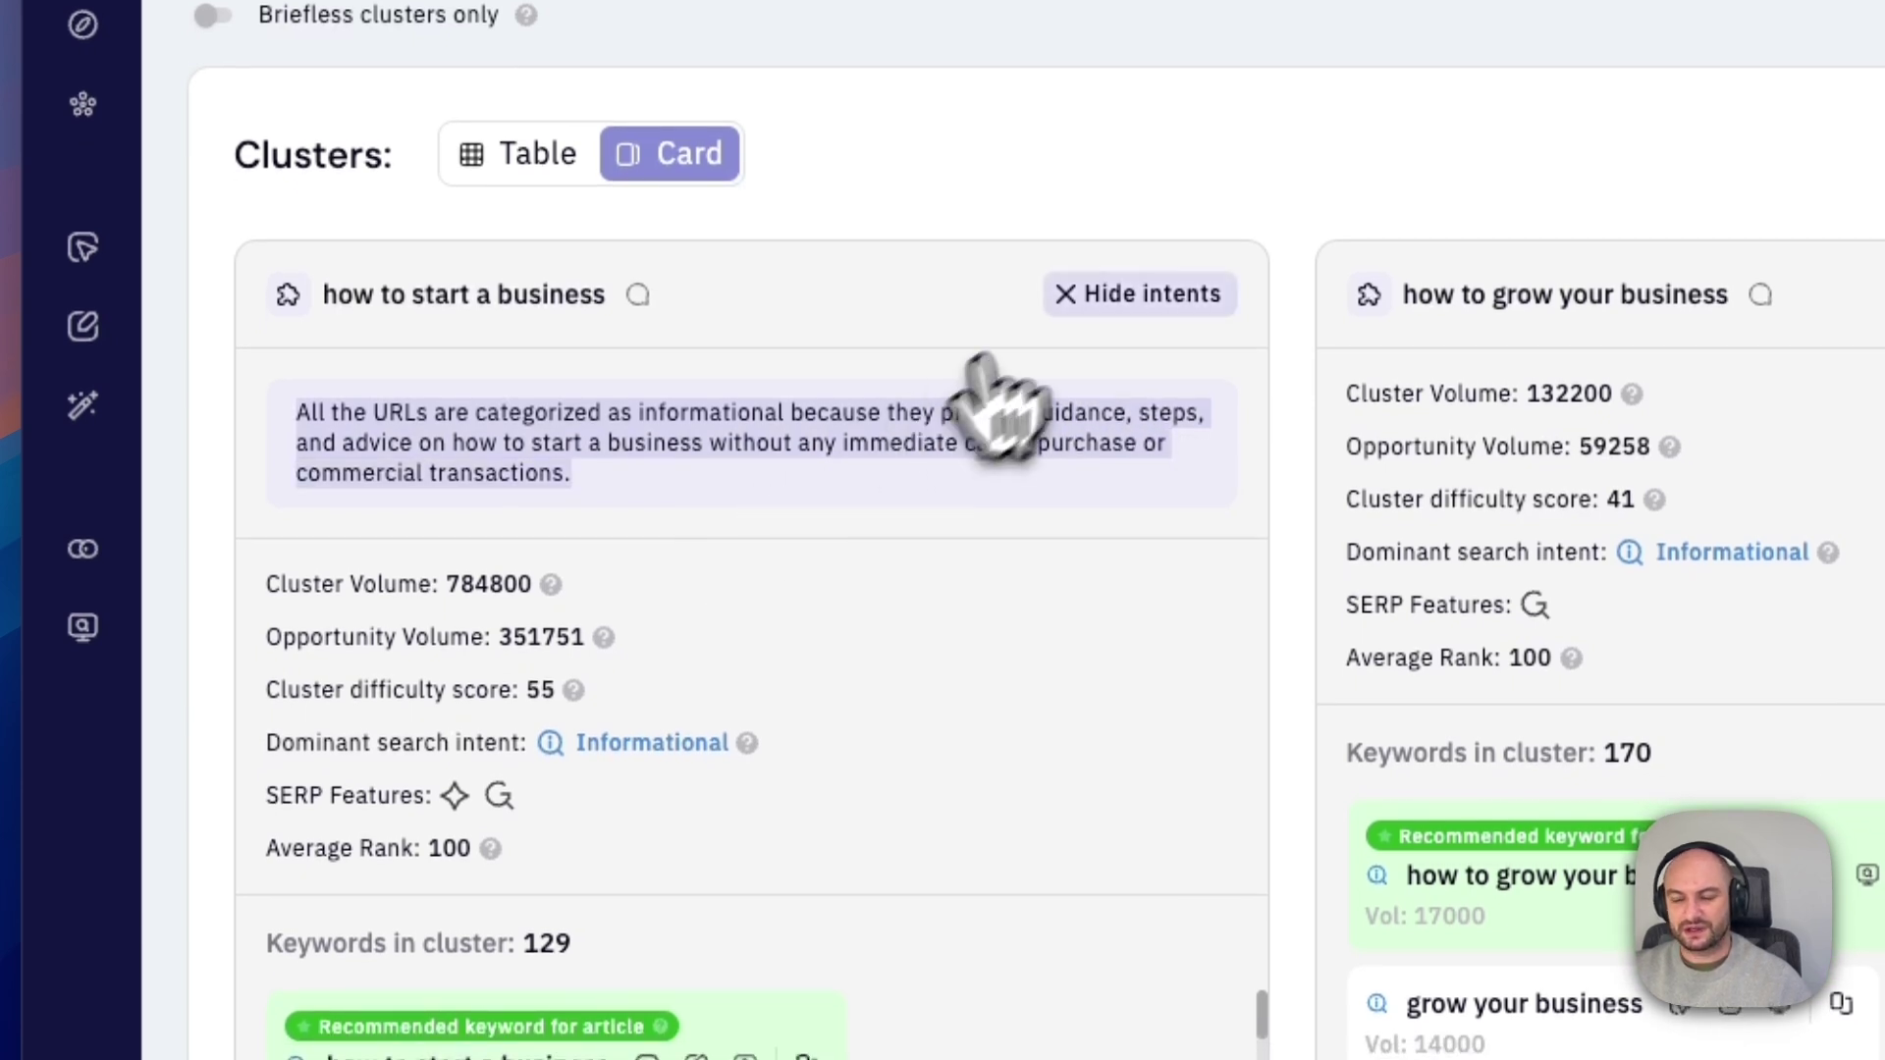
left_click(1136, 295)
left_click(1136, 295)
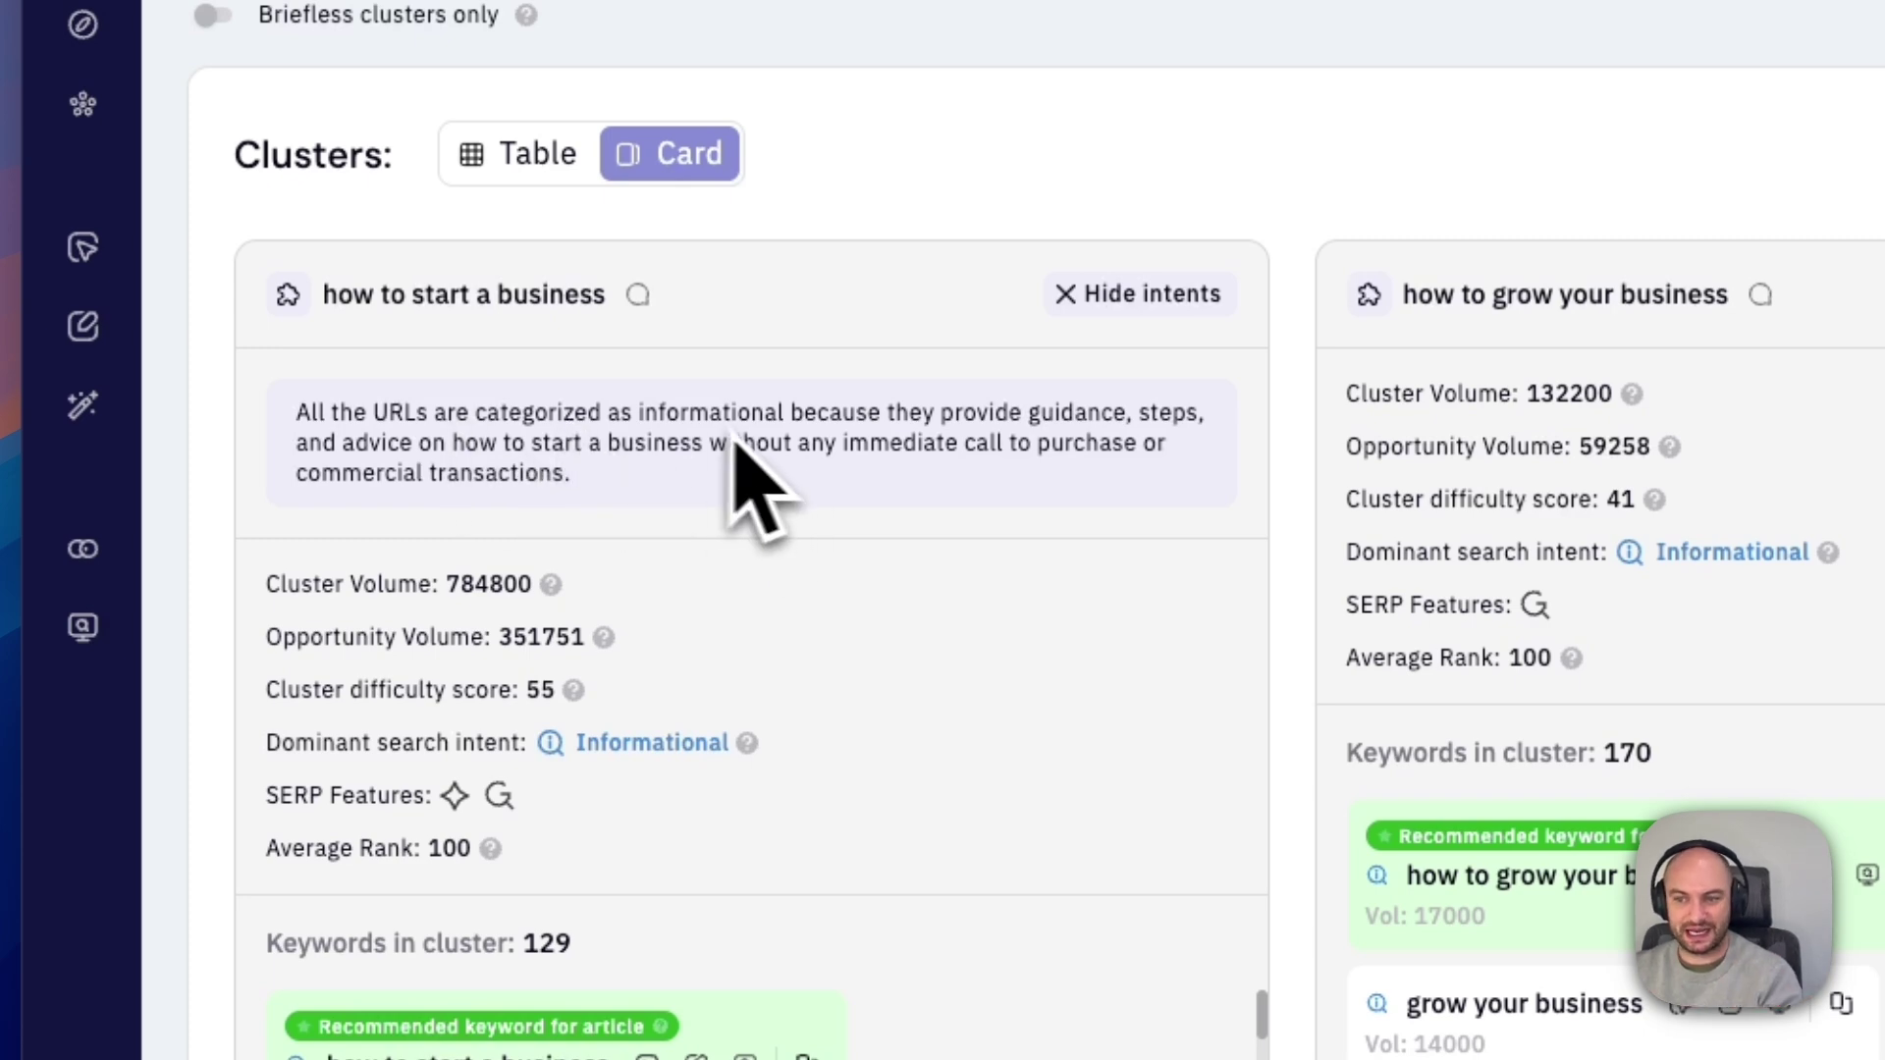
- Collapse the intent explanation and highlight the cluster's Average Rank value of 100
left_click_drag(603, 295, 355, 296)
scroll(678, 677, "down", 2)
scroll(863, 892, "down", 5)
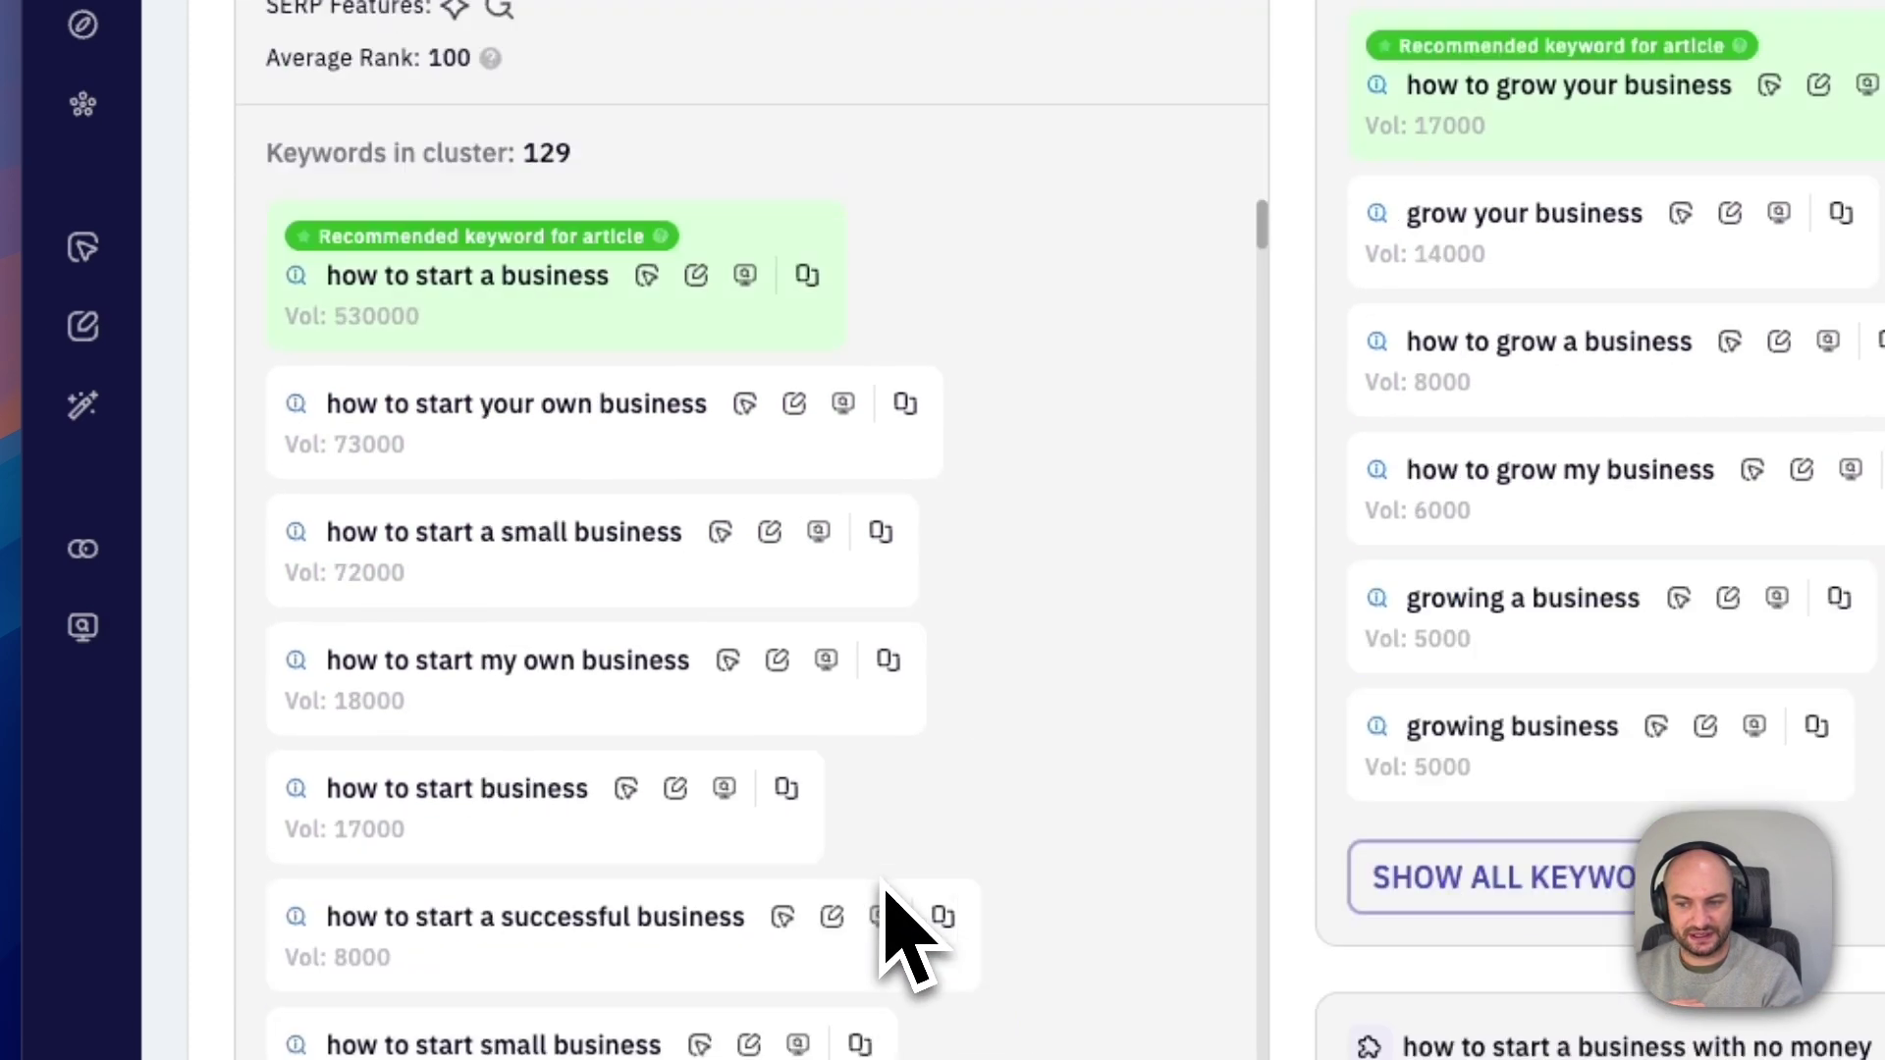
scroll(864, 786, "up", 6)
left_click_drag(520, 287, 427, 263)
scroll(1070, 373, "up", 2)
left_click(1055, 332)
scroll(1084, 437, "down", 1)
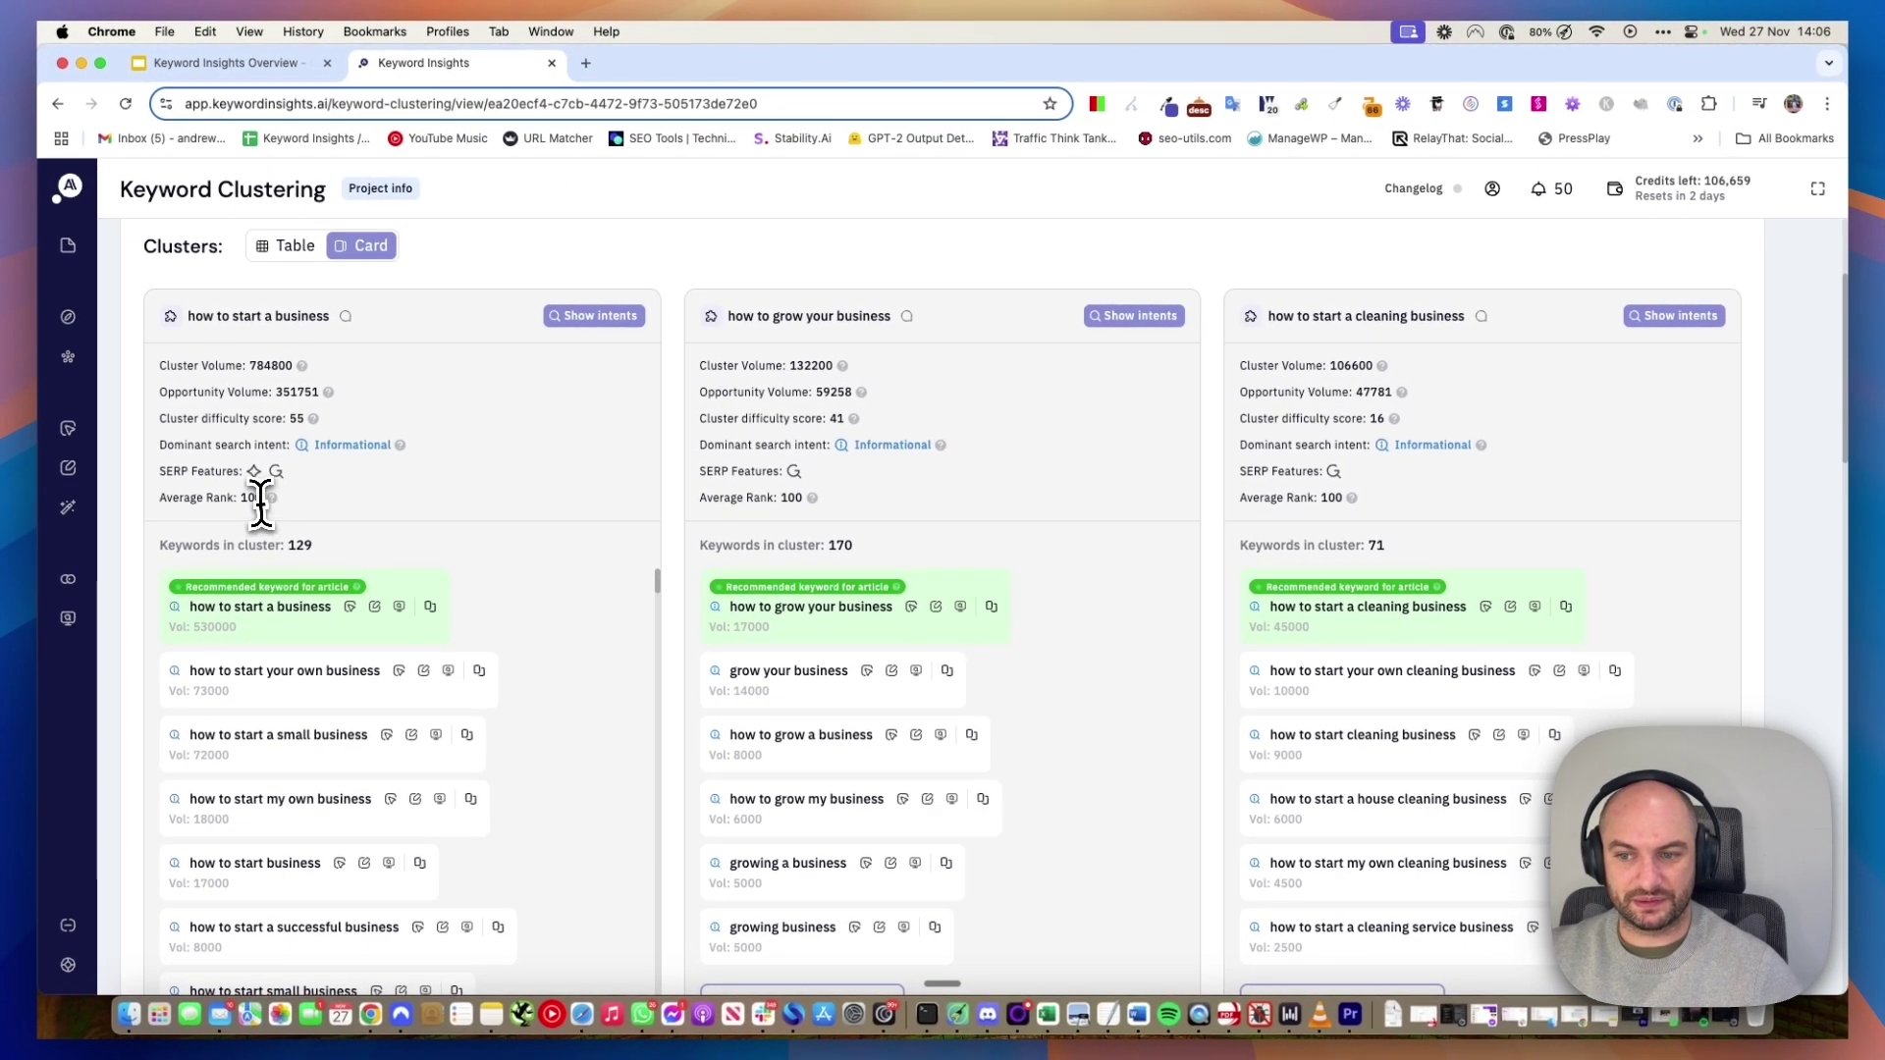
double_click(257, 498)
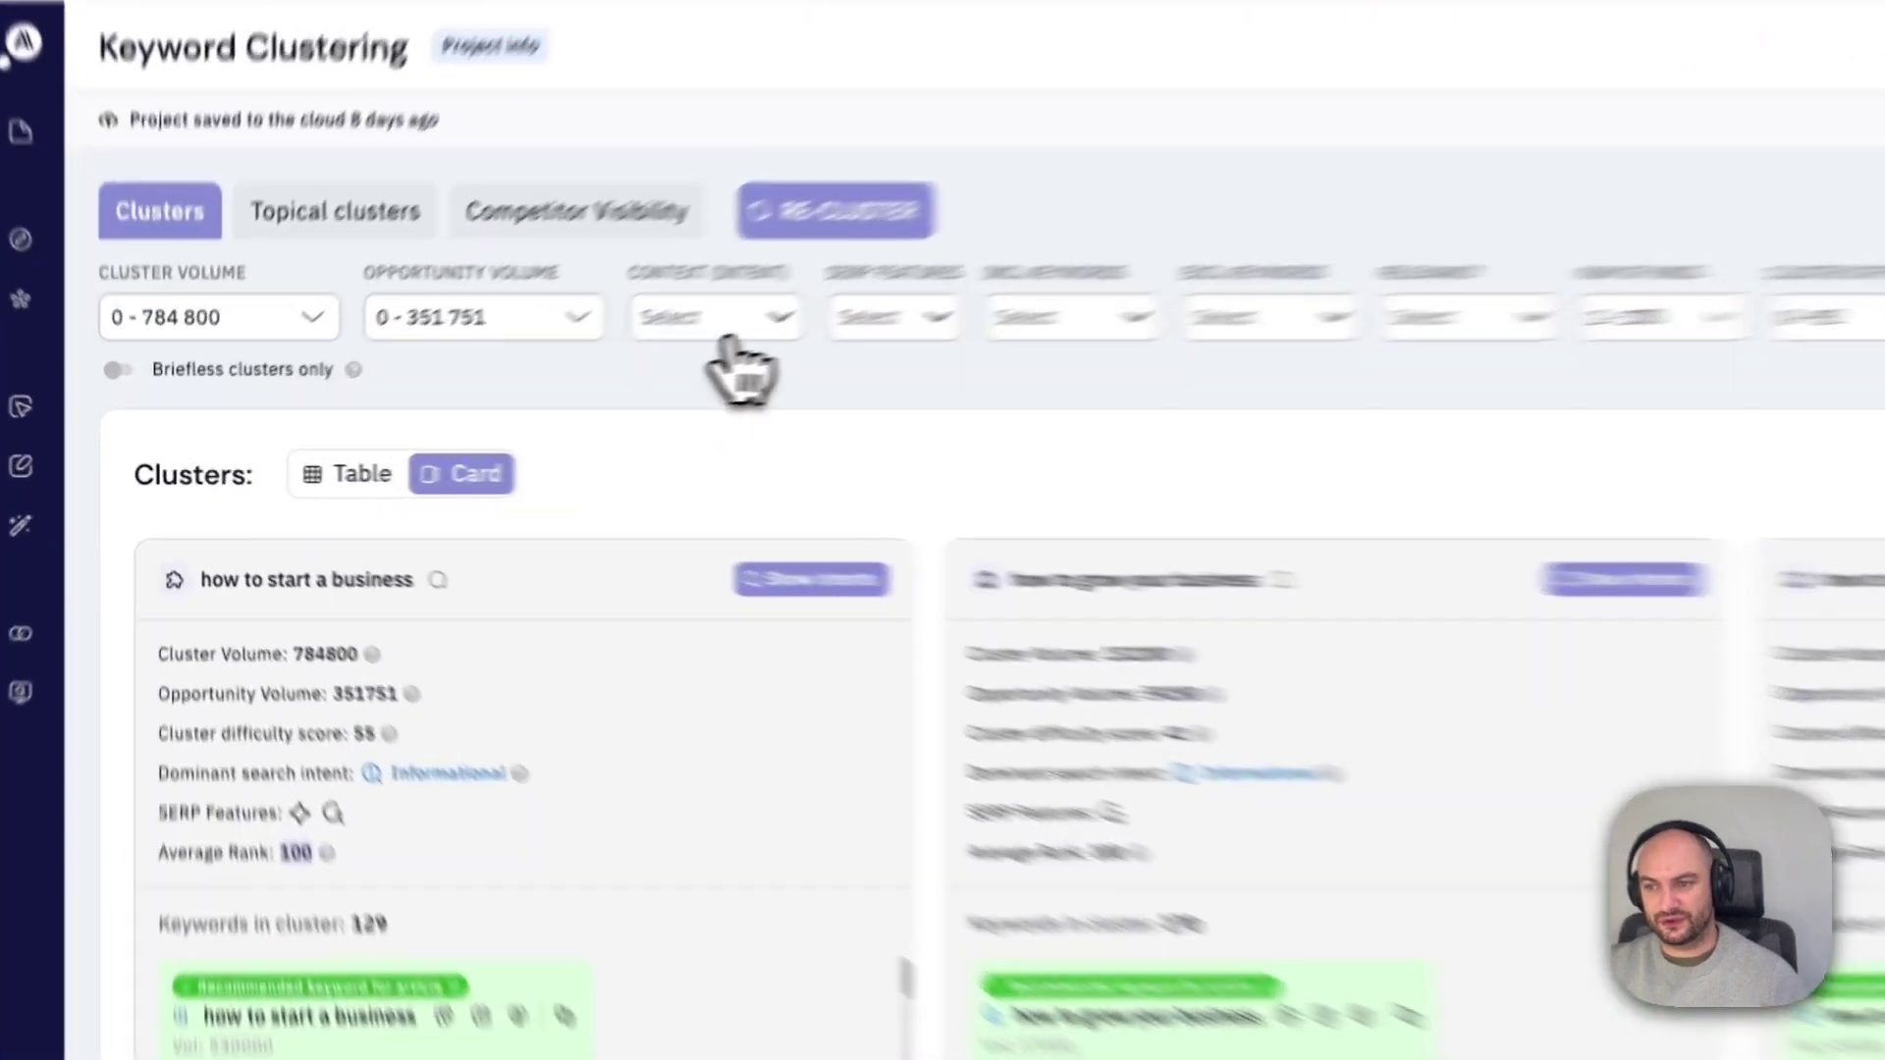
- Filter clusters to Commercial intent and review the 'best software for beauty salons' cluster
left_click(565, 370)
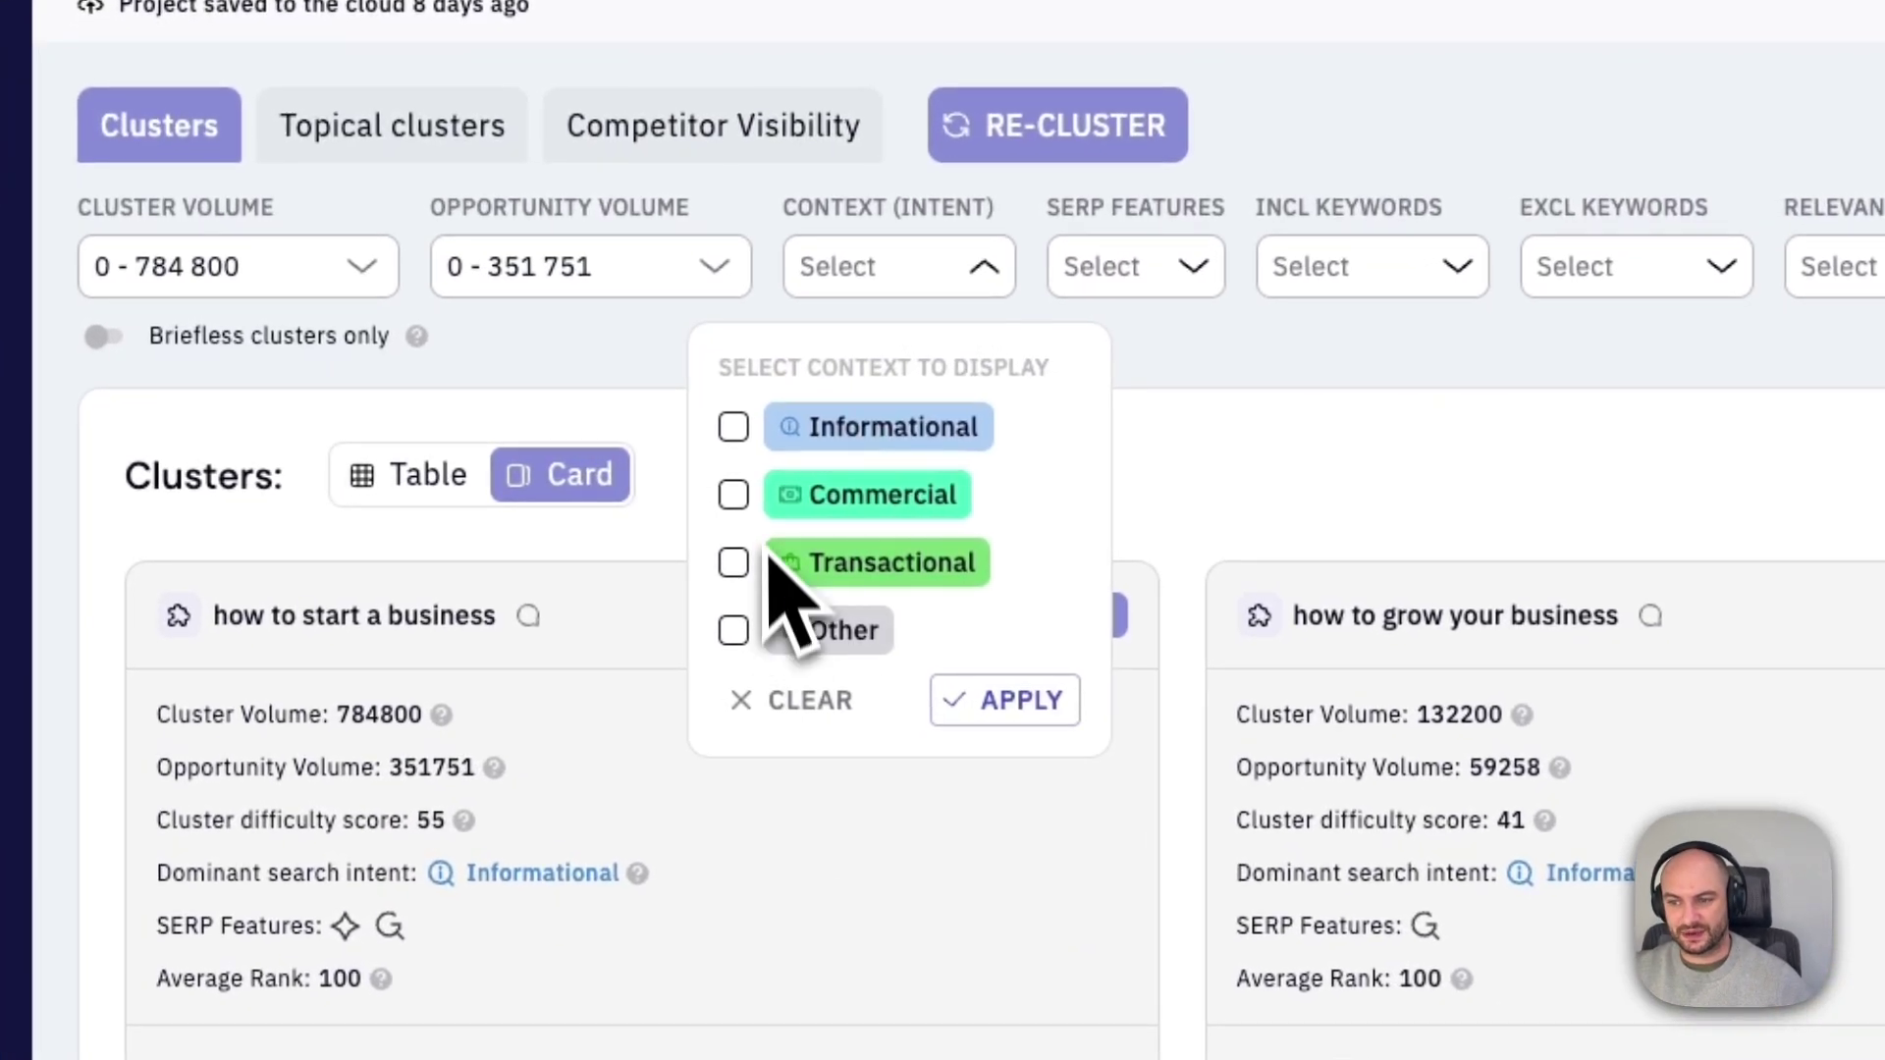
left_click(972, 699)
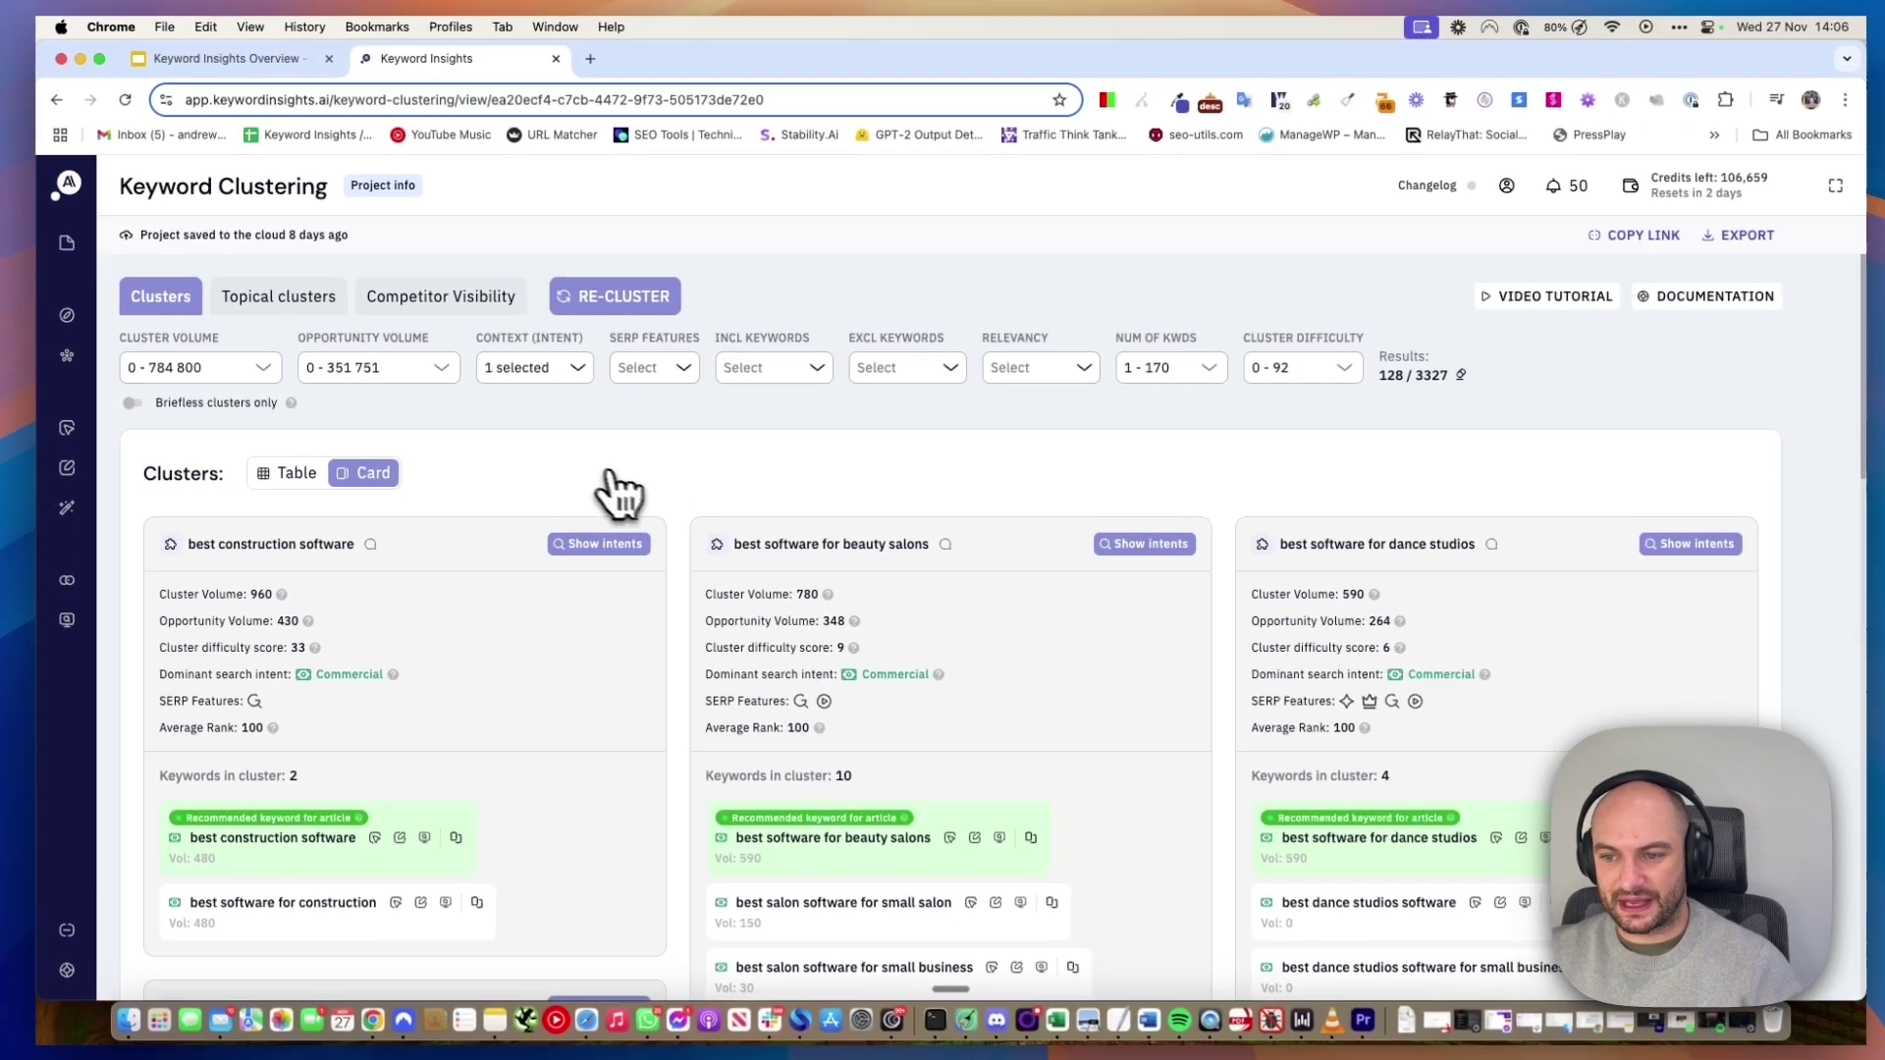
scroll(442, 478, "down", 2)
scroll(442, 479, "down", 2)
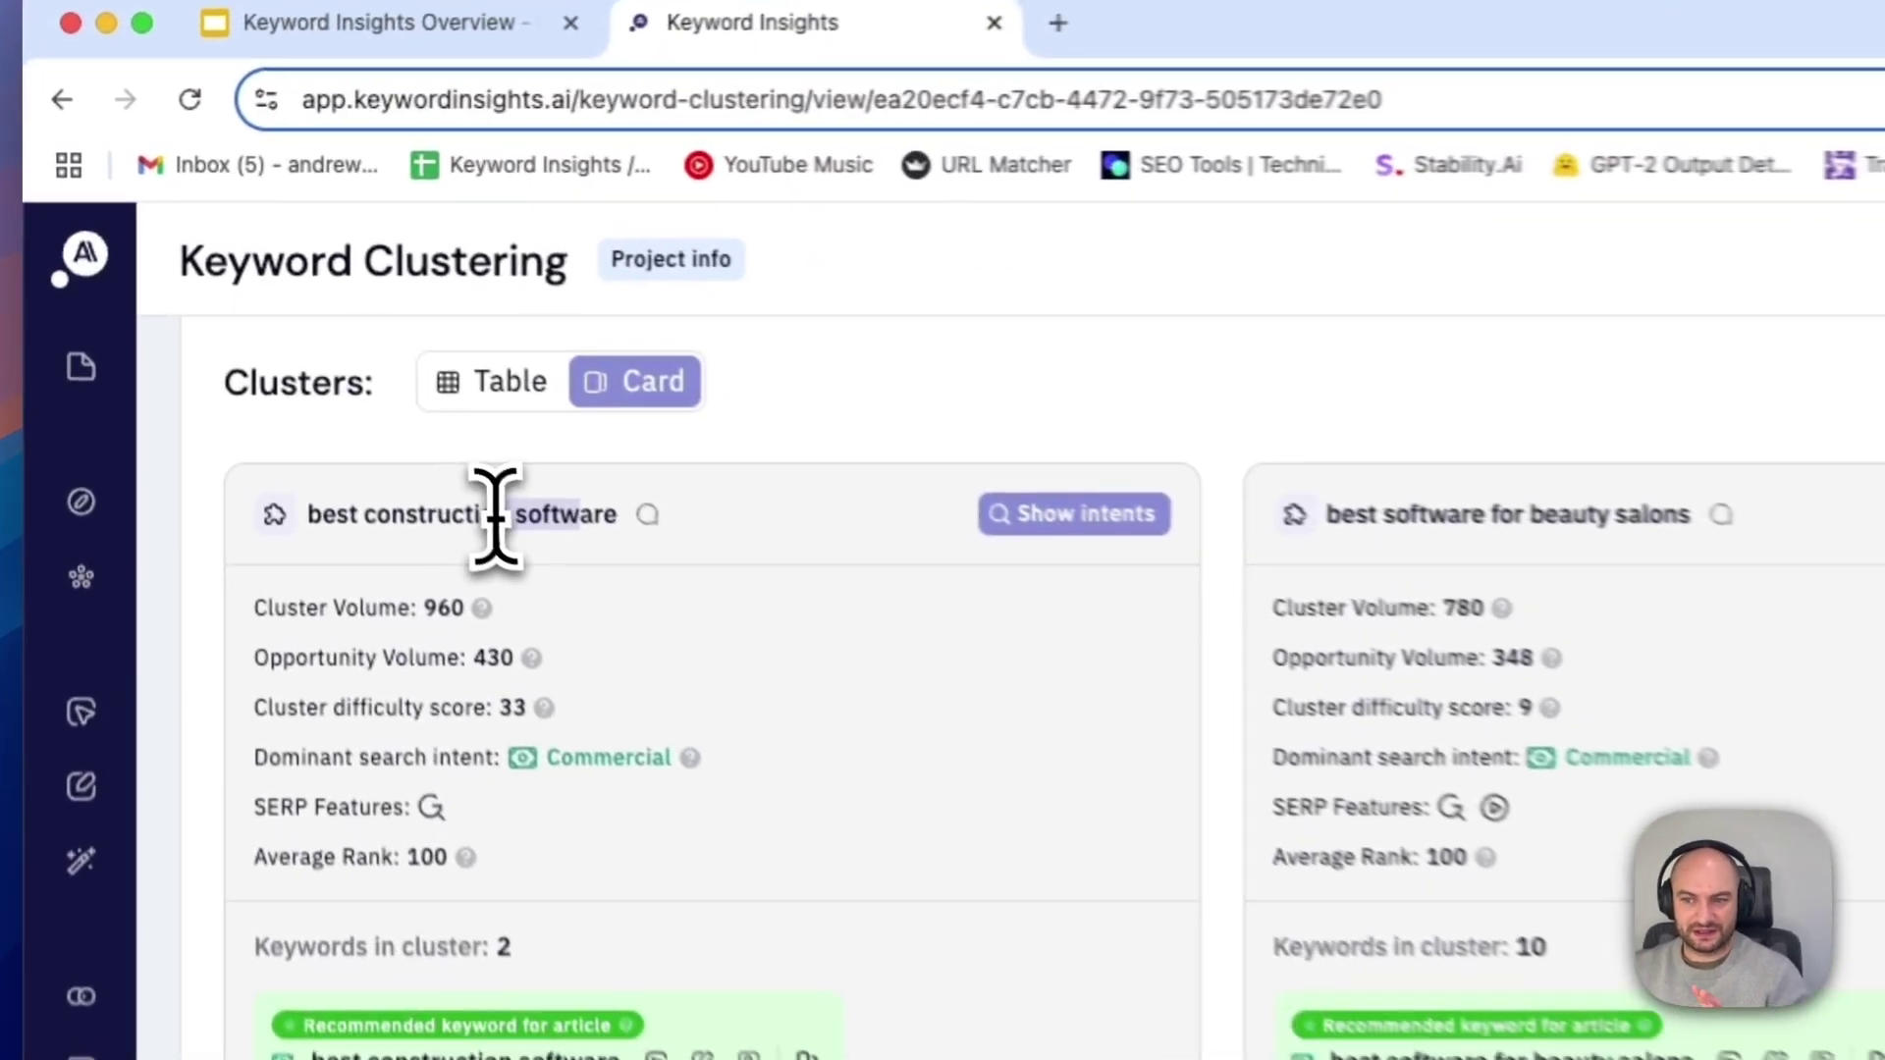
left_click_drag(495, 515, 366, 509)
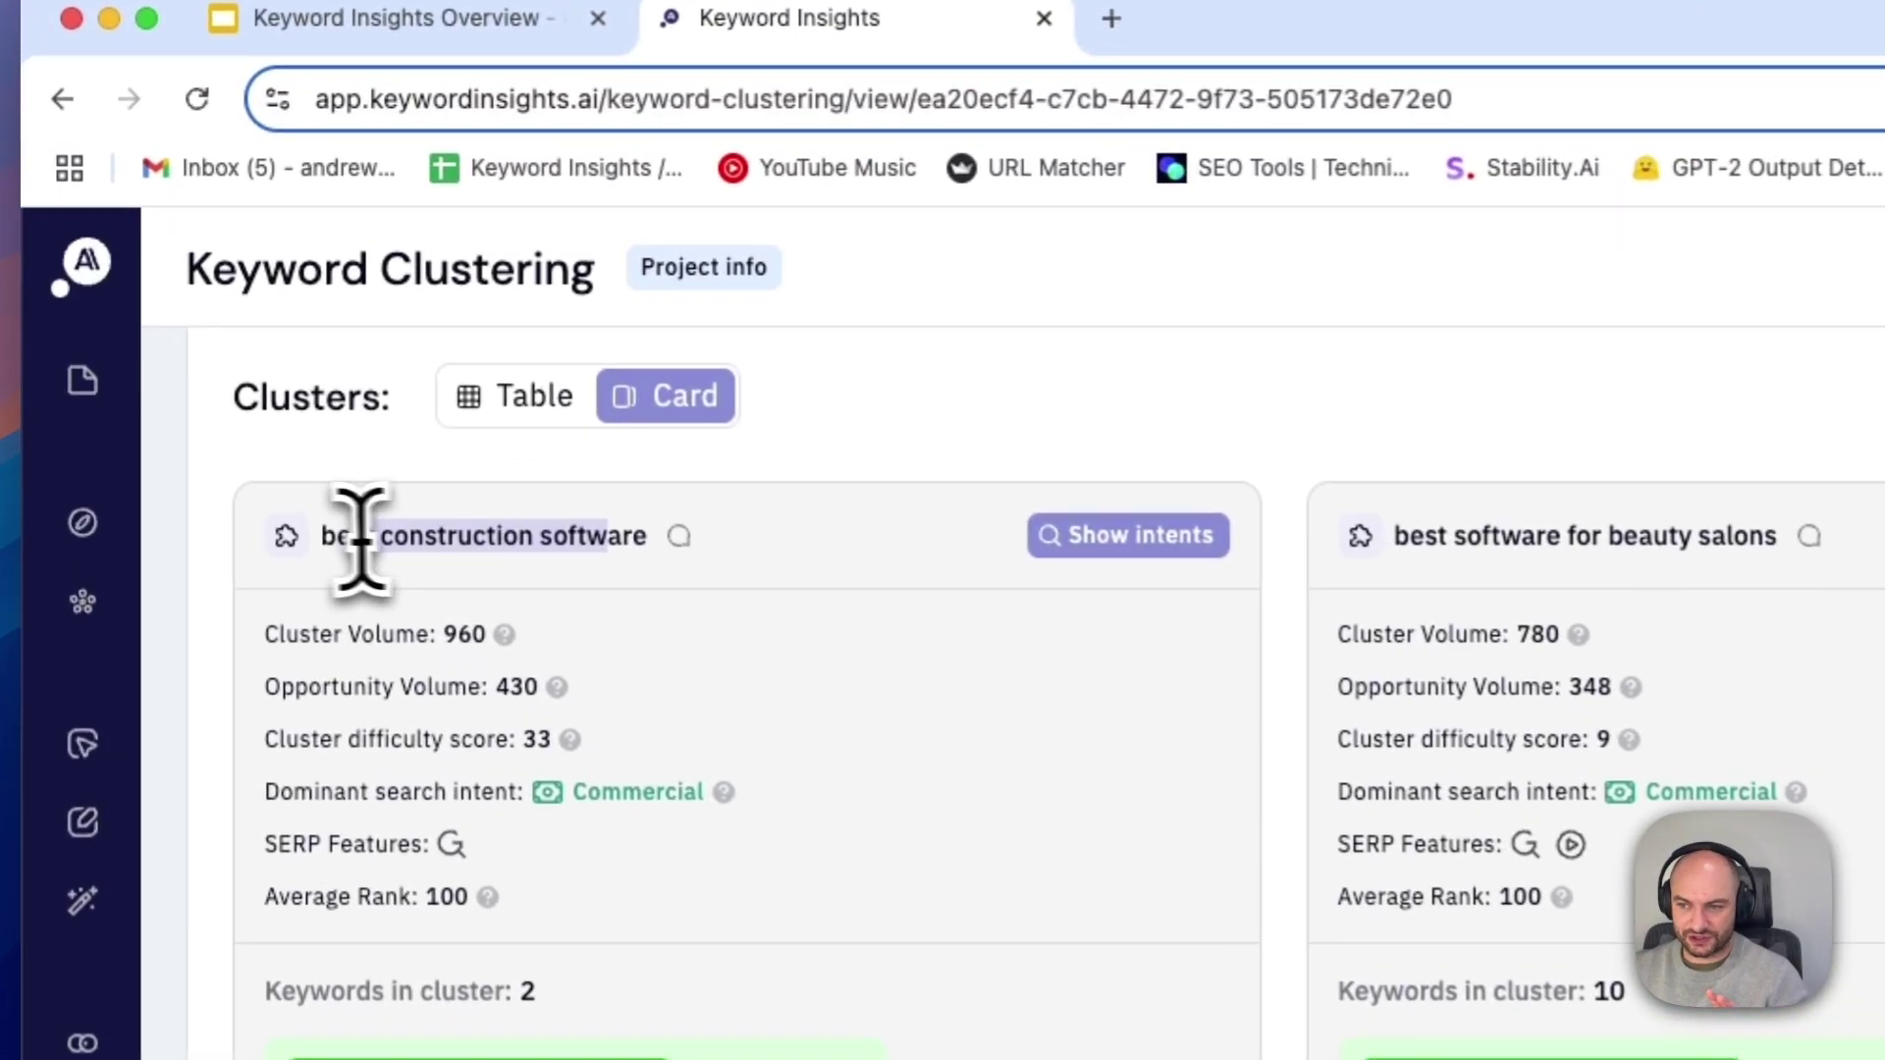
left_click_drag(1666, 515, 1357, 516)
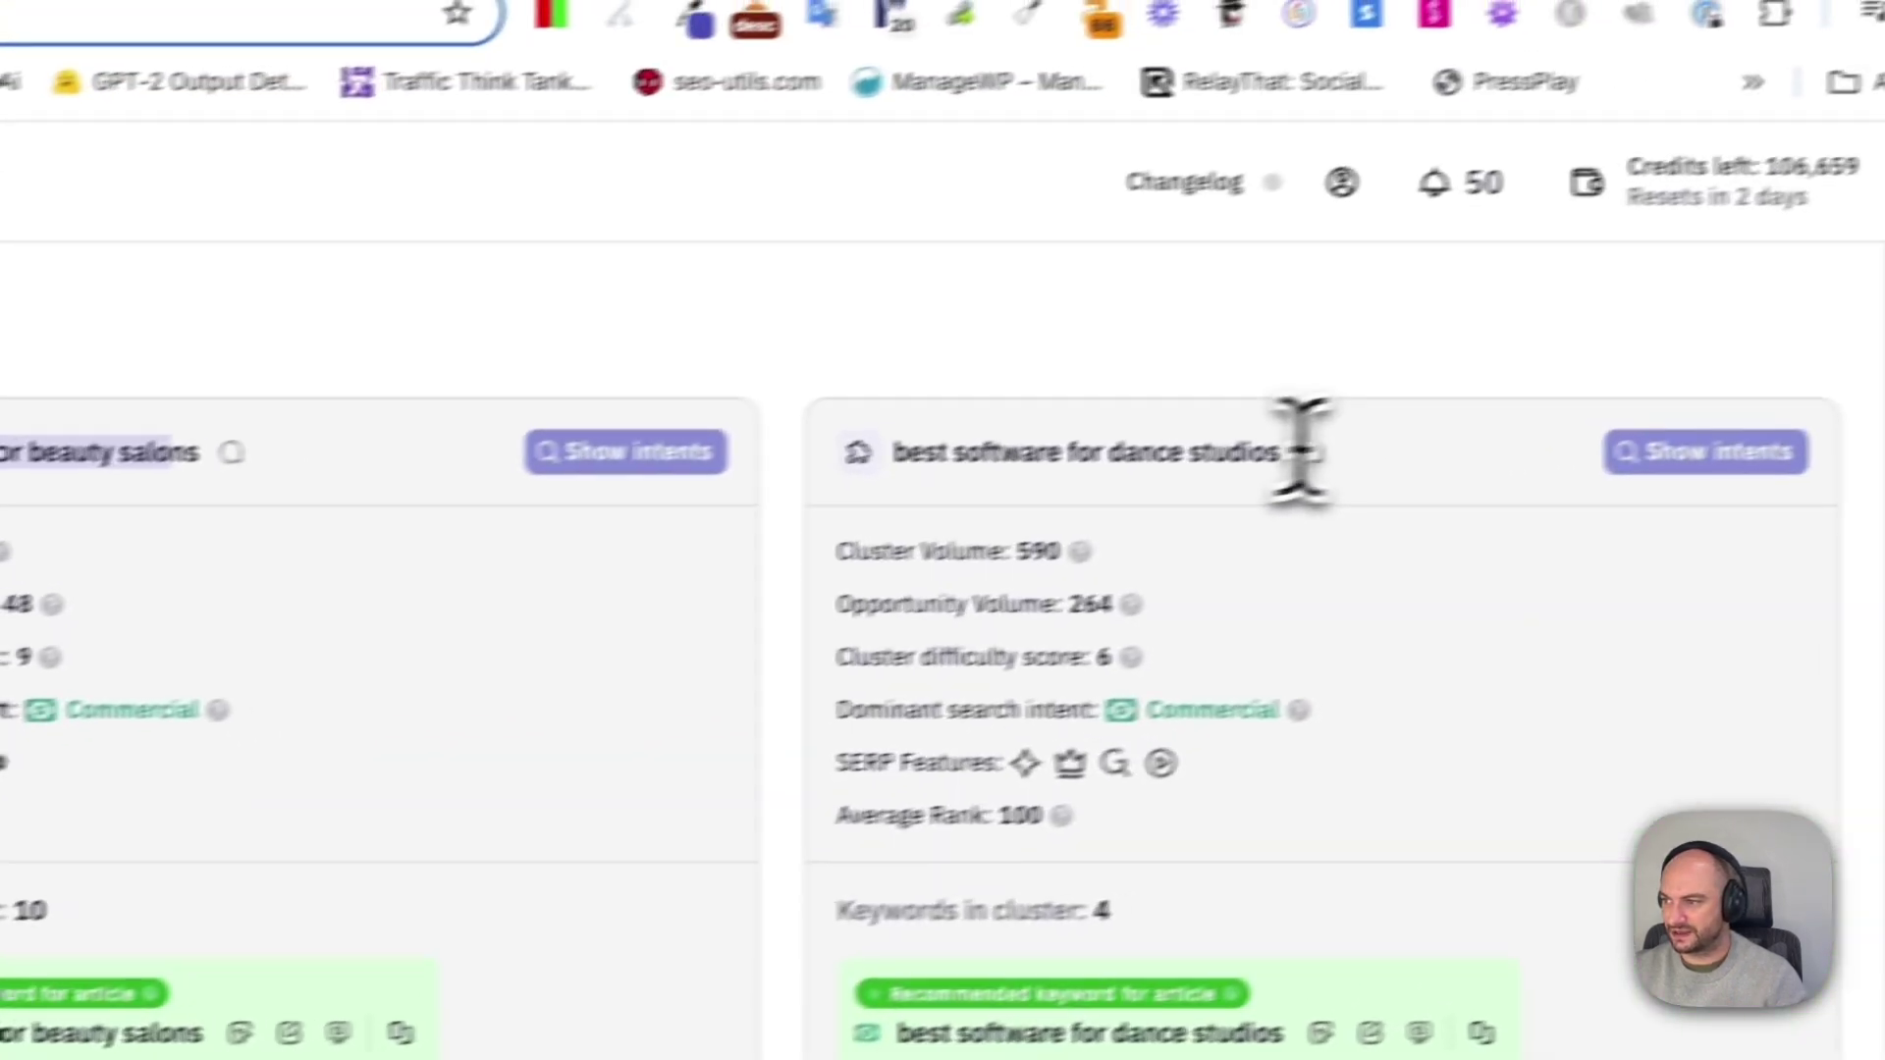
left_click_drag(1296, 446, 892, 484)
scroll(893, 484, "down", 5)
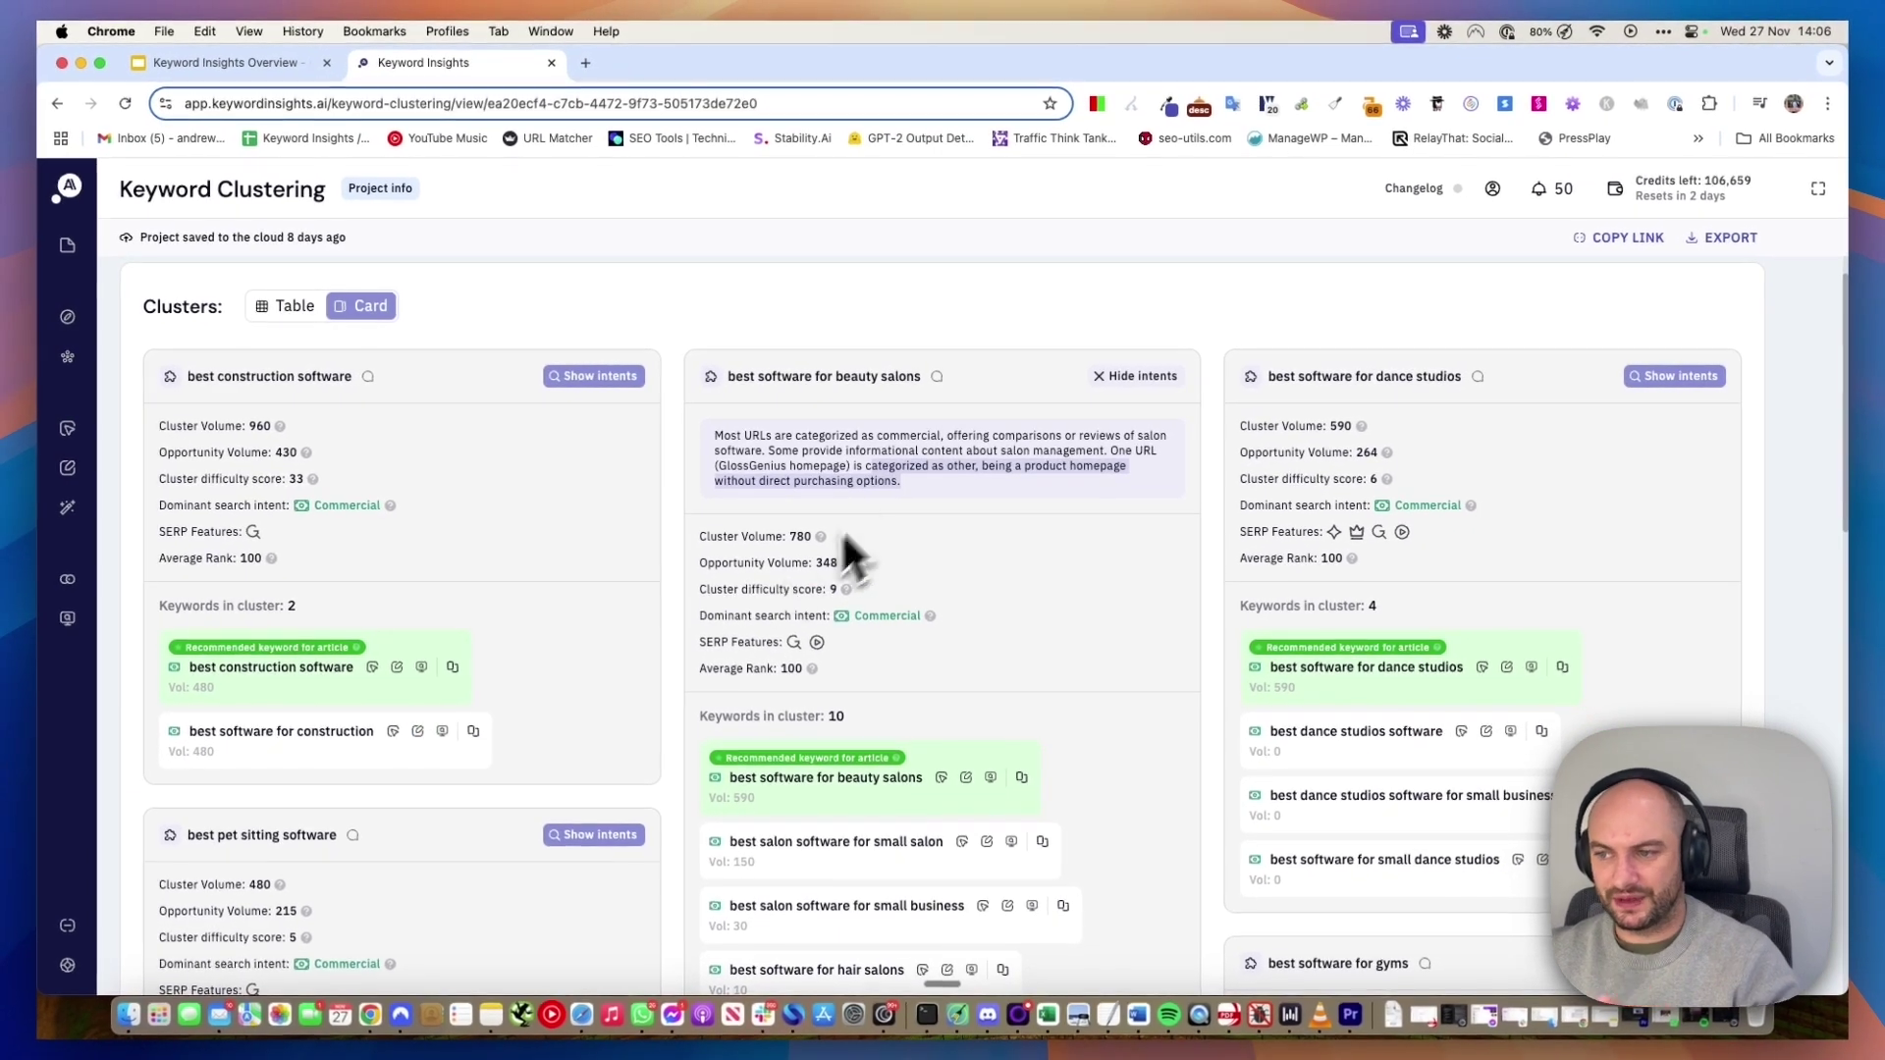
scroll(845, 539, "up", 2)
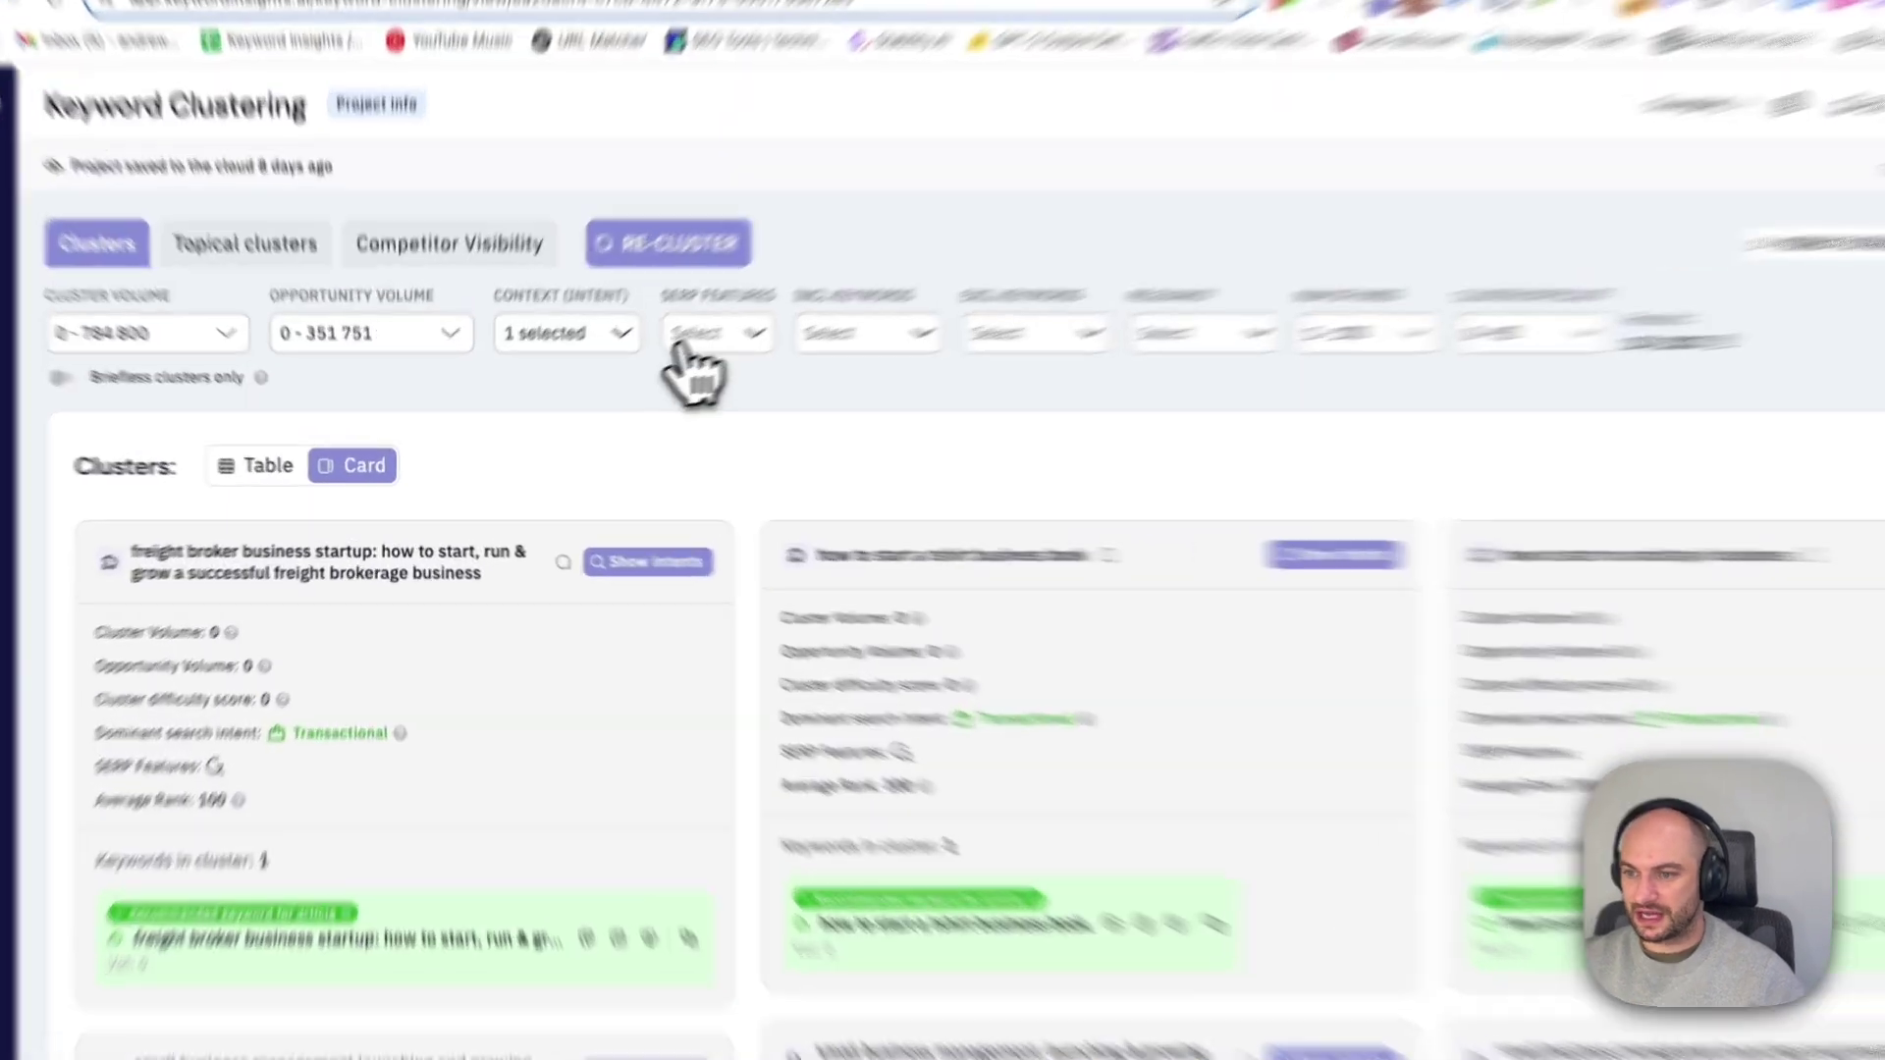
- Review Transactional clusters like the tshirt business one, then re-tick Informational among all intents
left_click(564, 367)
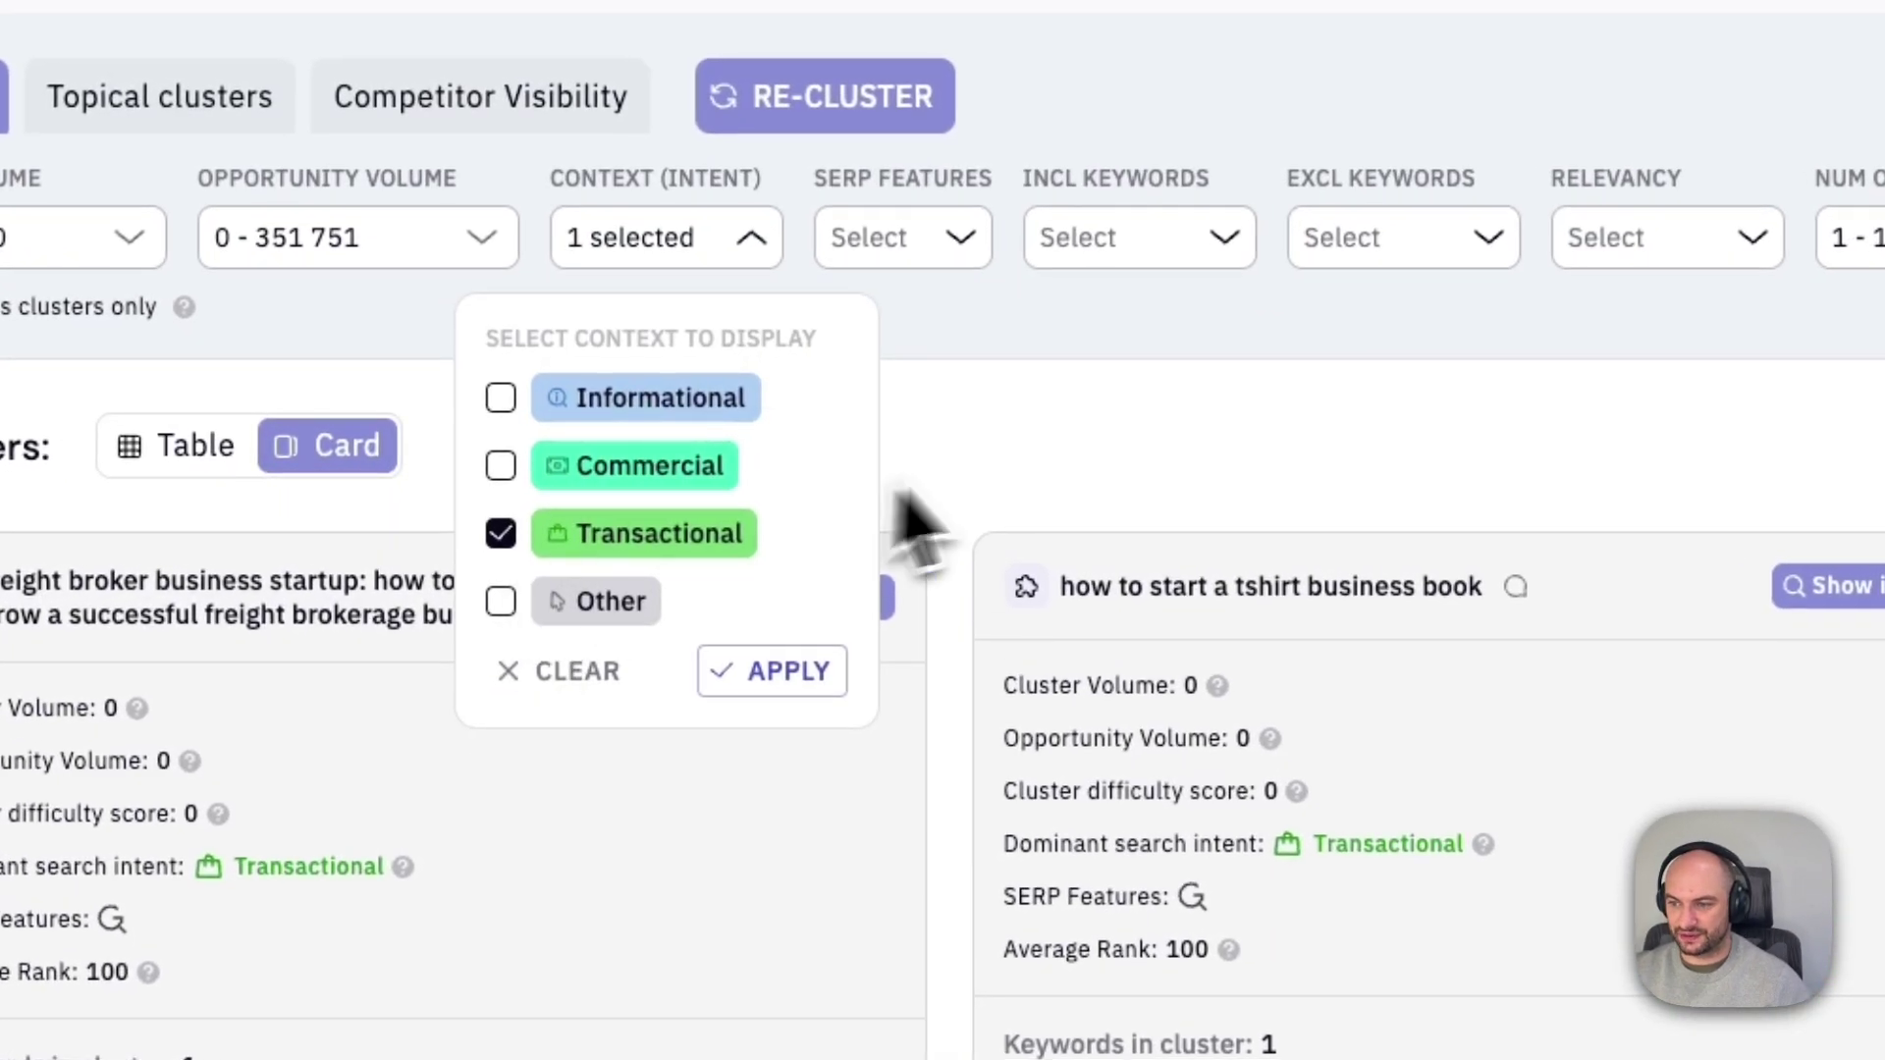
left_click(933, 501)
scroll(1080, 452, "down", 3)
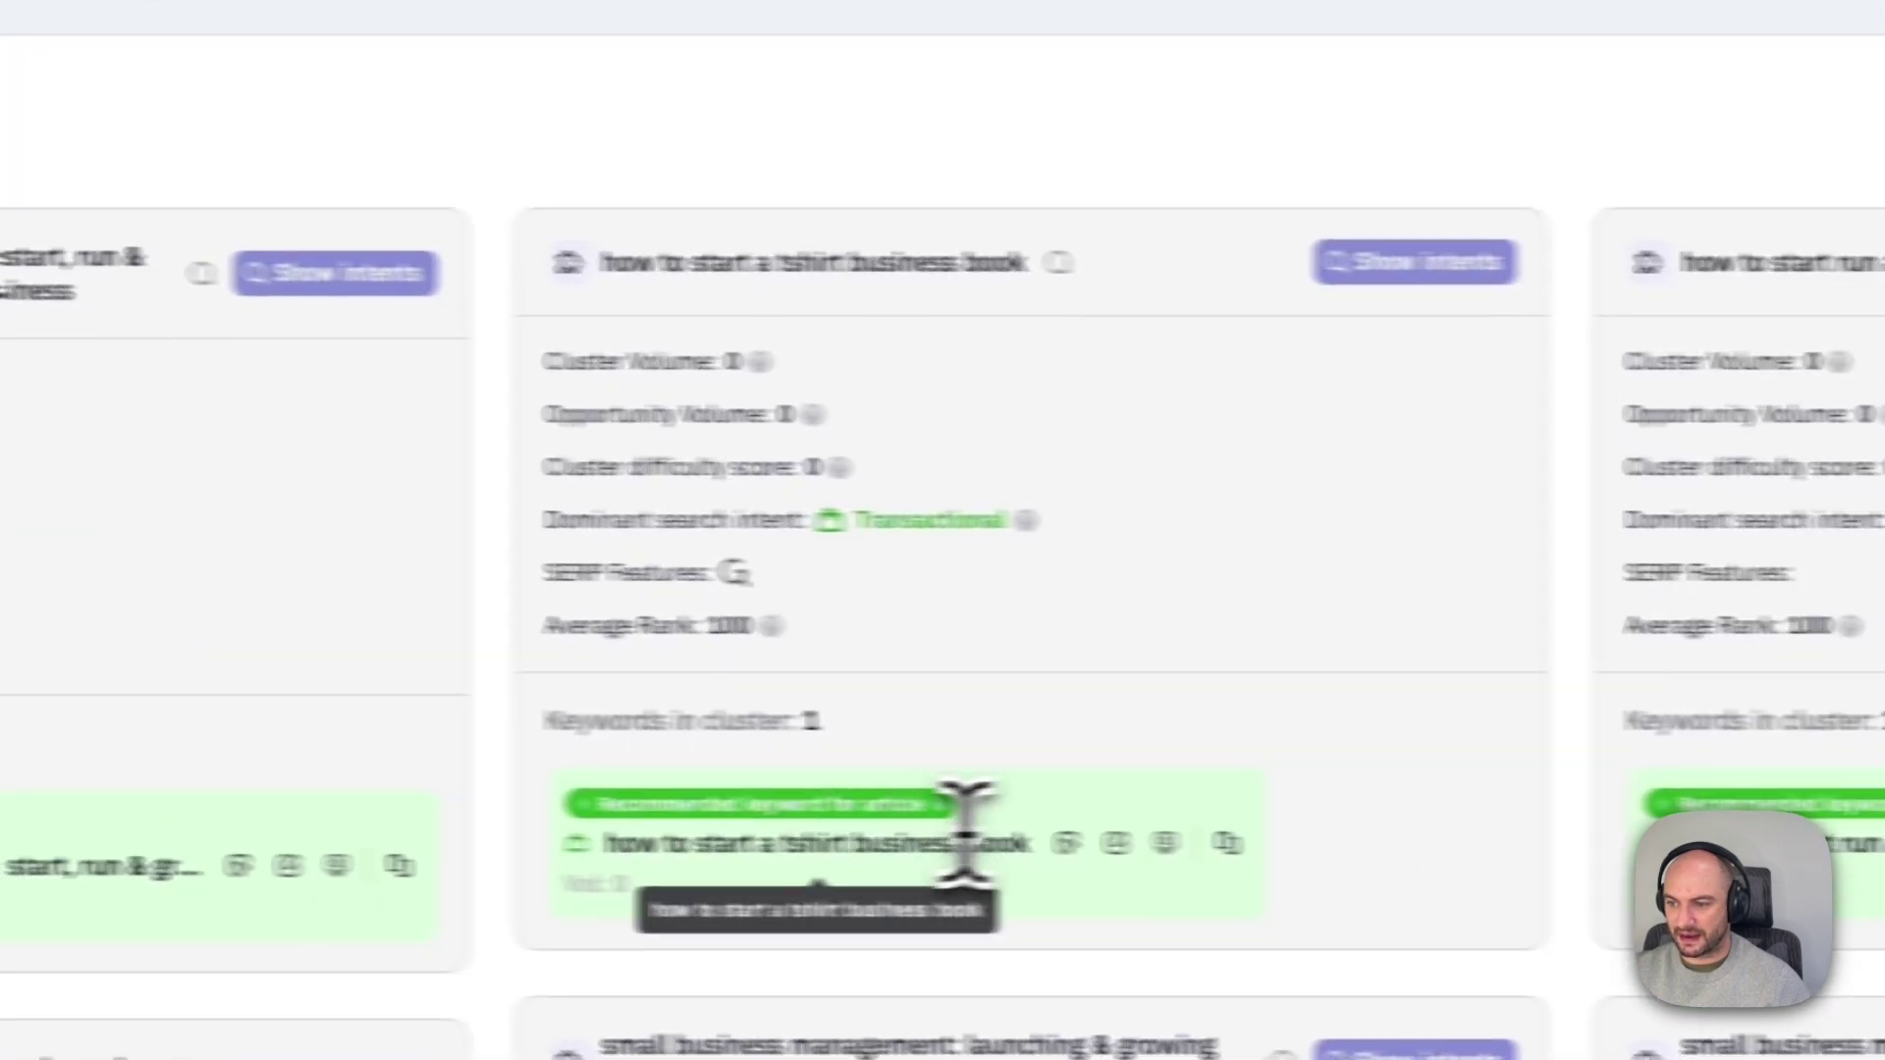
left_click_drag(1419, 846, 1269, 736)
left_click_drag(1290, 263, 1170, 271)
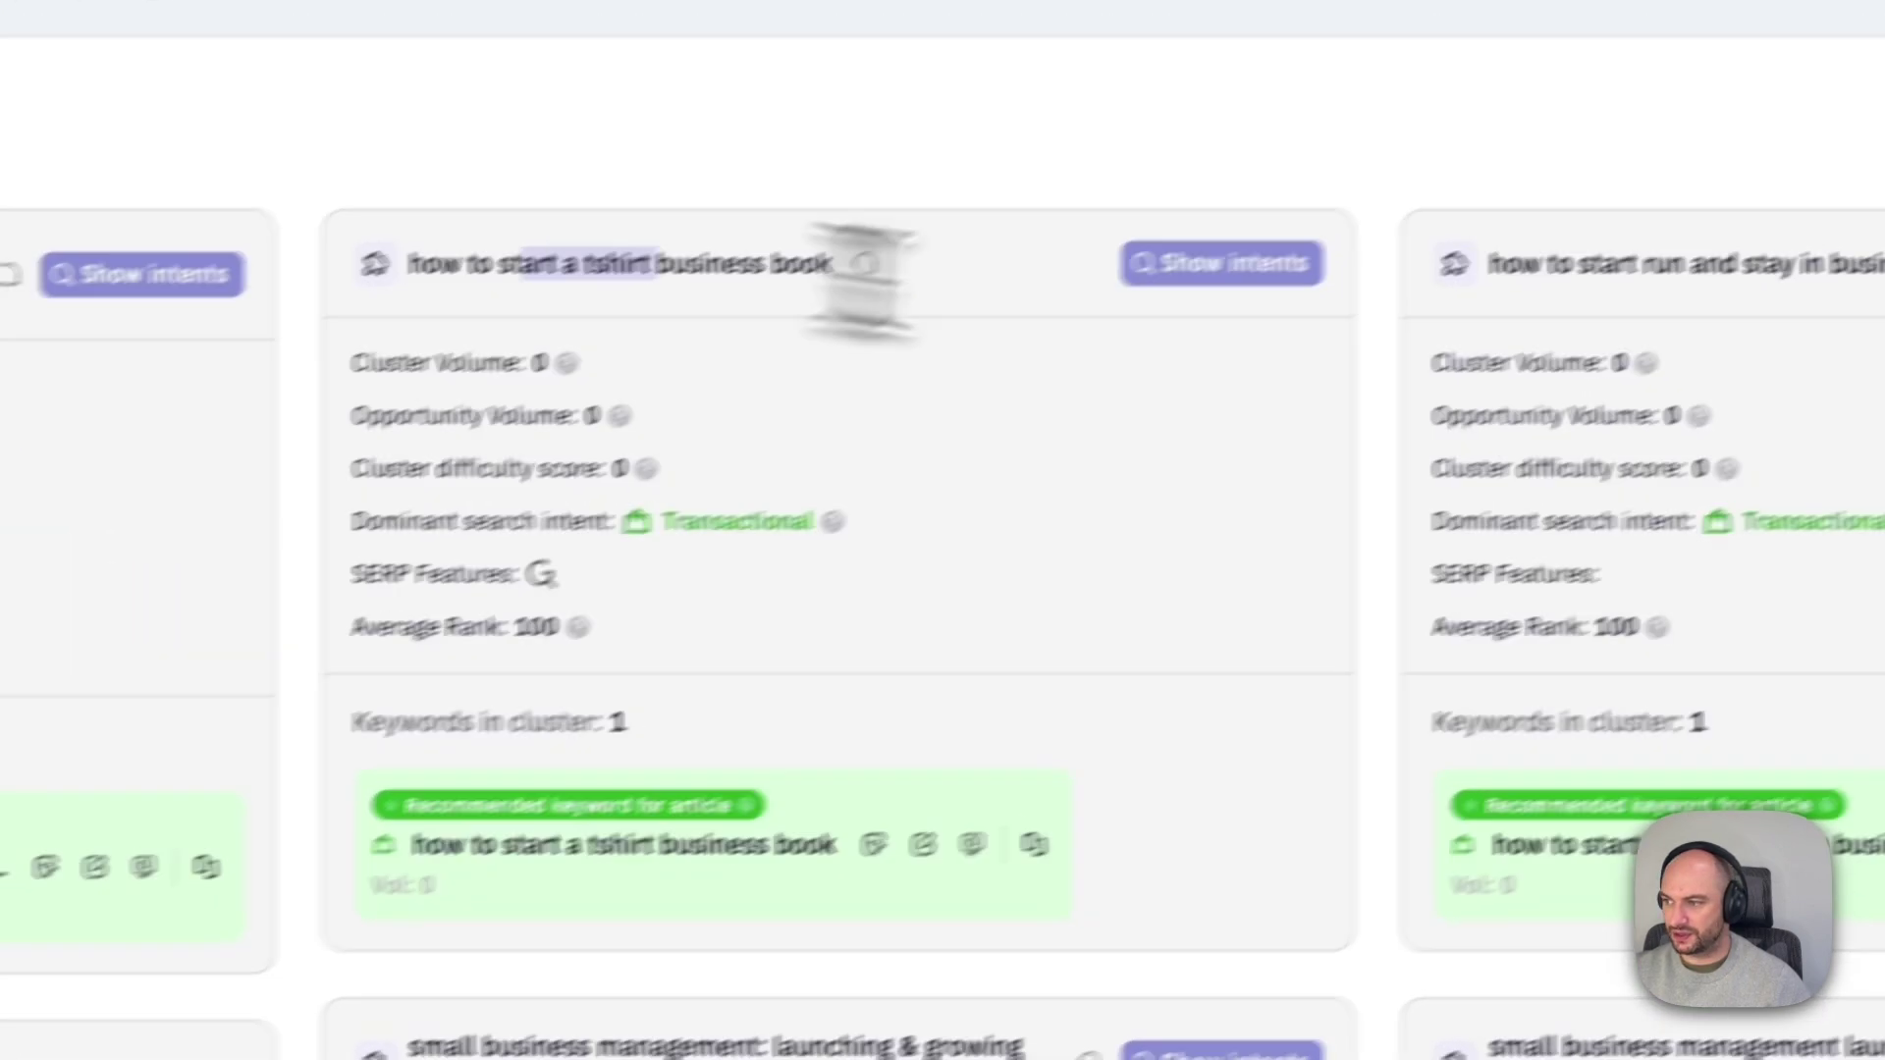
scroll(862, 280, "down", 10)
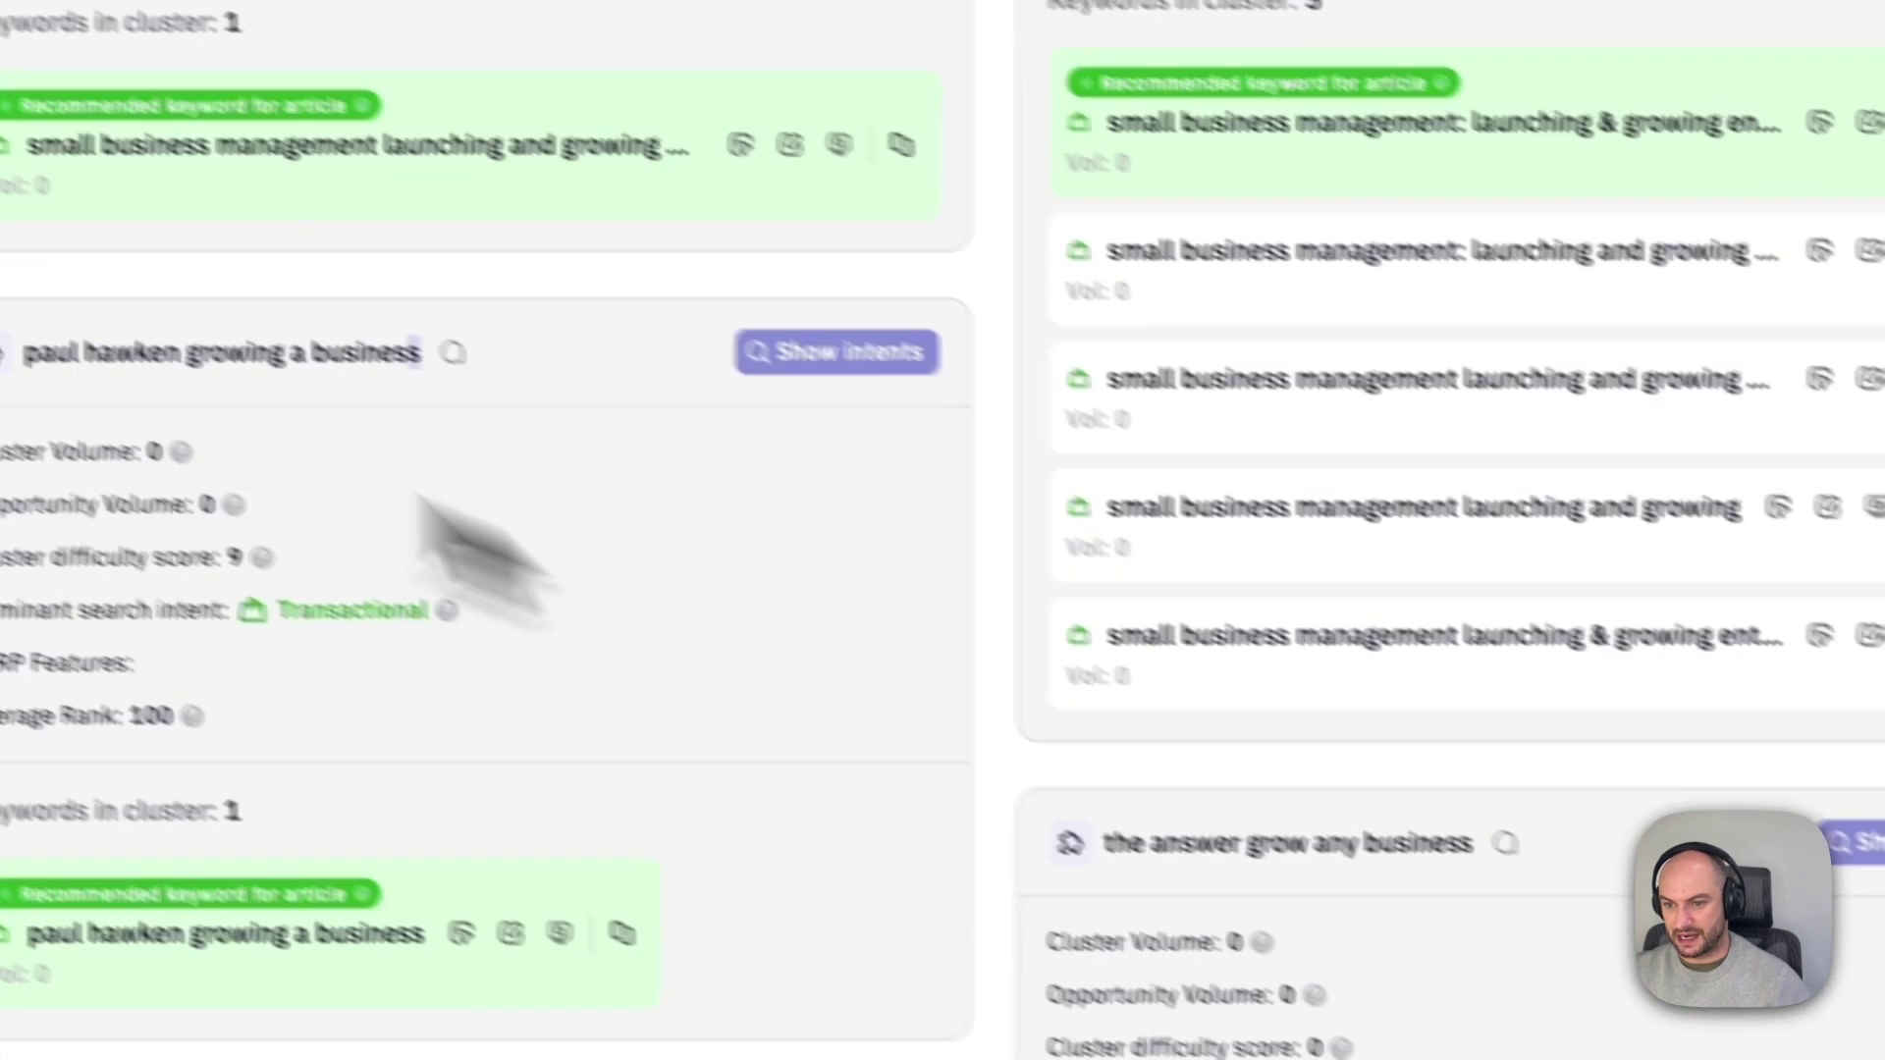
left_click_drag(420, 352, 279, 411)
scroll(460, 479, "up", 10)
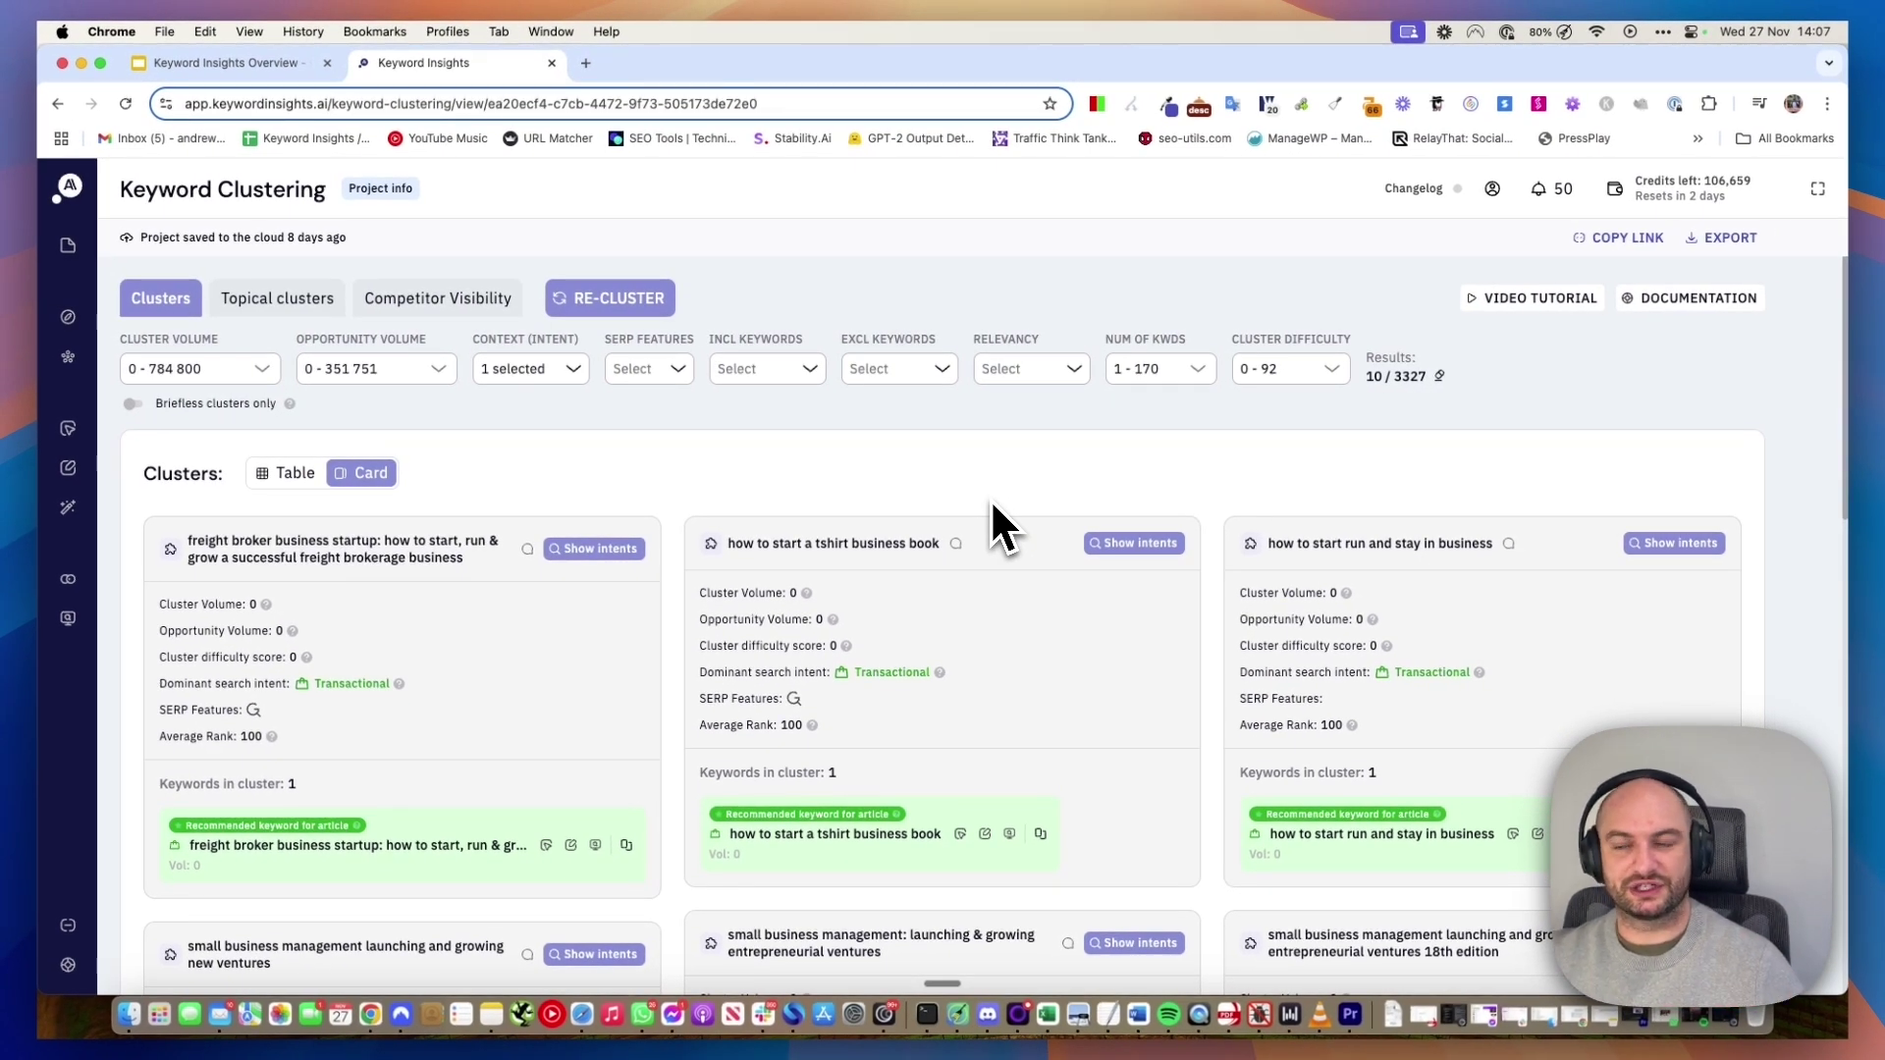
scroll(982, 658, "down", 10)
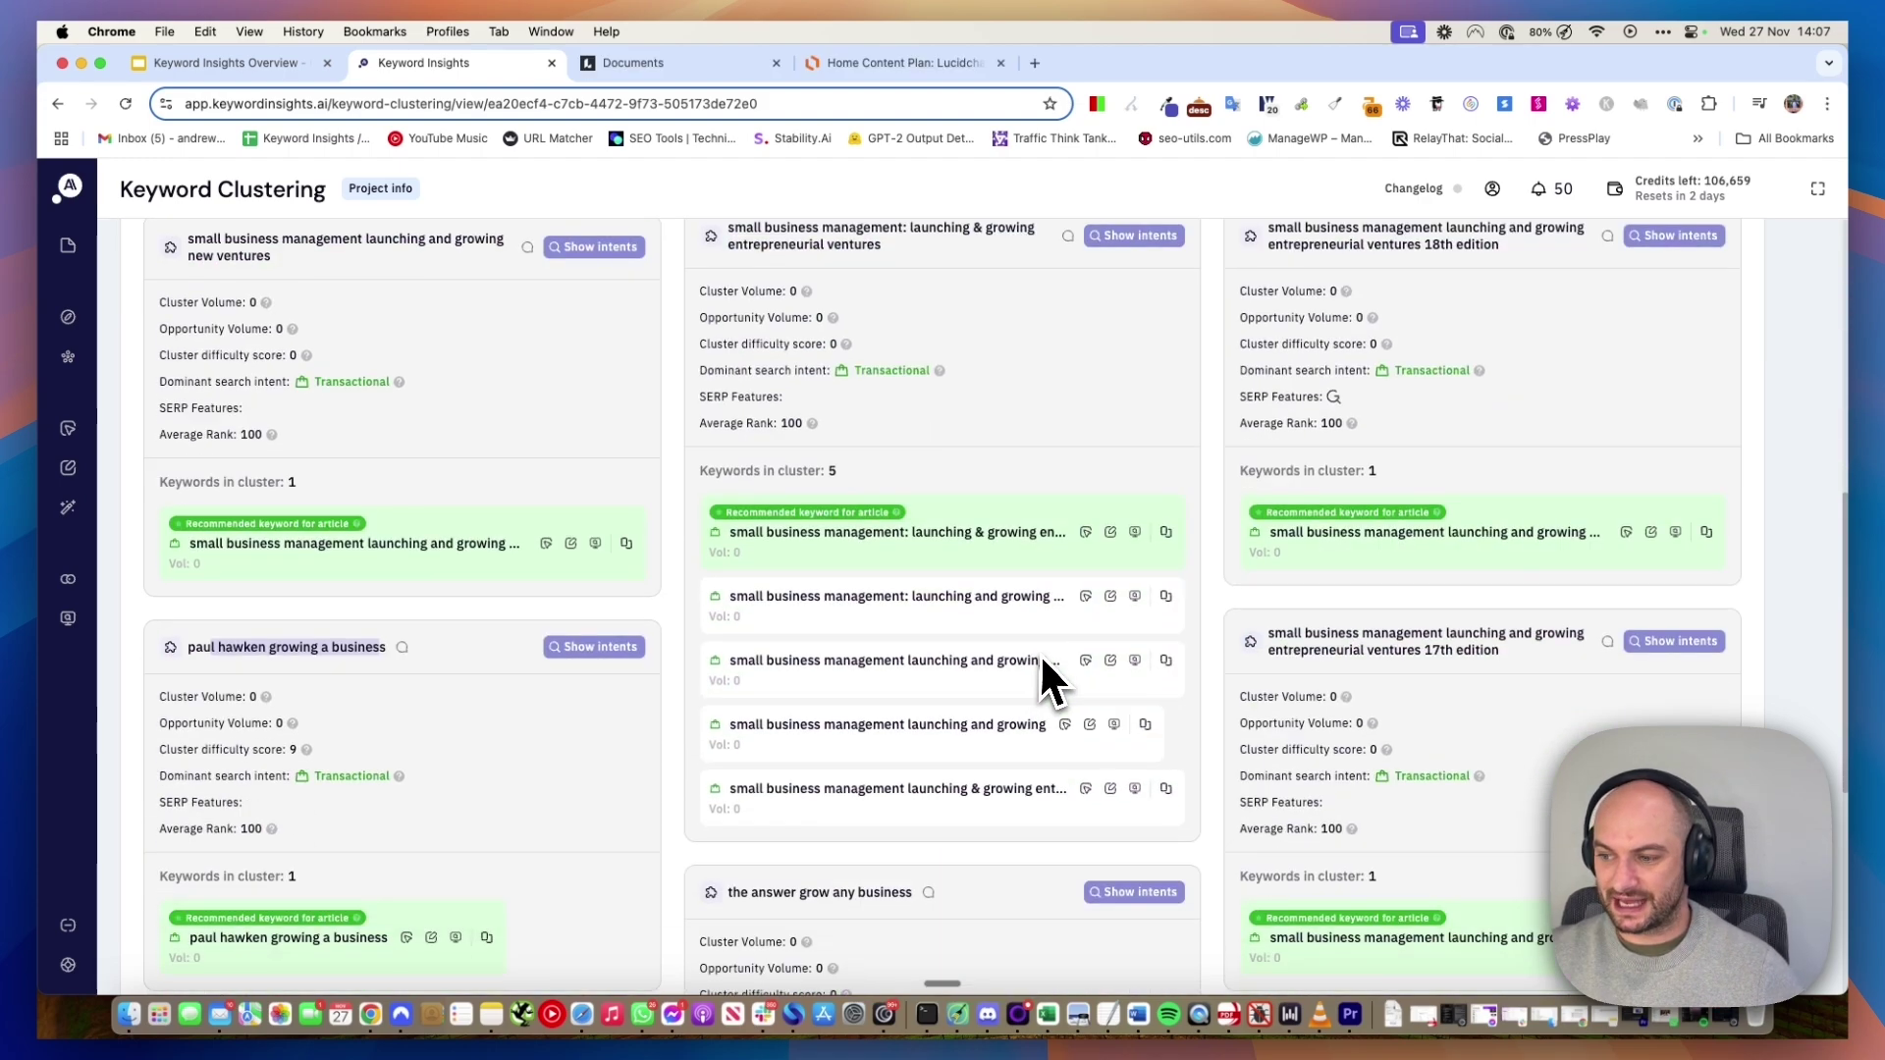
scroll(1052, 674, "up", 10)
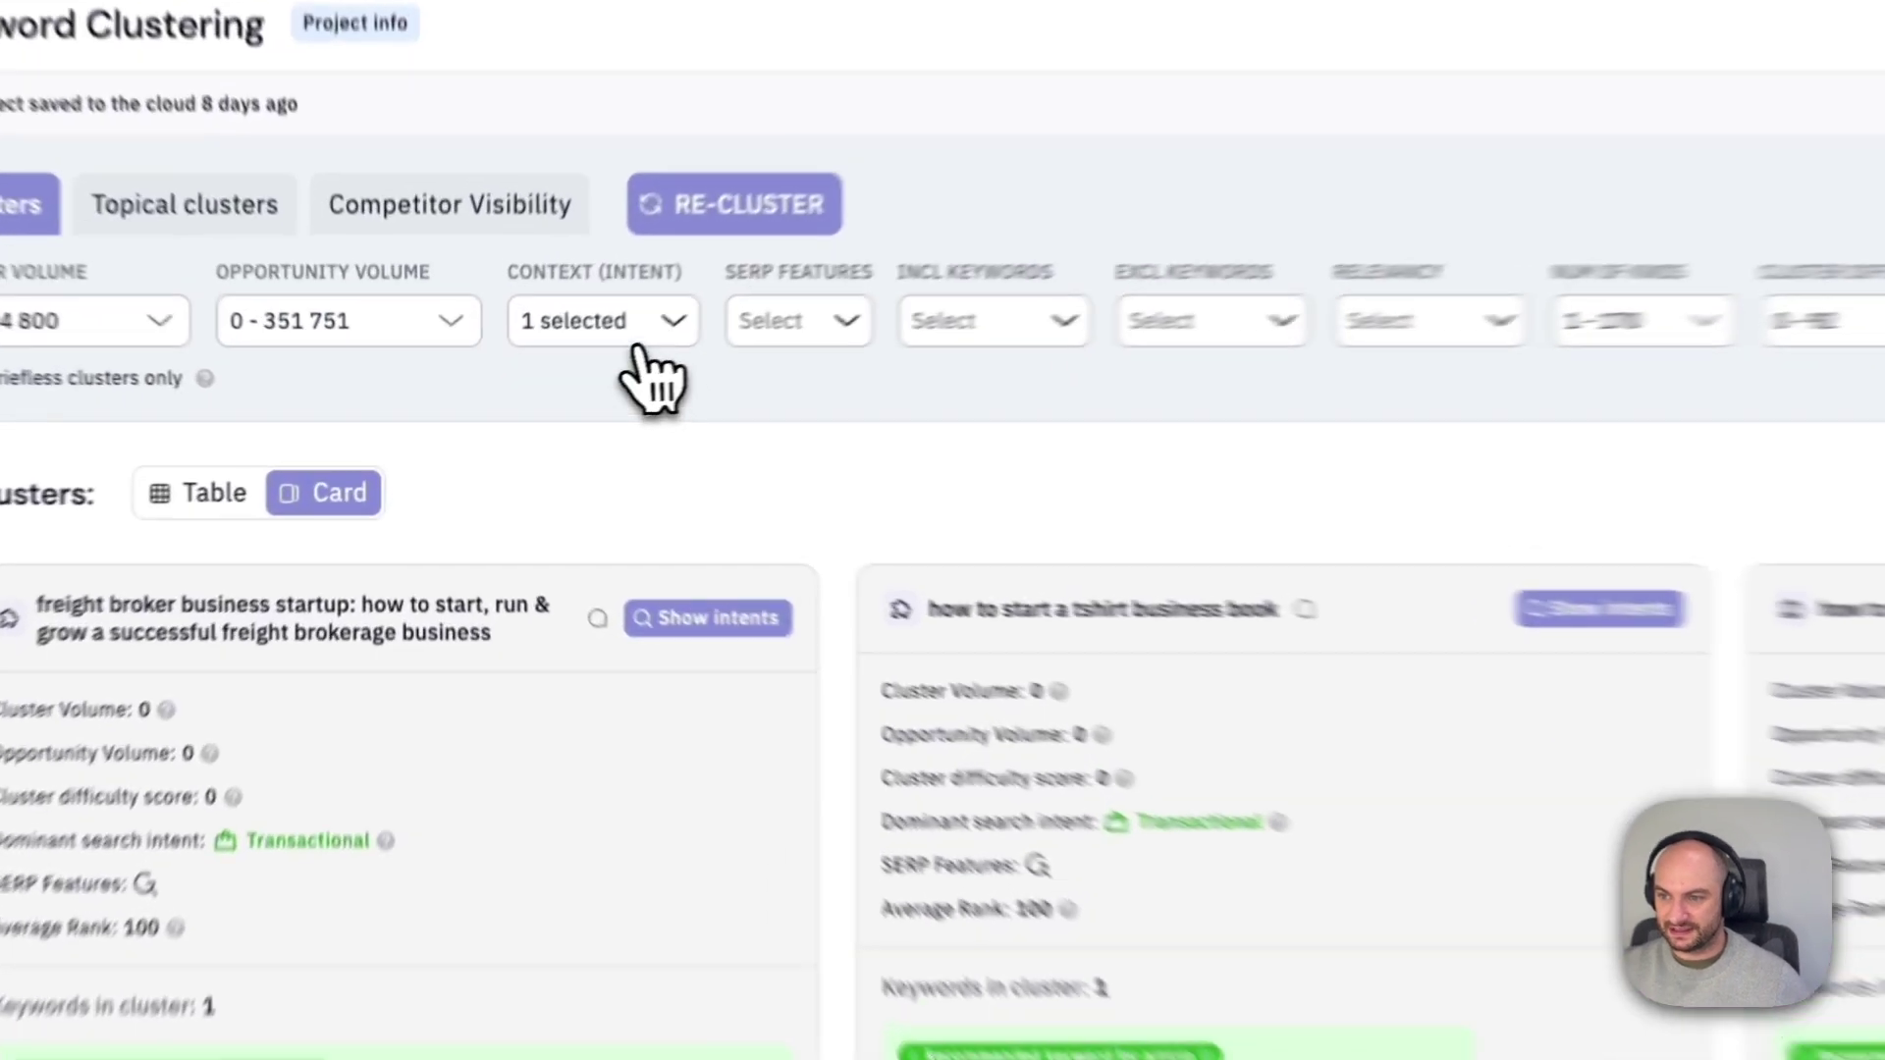
left_click(636, 338)
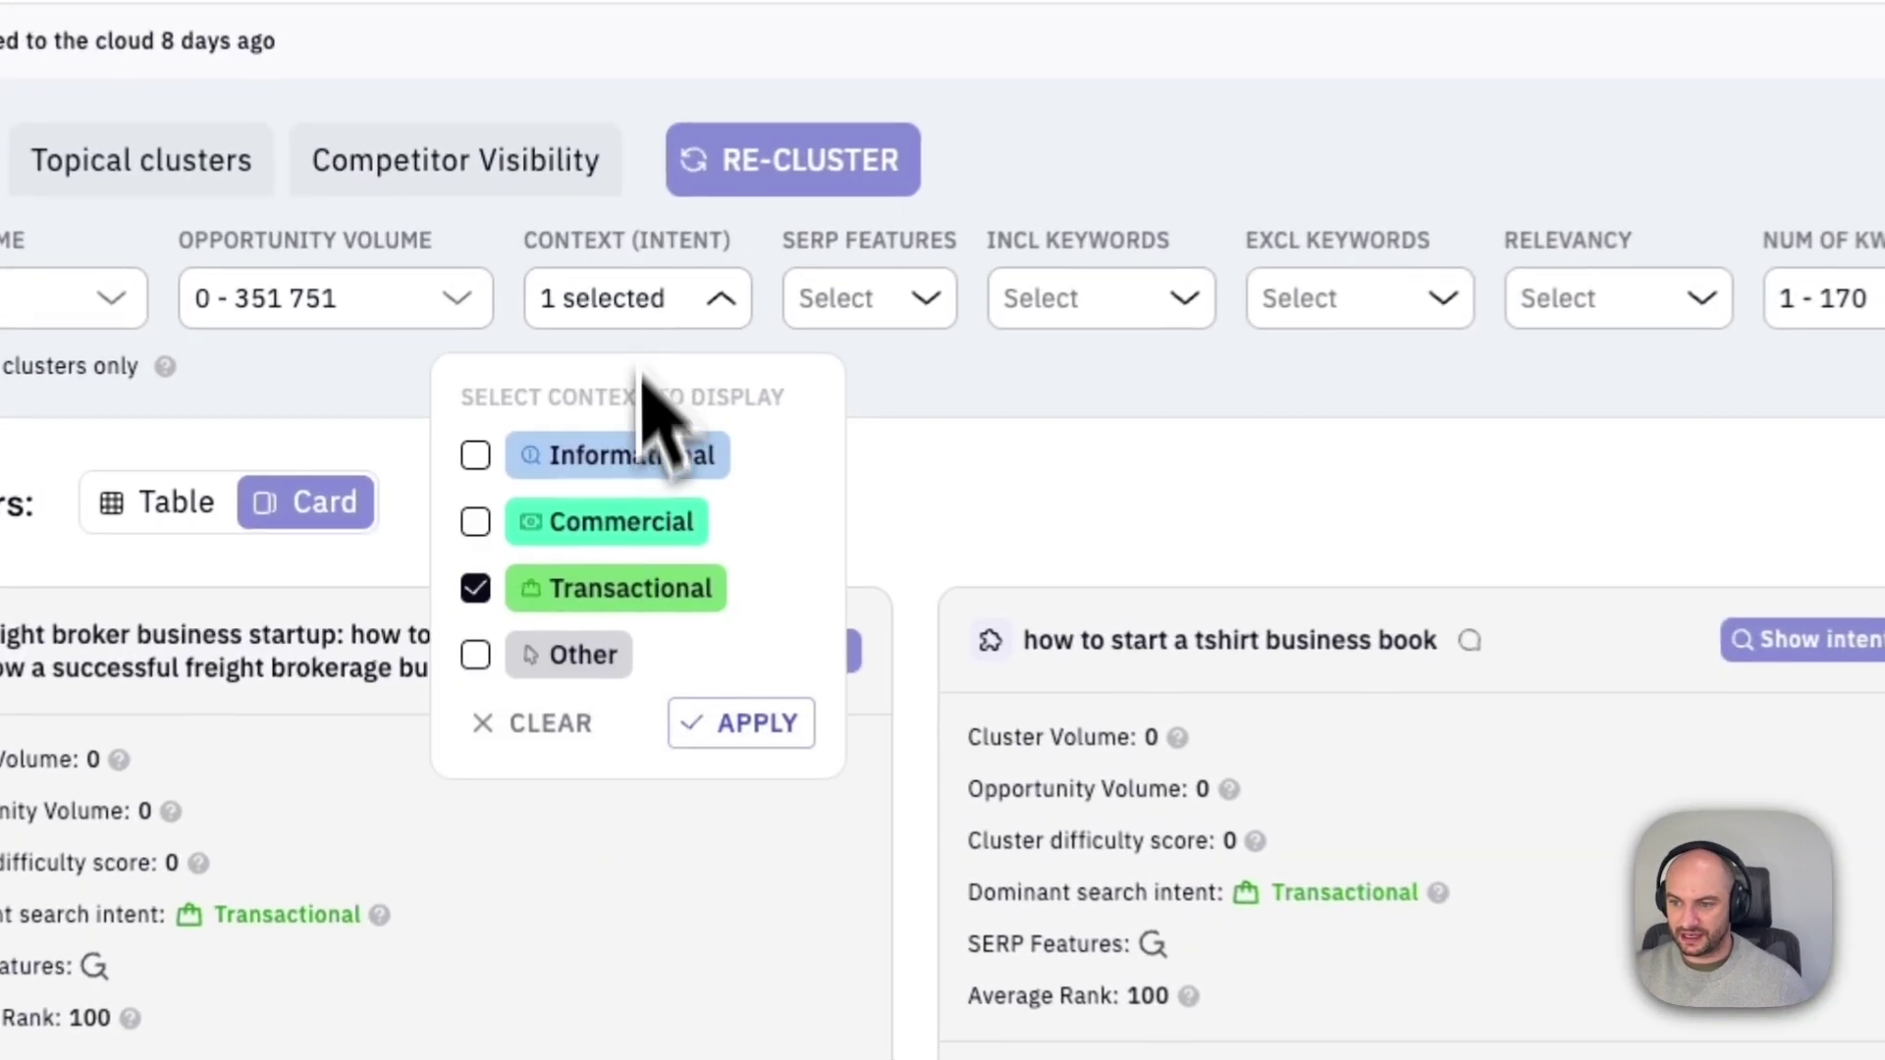
left_click(469, 454)
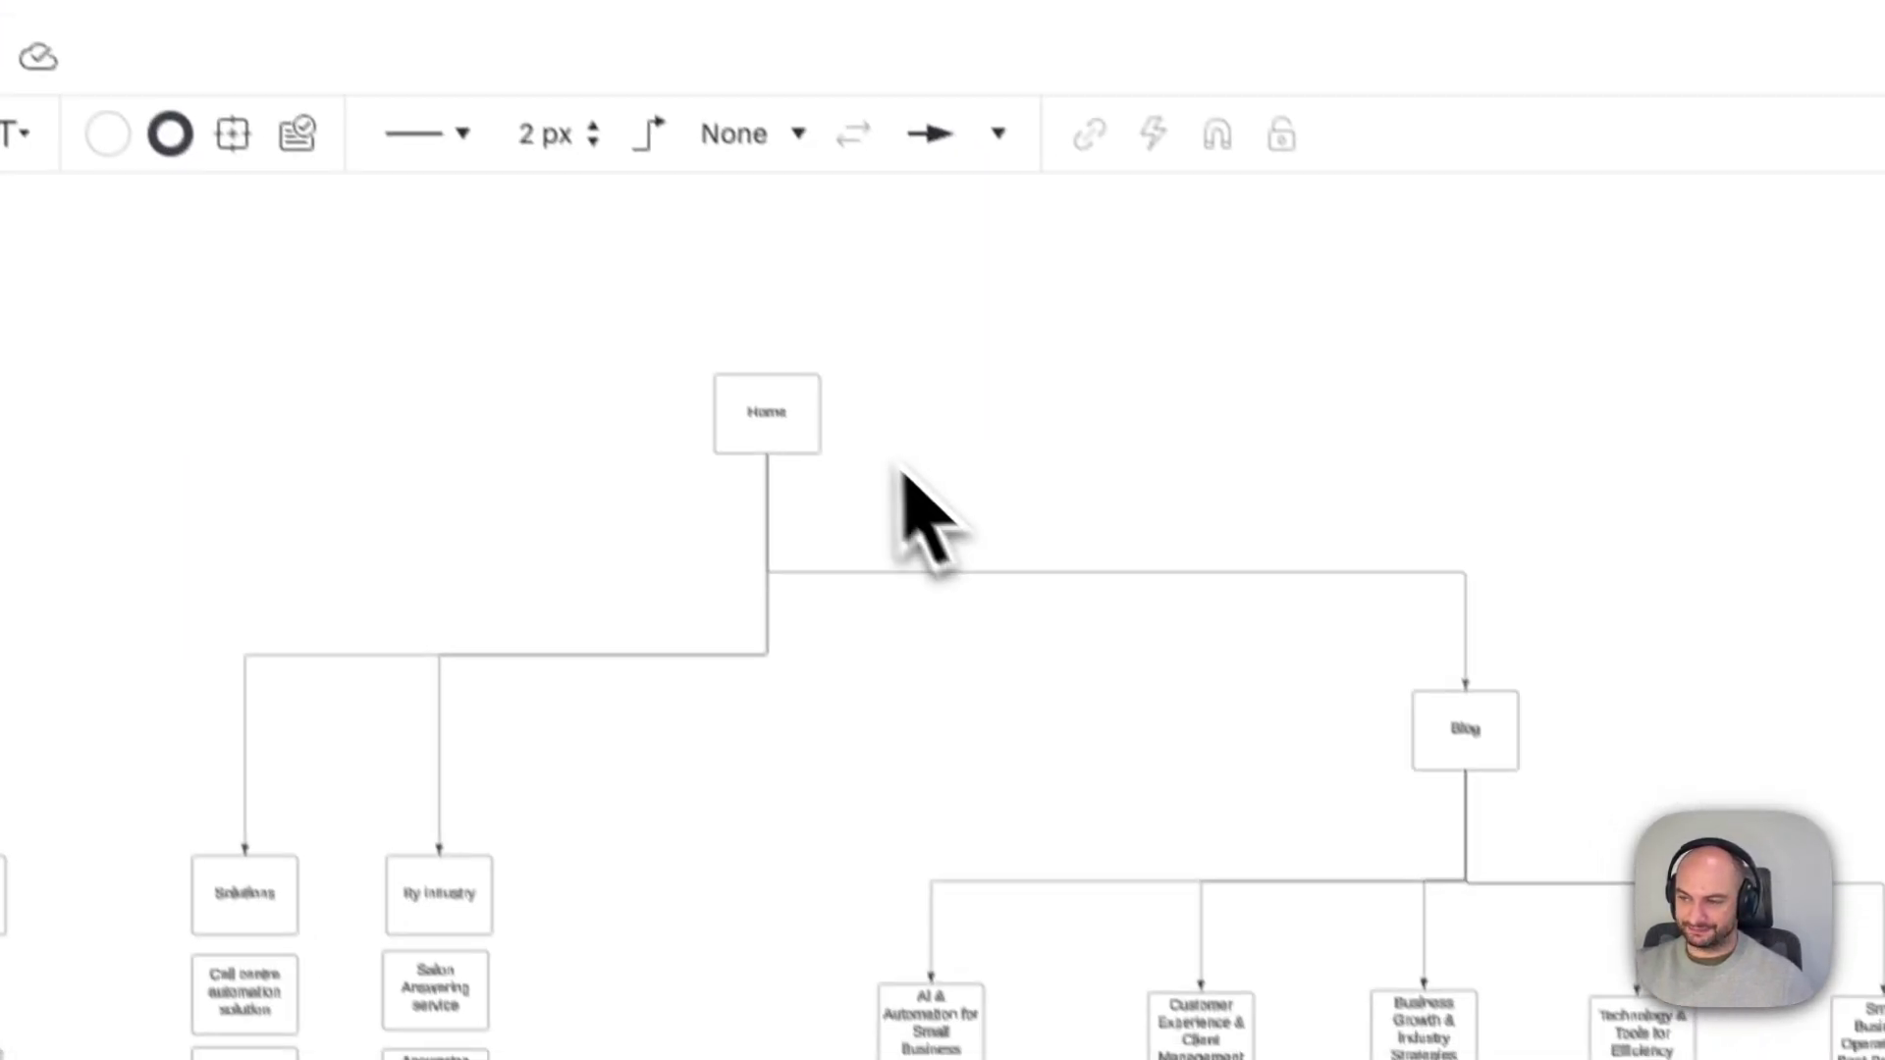
- Explore the Home Content Plan diagram's Call centre automation and AI Front Desk boxes, then return to Keyword Insights
scroll(886, 464, "up", 5)
scroll(887, 464, "down", 3)
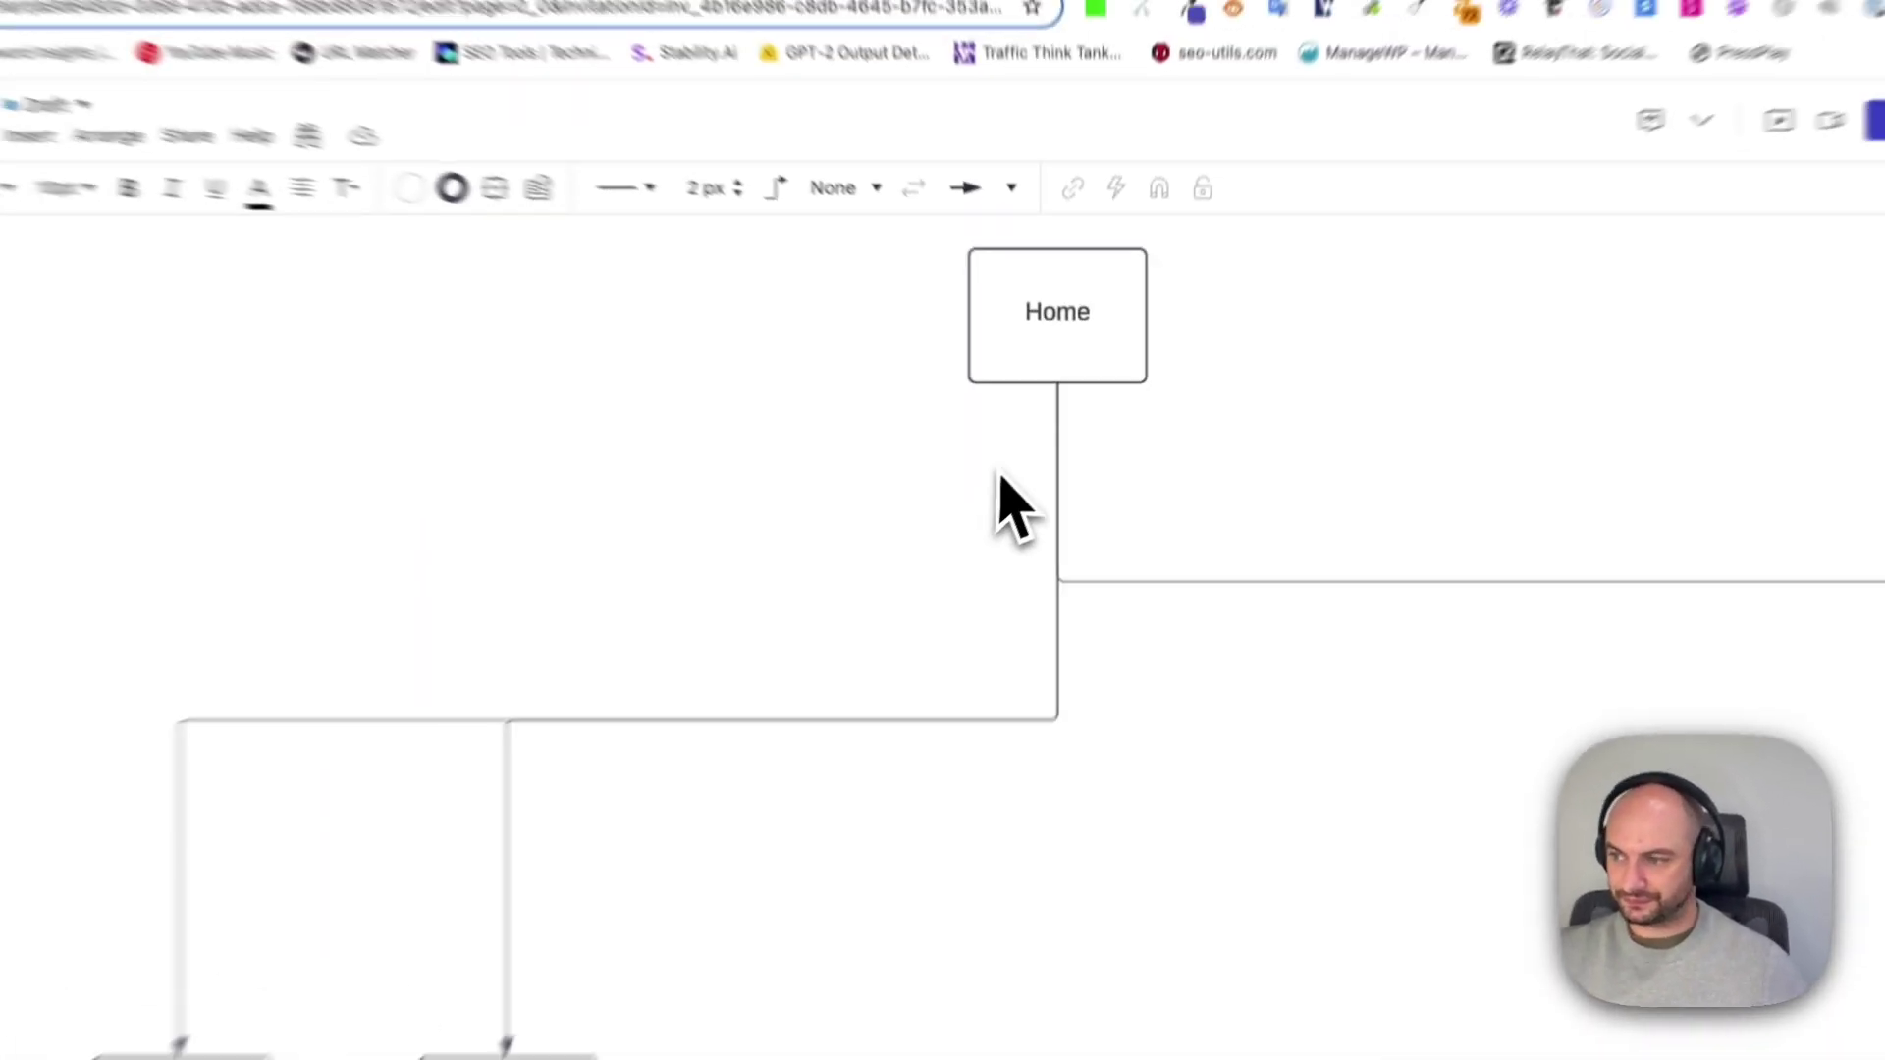
scroll(1021, 496, "down", 5)
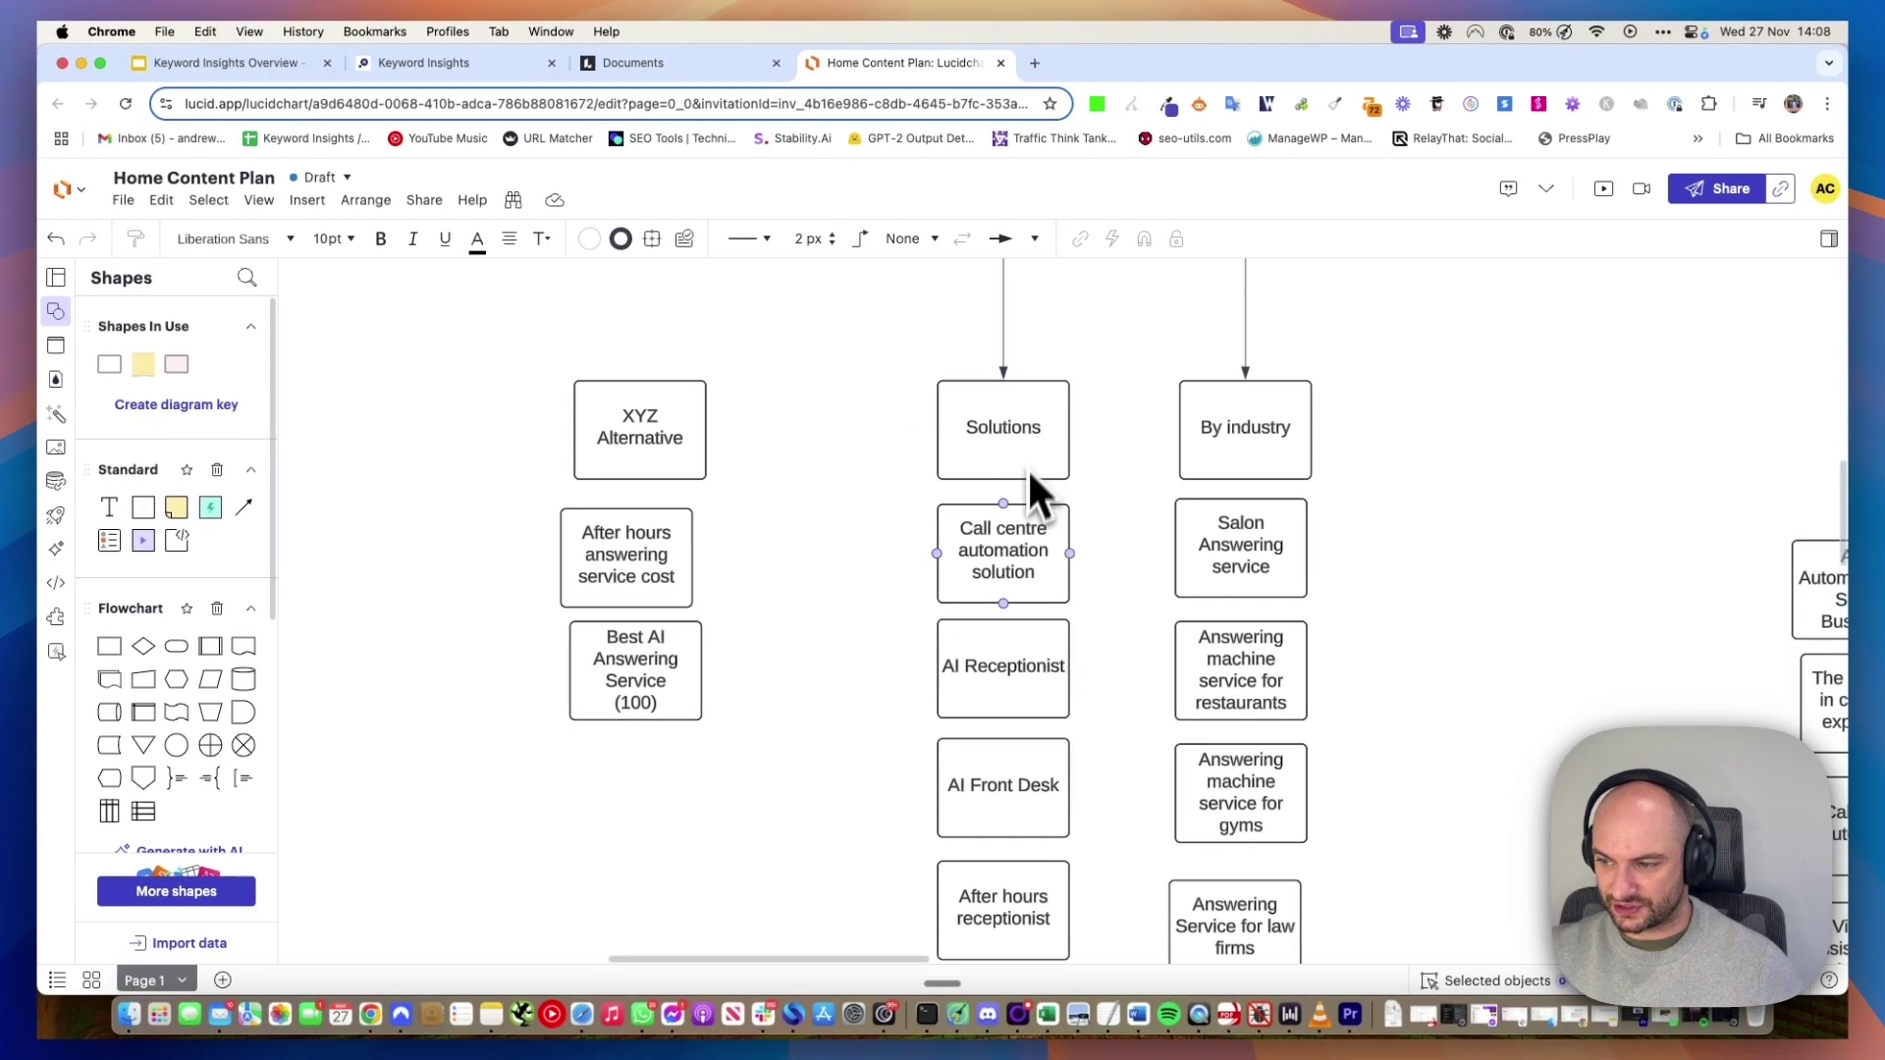
scroll(1031, 501, "down", 4)
scroll(1039, 410, "down", 4)
scroll(982, 520, "up", 4)
left_click(908, 432)
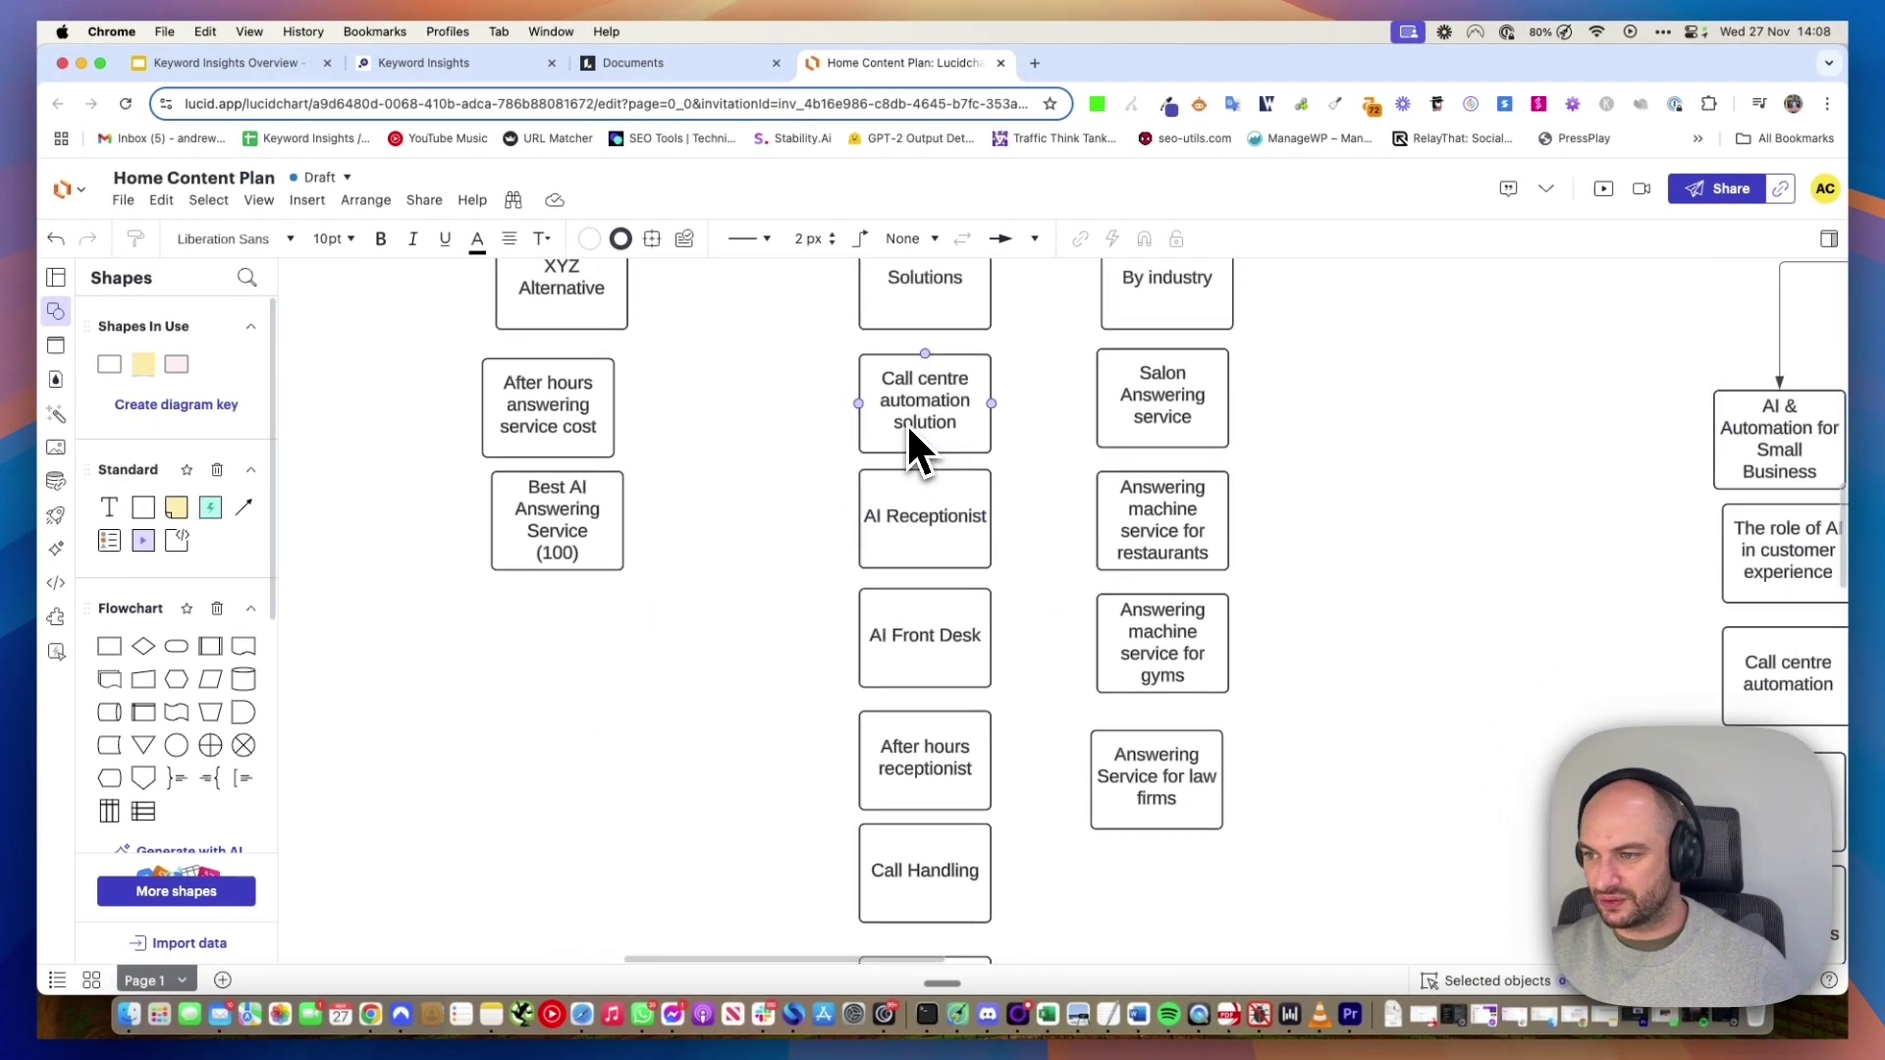
left_click(906, 538)
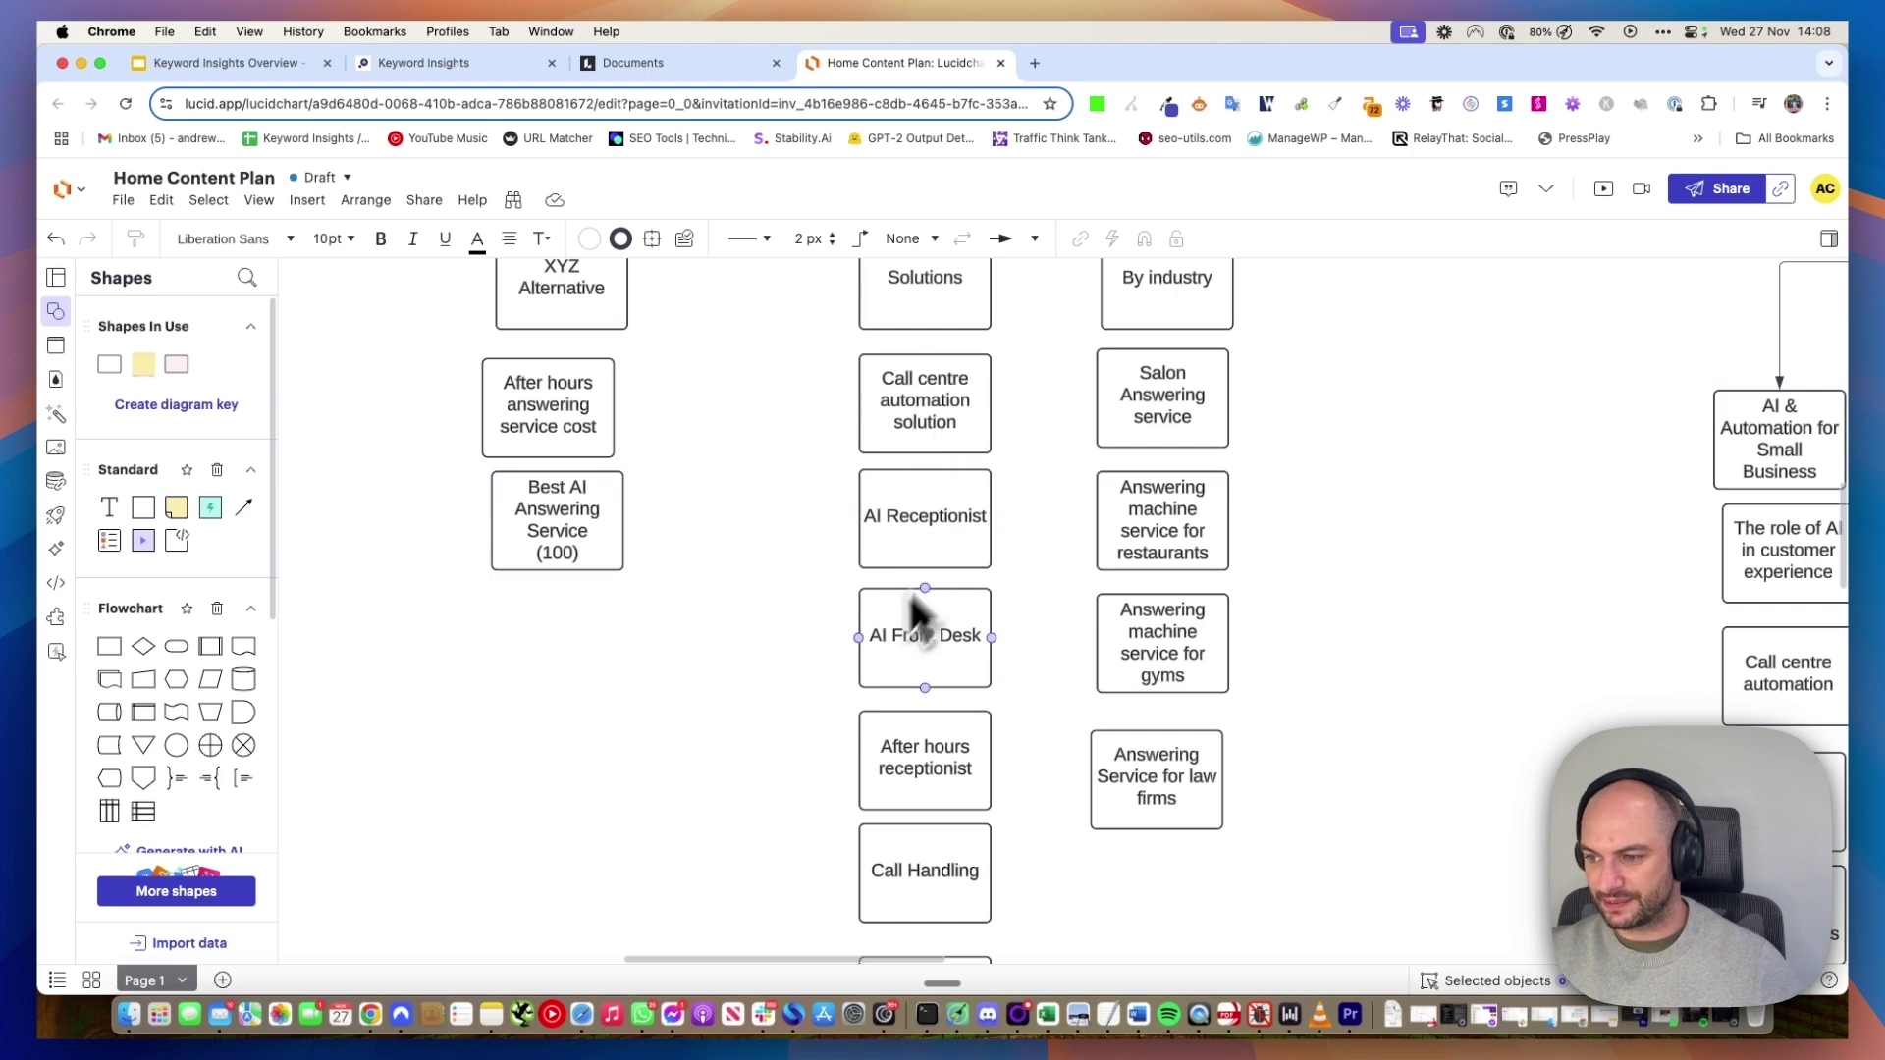
scroll(923, 667, "down", 5)
scroll(1080, 550, "up", 3)
scroll(1077, 513, "down", 3)
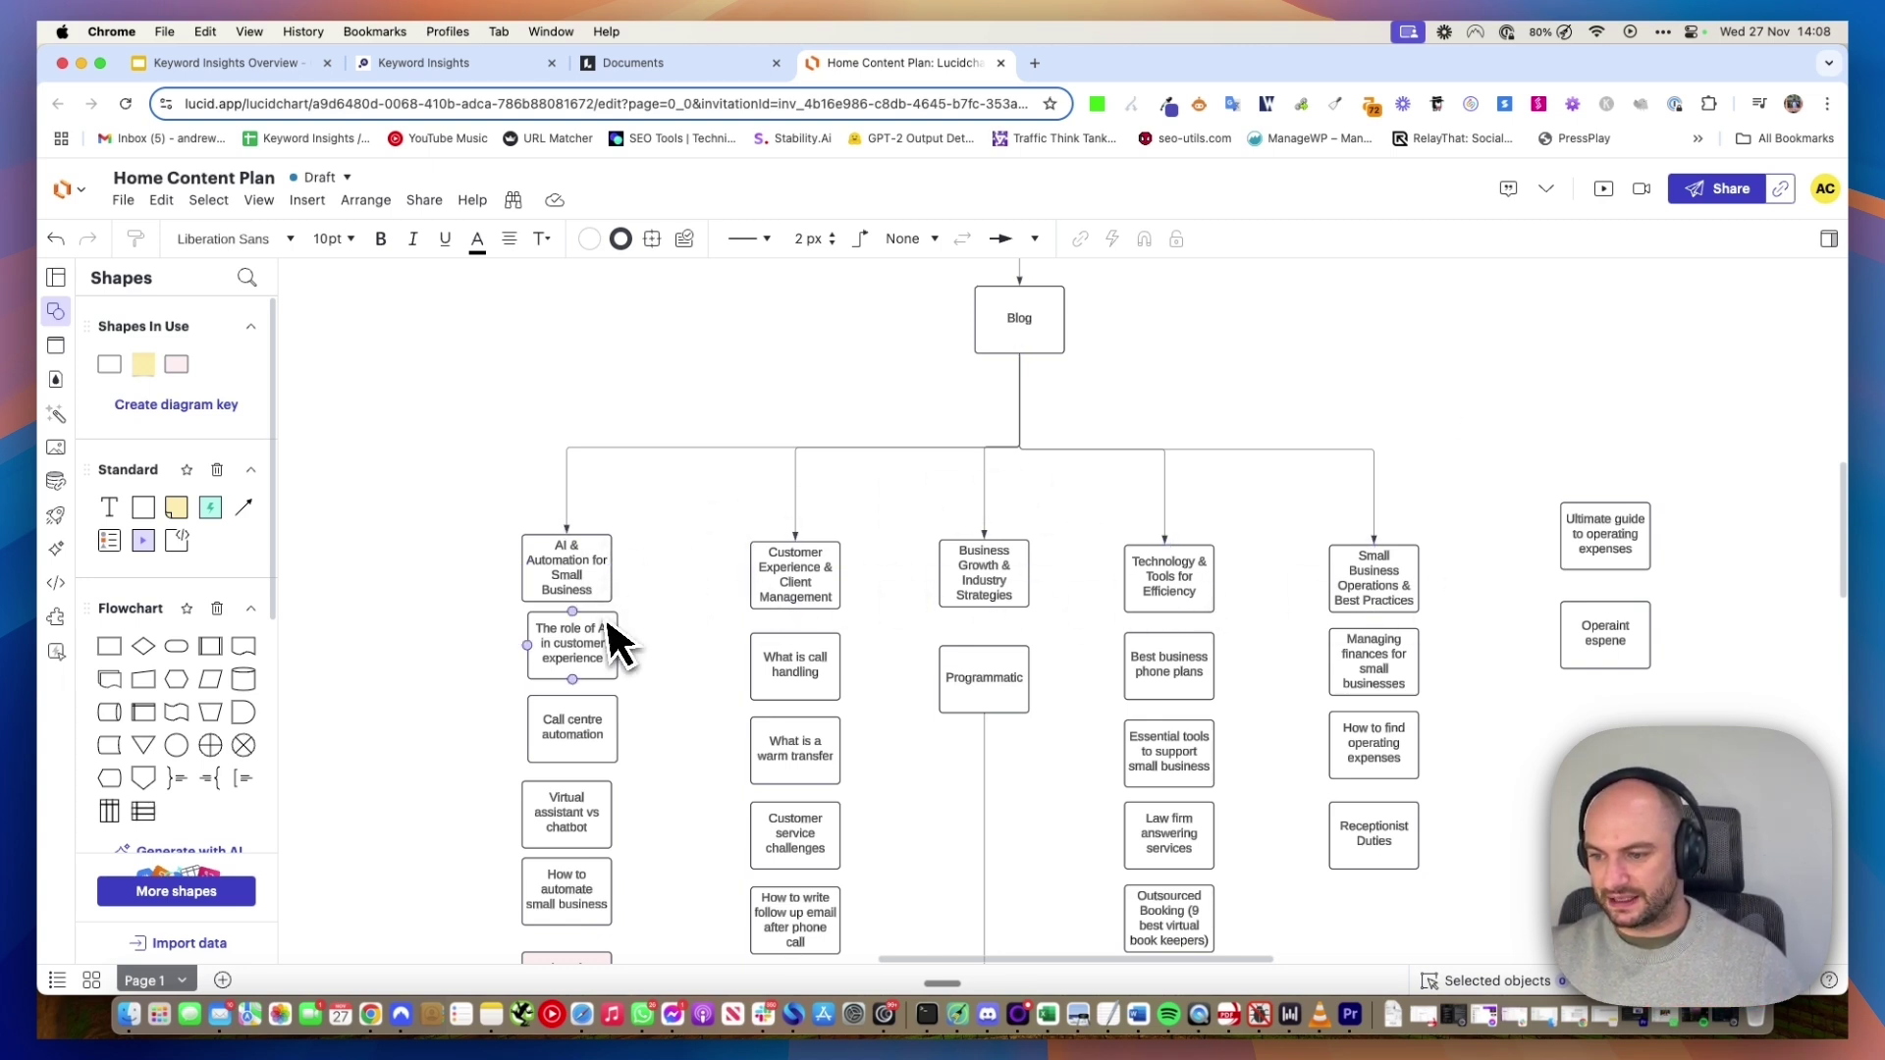
scroll(616, 648, "down", 3)
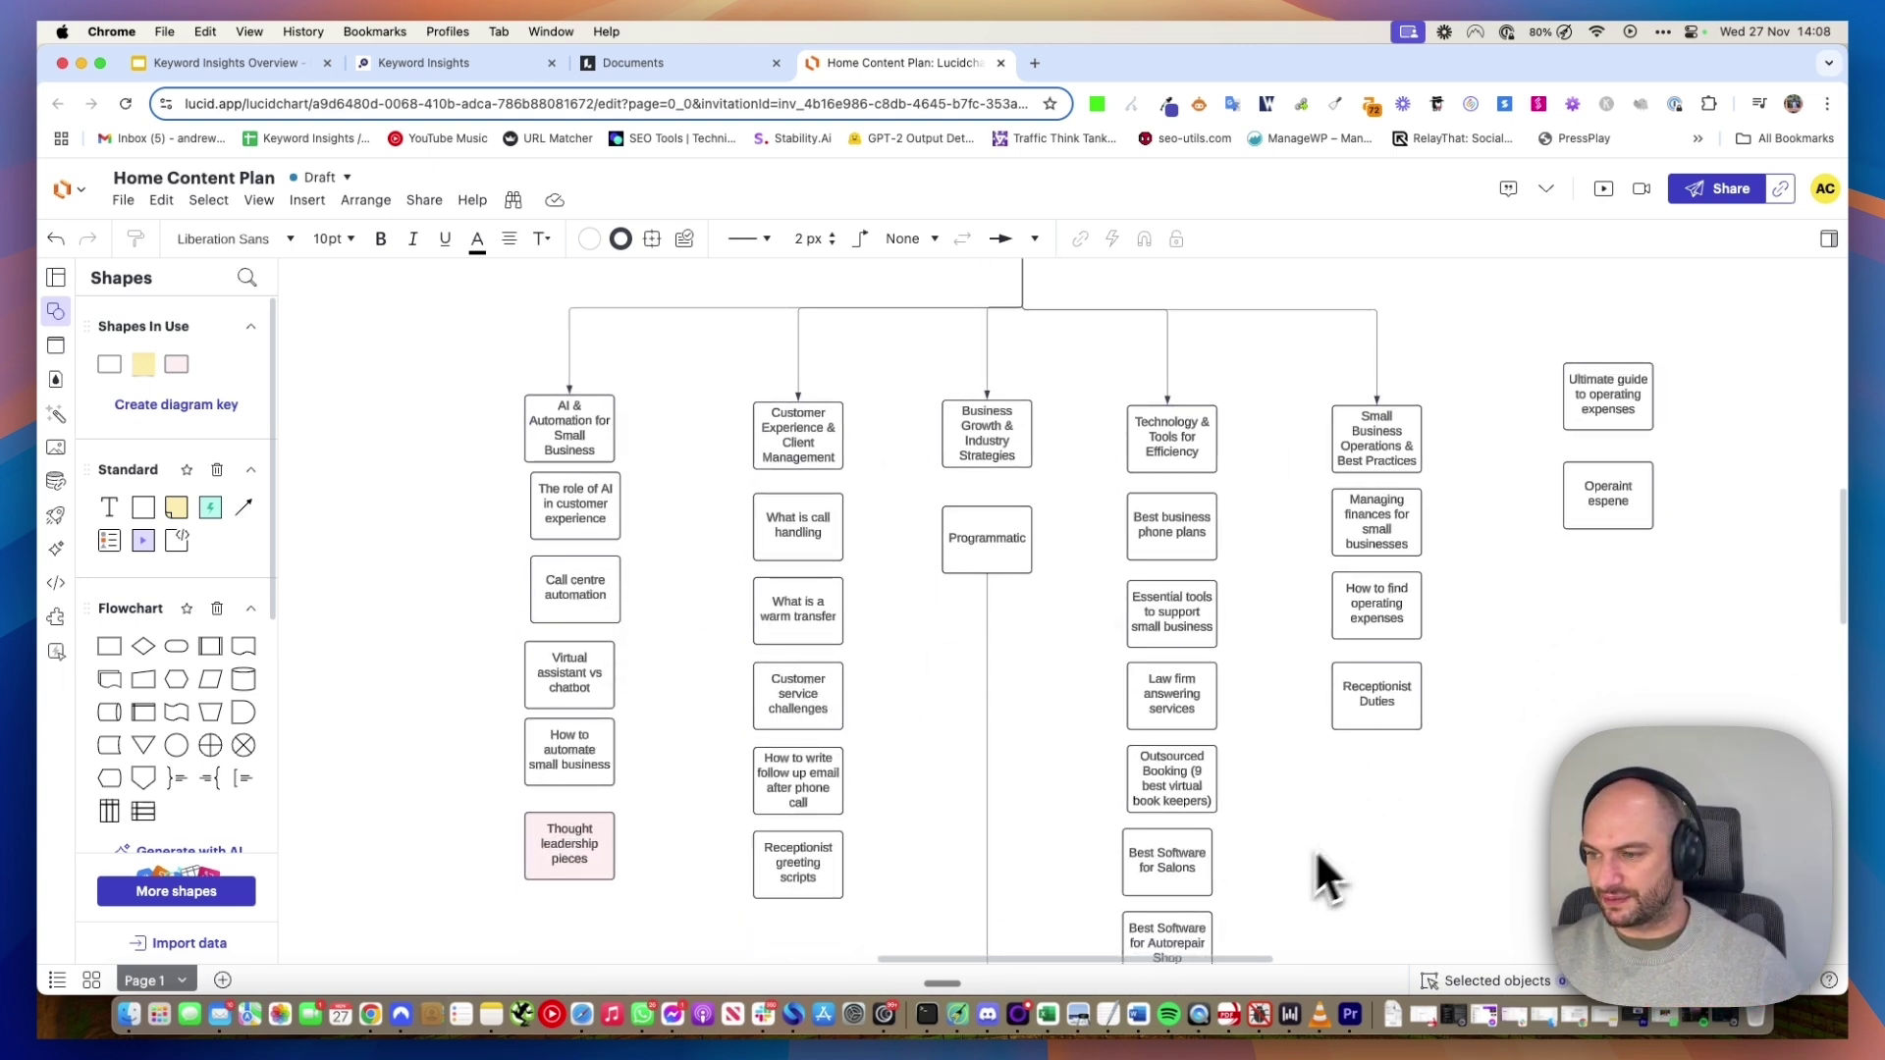
scroll(1306, 851, "down", 6)
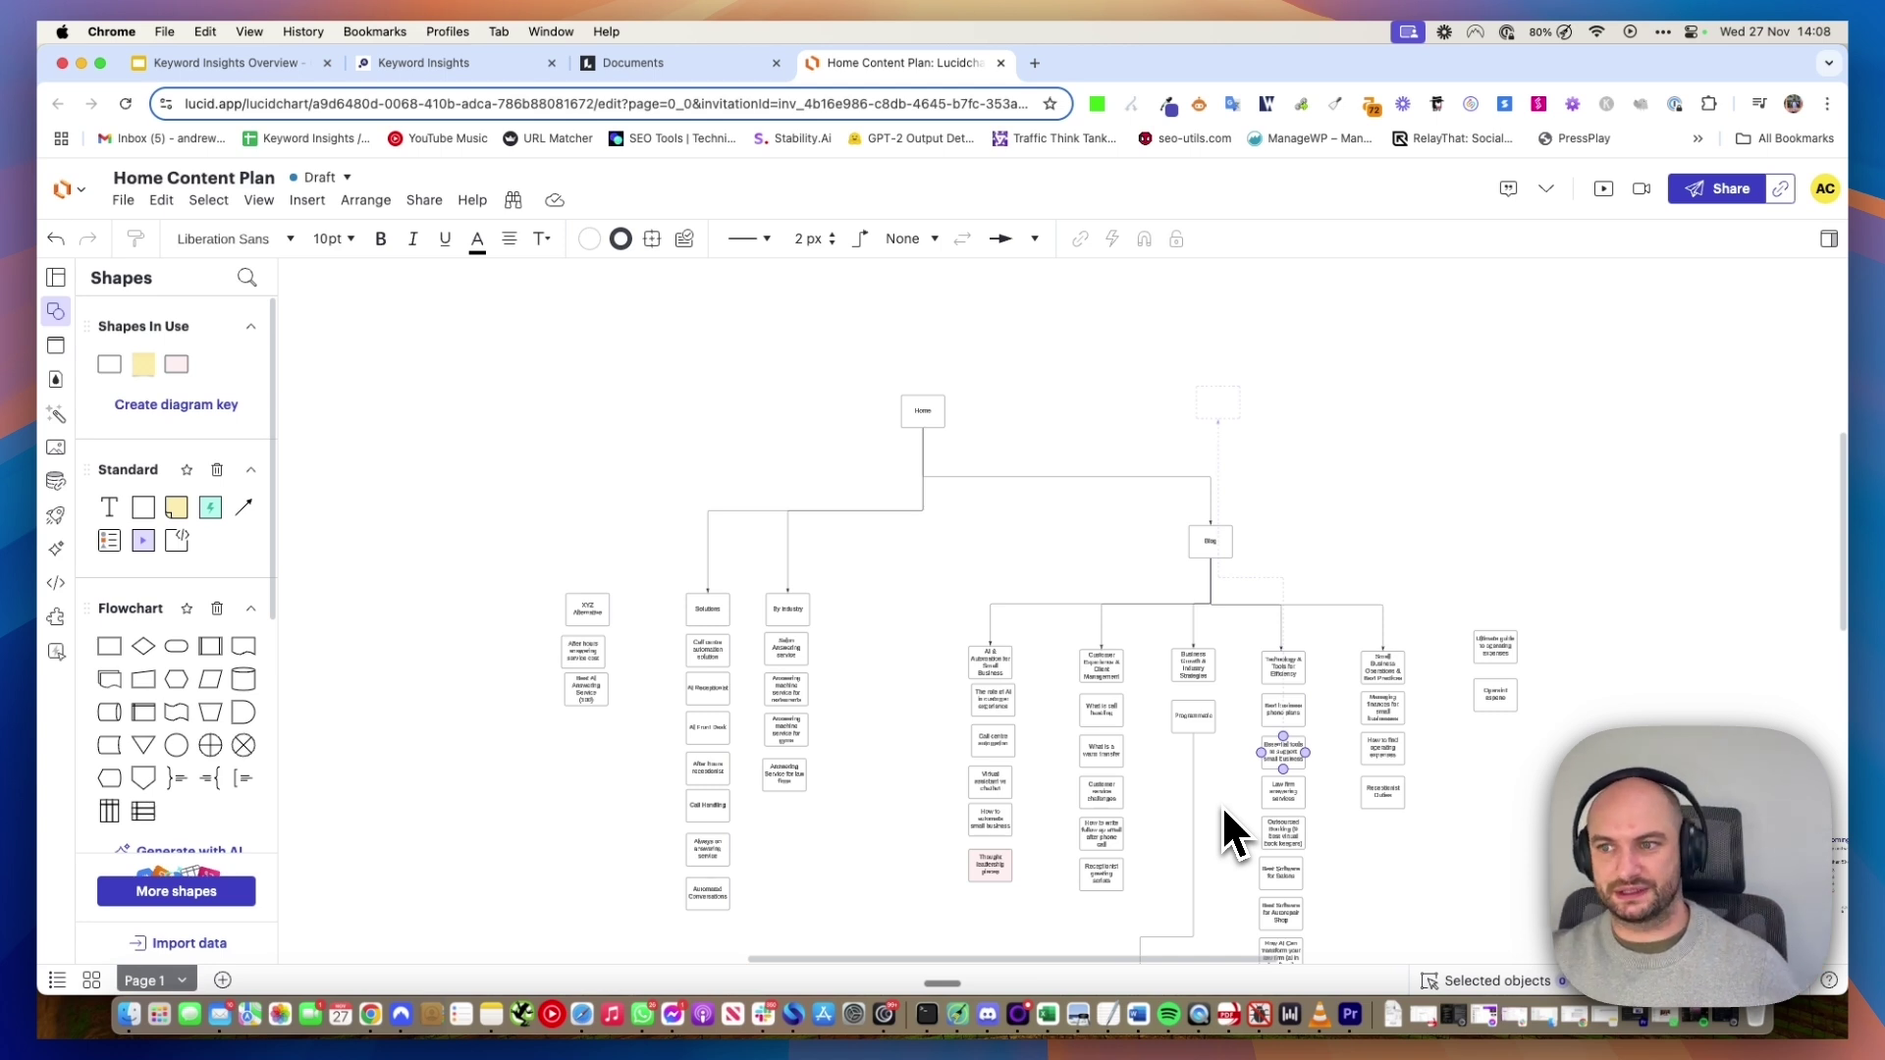
key("super+2")
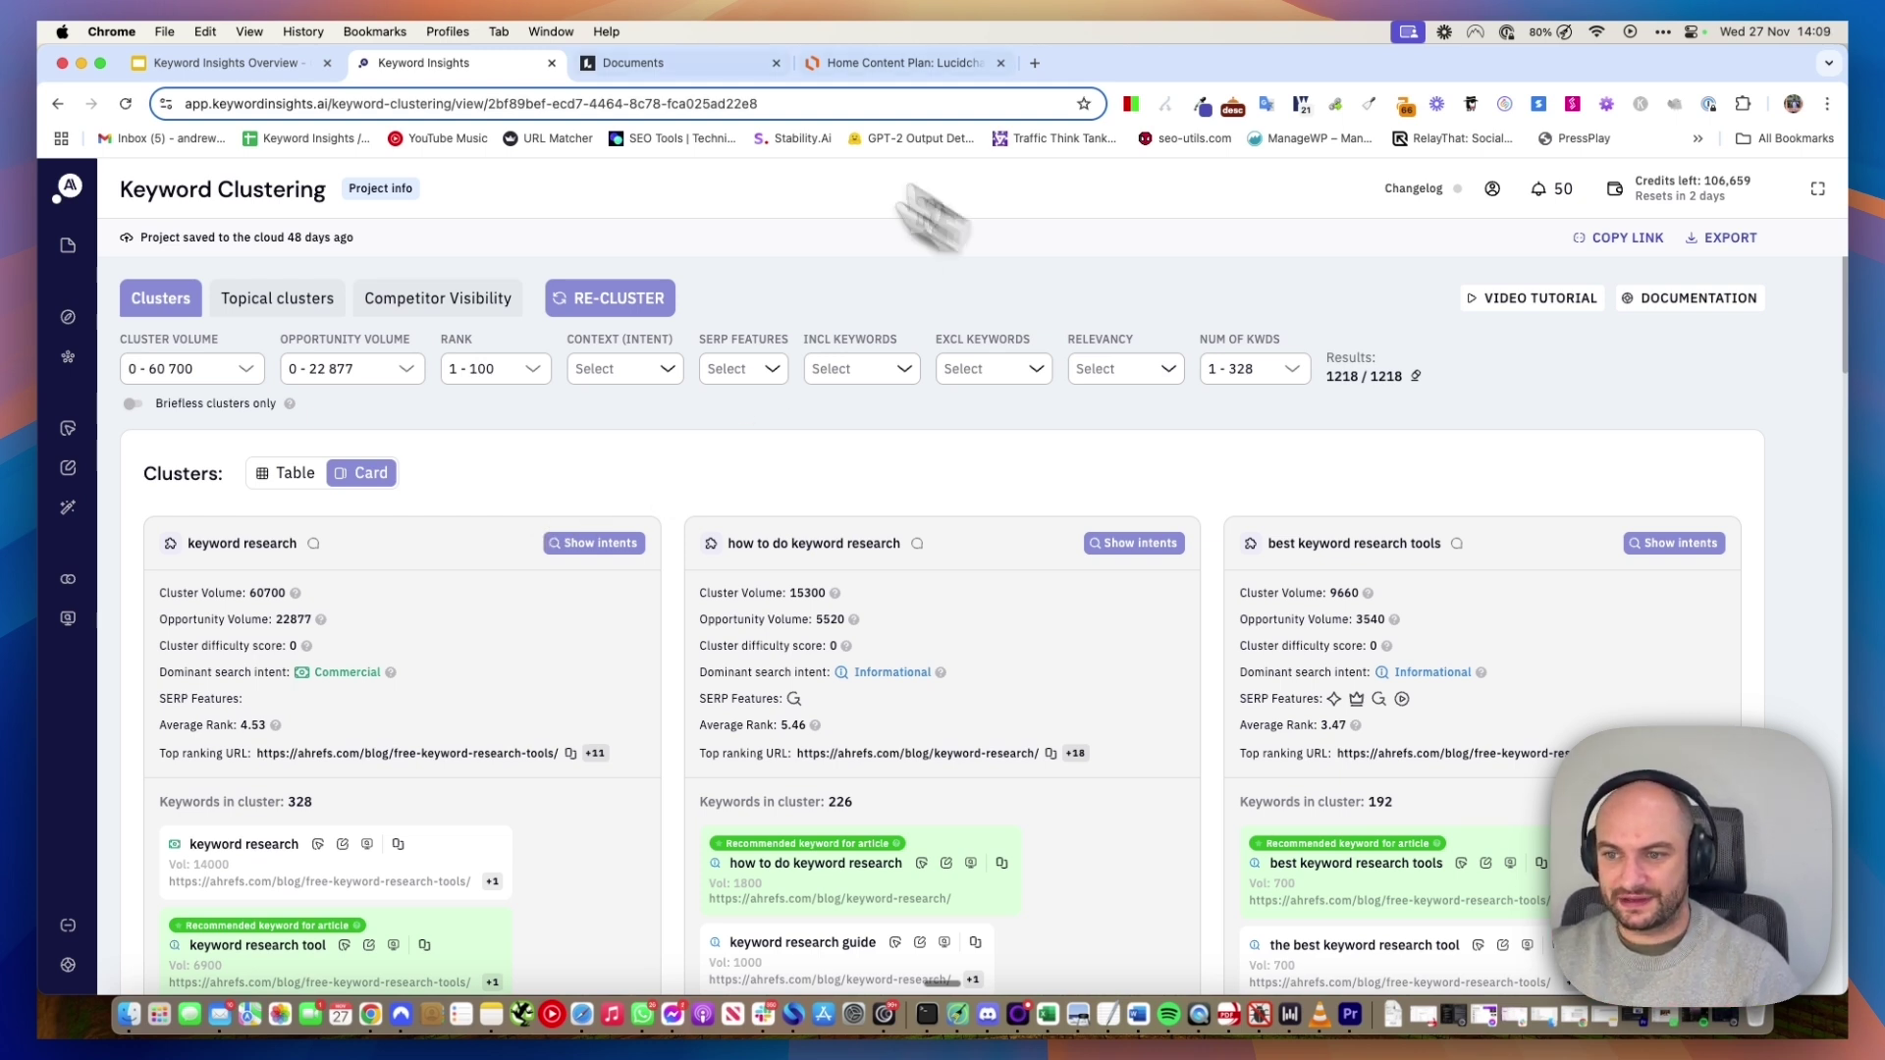
- Check the project's 3758 total keywords, then close the info to show 1218/1218 results
left_click(380, 188)
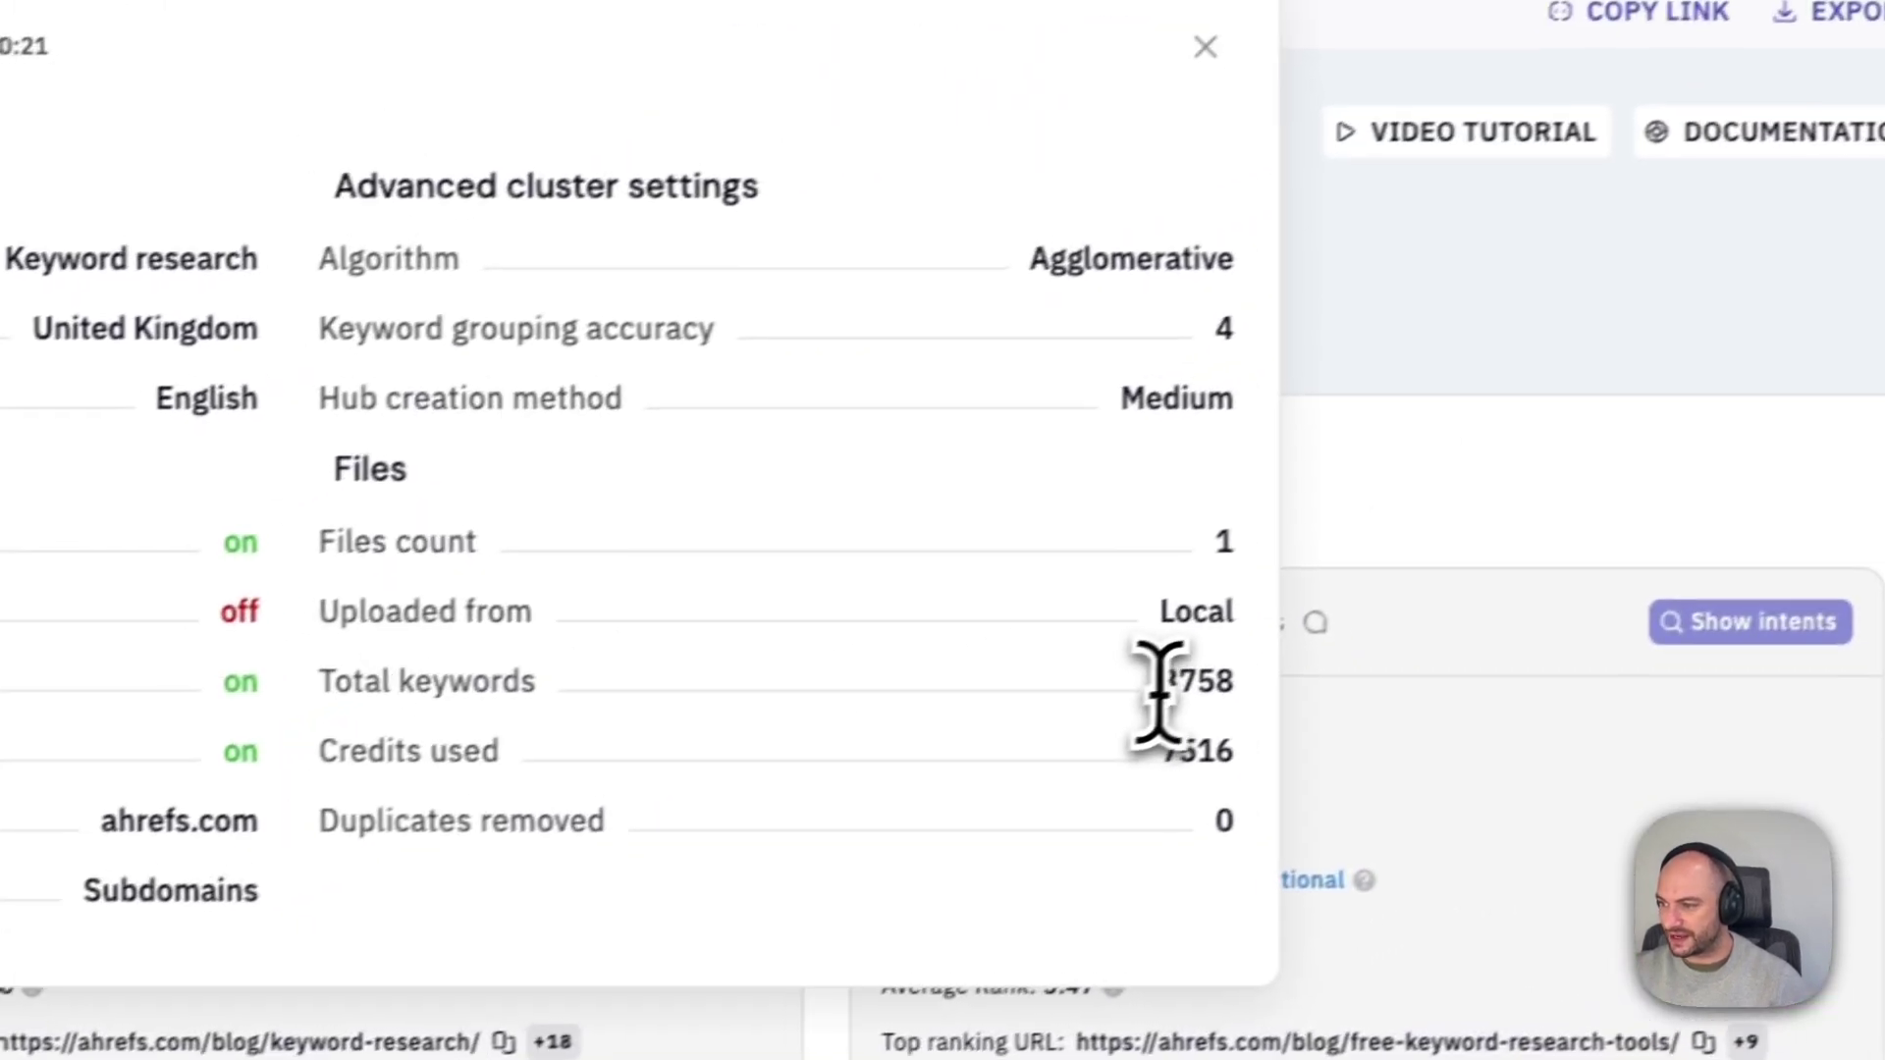
left_click_drag(1730, 467, 1791, 468)
left_click_drag(1175, 701, 1178, 699)
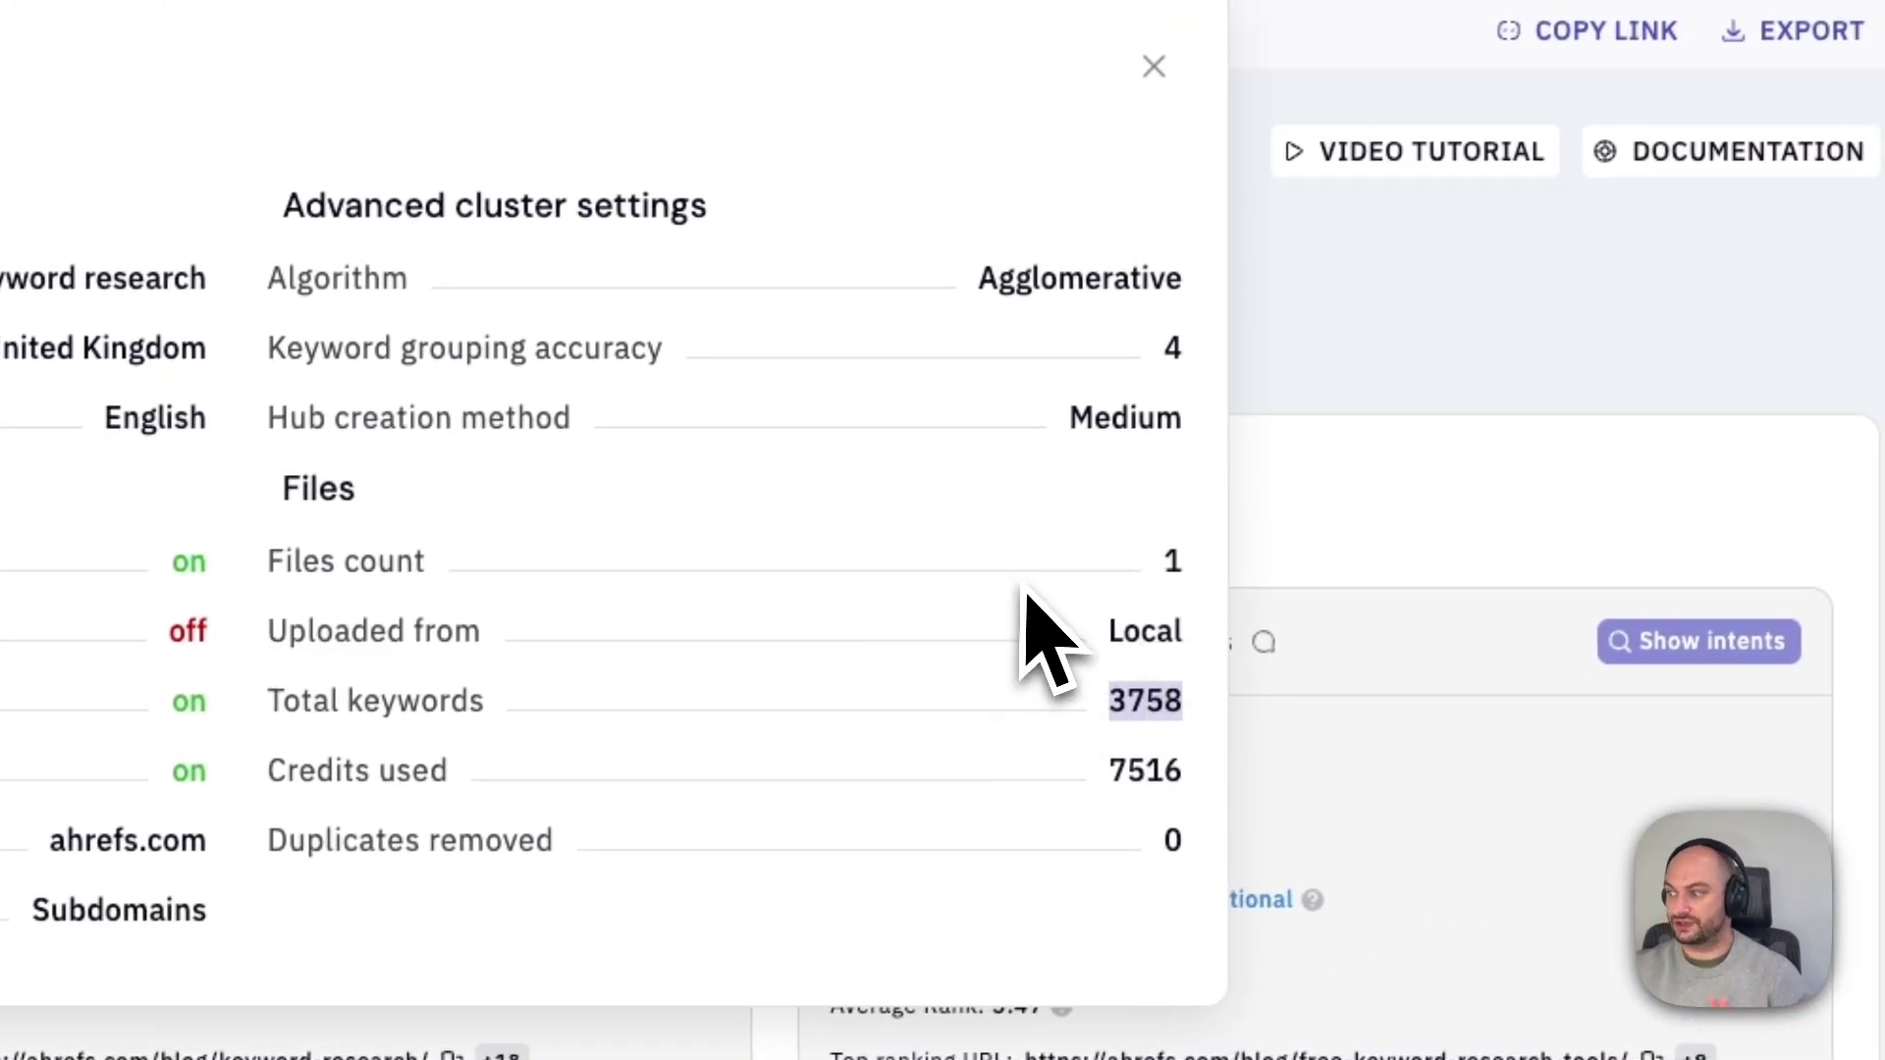
left_click(1434, 550)
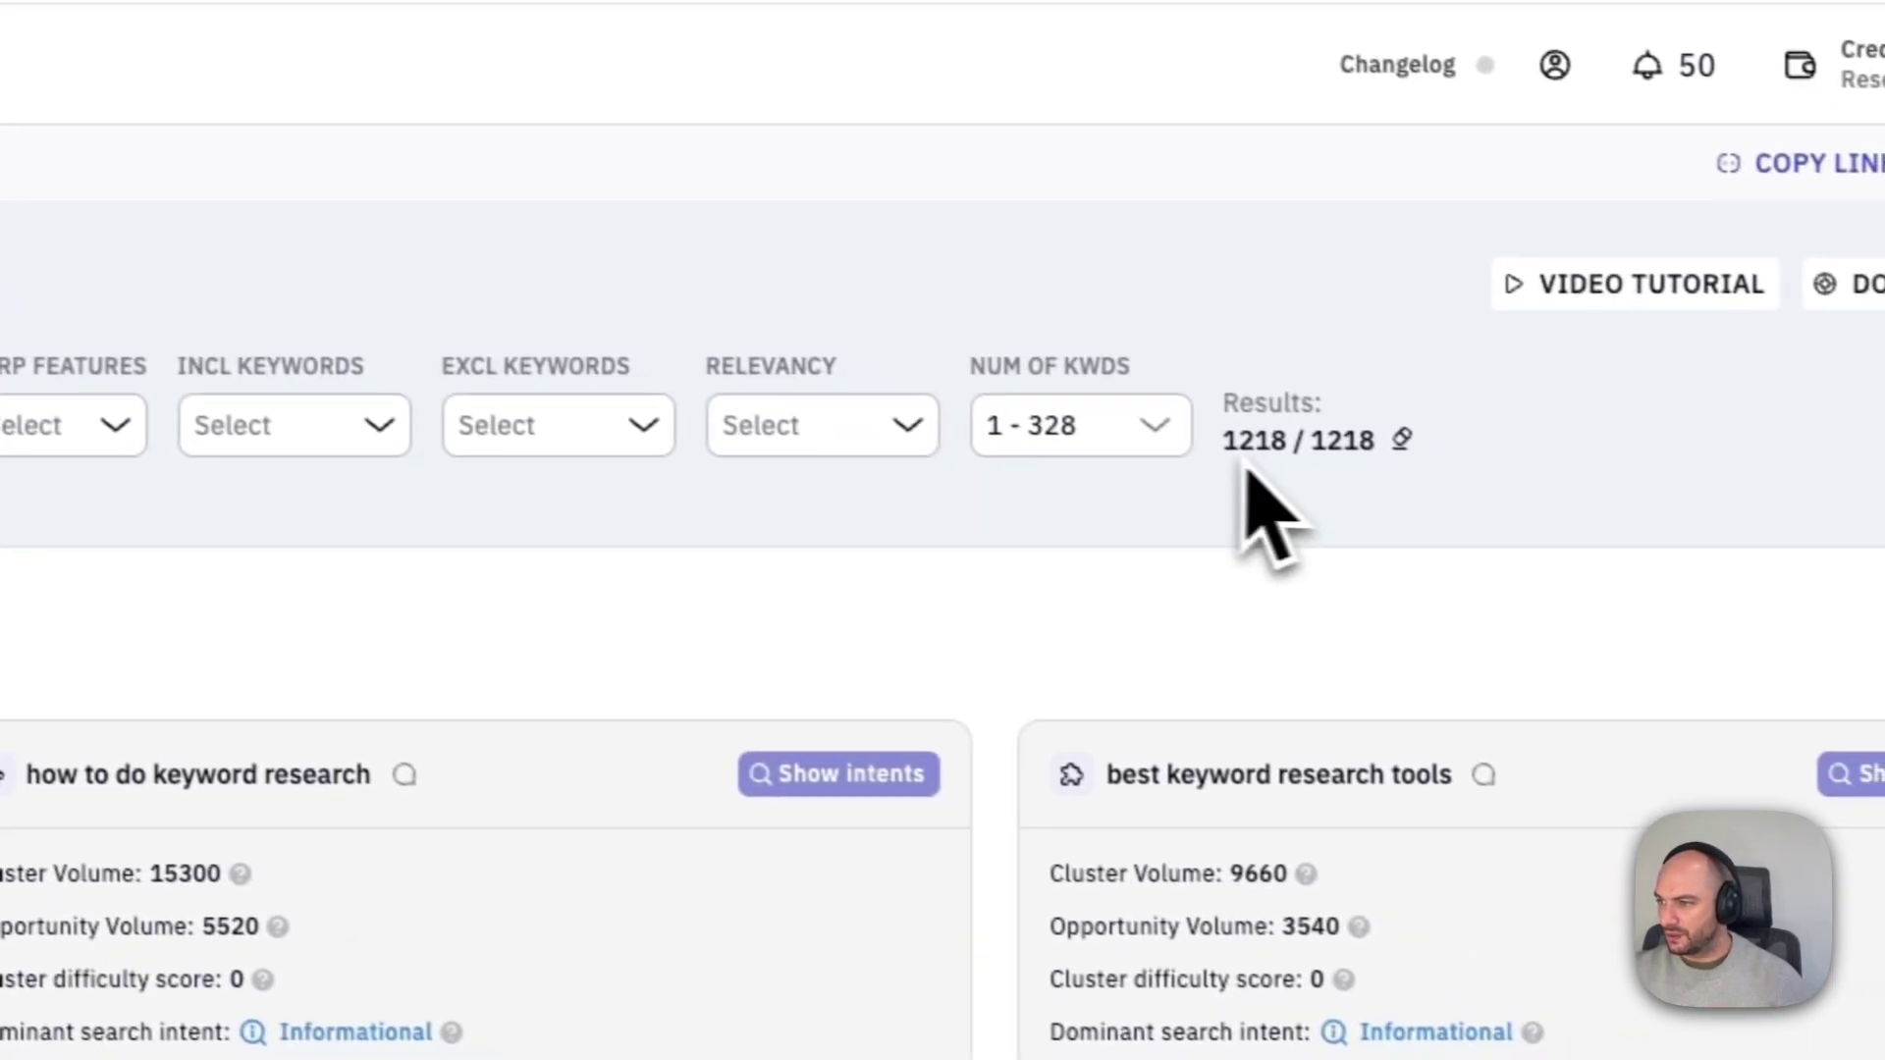
left_click_drag(1225, 442, 1376, 444)
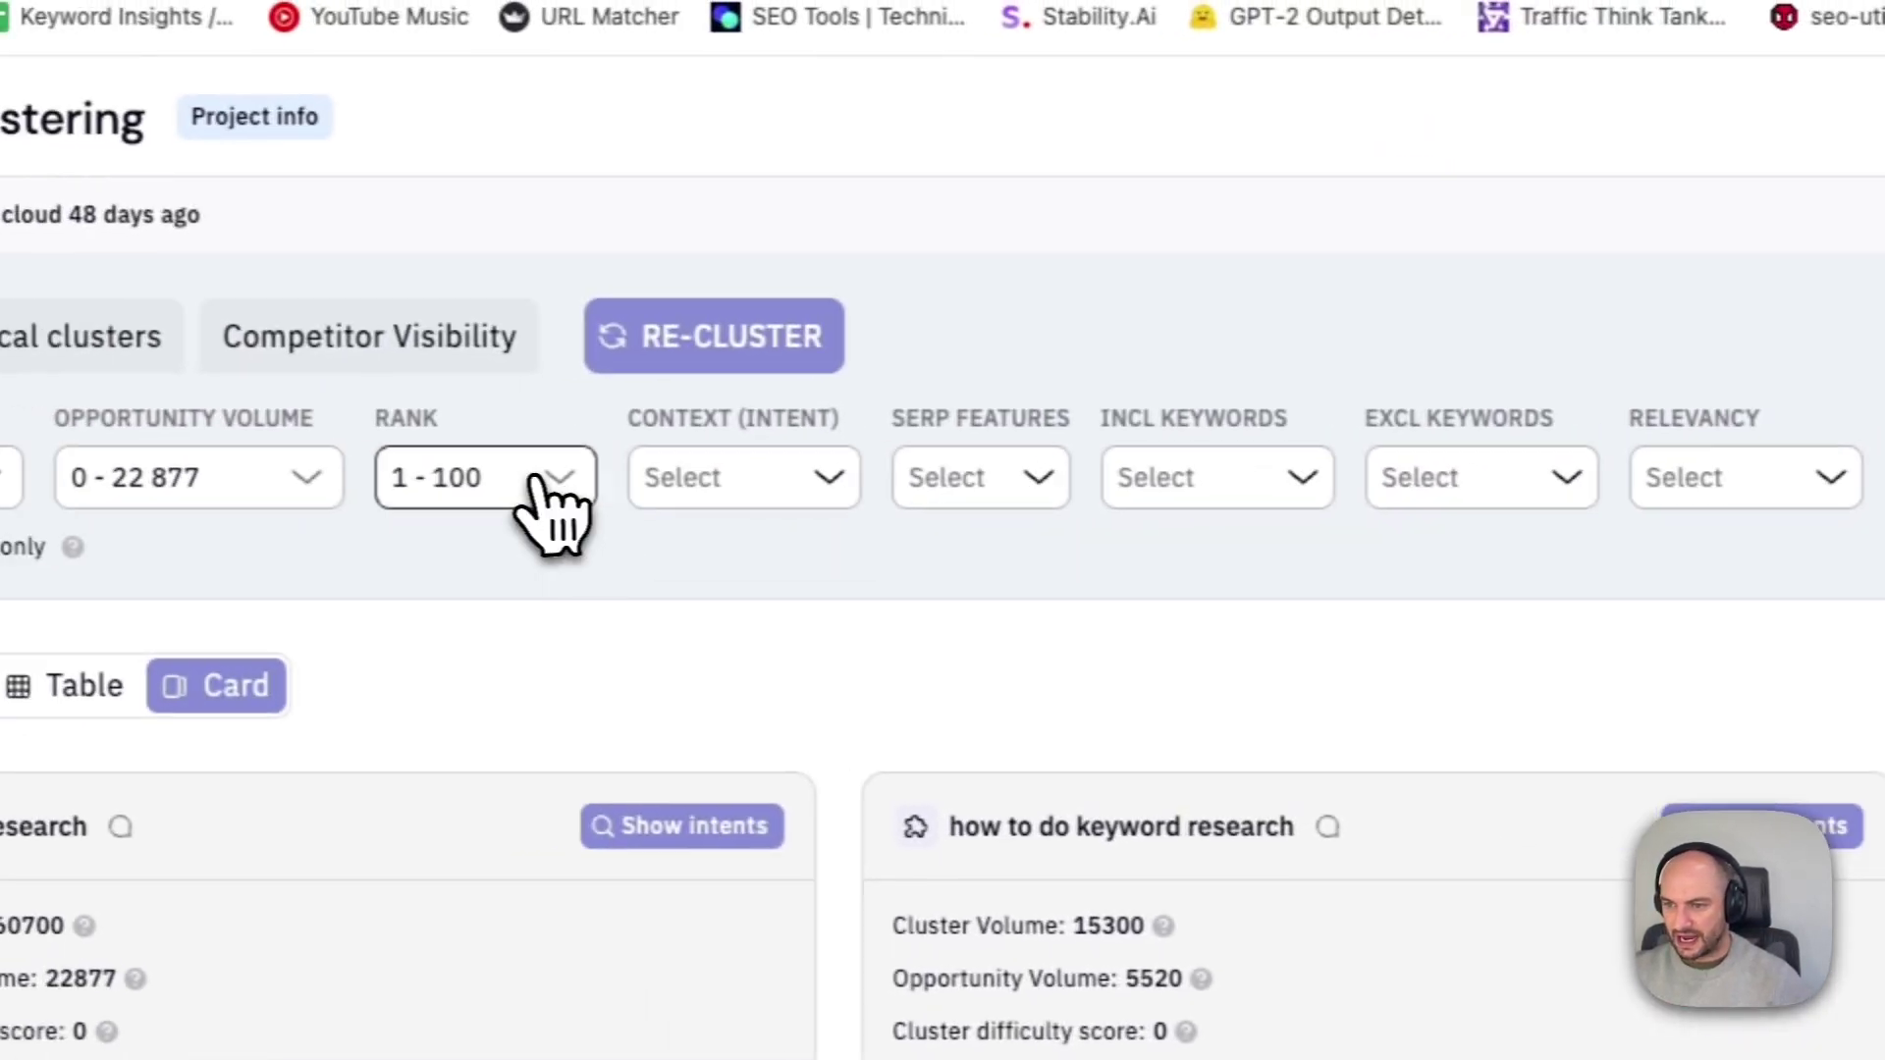
- Limit clusters to rank 80–100 and Informational intent
left_click(547, 505)
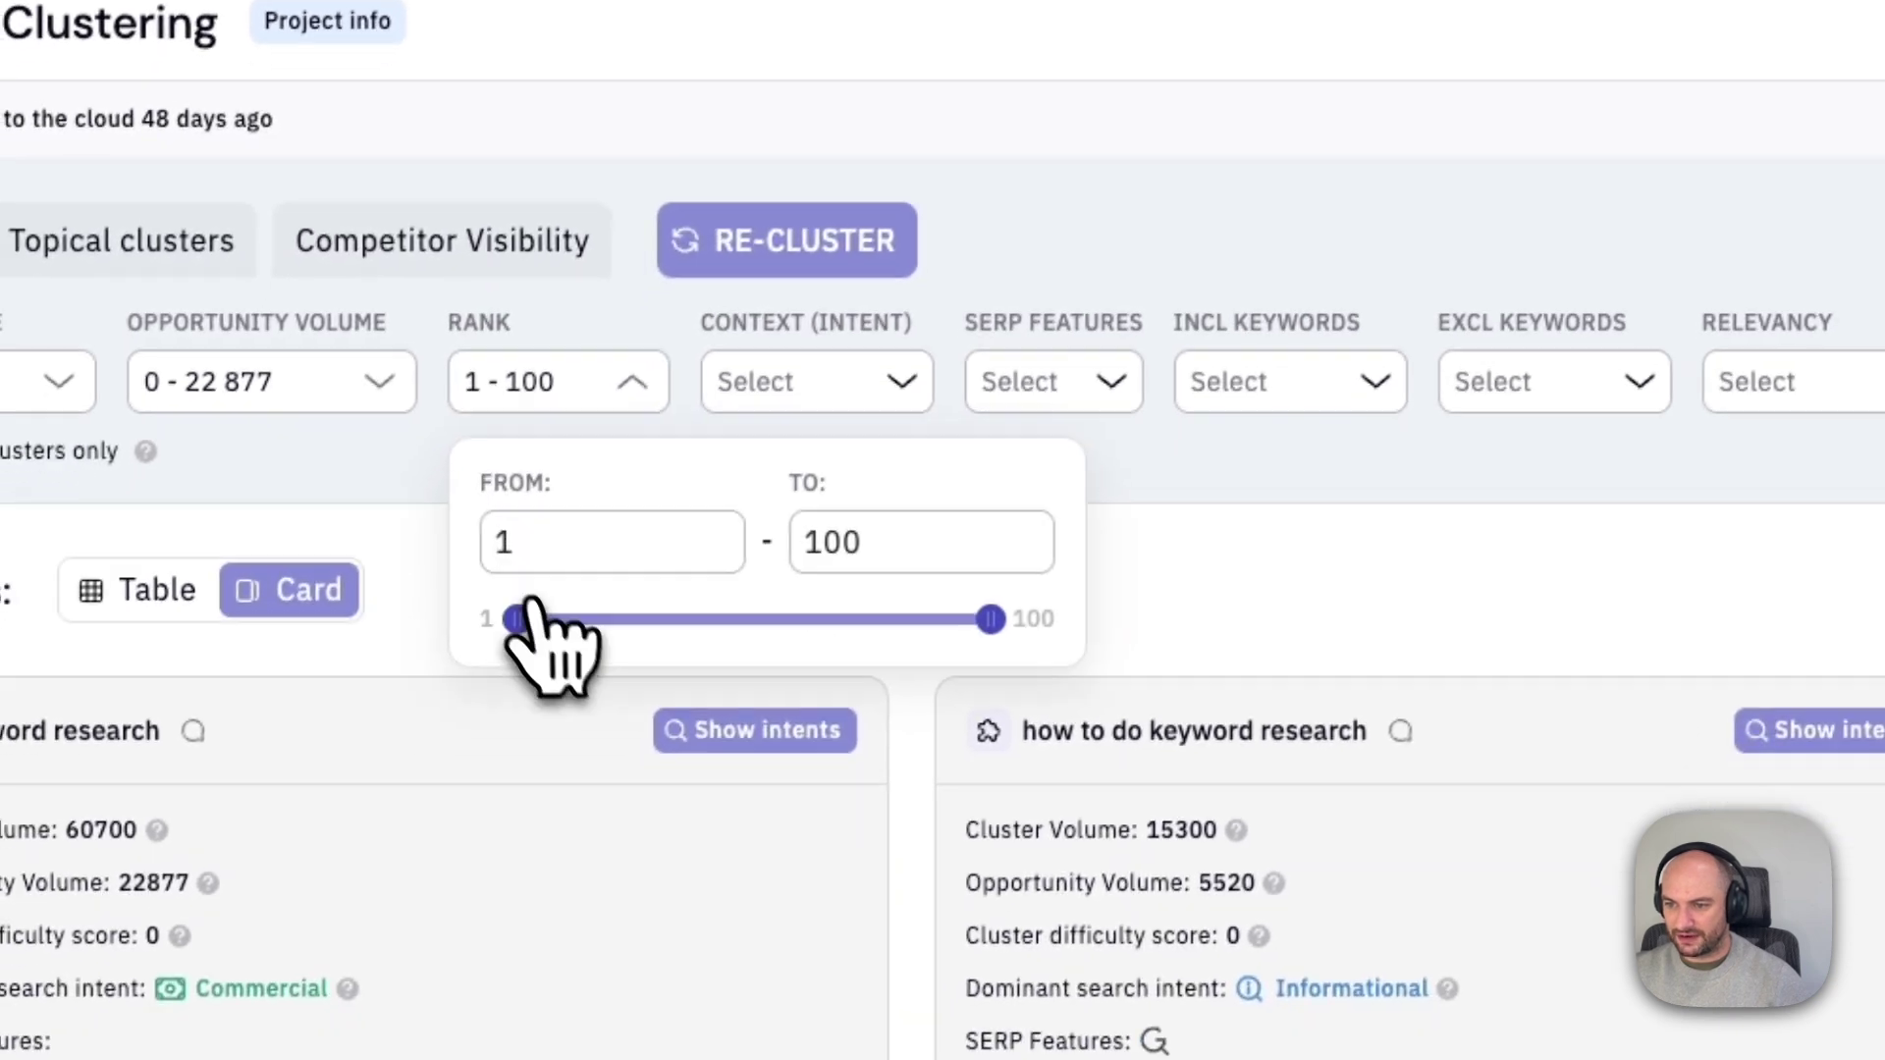
left_click_drag(530, 602, 784, 611)
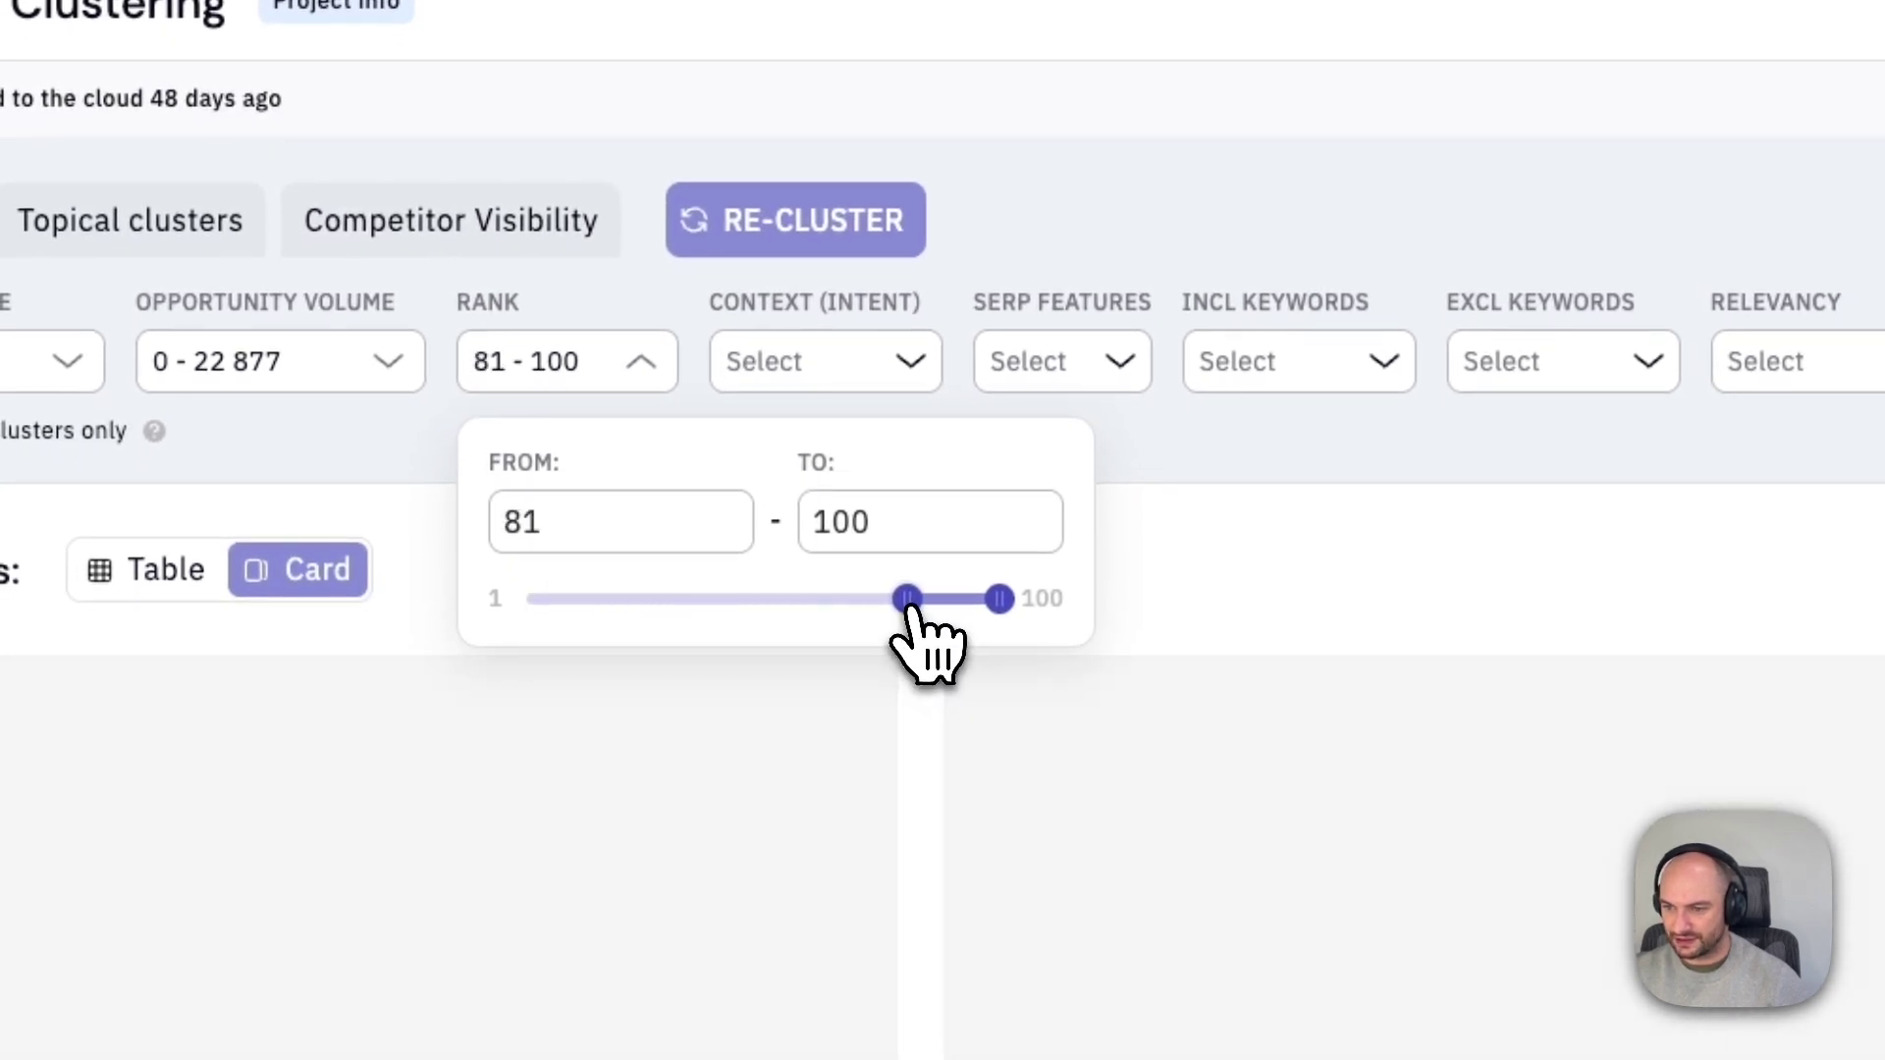
left_click(1441, 584)
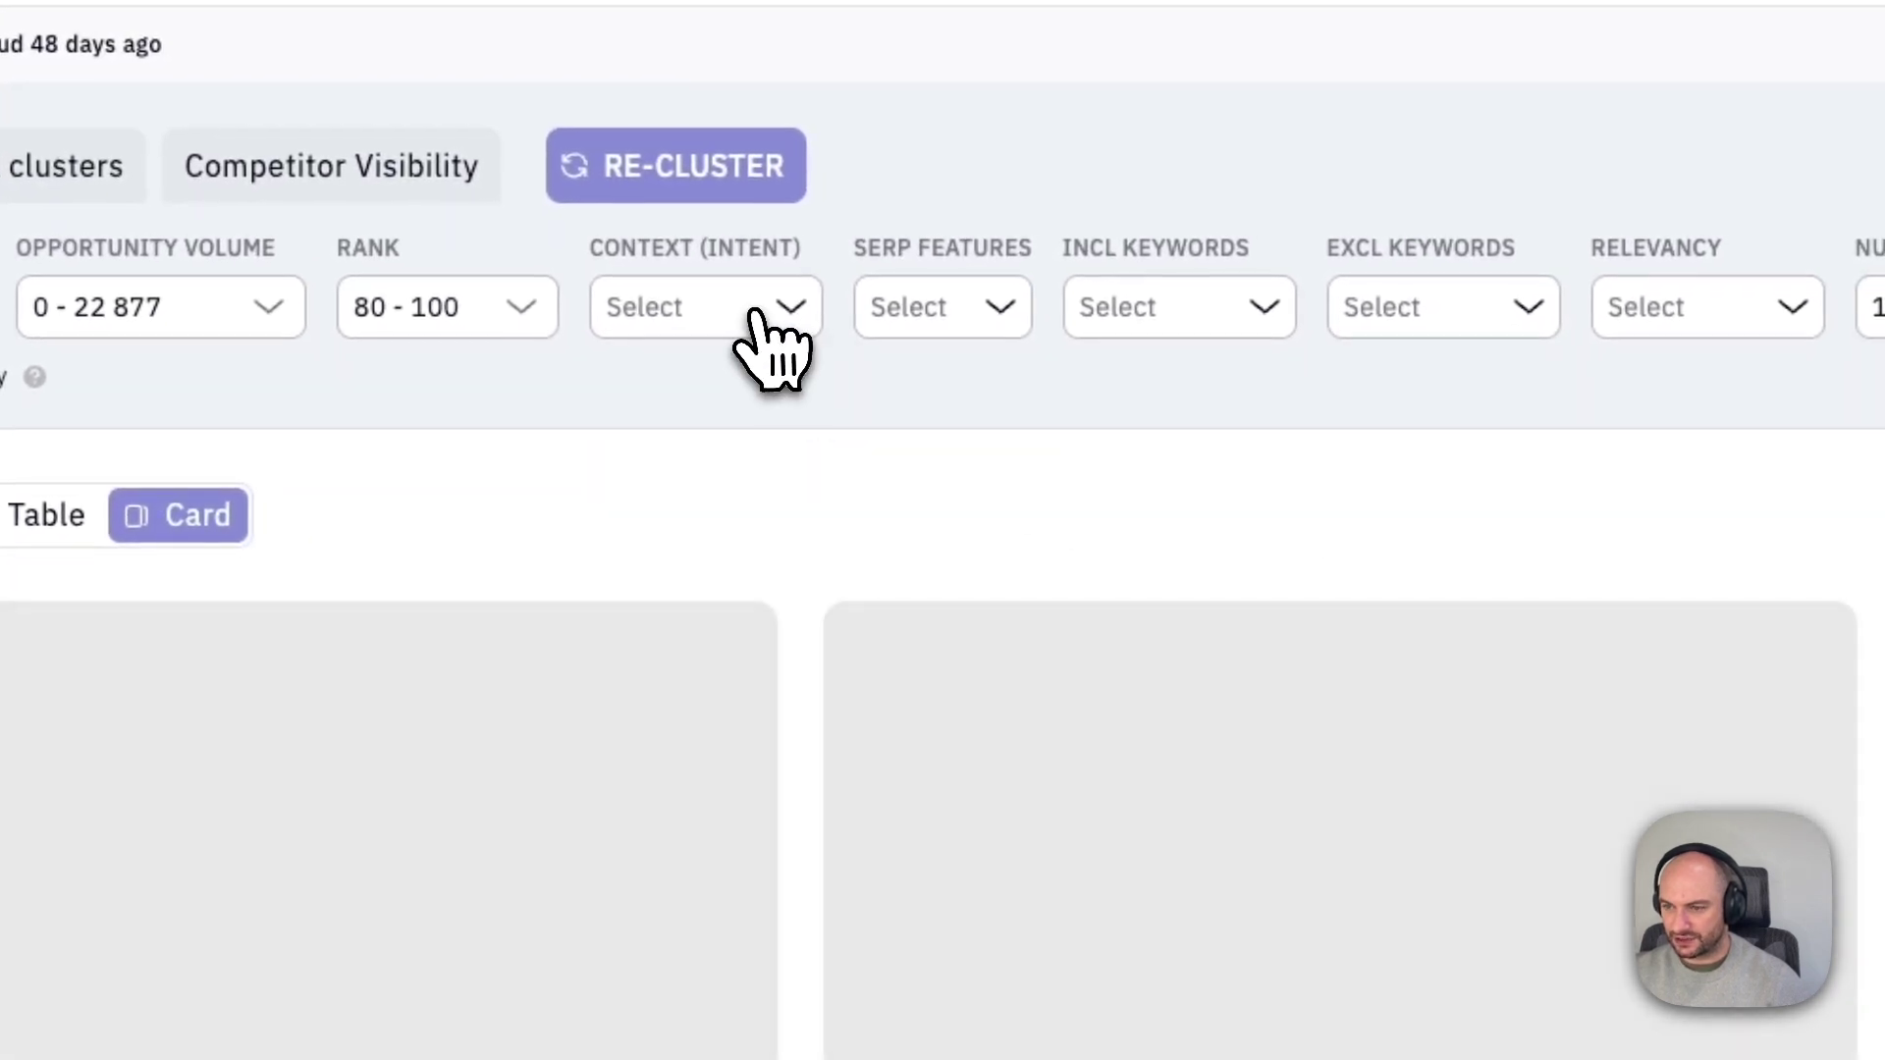
left_click(771, 334)
left_click(541, 469)
left_click(822, 743)
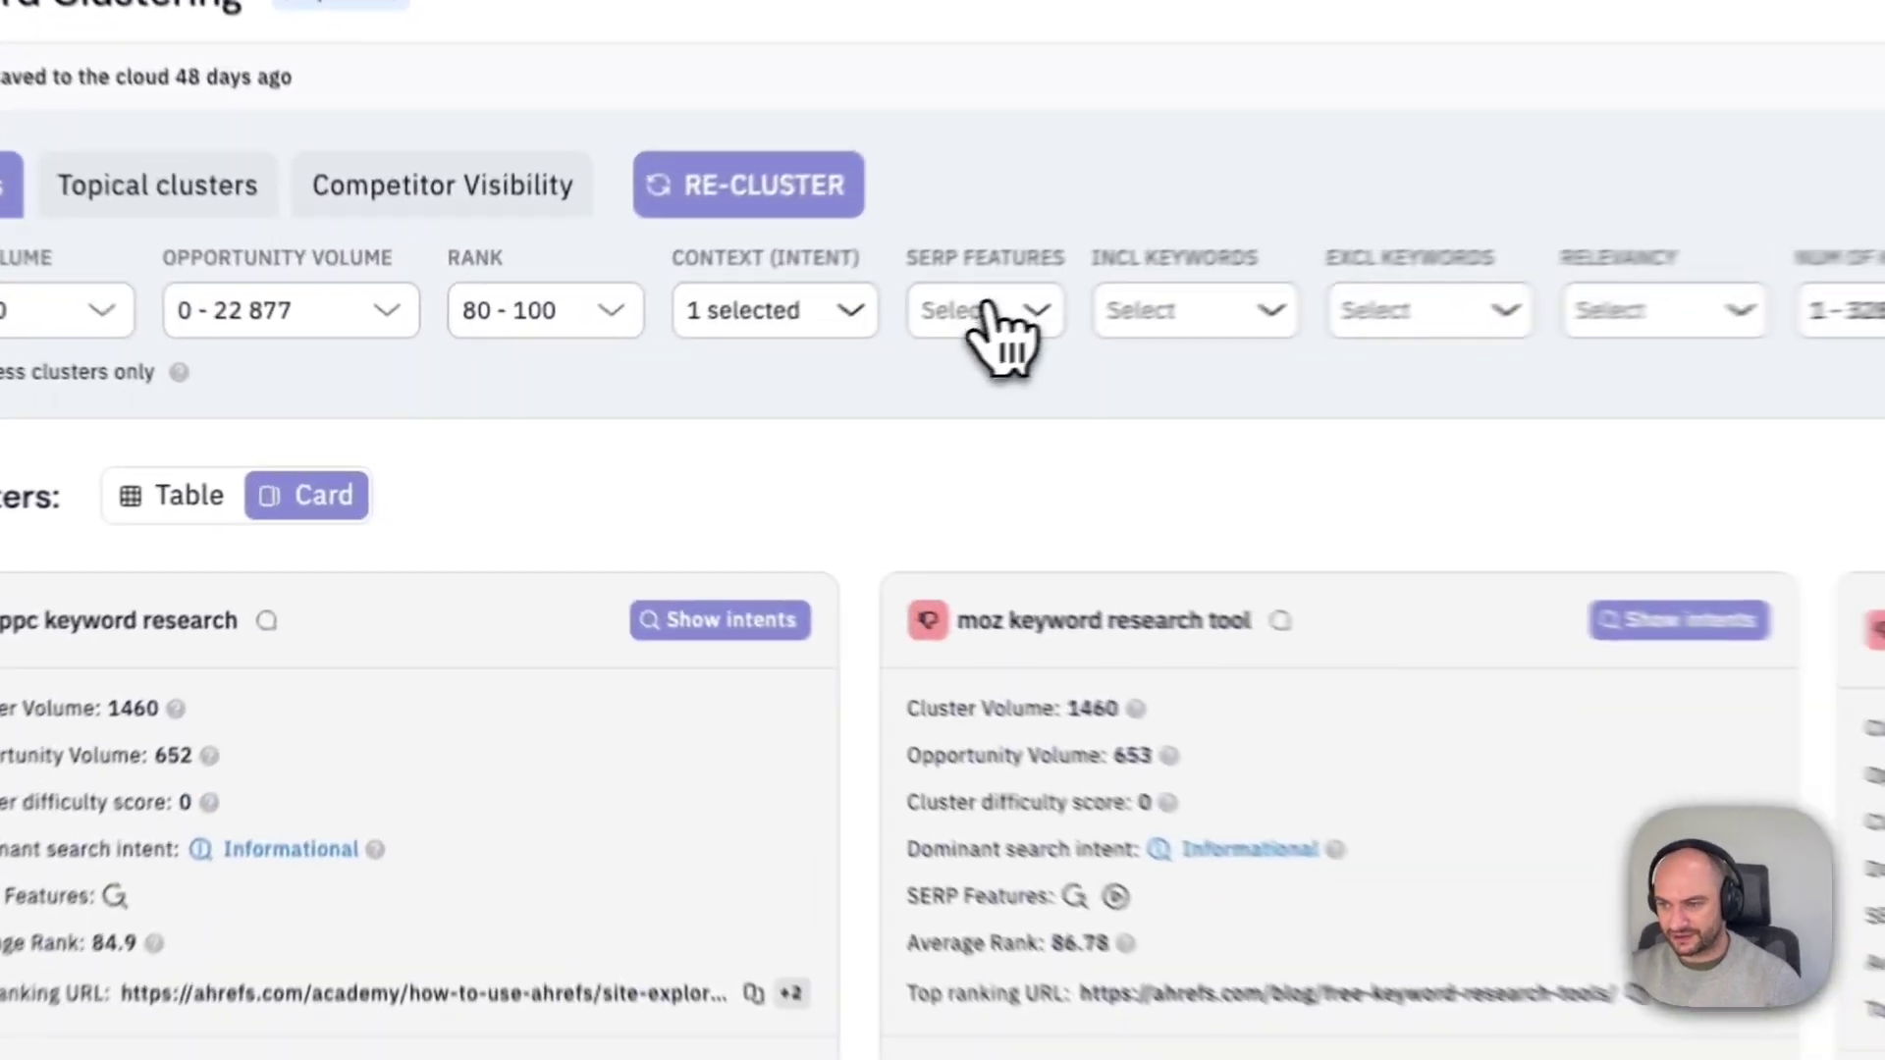
- Exclude clusters with an AI Overview SERP feature
left_click(985, 308)
left_click(881, 469)
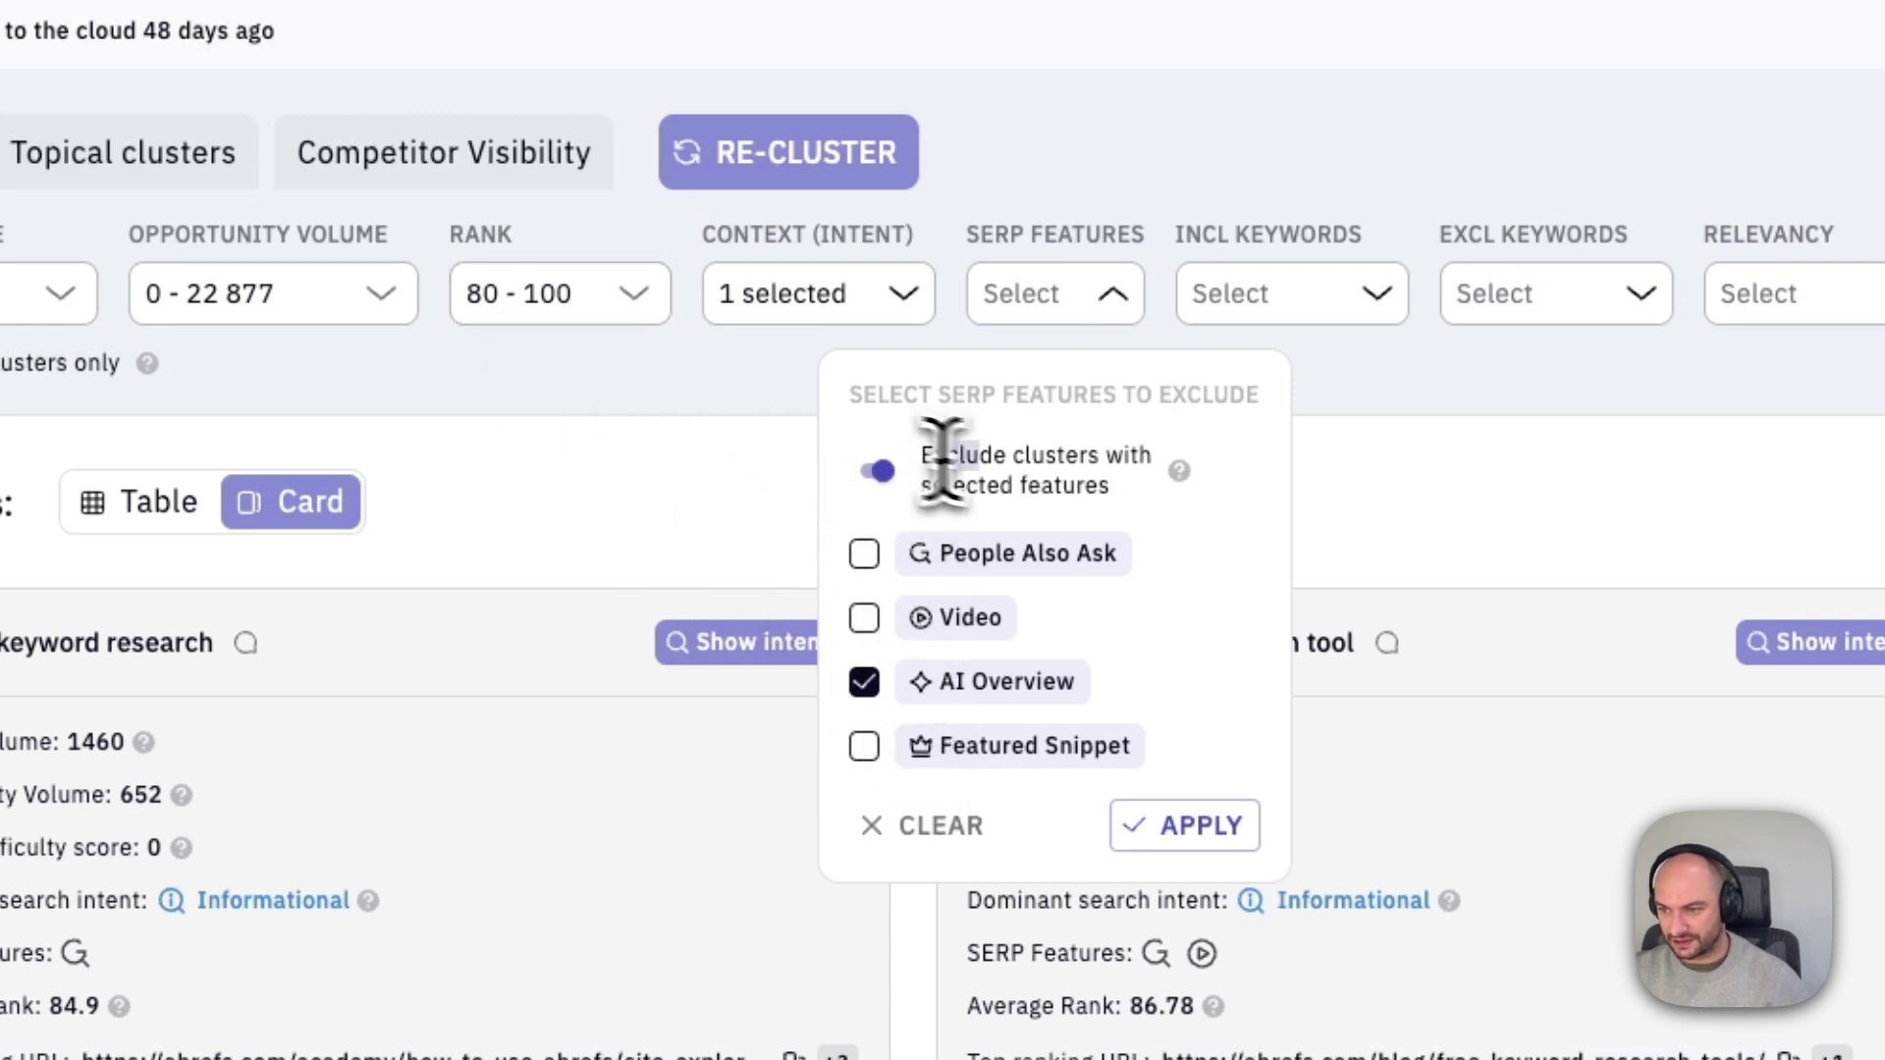
left_click(1169, 830)
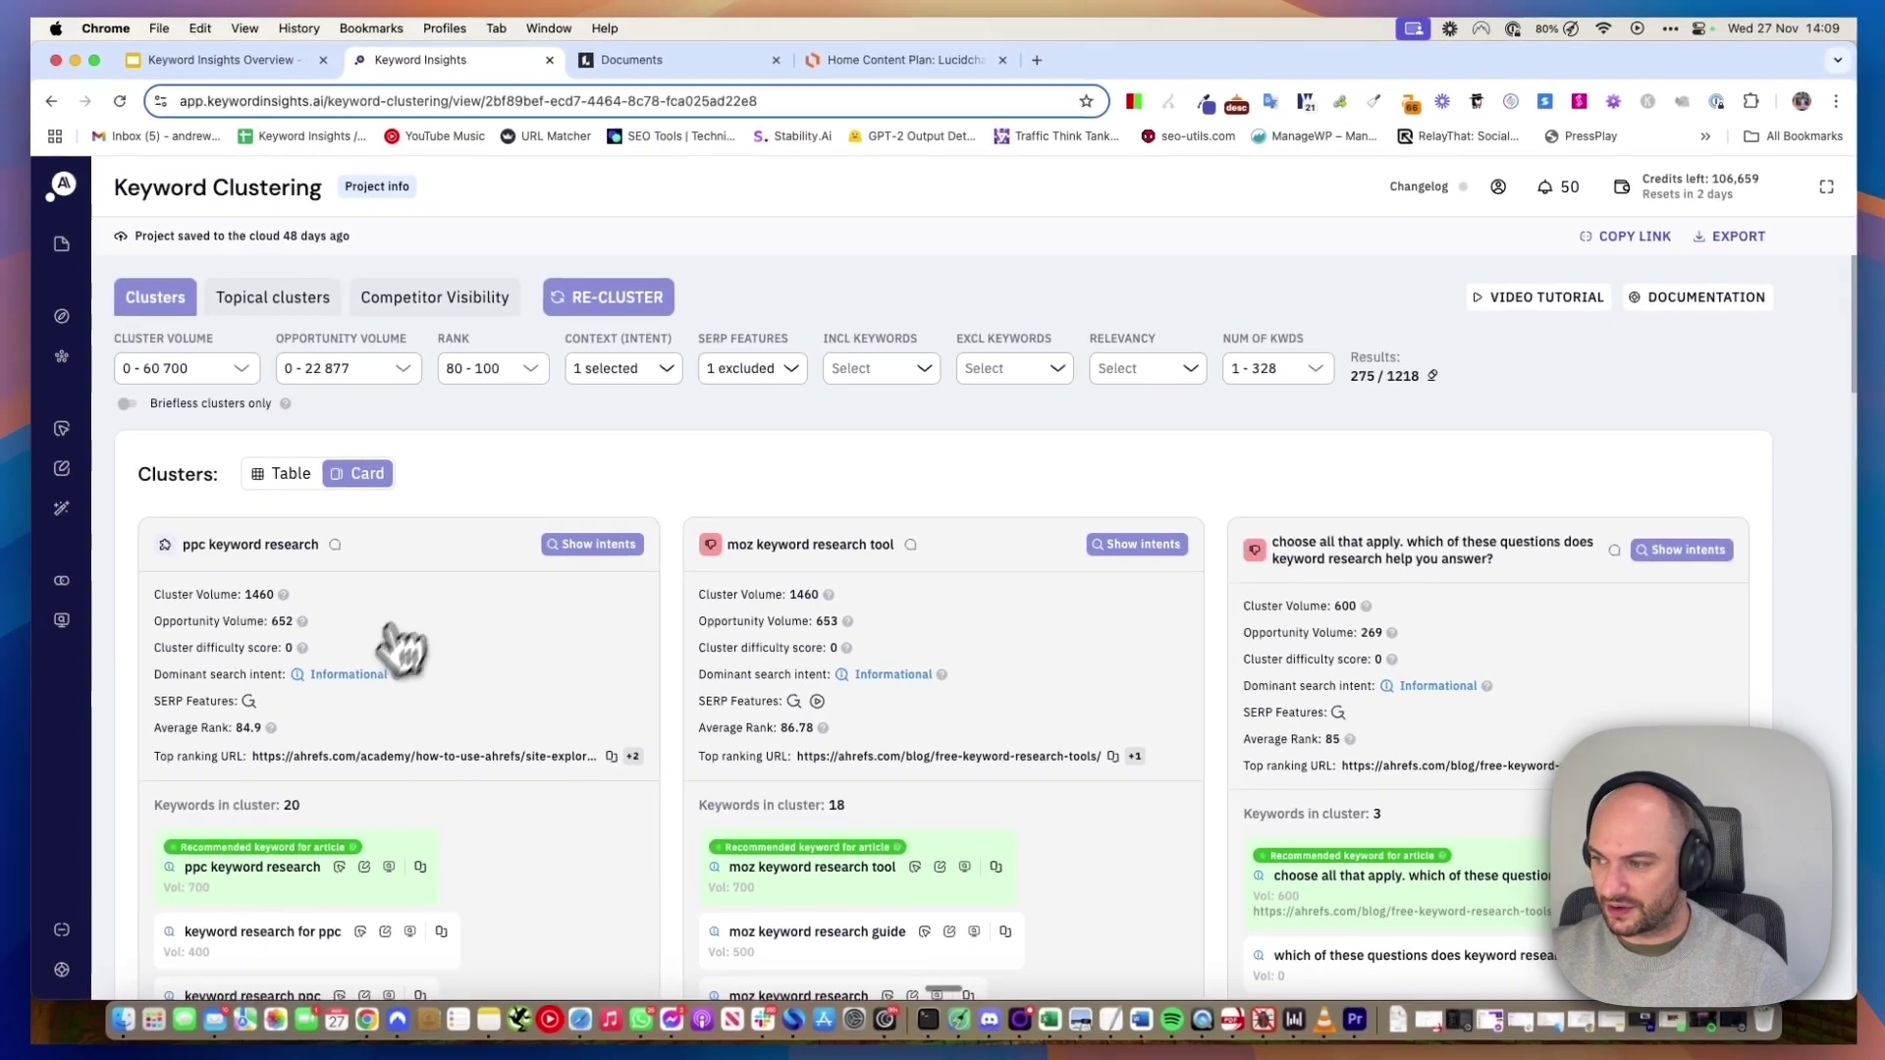
scroll(402, 648, "down", 10)
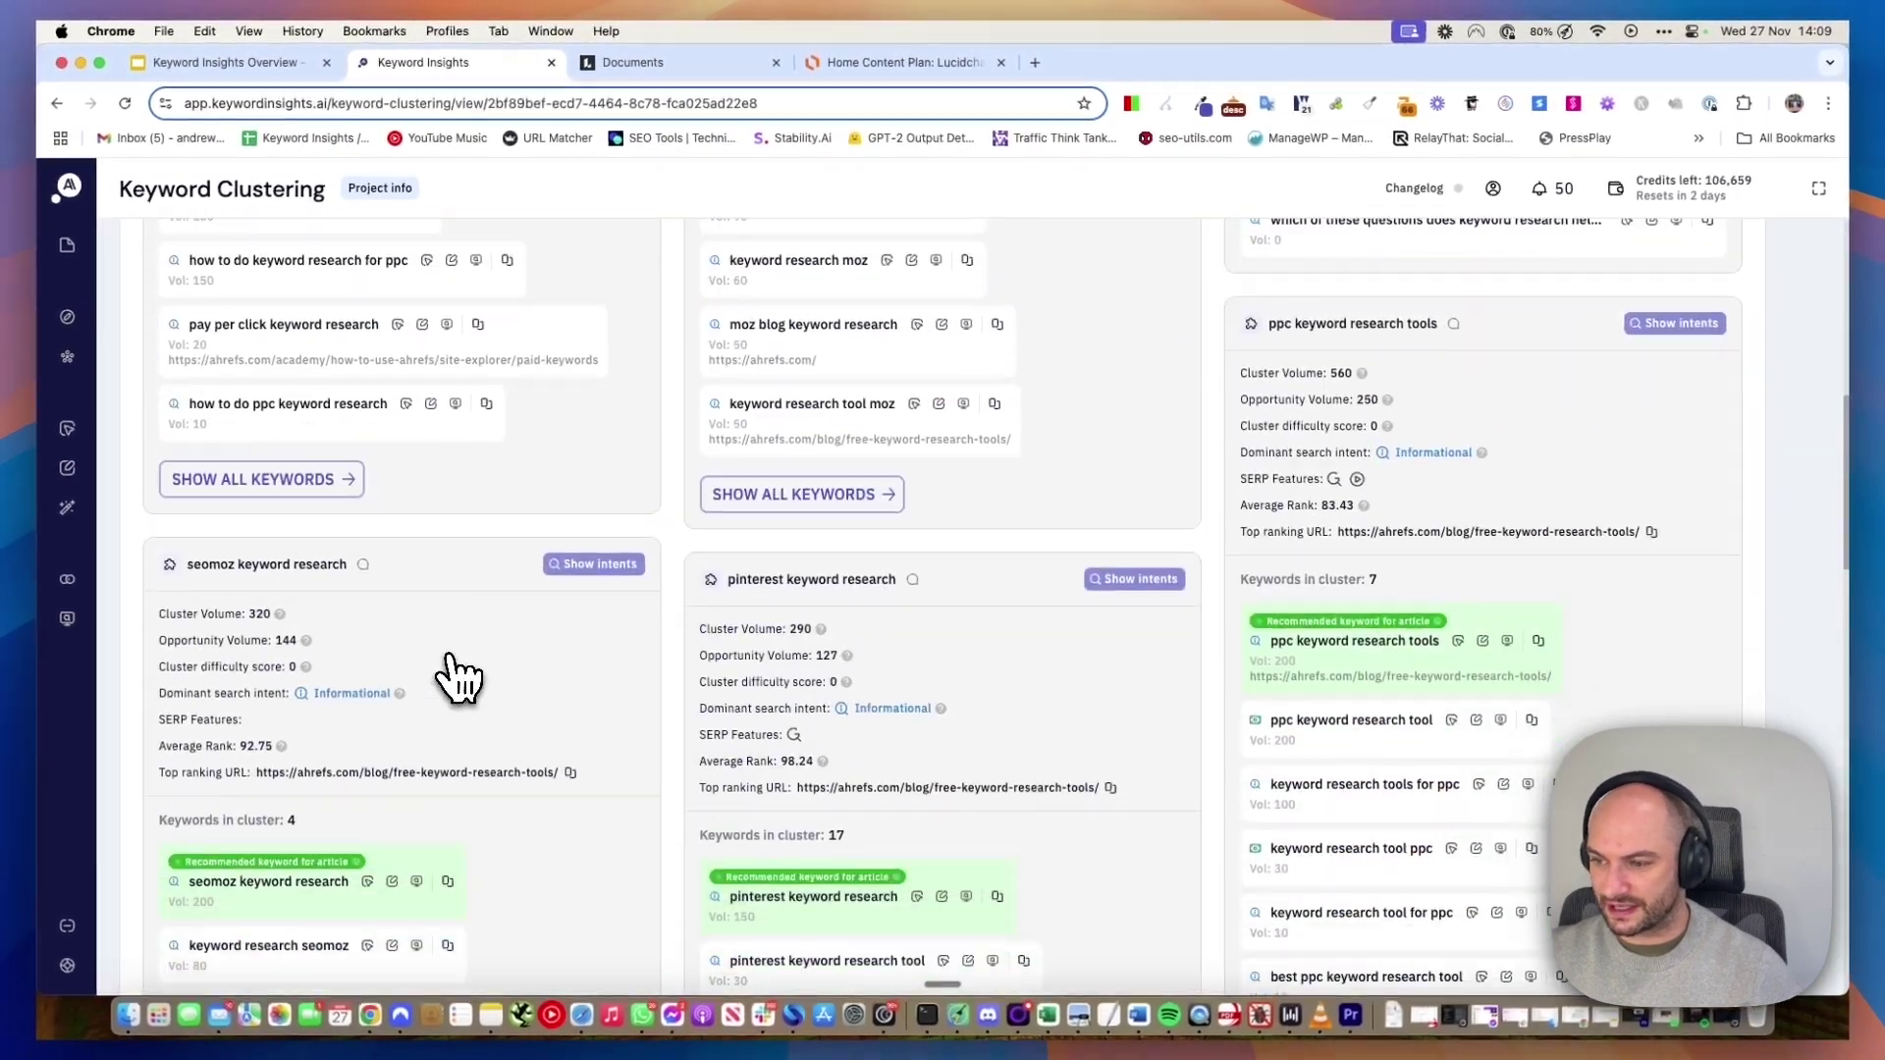
scroll(520, 734, "up", 1)
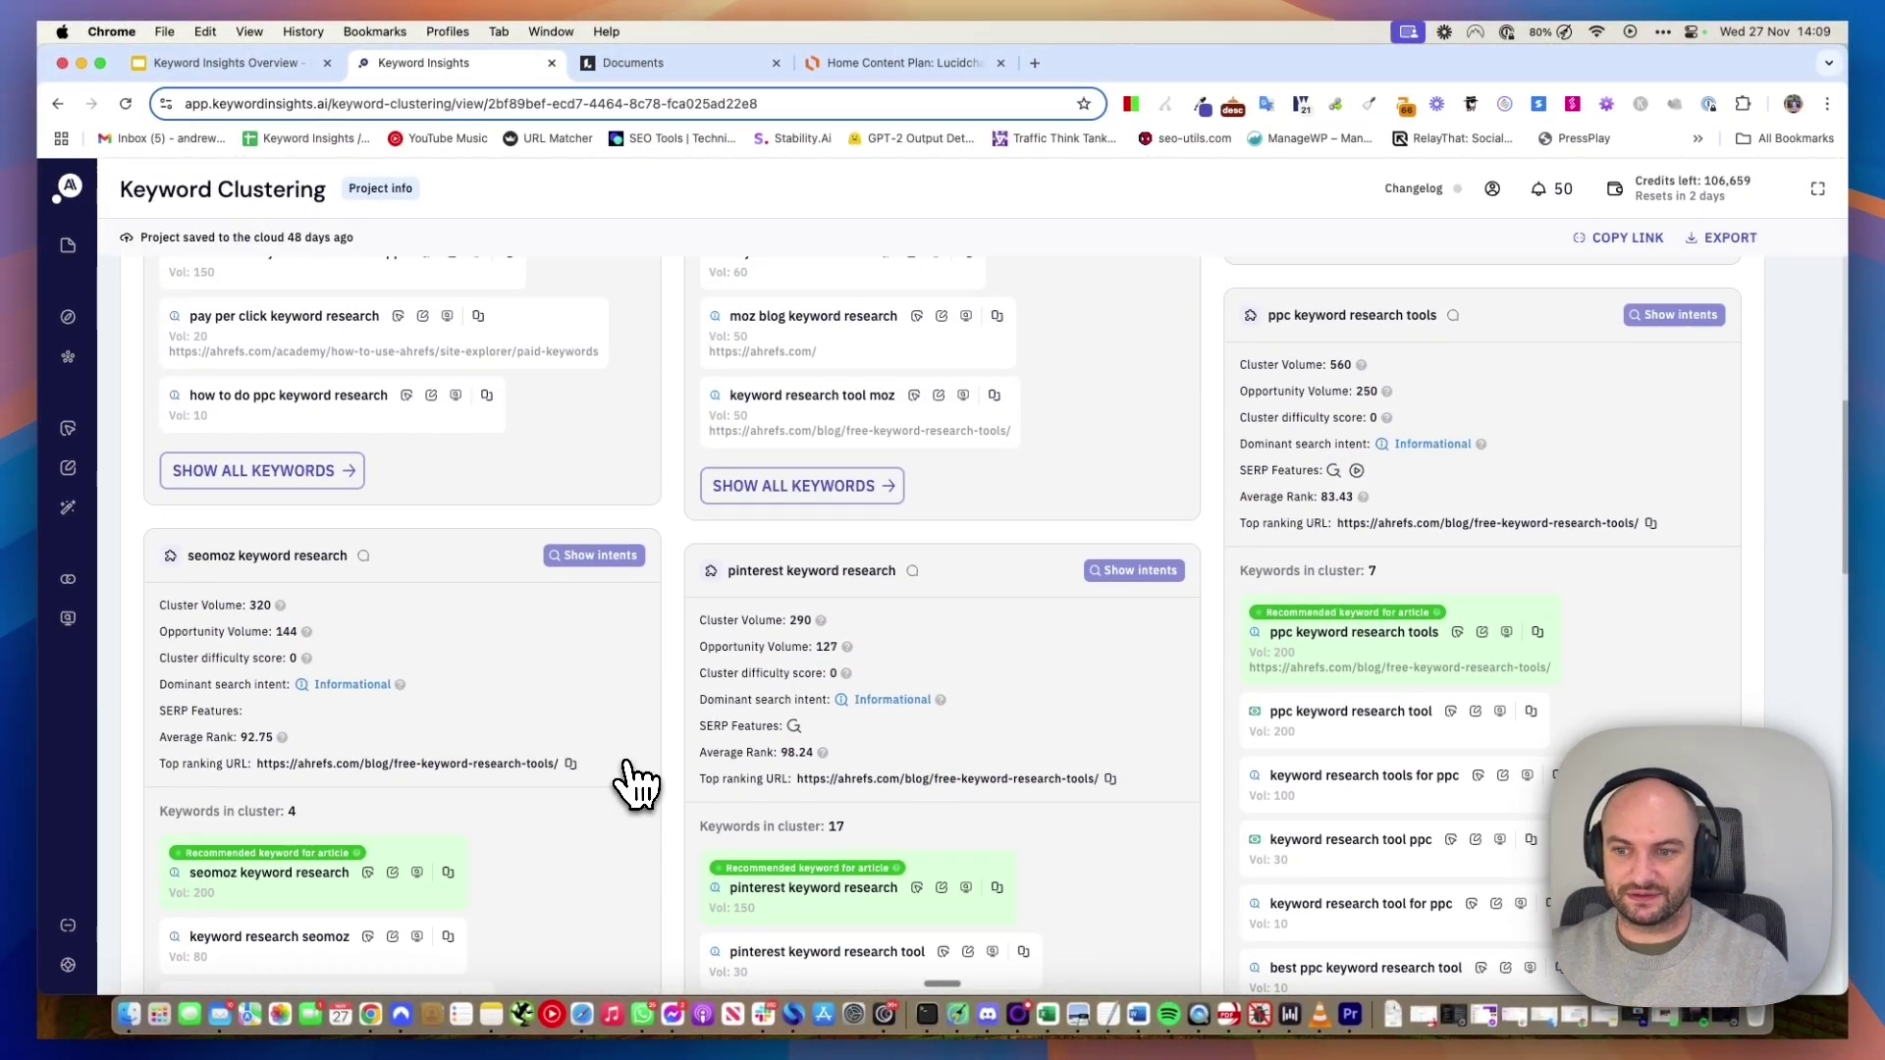
- Scroll through the filtered cluster cards (275 of 1218) with two briefs queued
scroll(609, 727, "up", 10)
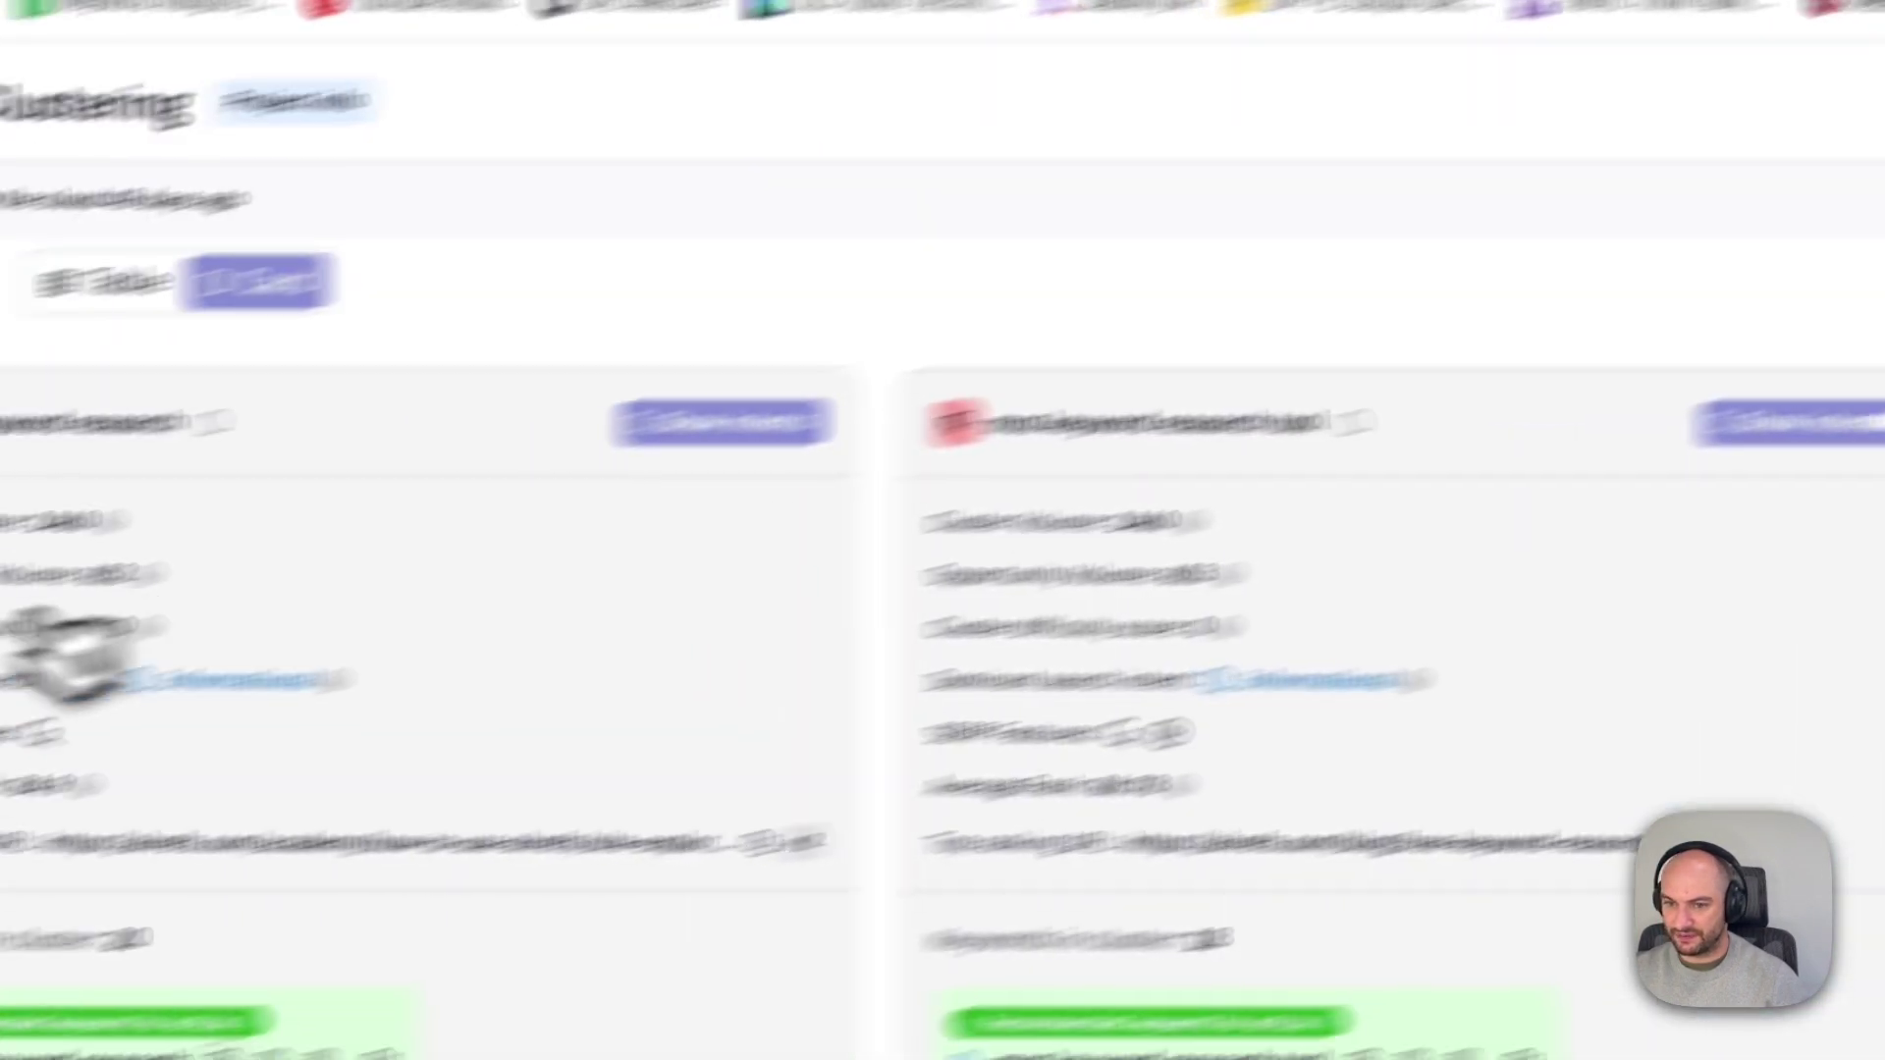
mouse_move(93, 539)
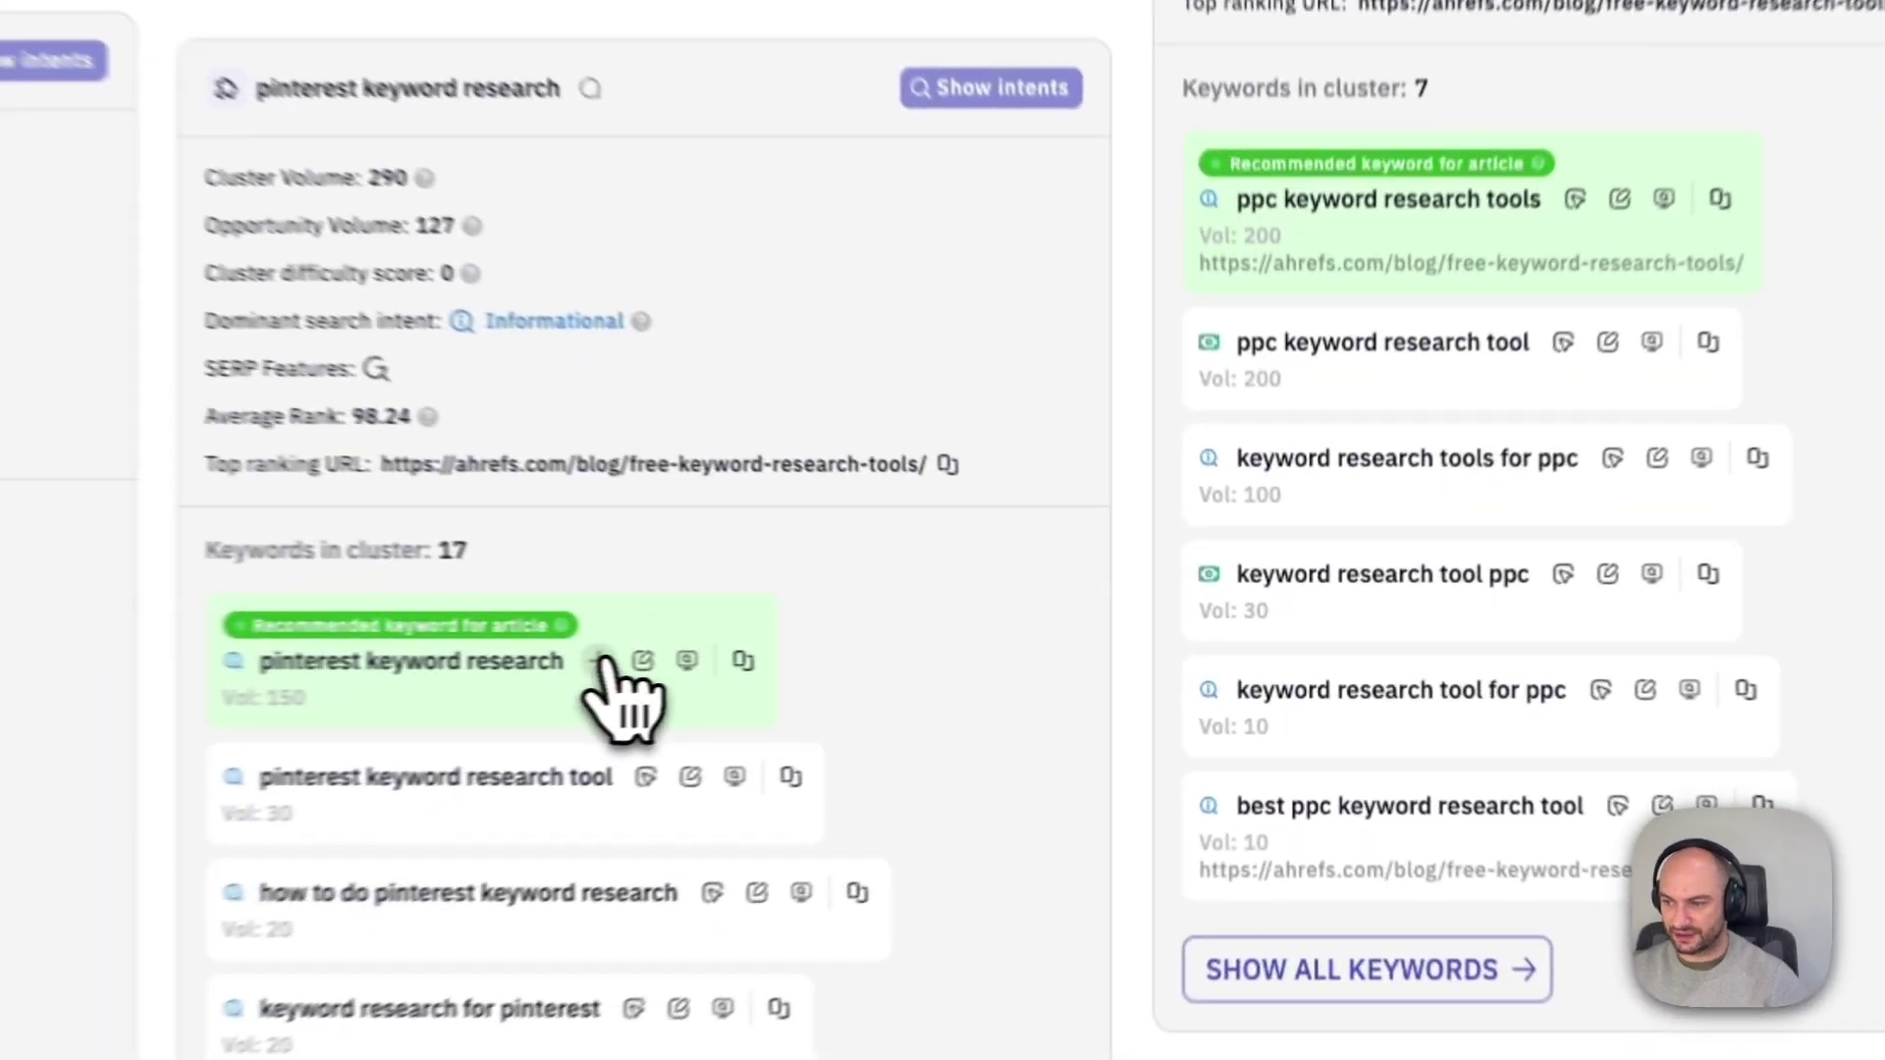
scroll(1080, 589, "up", 15)
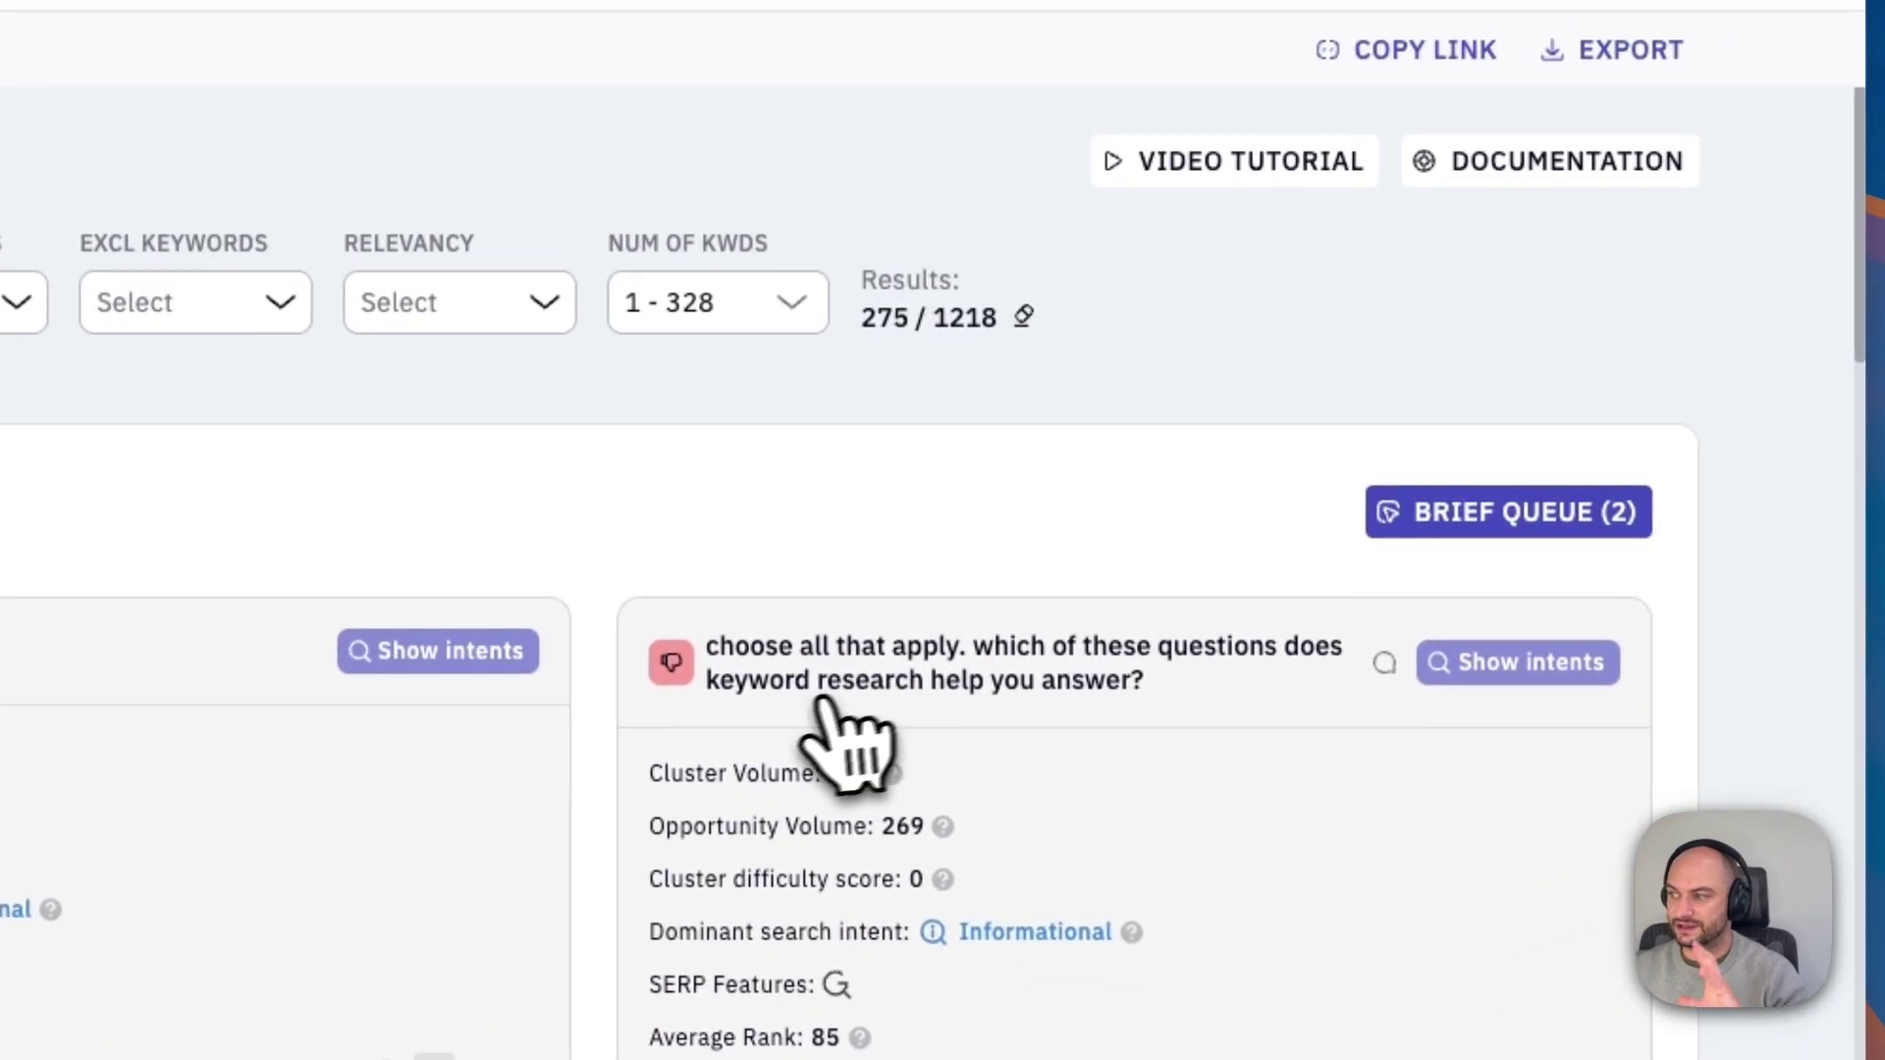
scroll(1103, 694, "down", 10)
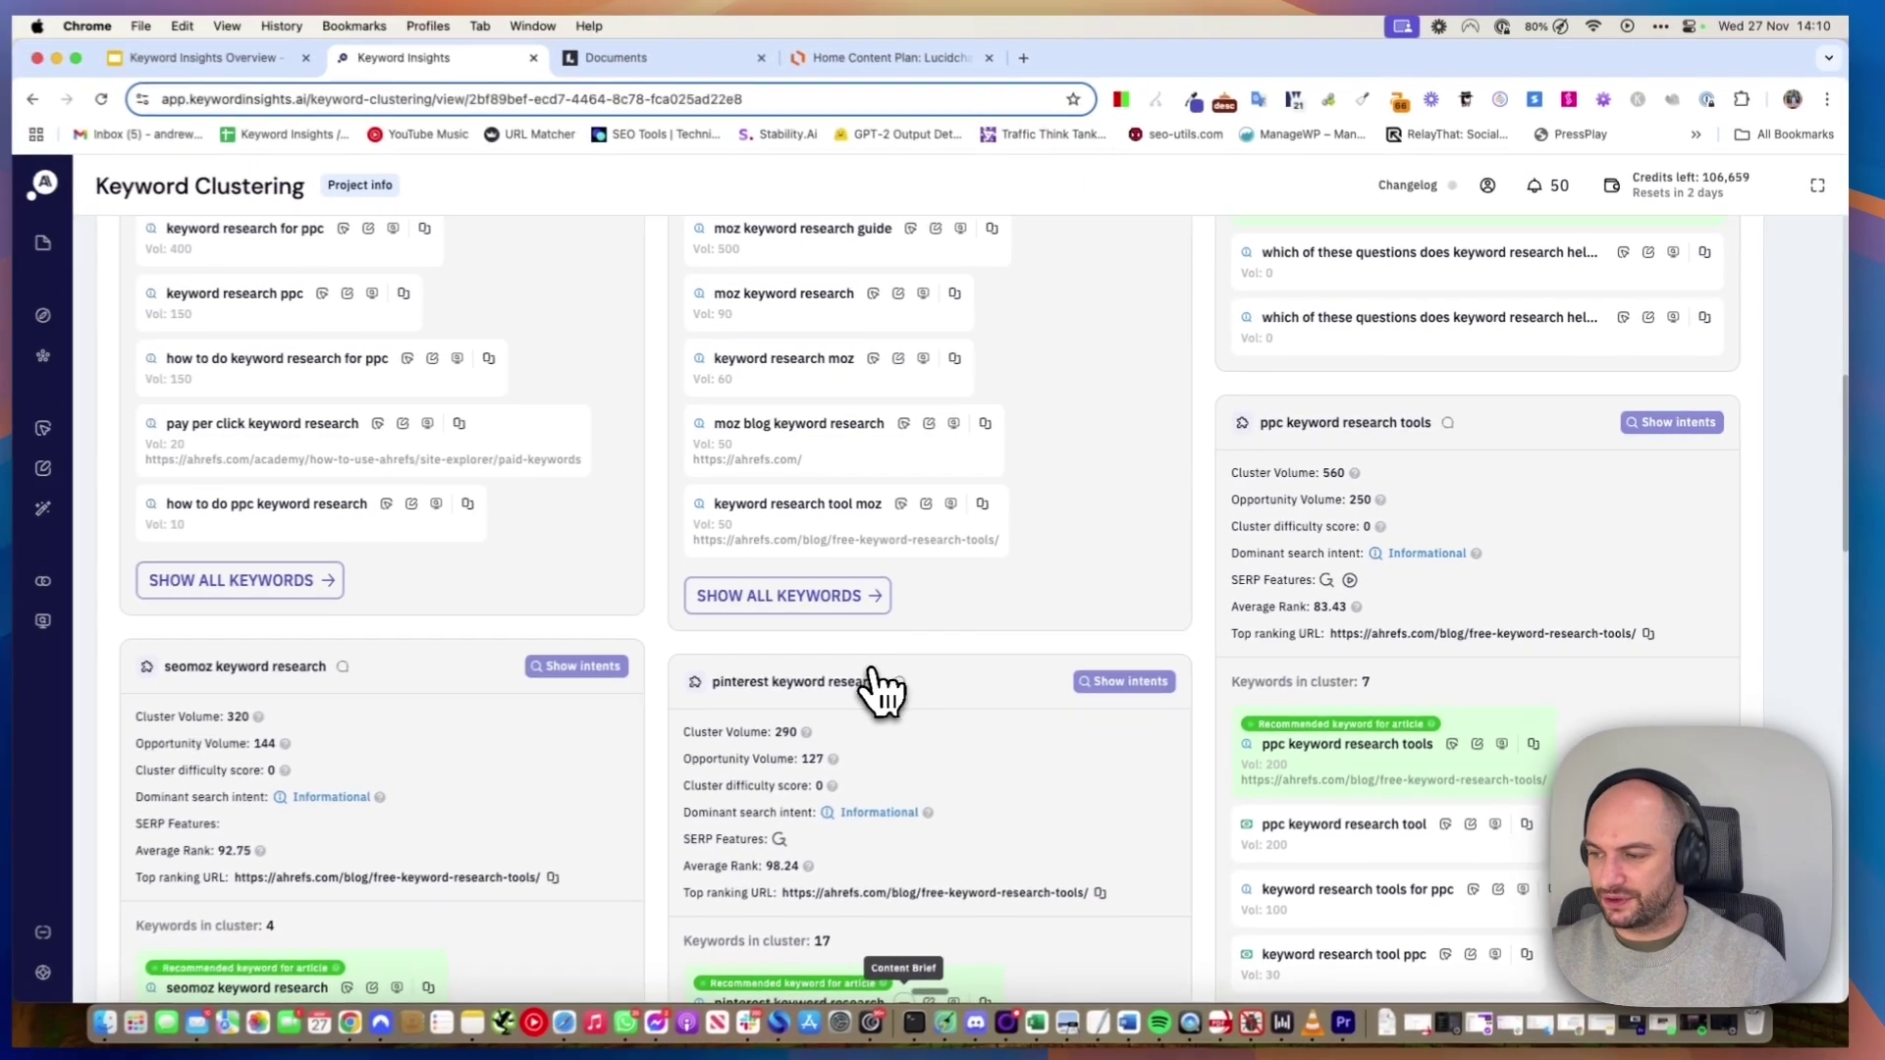
scroll(882, 690, "up", 15)
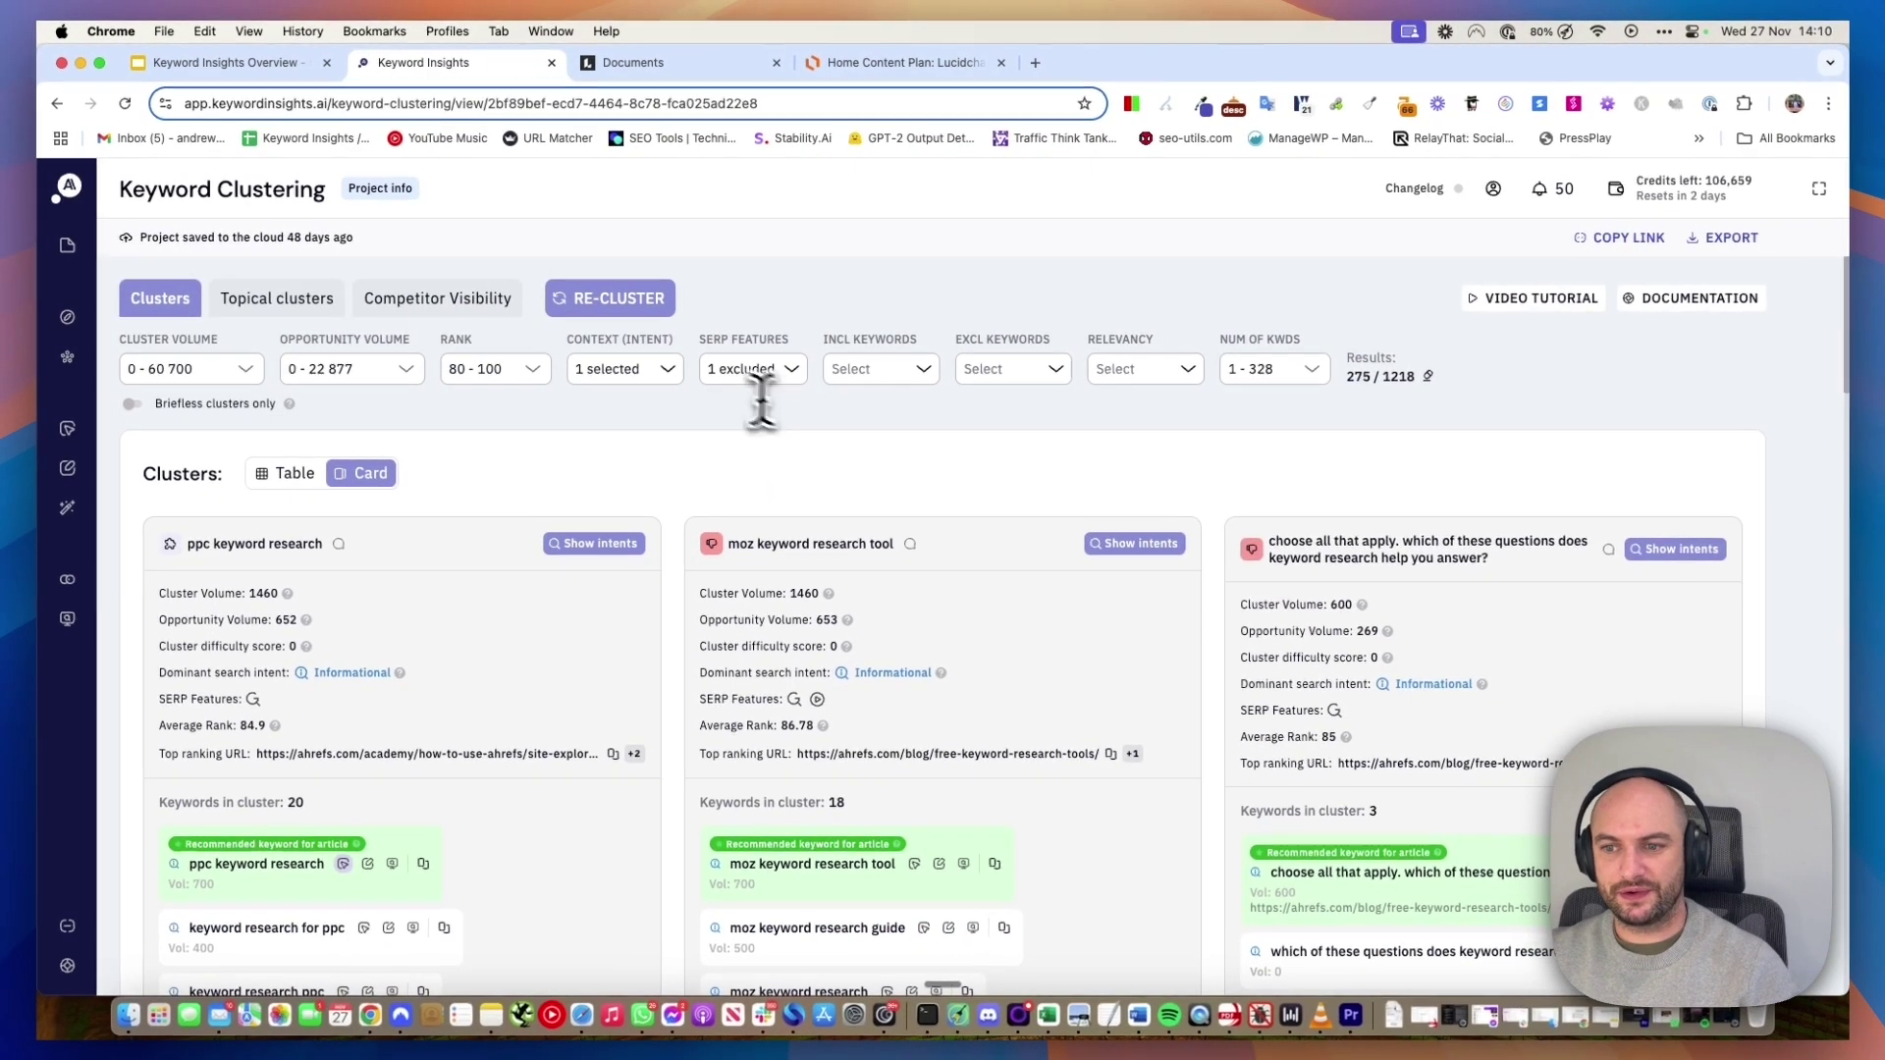
- Open Competitor Visibility, check Project info's 3758 total keywords, then show blog.hubspot.com's stats
left_click(420, 301)
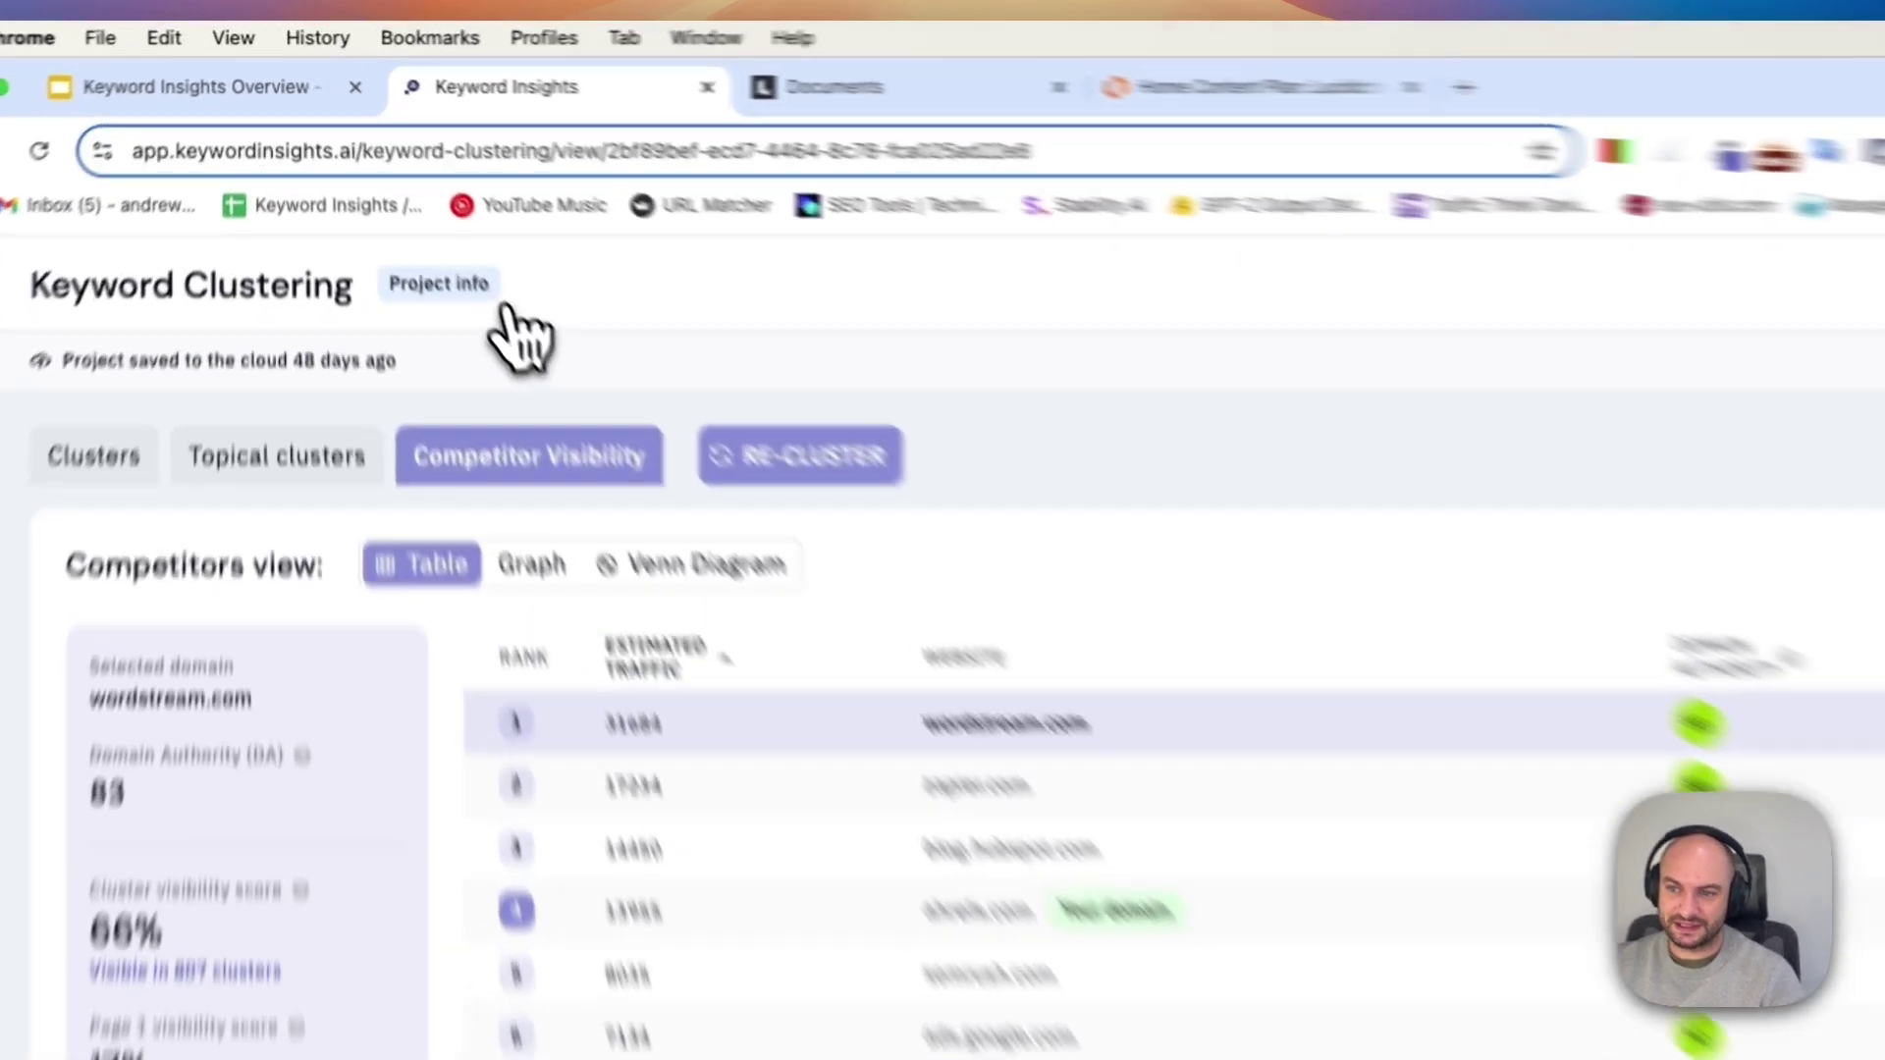
left_click(388, 188)
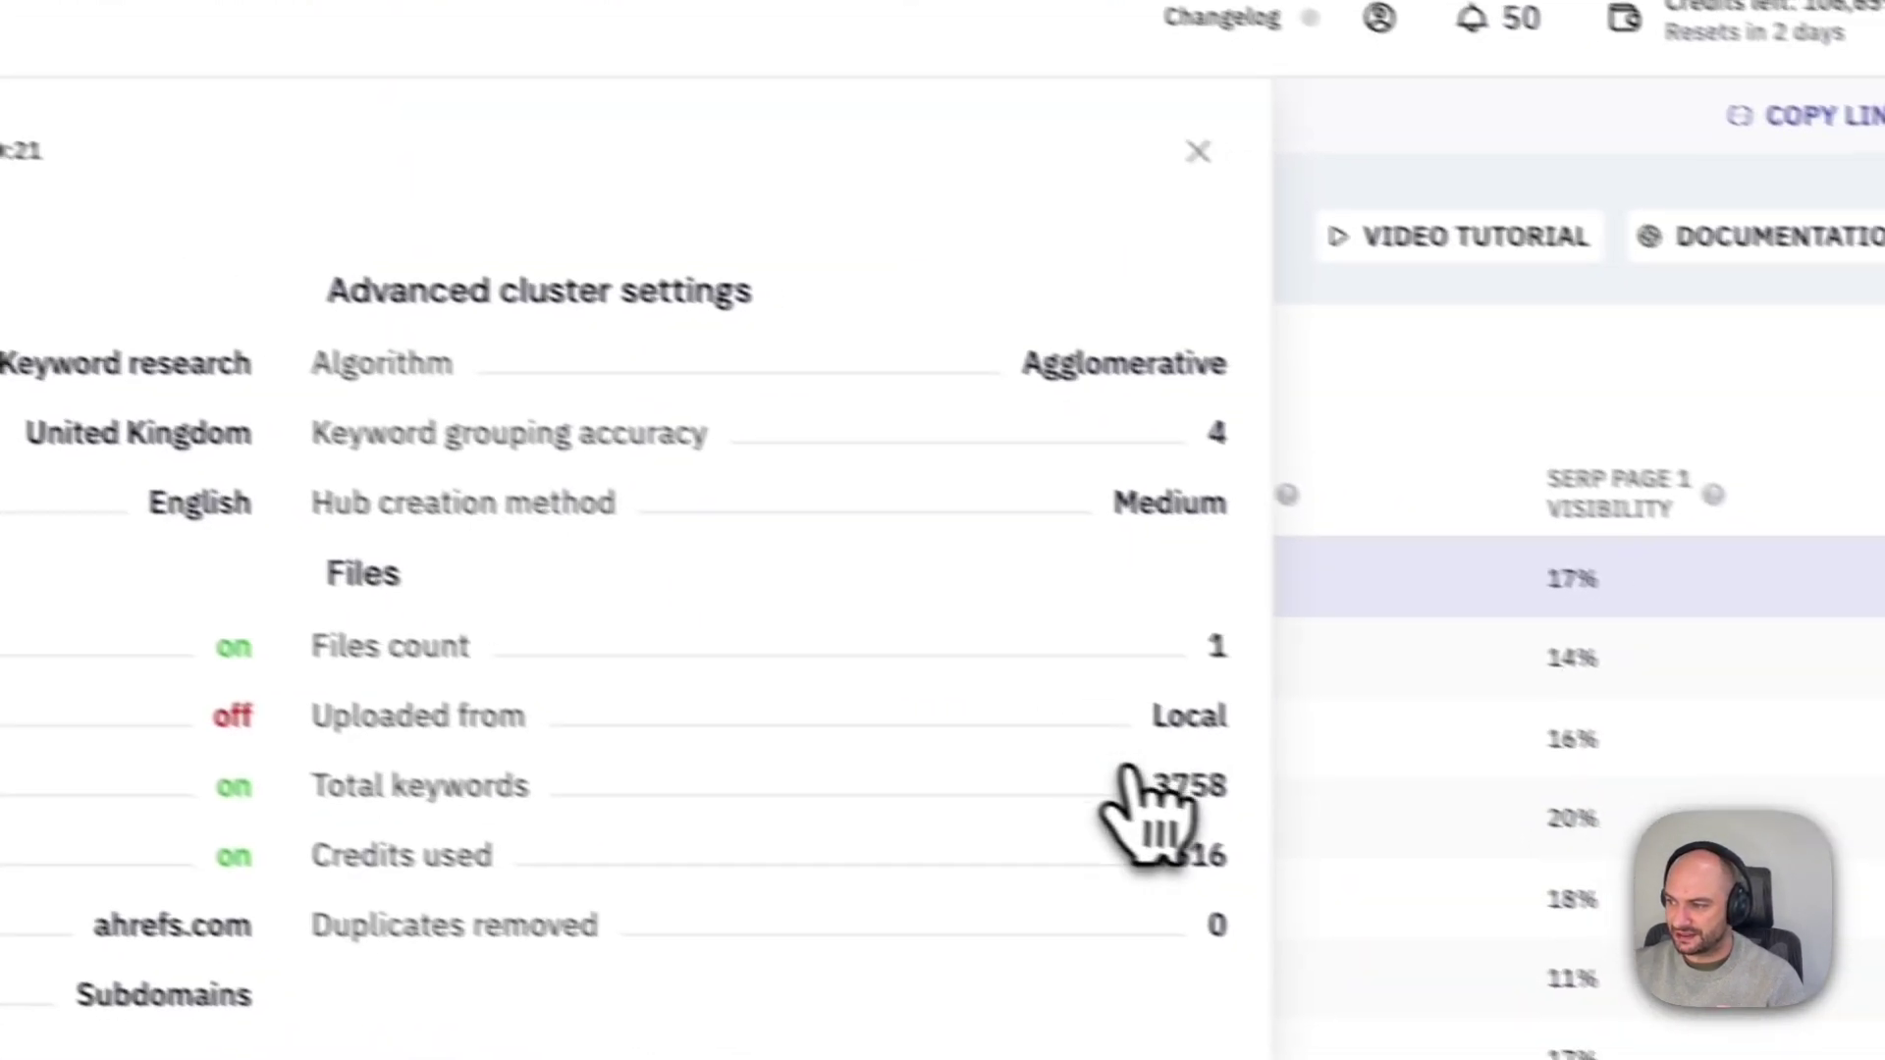
left_click_drag(1620, 957, 1740, 990)
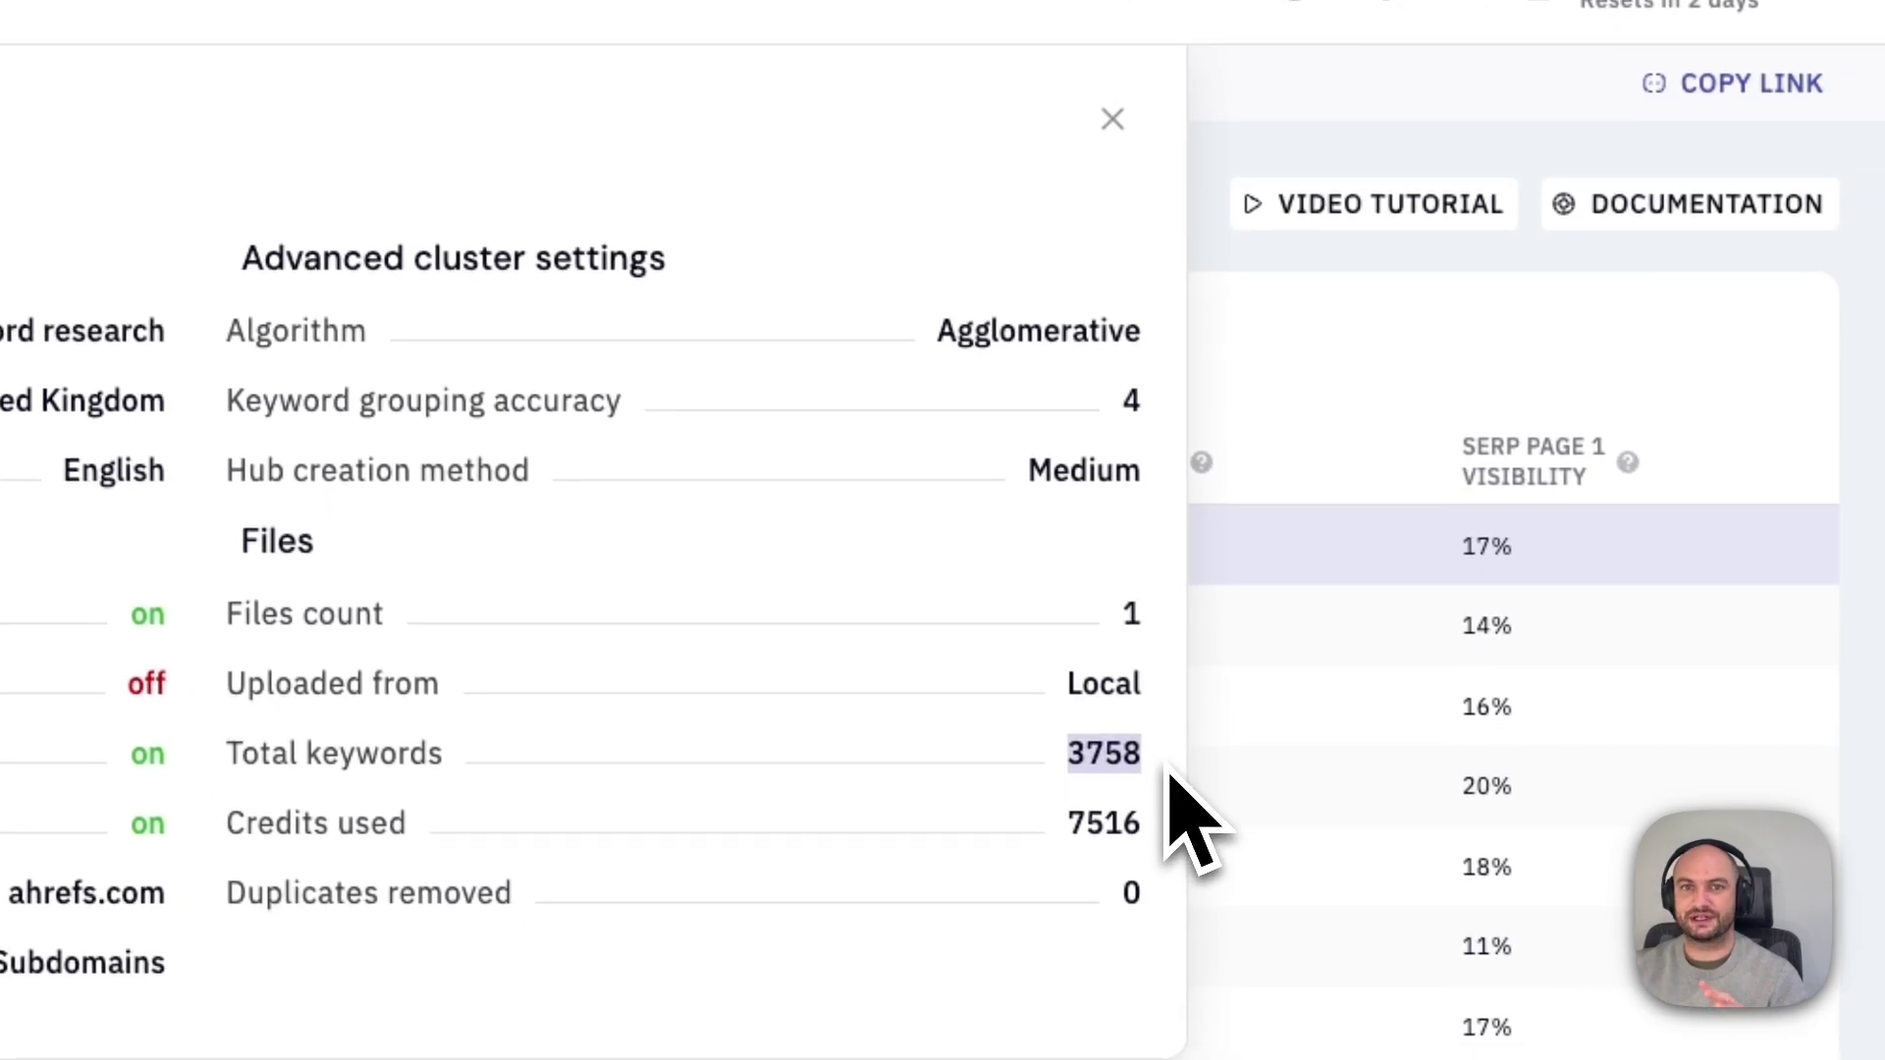
left_click(1360, 346)
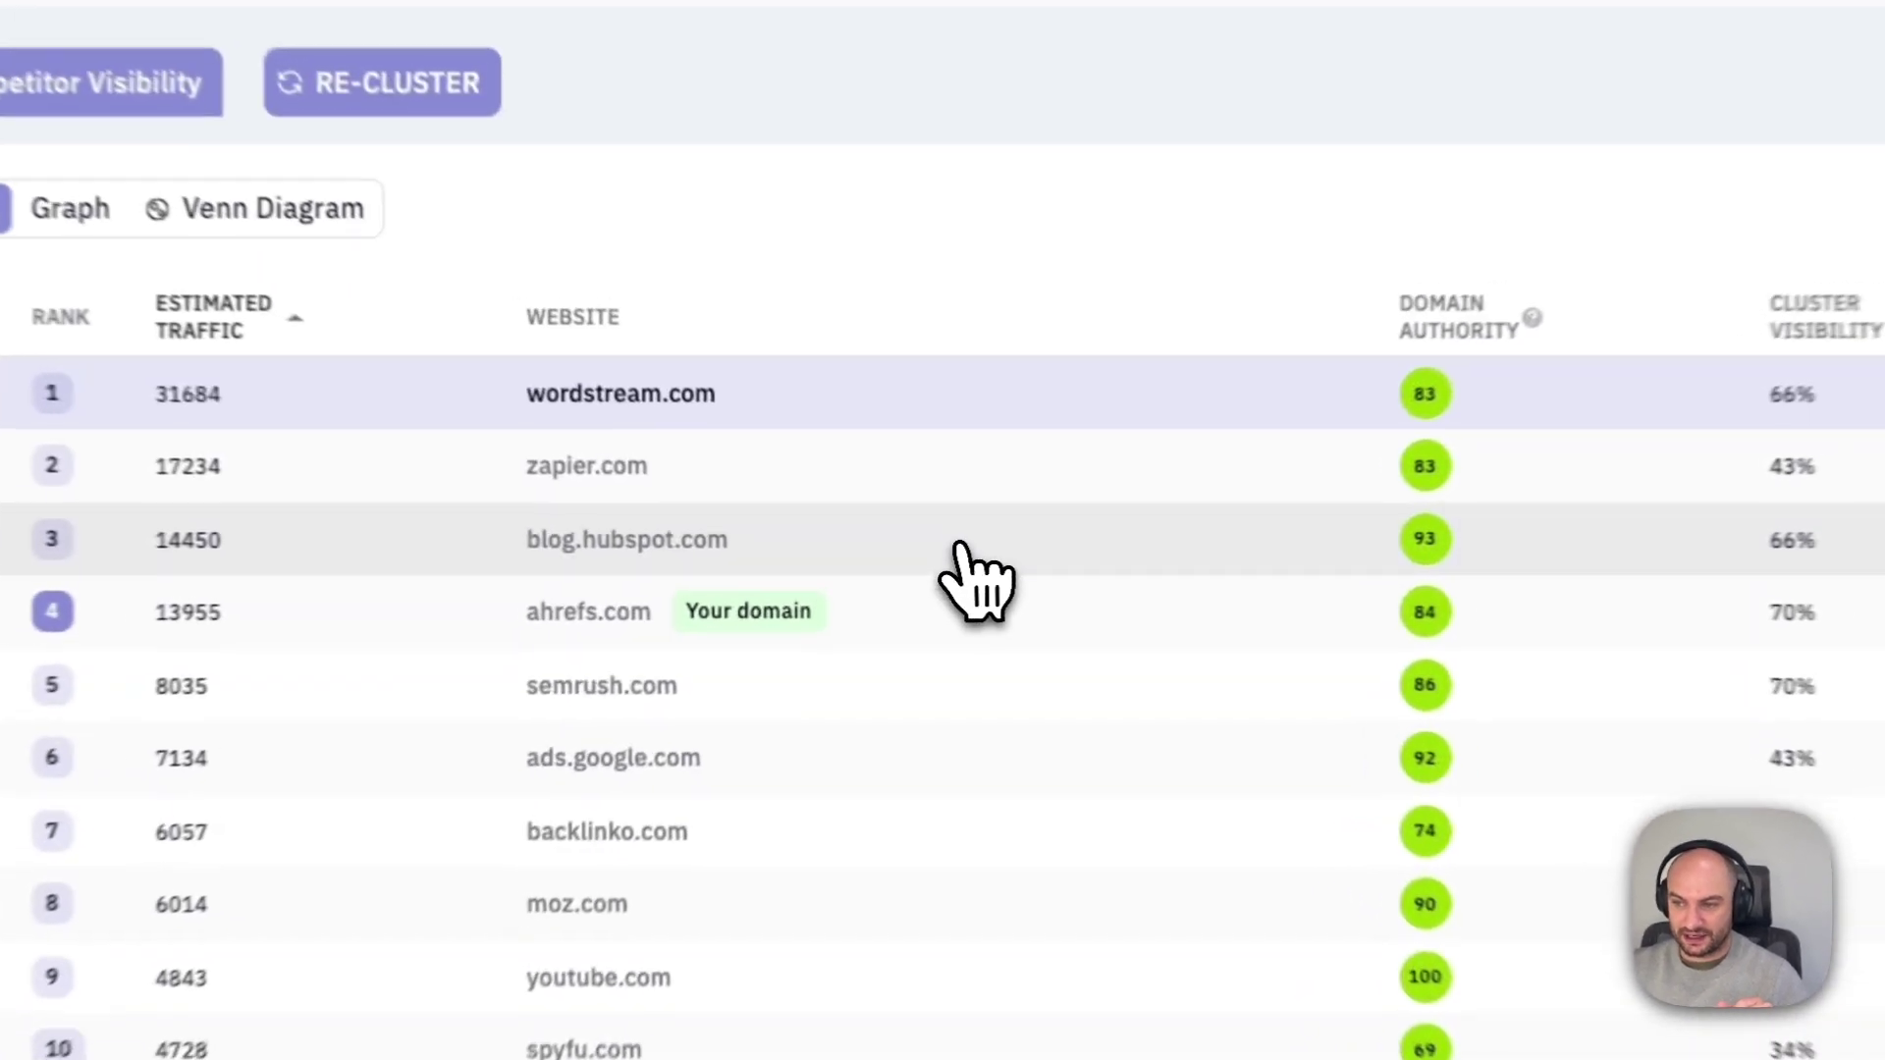
left_click(916, 550)
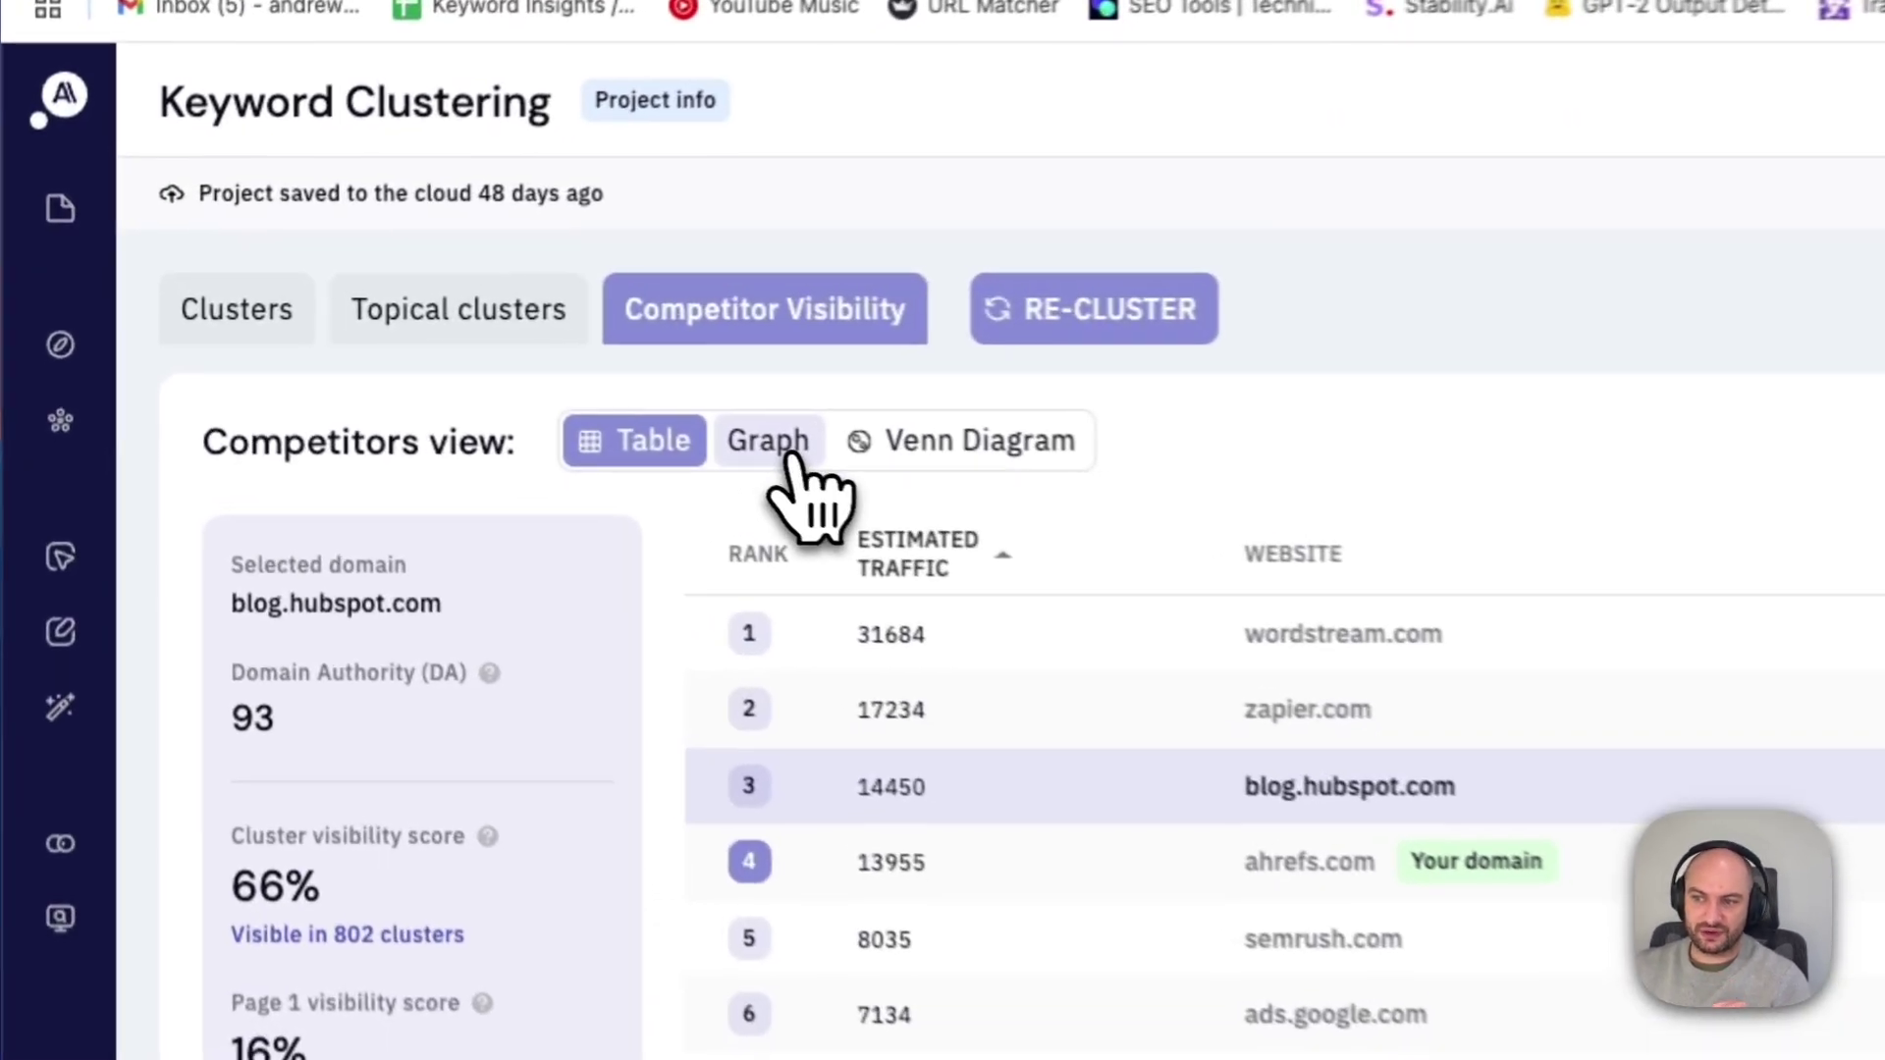
- Compare competitors as a traffic graph, a Venn diagram, then a ranked table
left_click(439, 367)
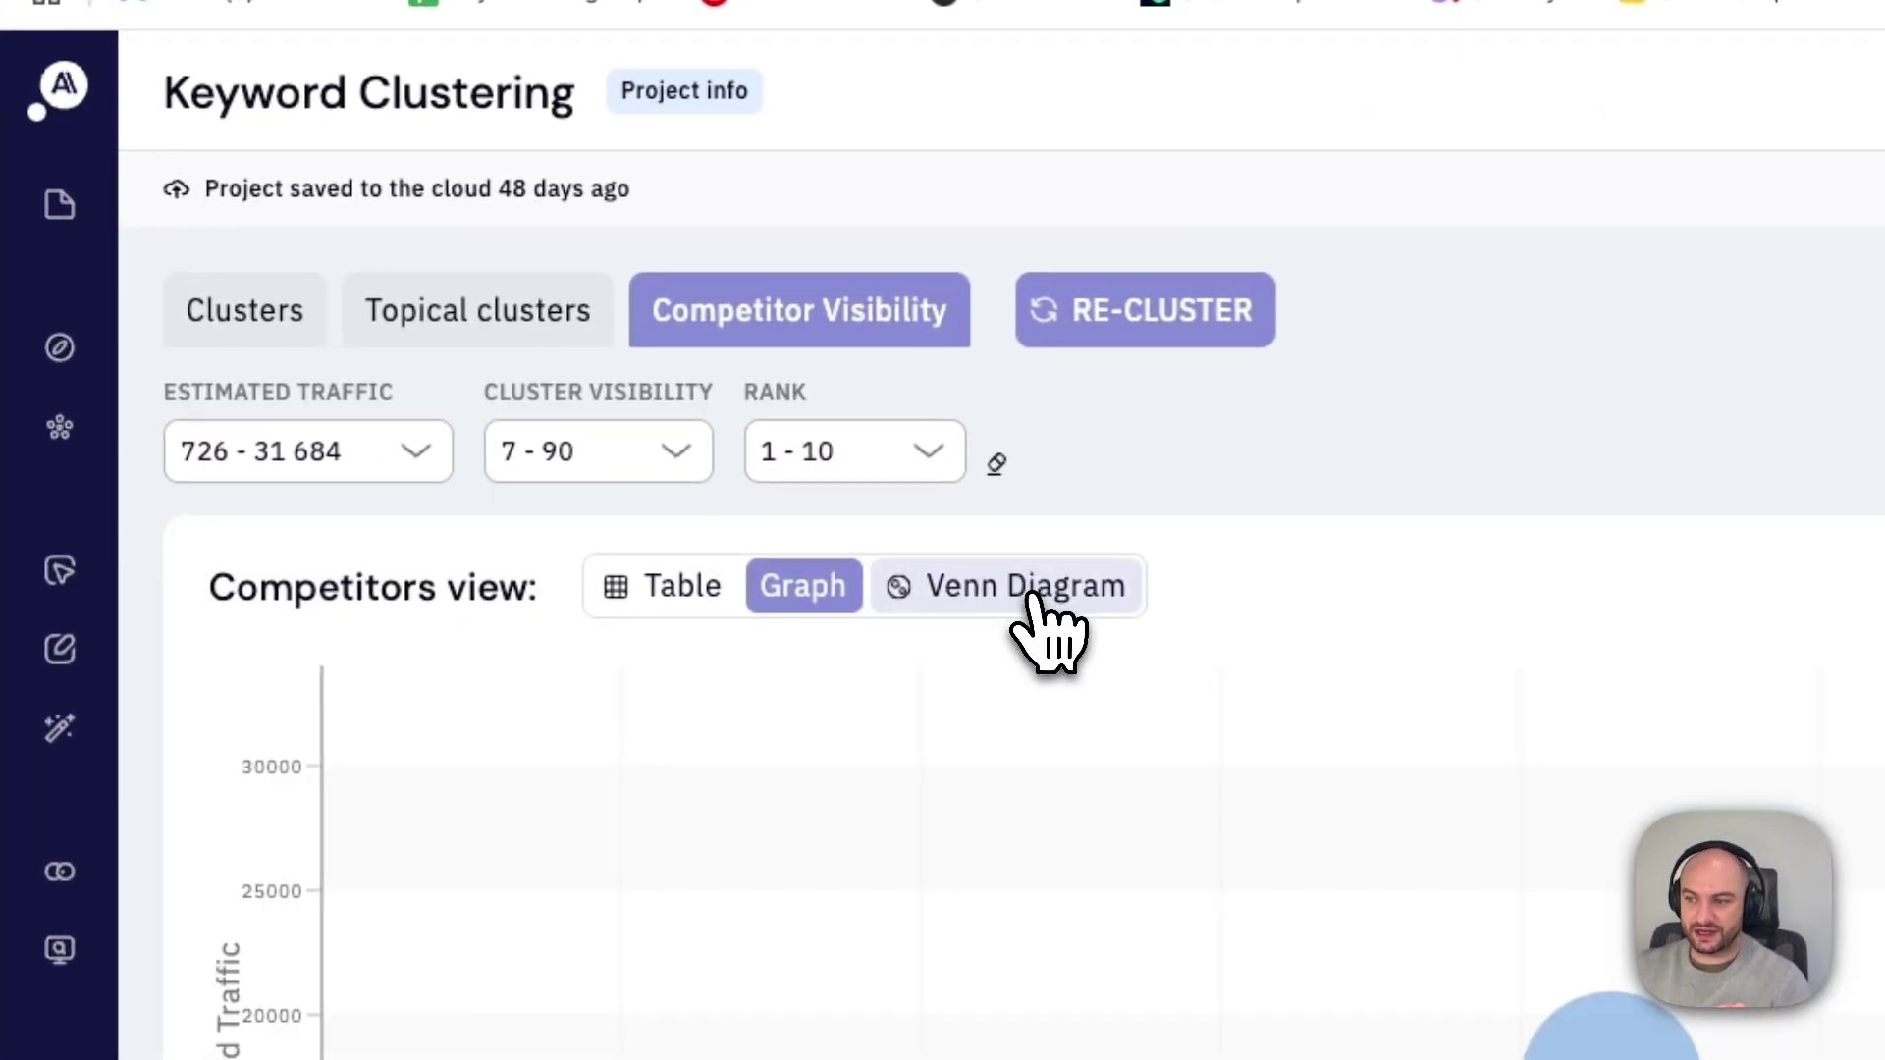
left_click(1026, 599)
left_click(817, 597)
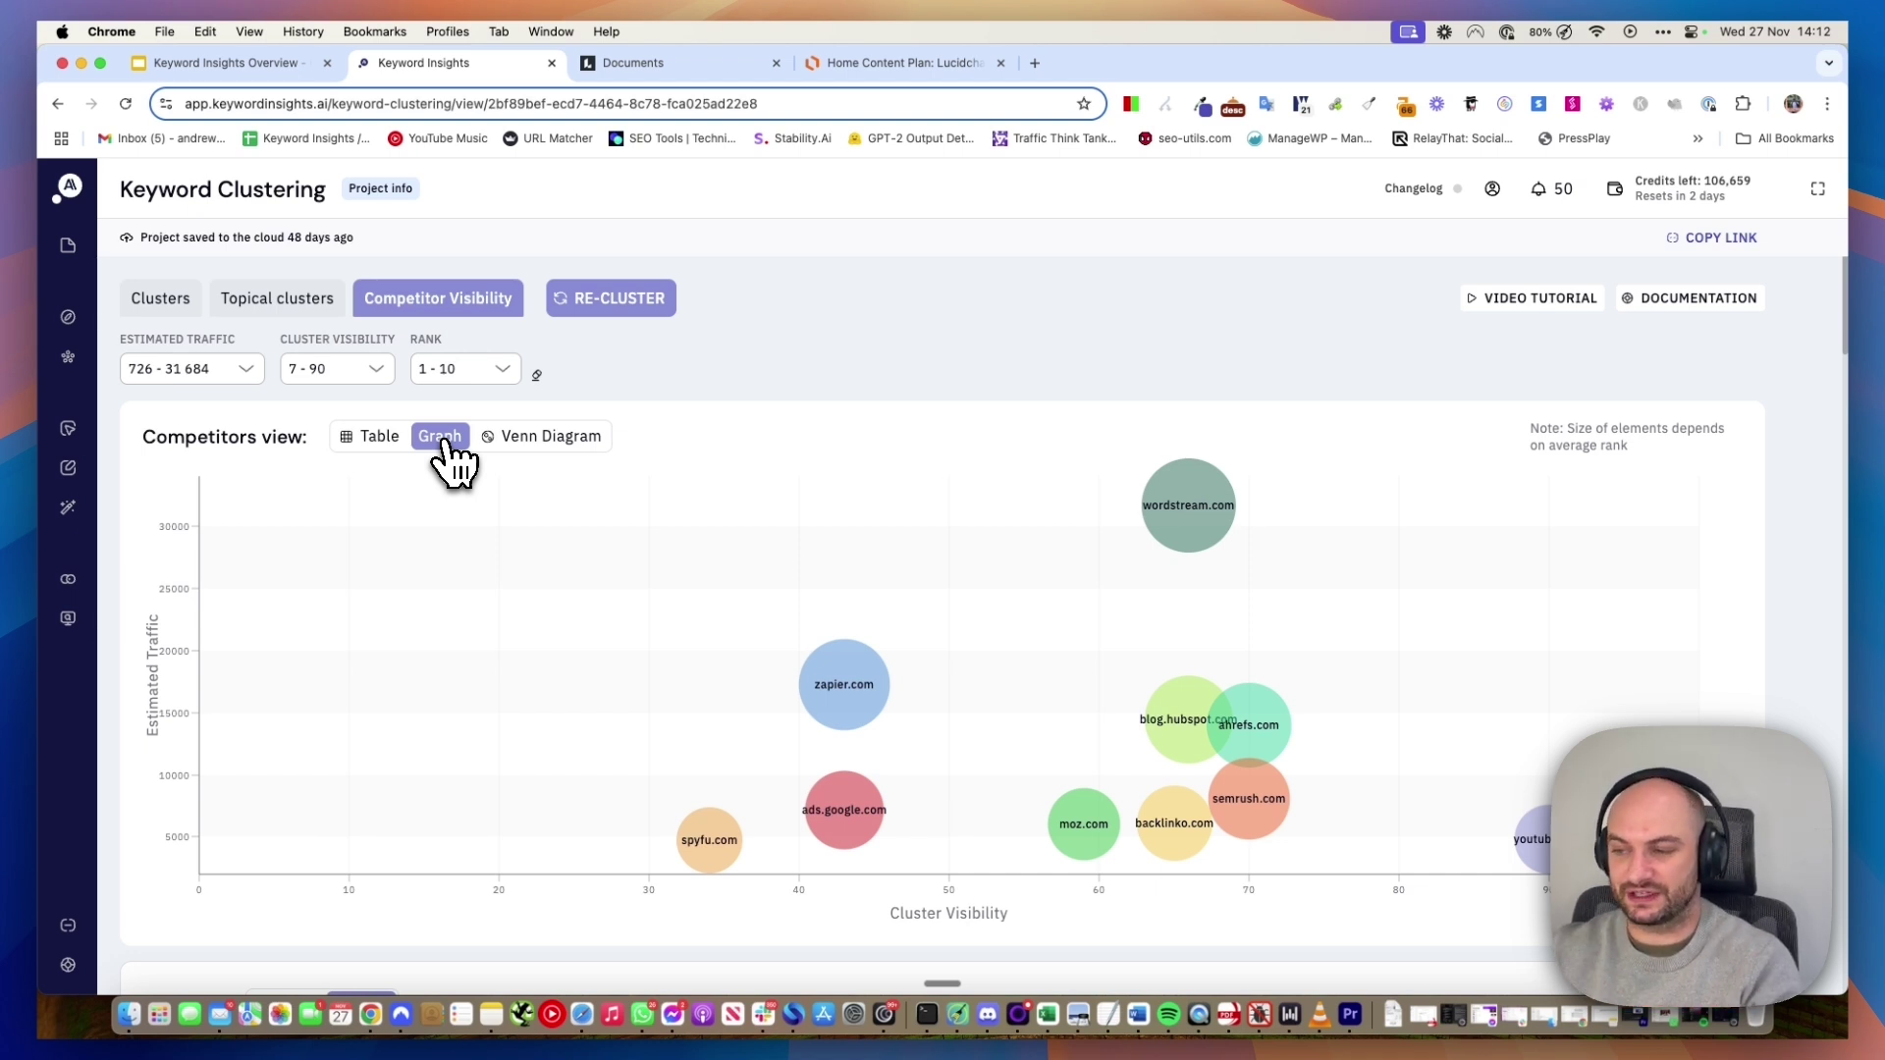
left_click(385, 439)
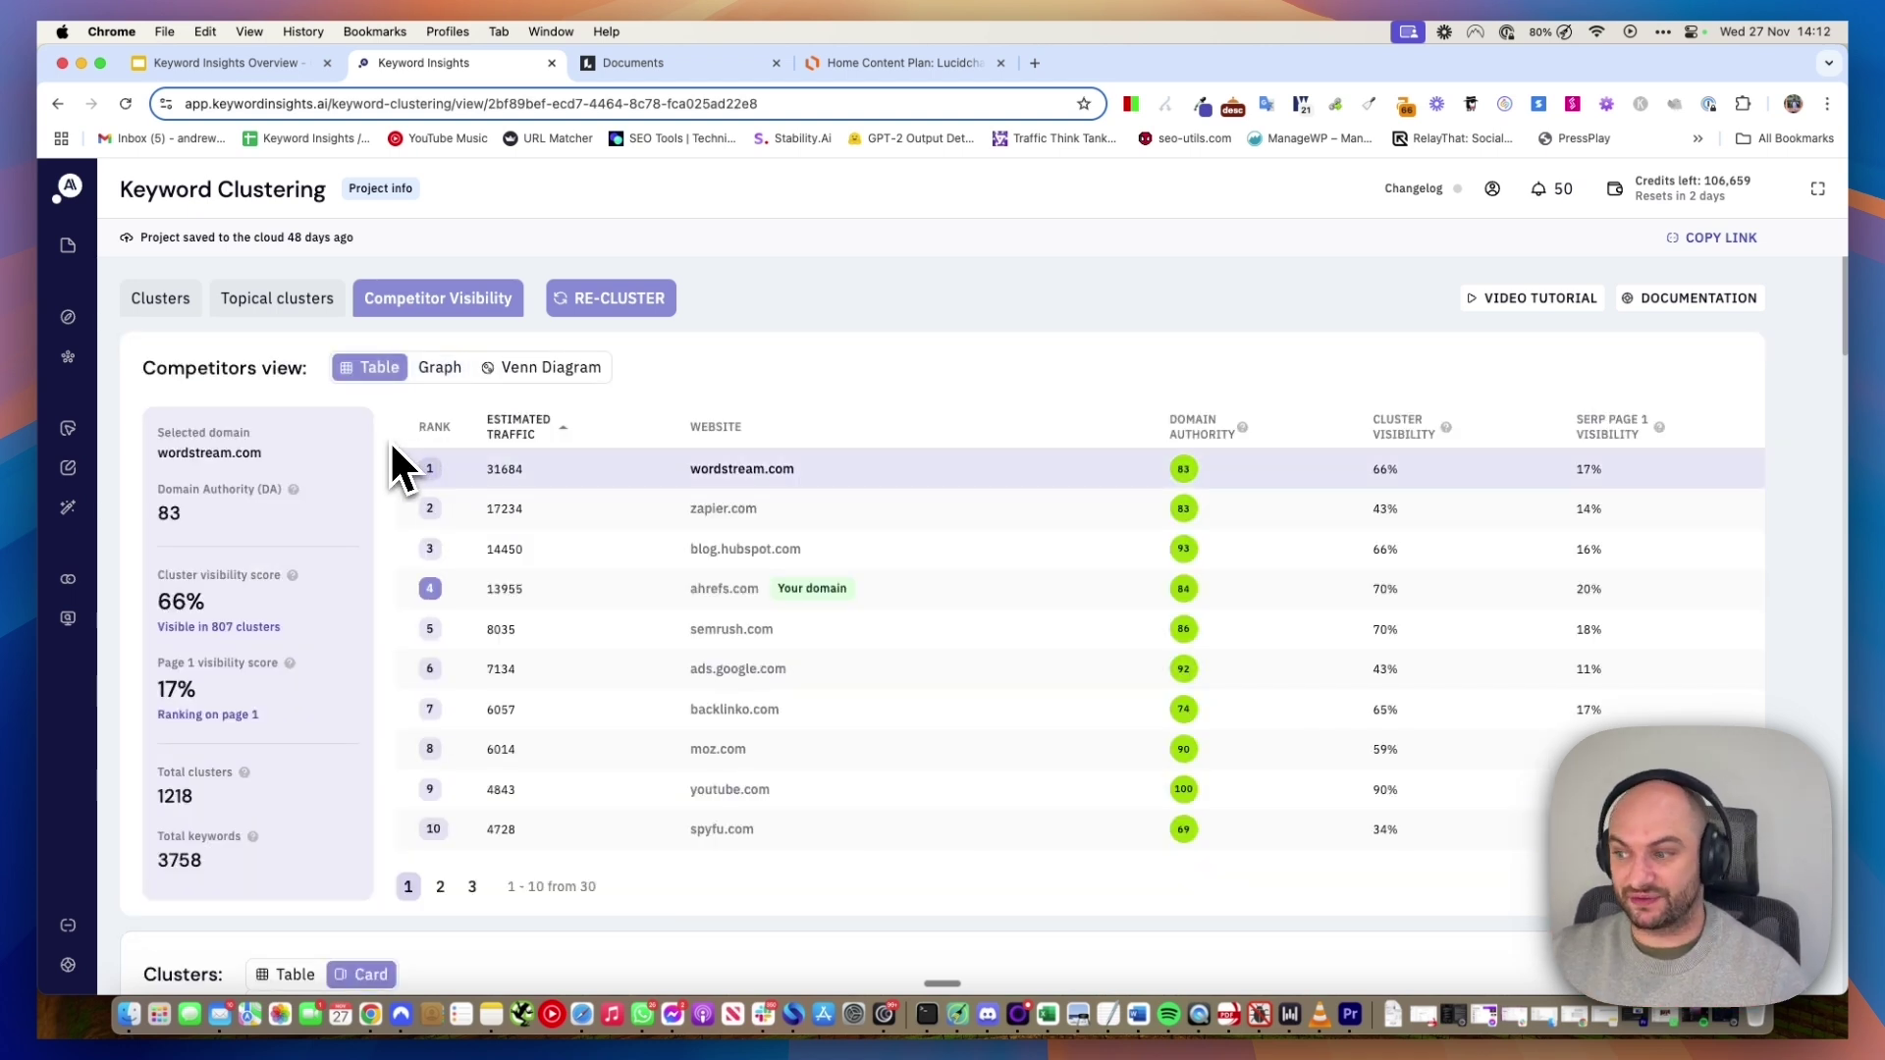
- View semrush.com, ahrefs.com, blog.hubspot.com and wordstream.com stats, then return to all 1218 clusters
left_click(651, 630)
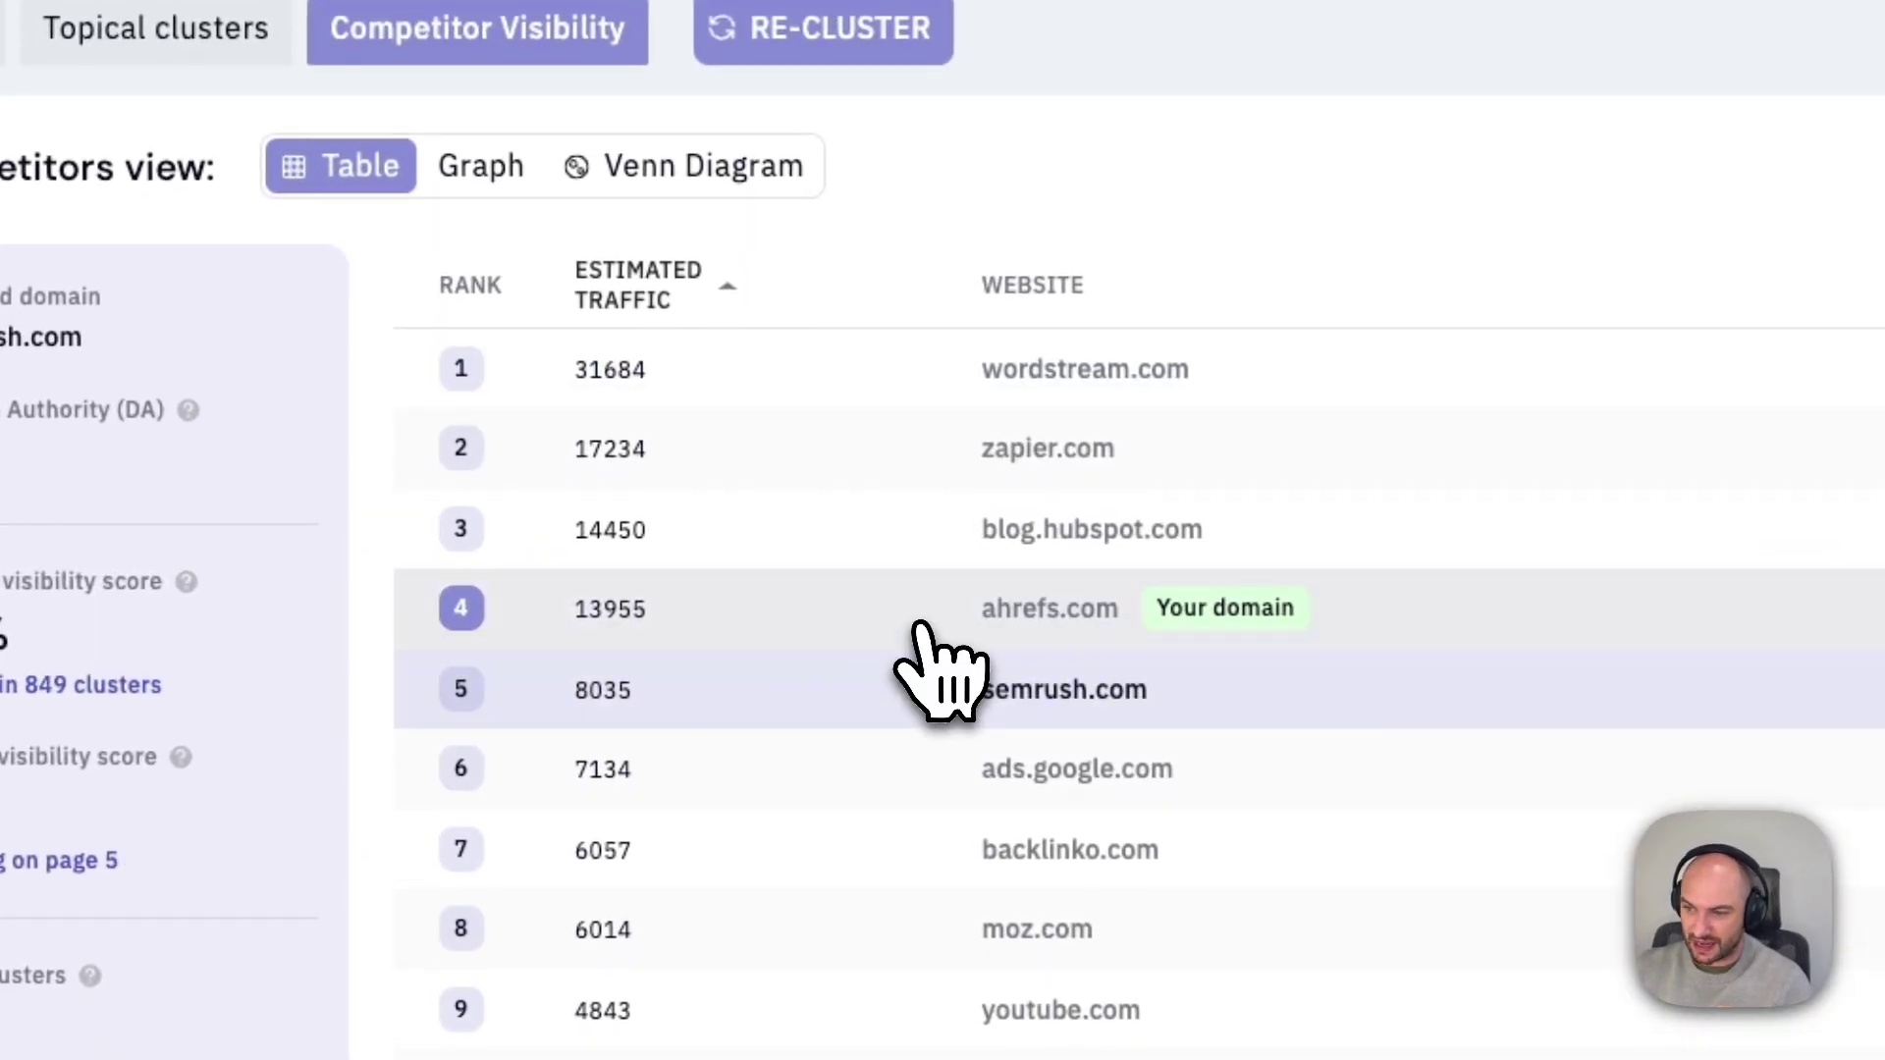
left_click(928, 600)
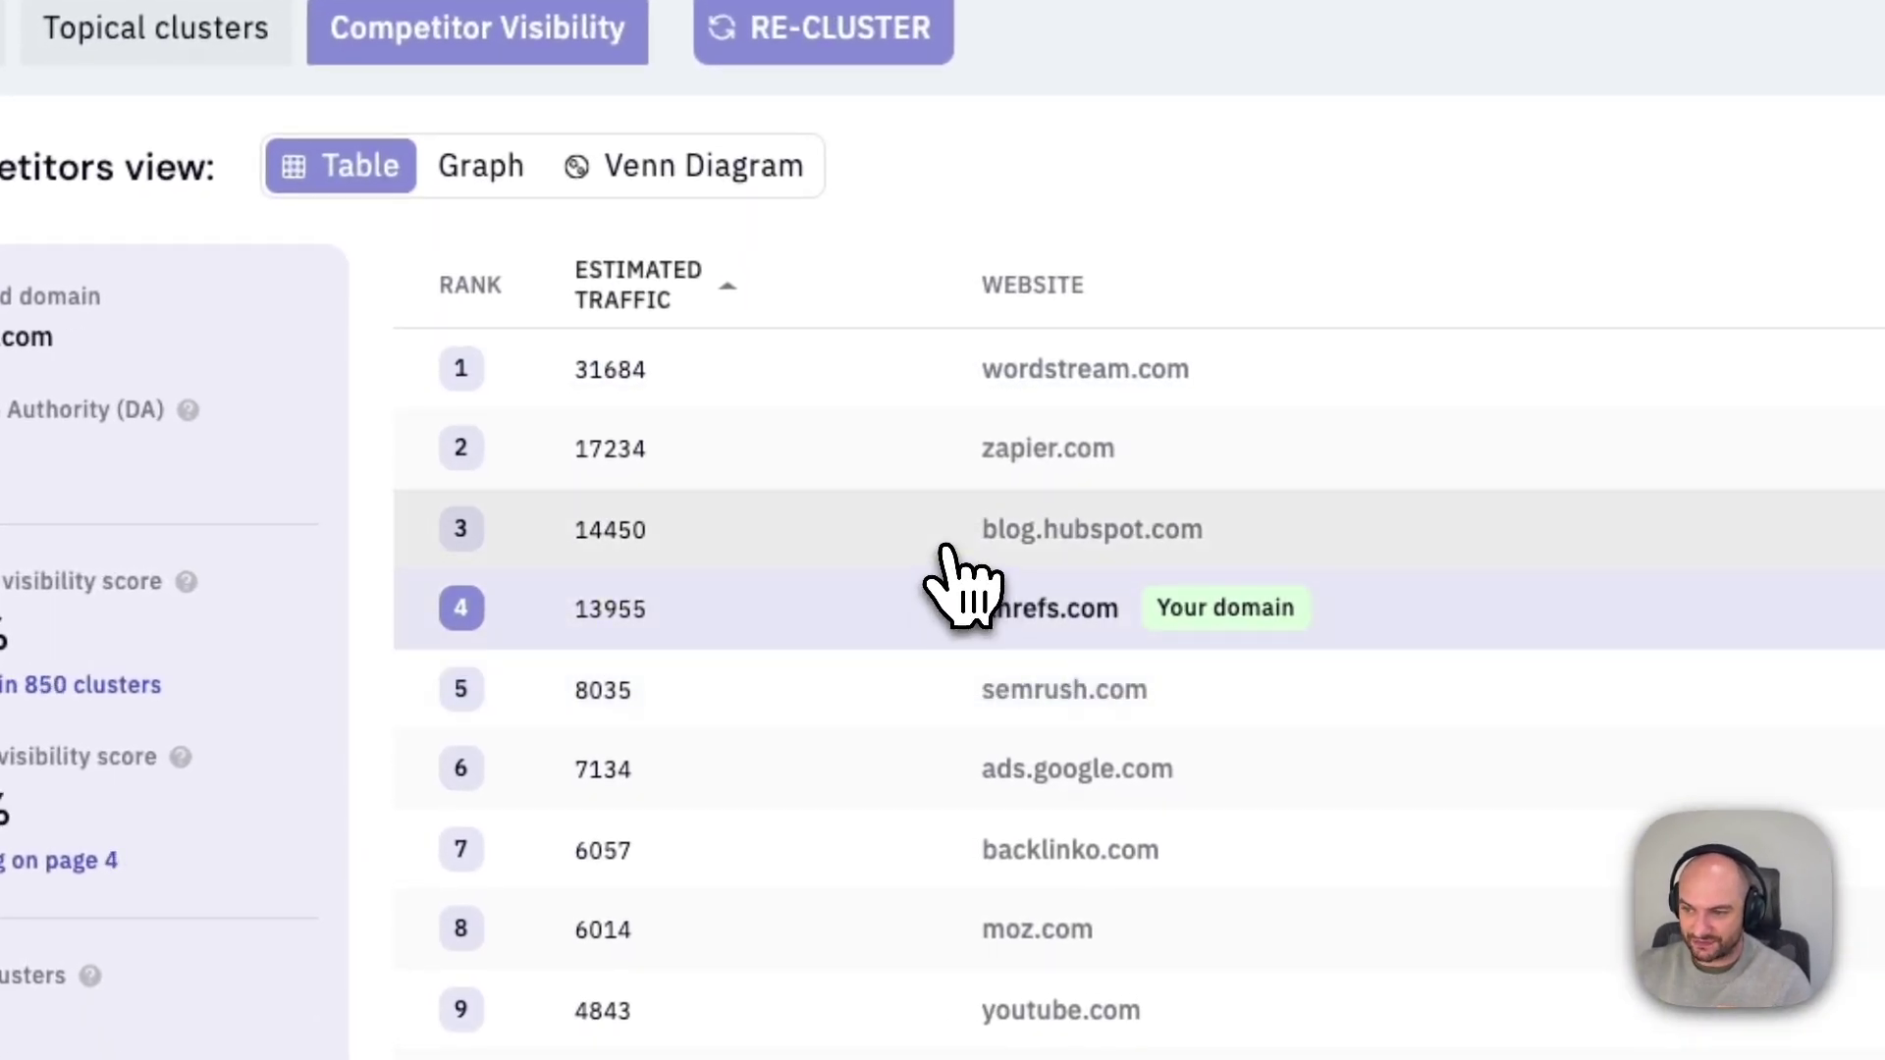
left_click(955, 530)
left_click(960, 388)
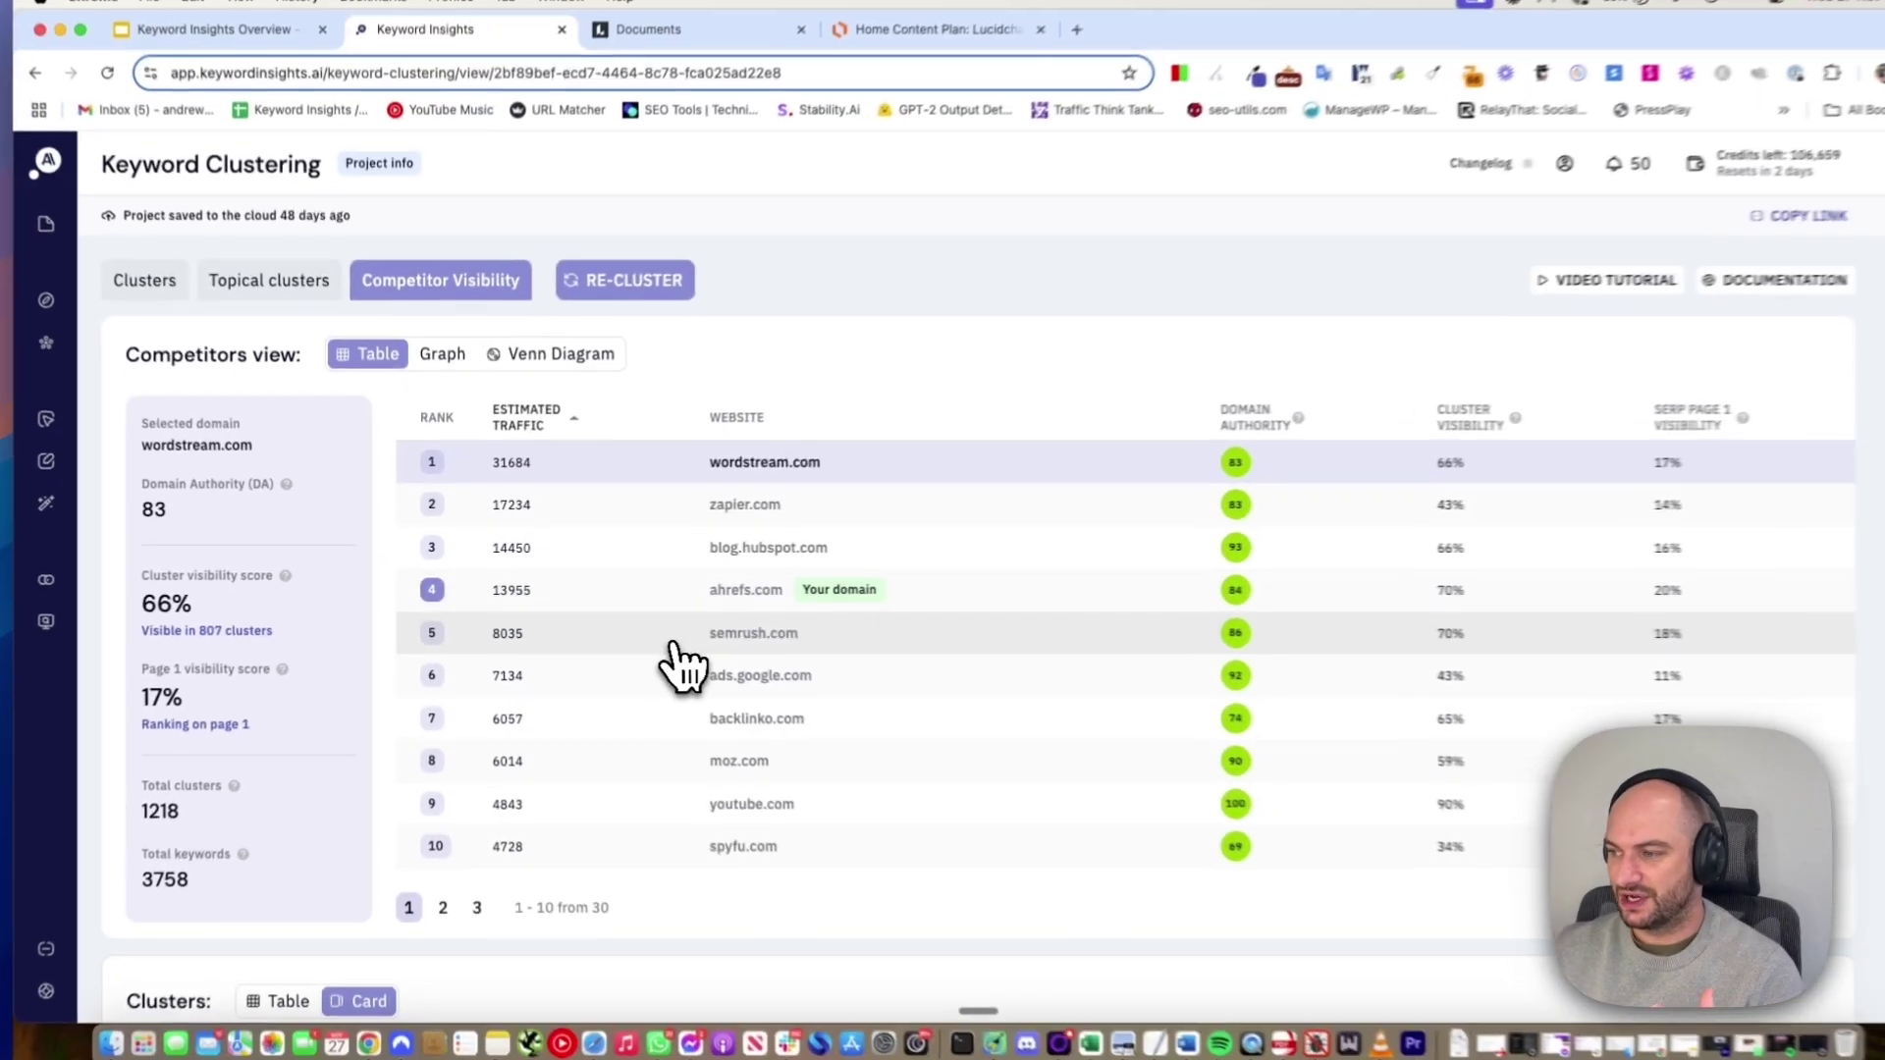
left_click(144, 280)
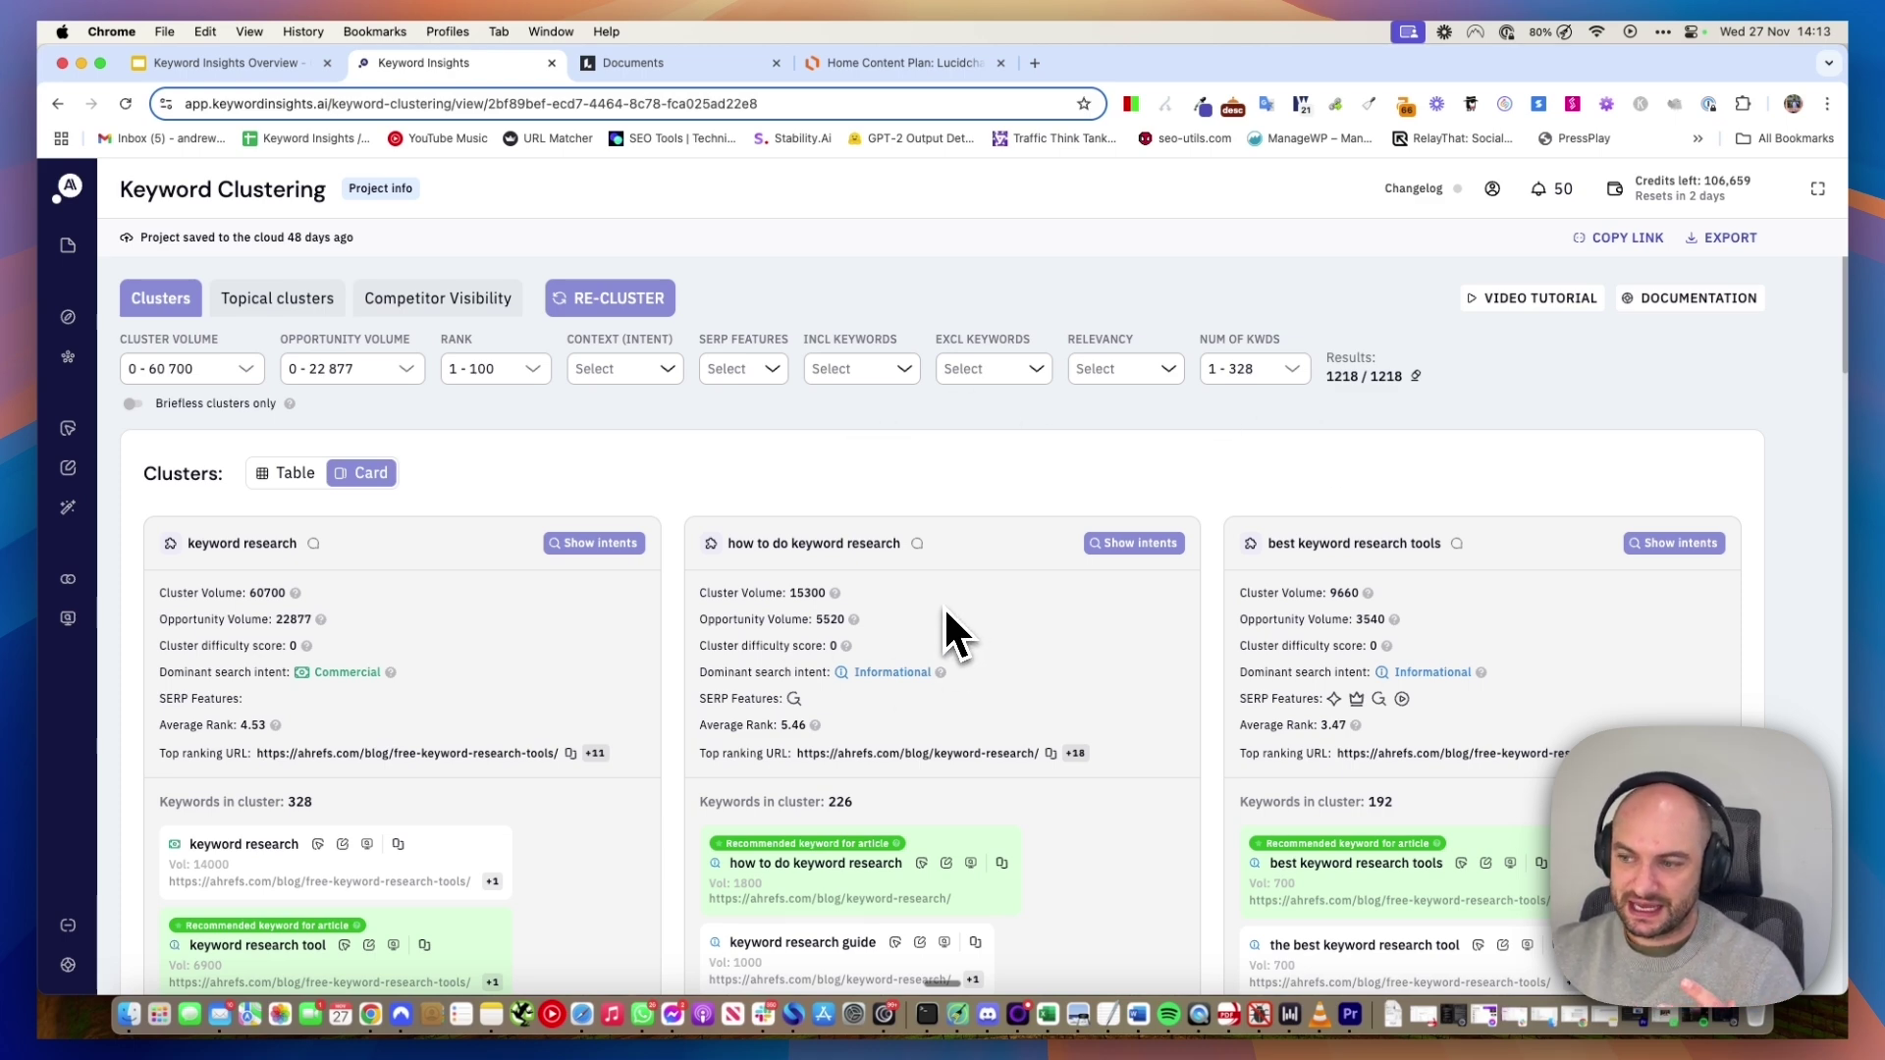
- Check the rank range filter on the clusters list and leave it unchanged
scroll(938, 619, "down", 6)
scroll(981, 640, "up", 6)
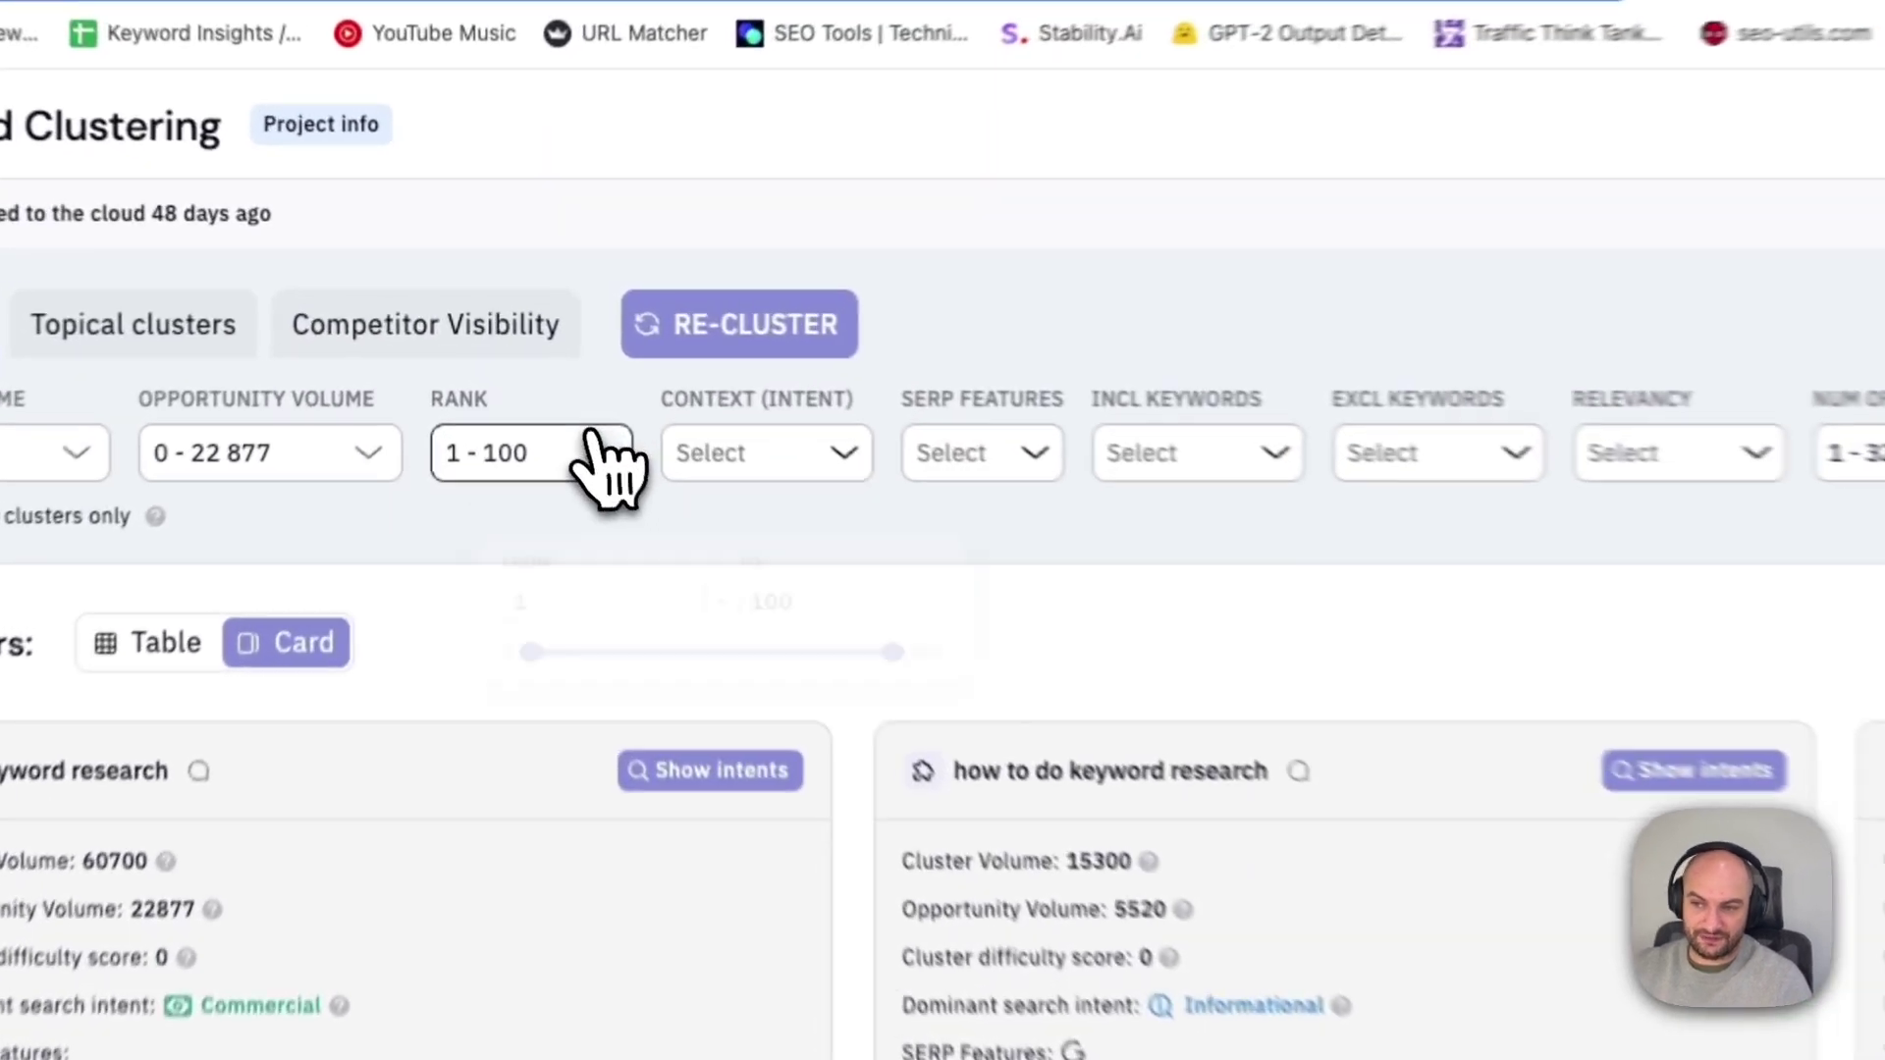
left_click(527, 371)
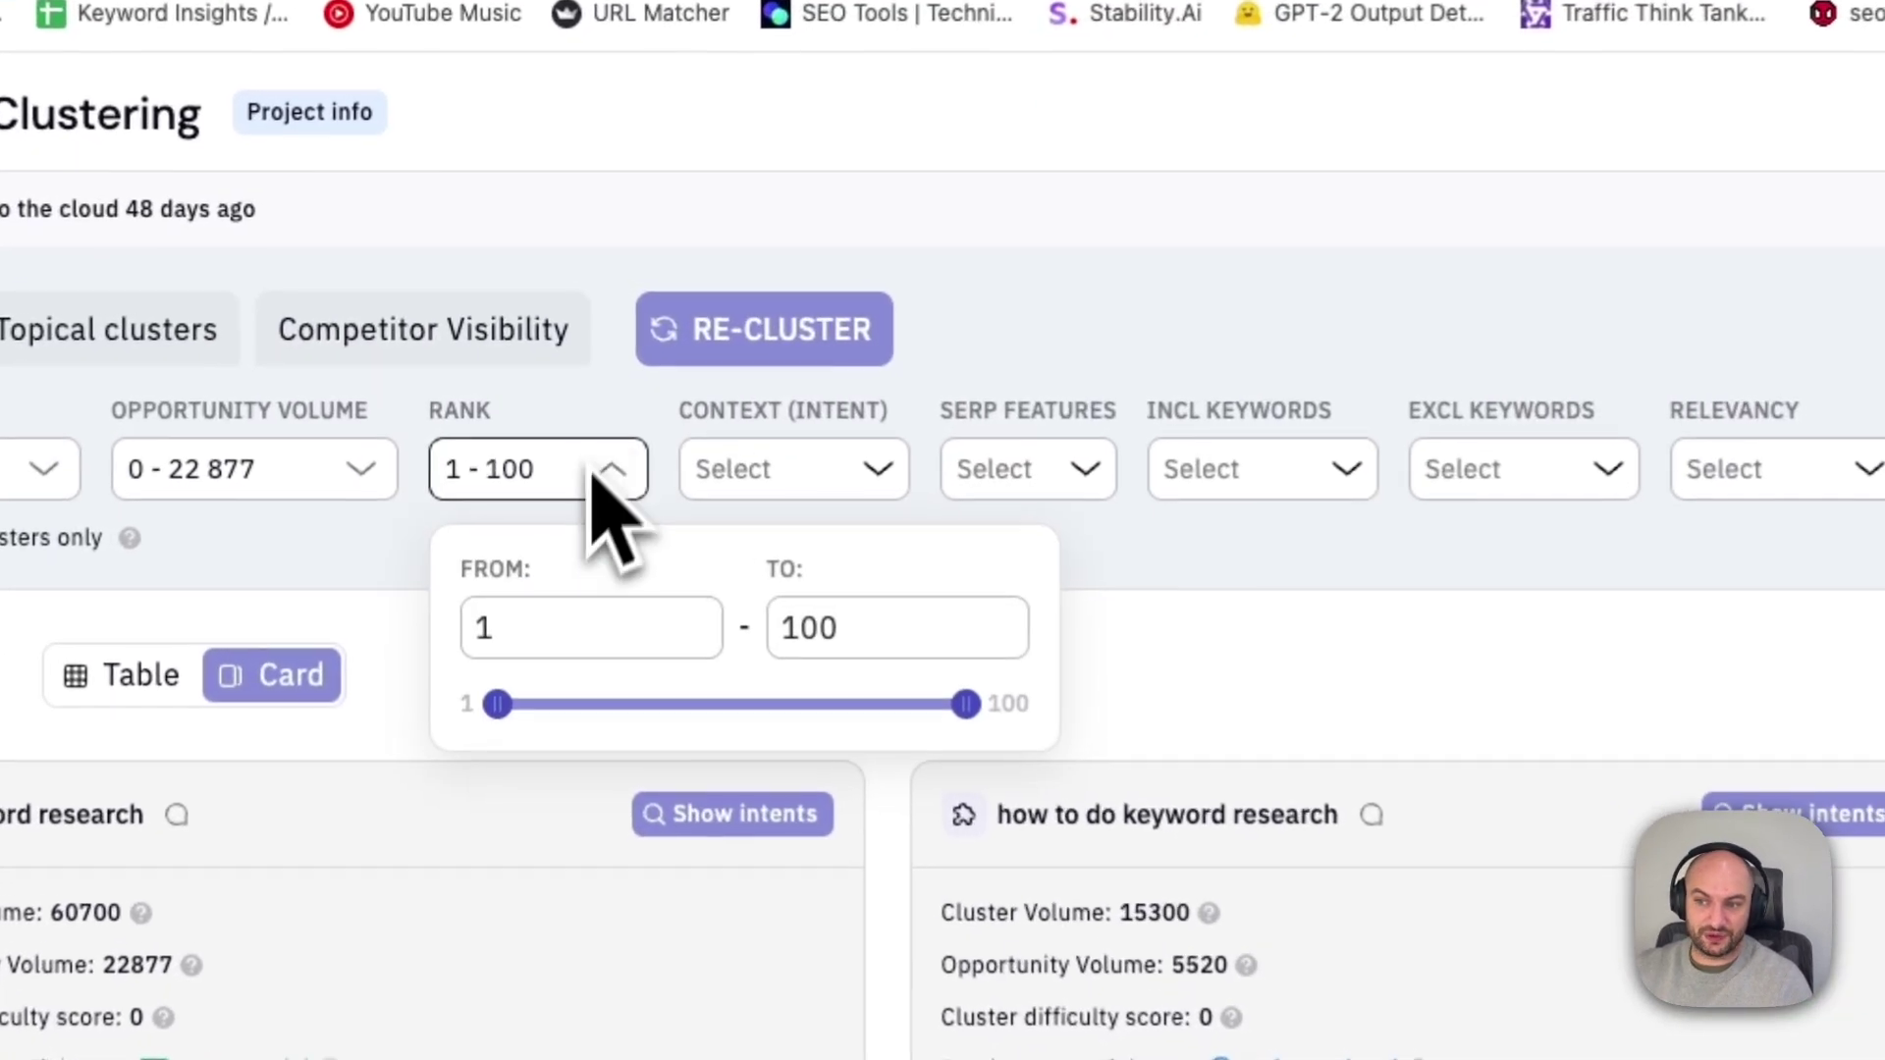
left_click(766, 422)
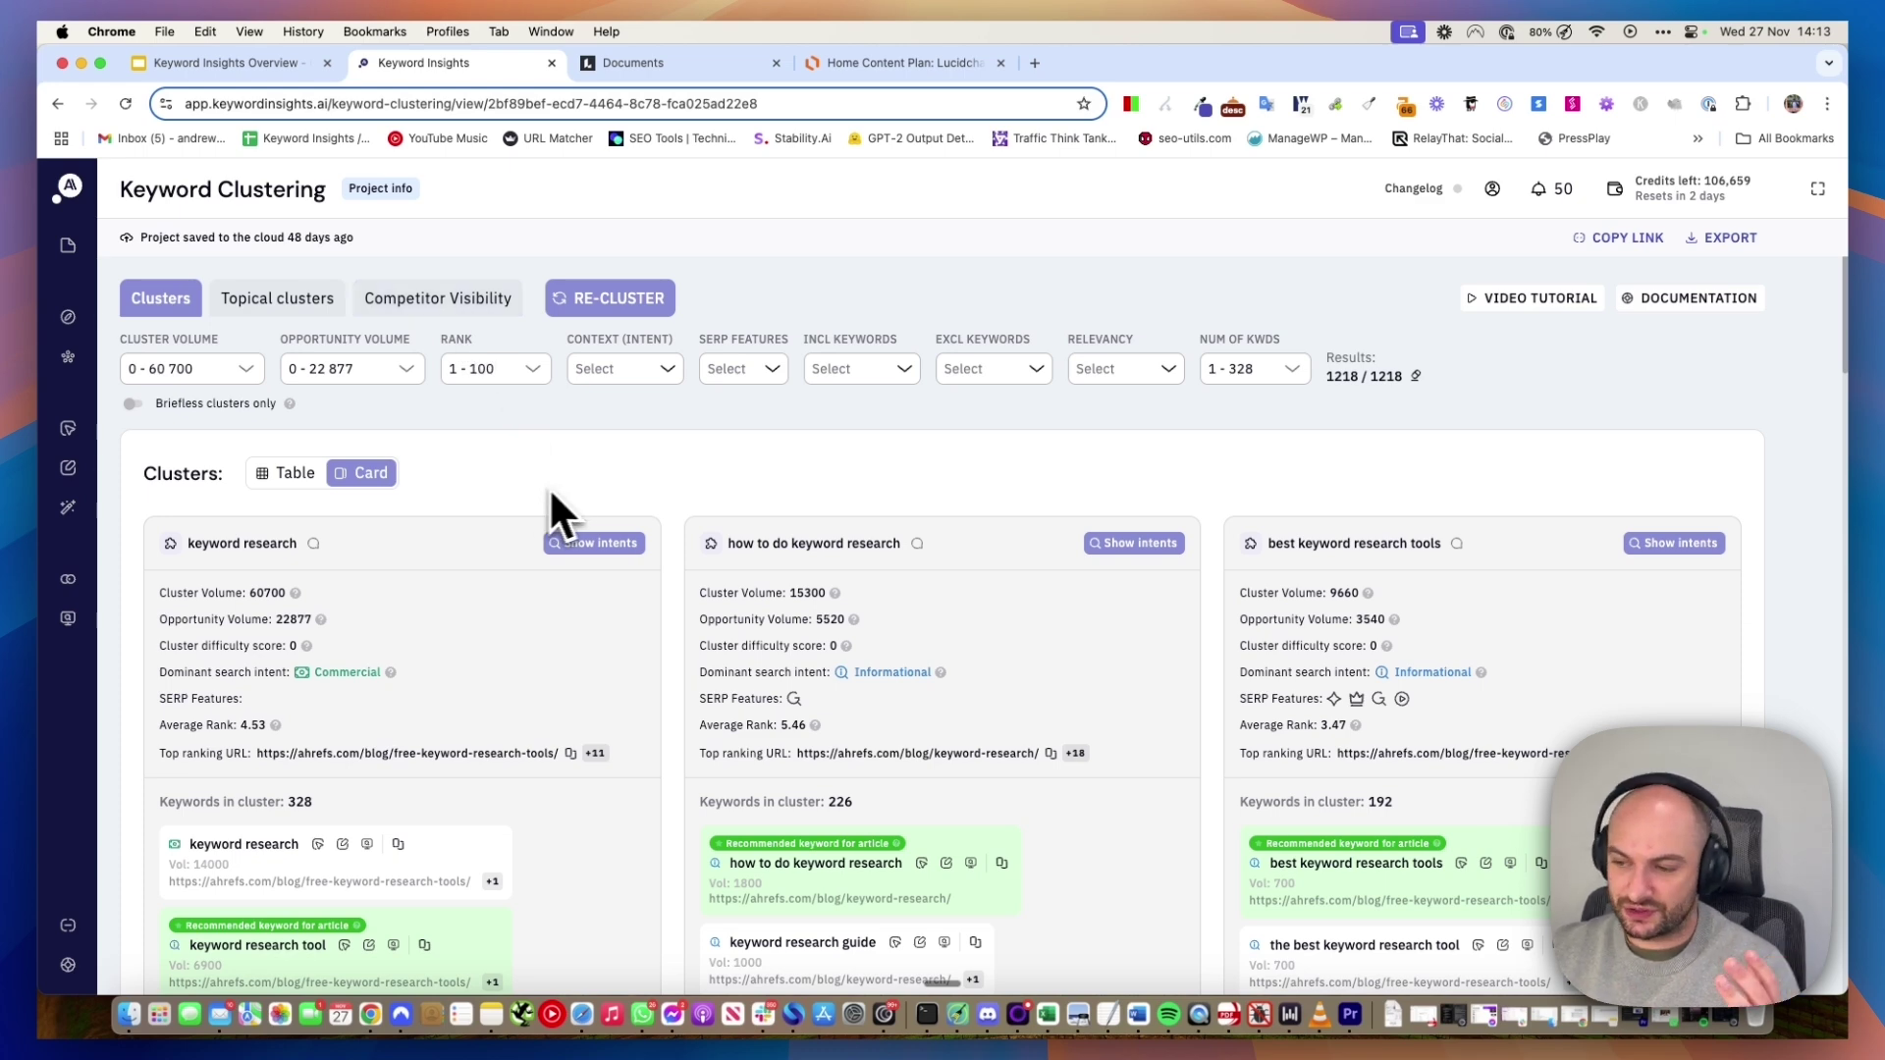
- Open the Content Brief page with its 18 SERP results and outline editor
scroll(589, 501, "down", 3)
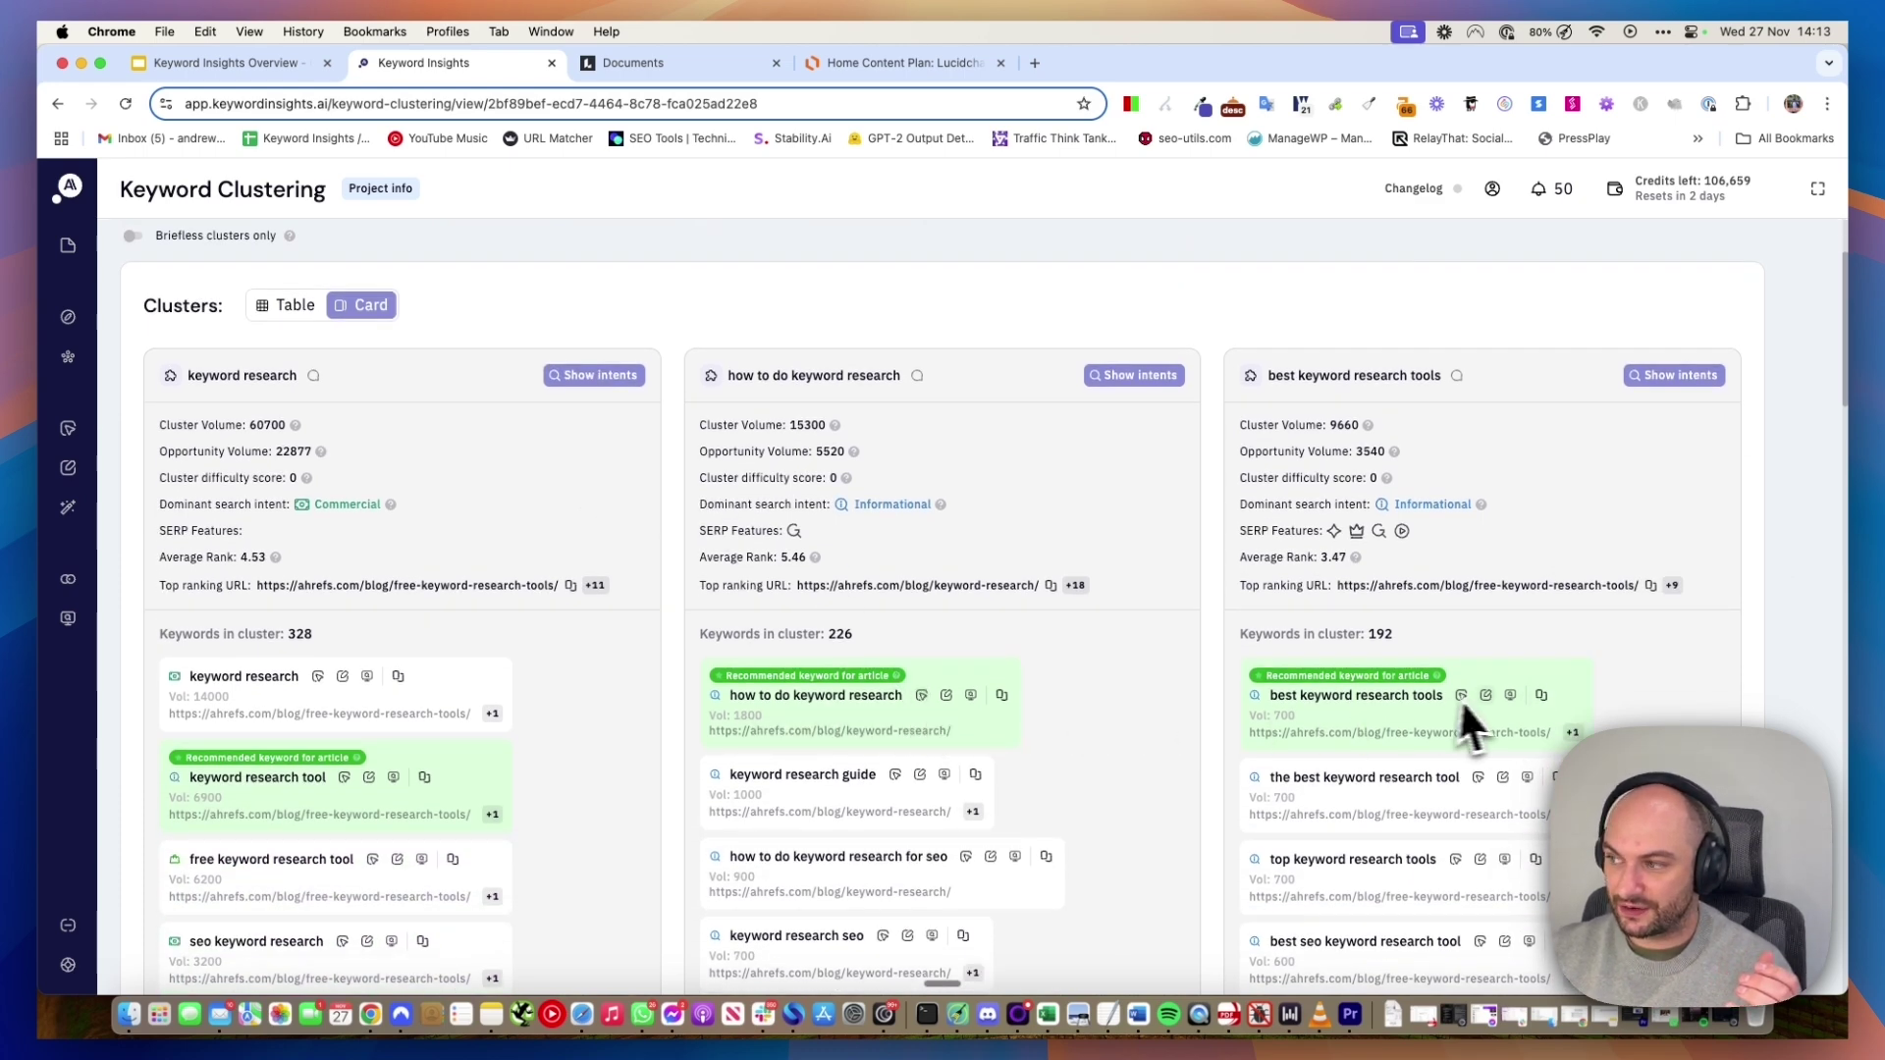
scroll(1245, 652, "up", 3)
mouse_move(118, 505)
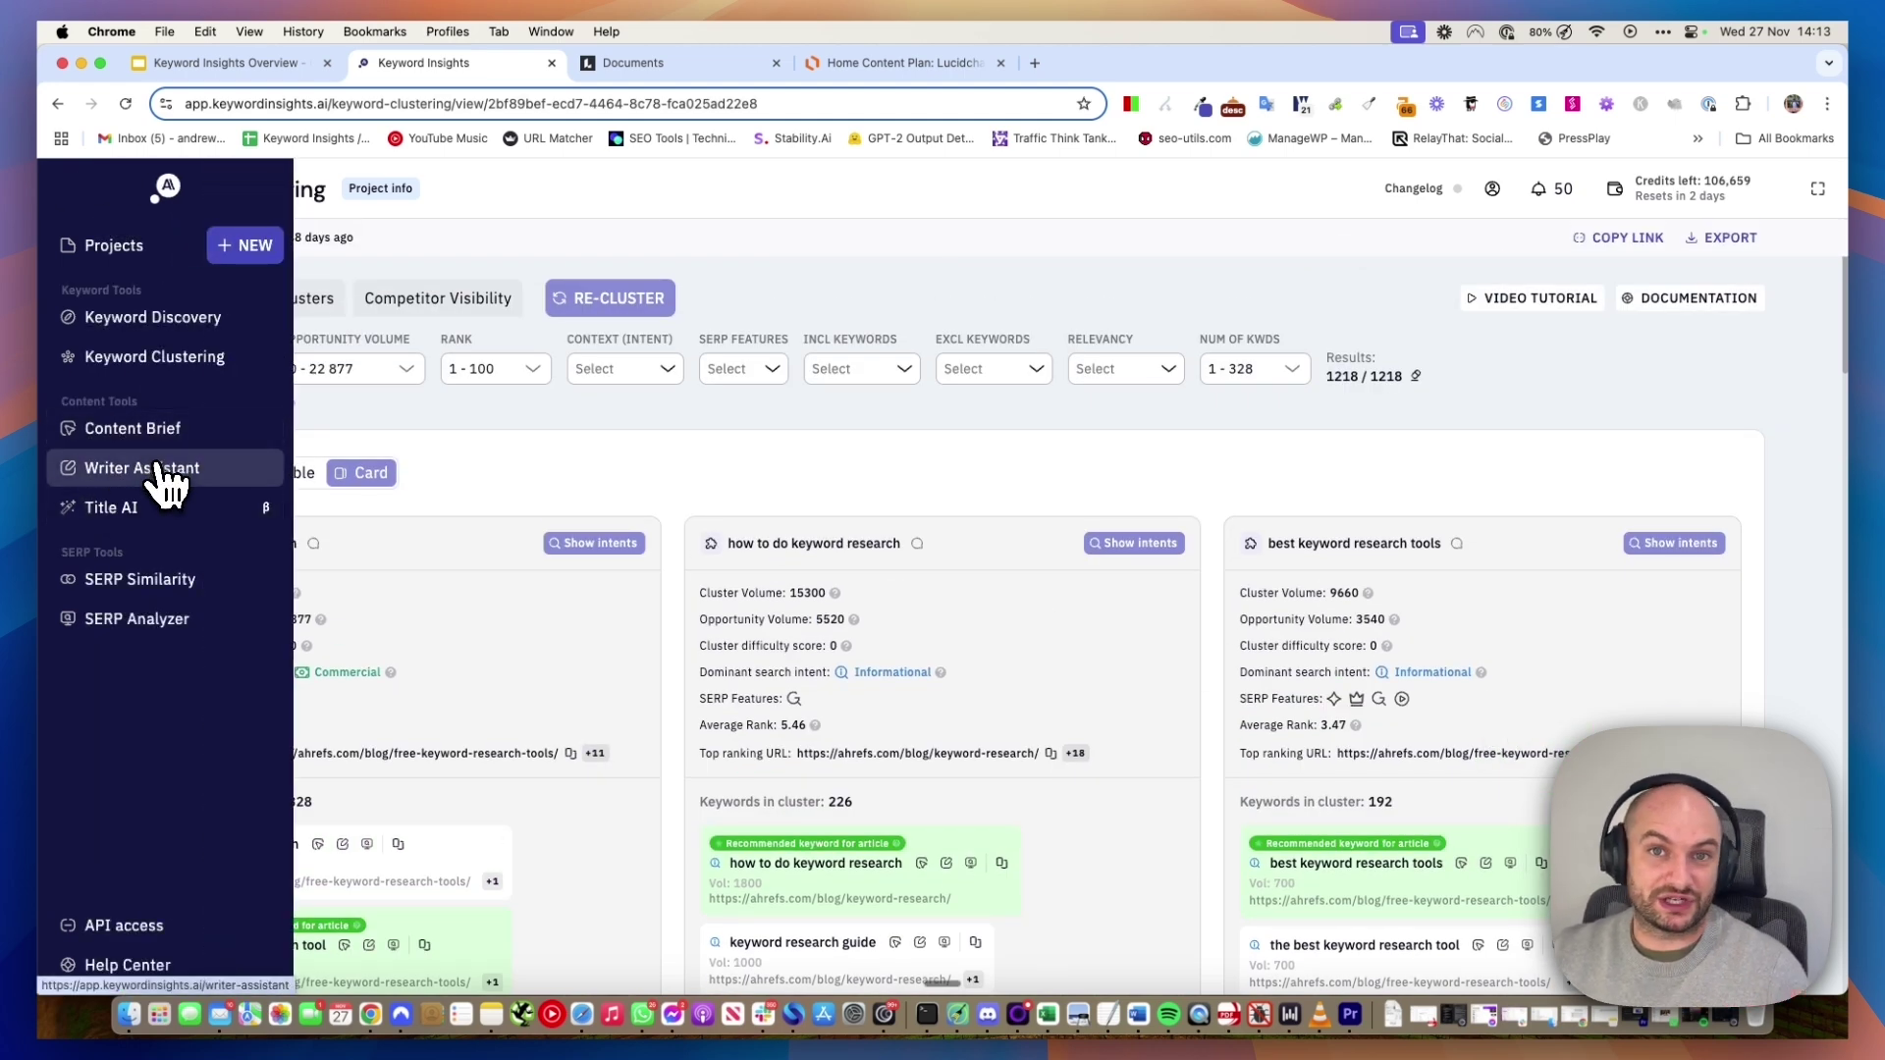
left_click(122, 440)
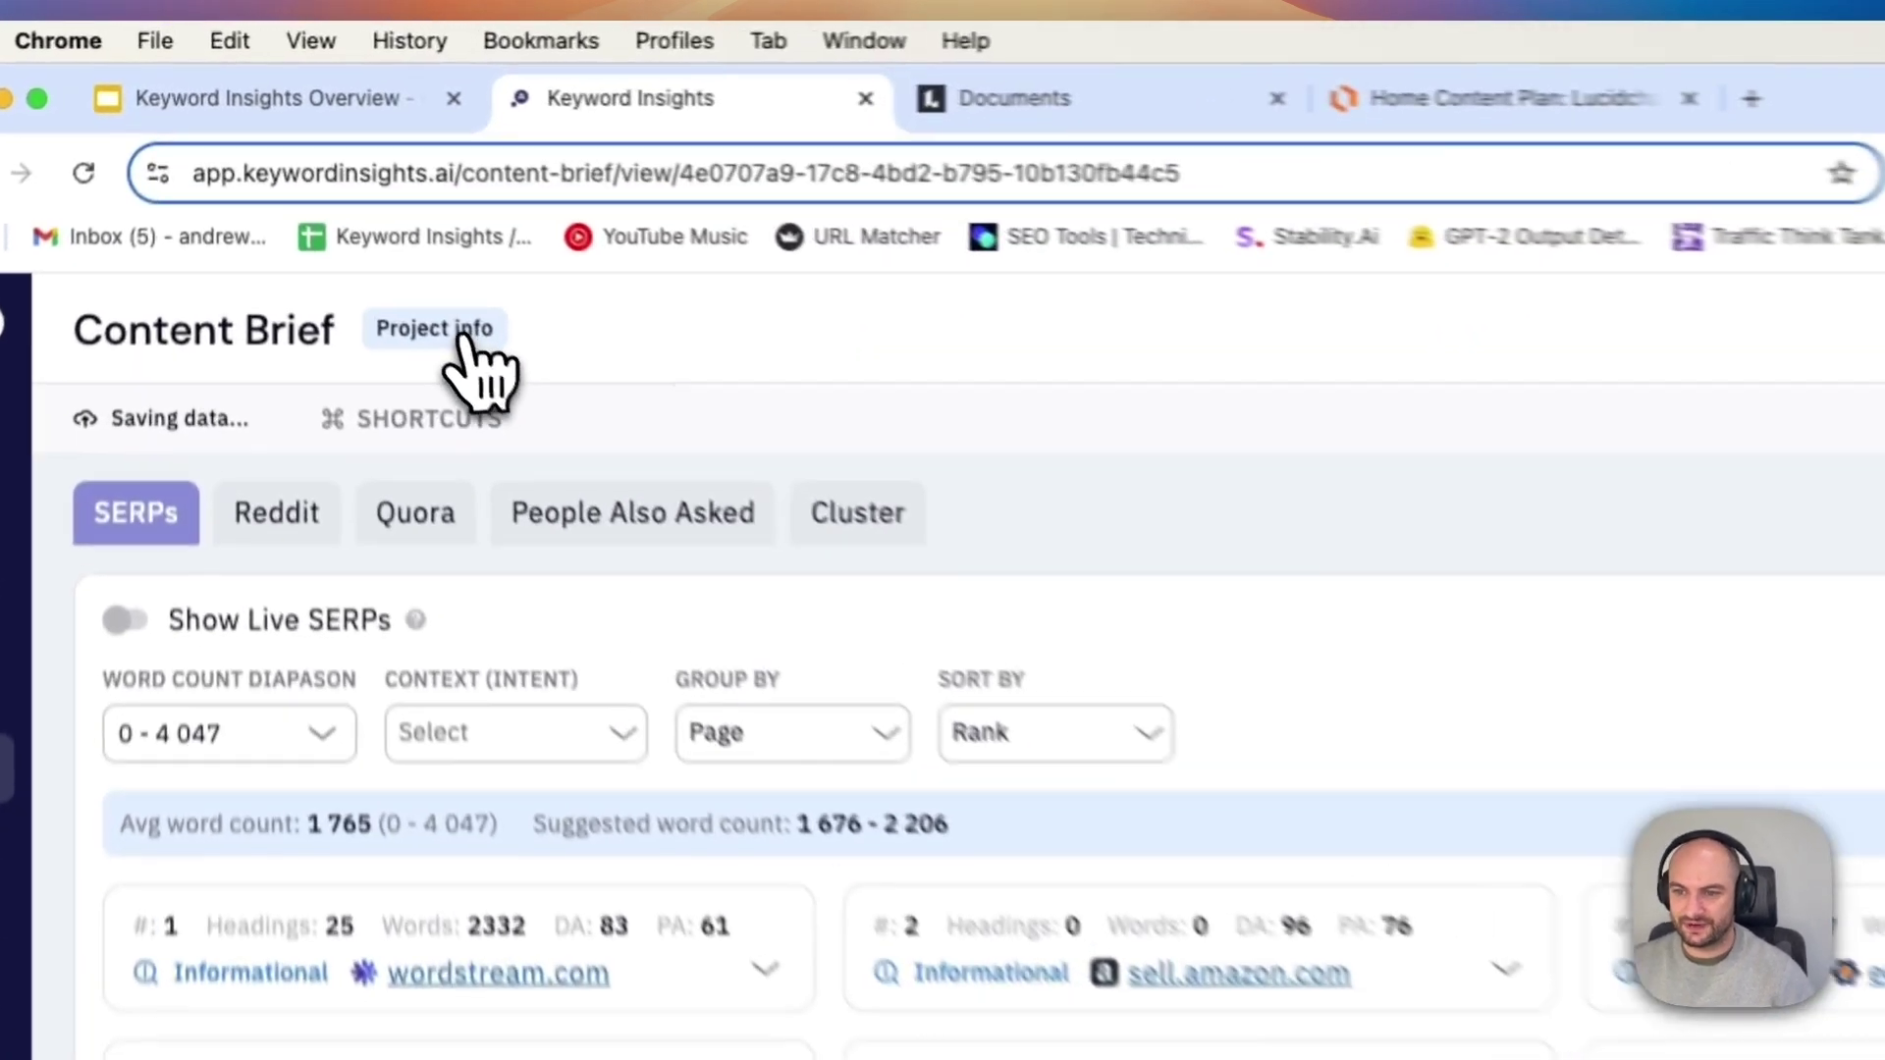
left_click(316, 188)
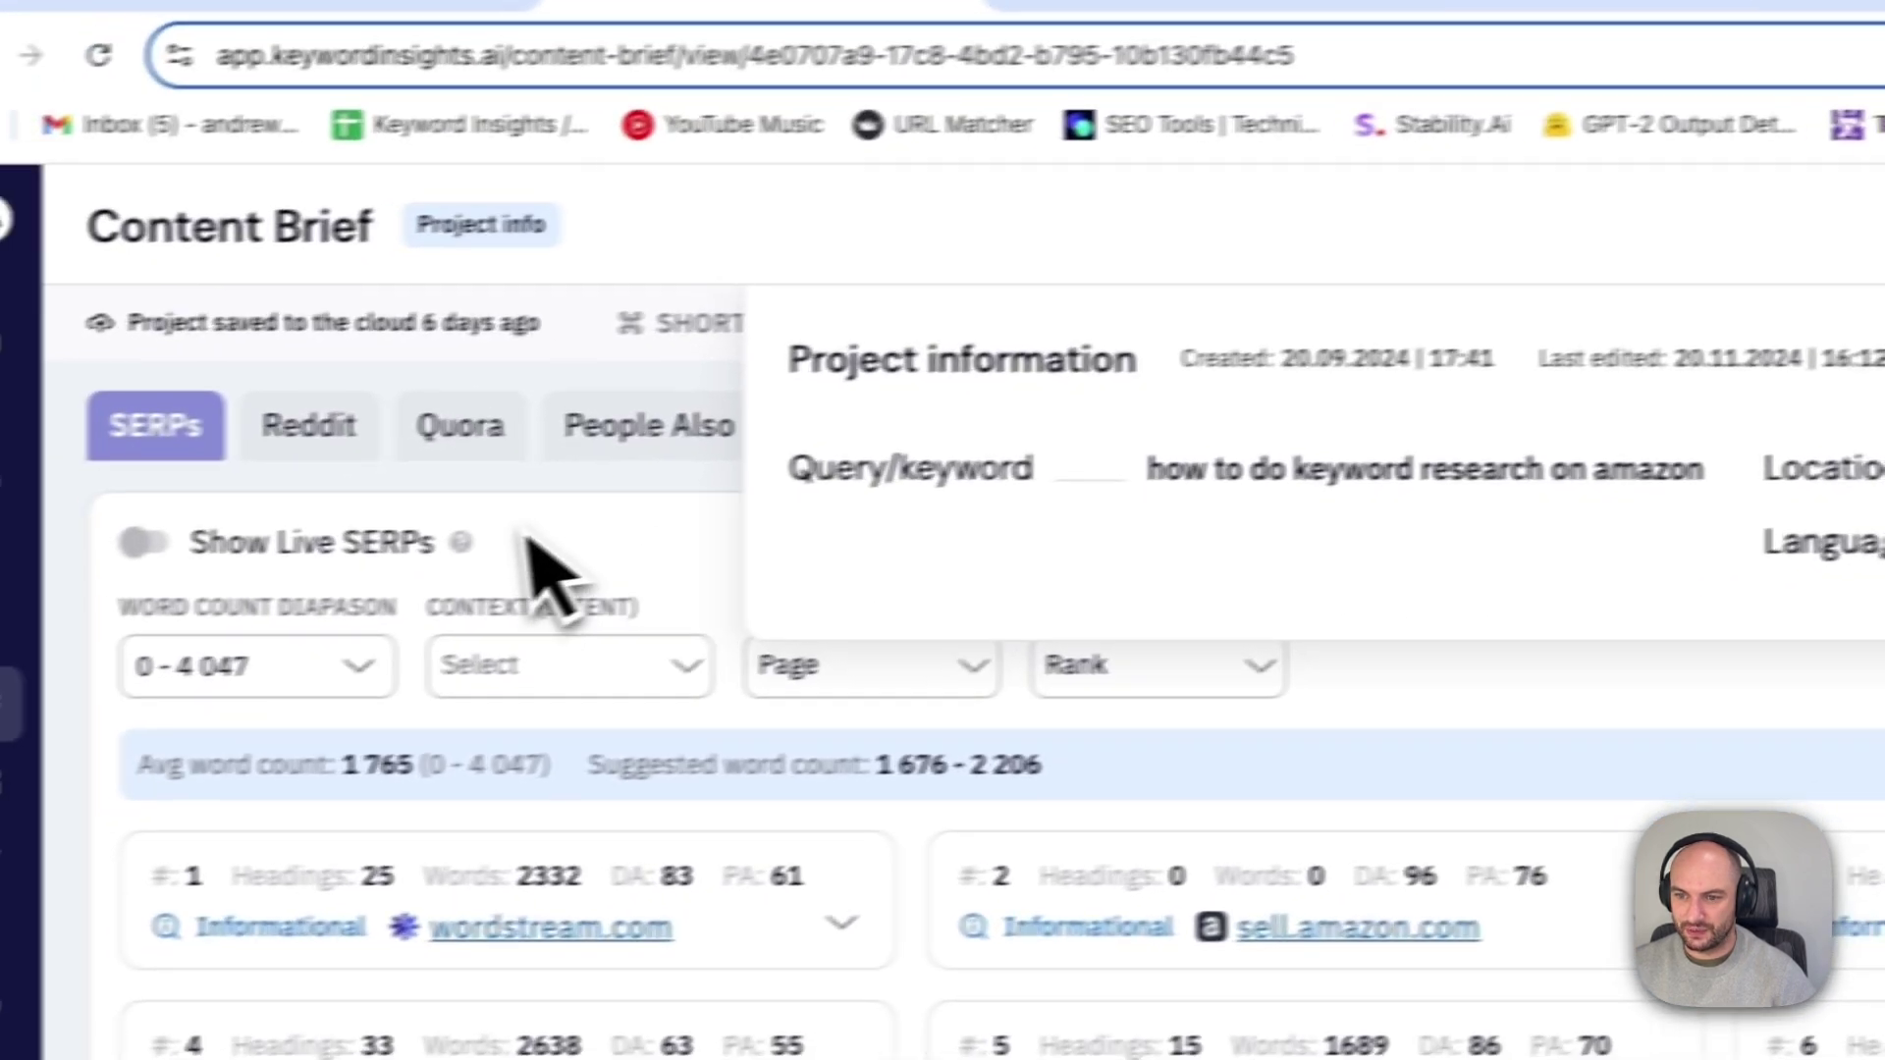
left_click(528, 540)
mouse_move(39, 579)
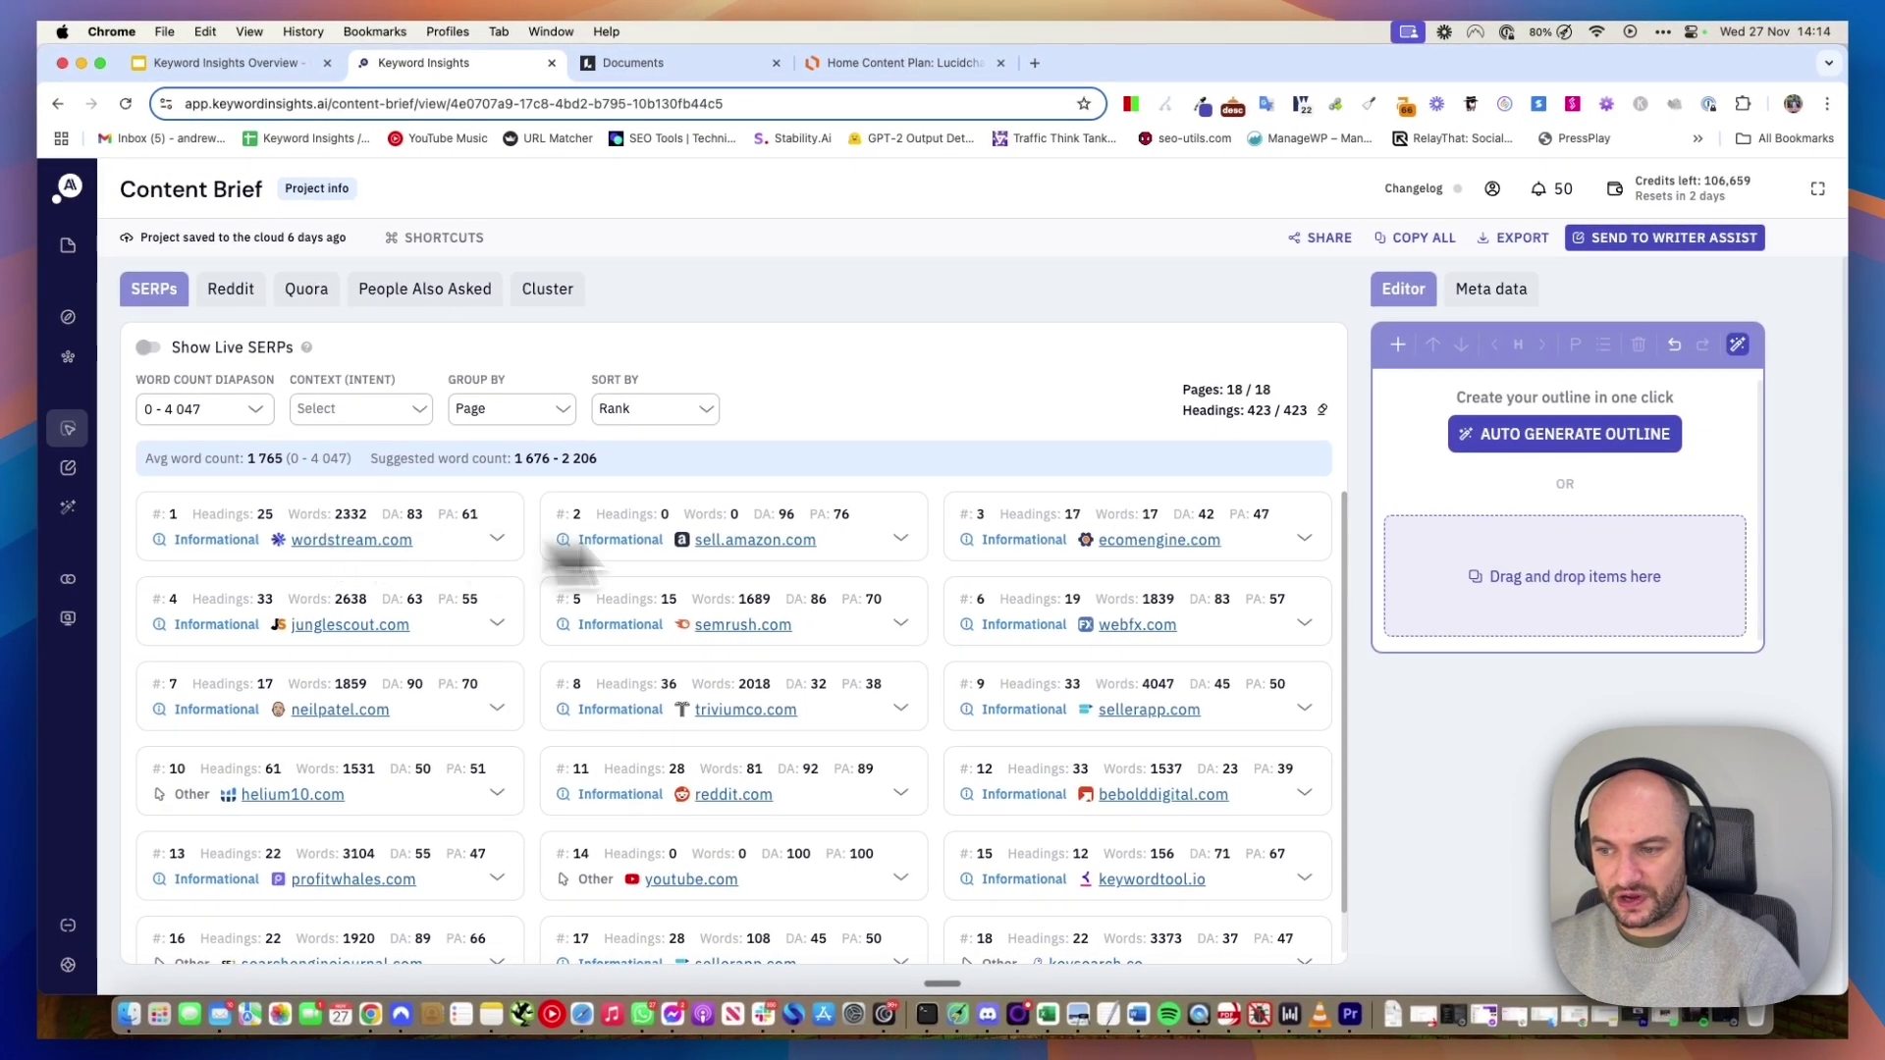
left_click(499, 538)
left_click(501, 542)
left_click(900, 550)
left_click(901, 550)
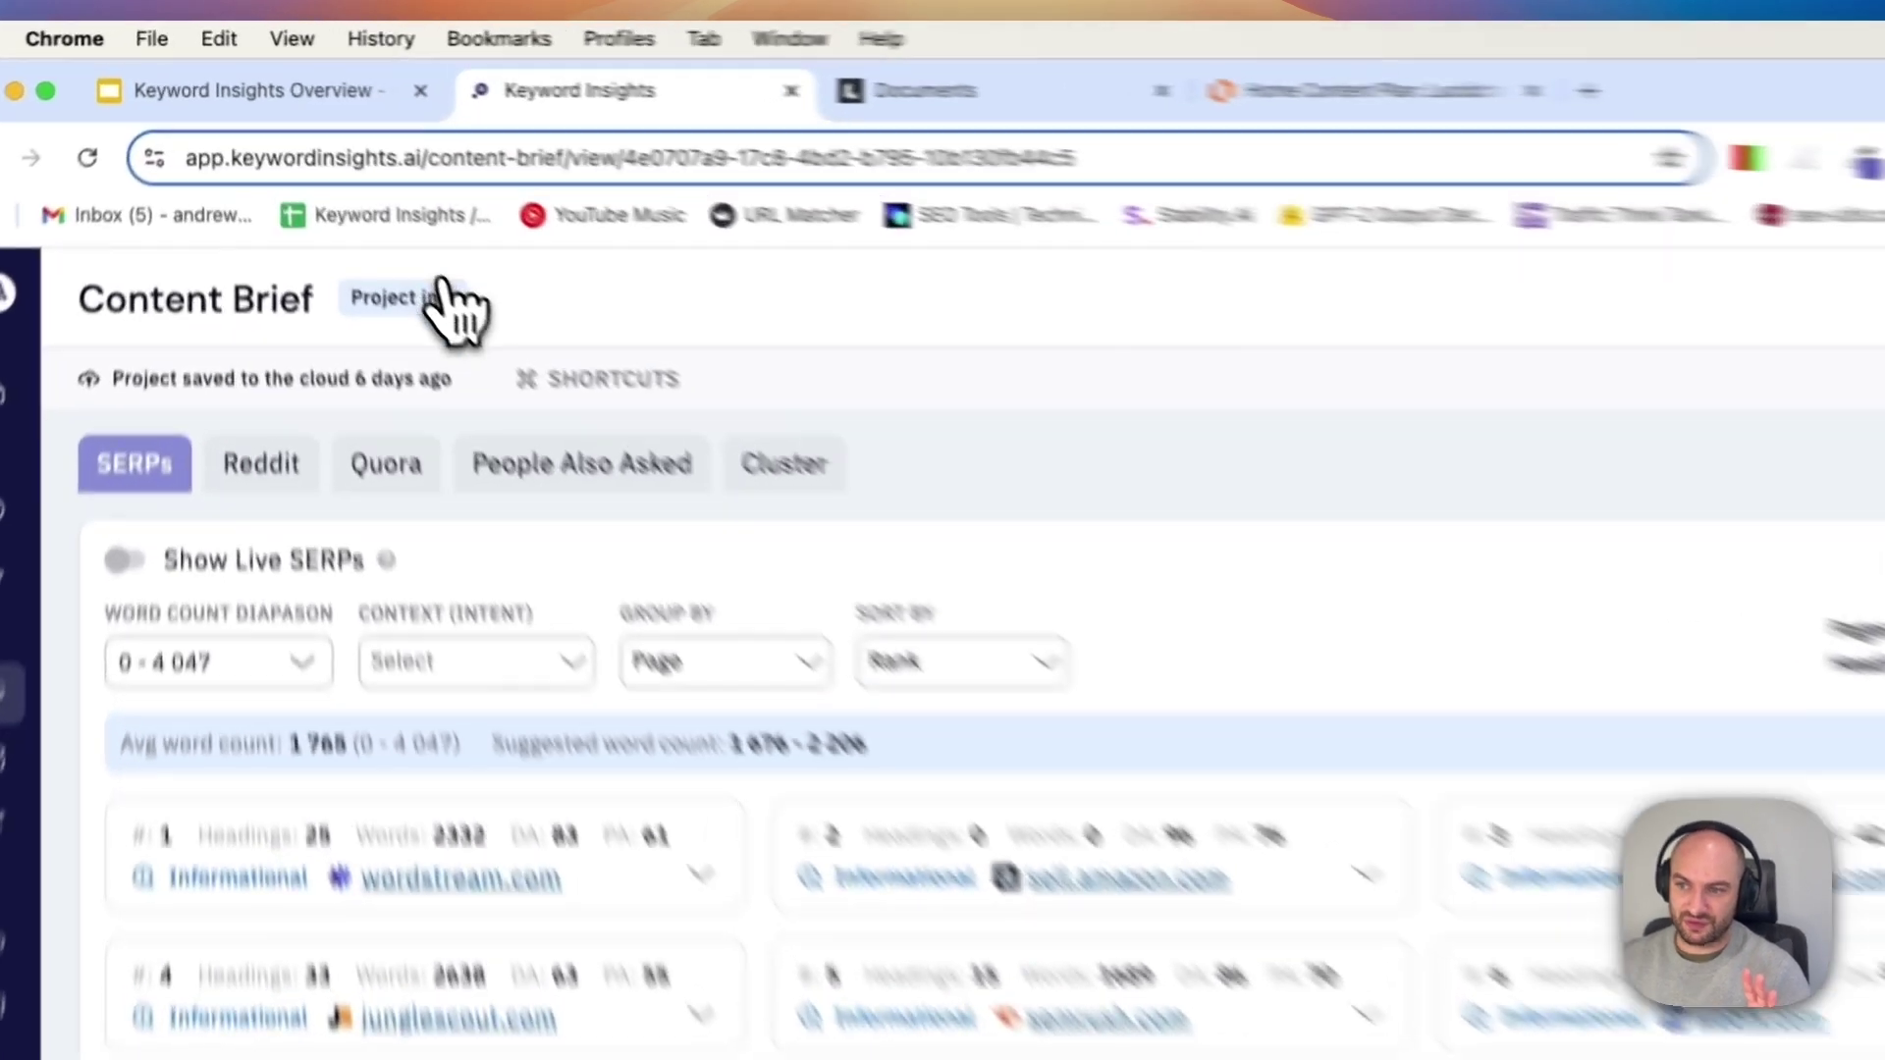
left_click(317, 187)
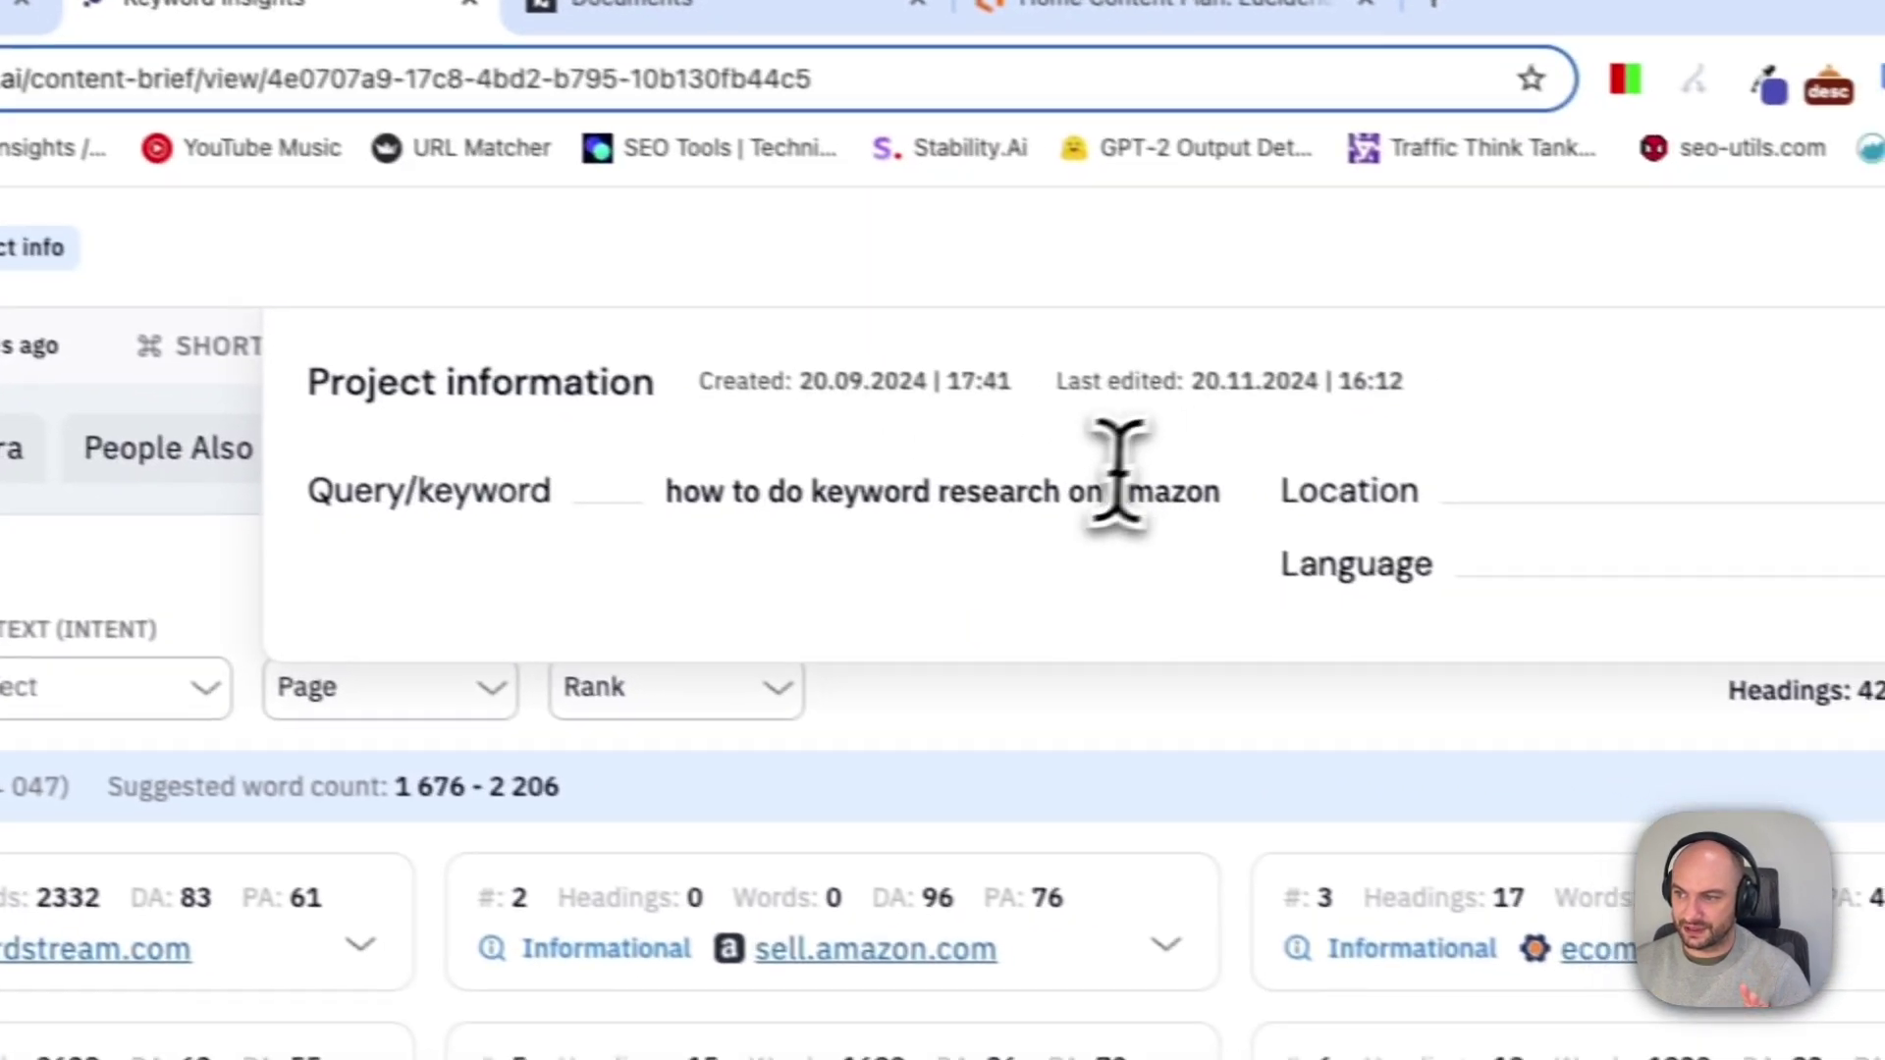
left_click_drag(1216, 488, 761, 486)
left_click(1070, 705)
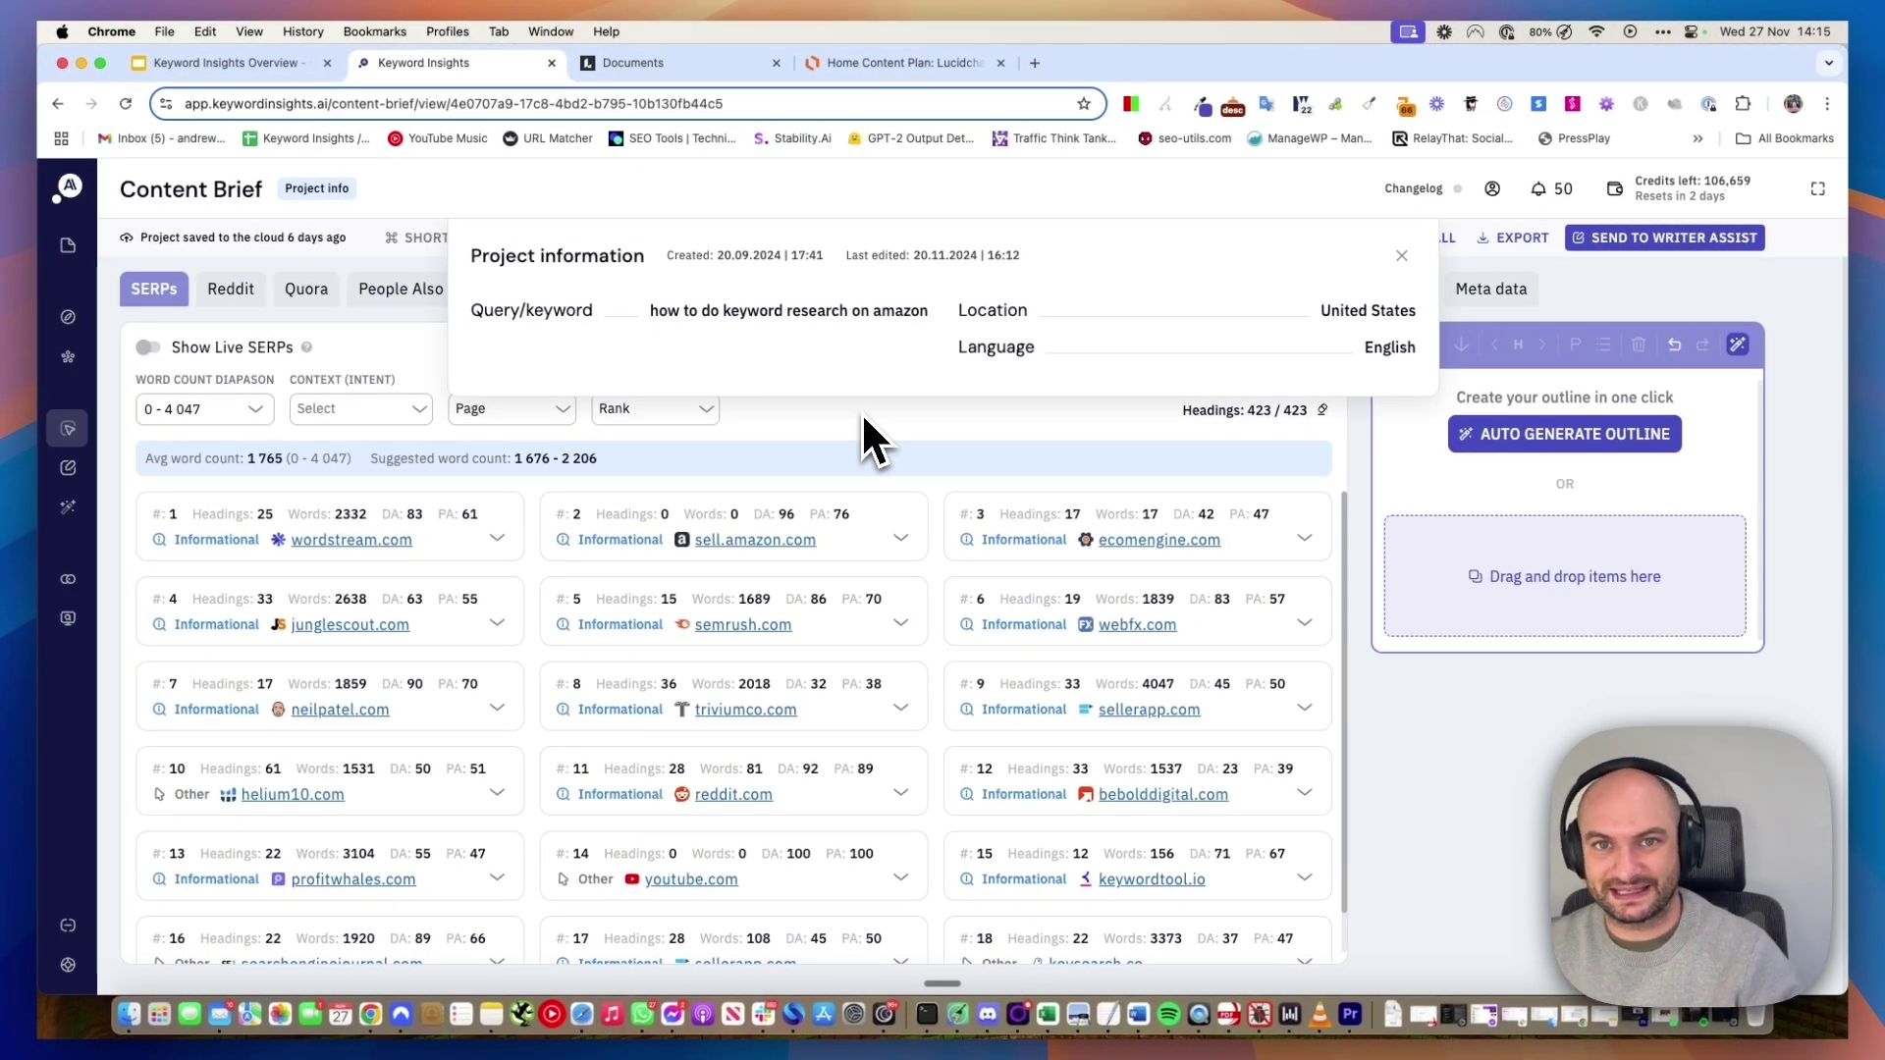
left_click(863, 410)
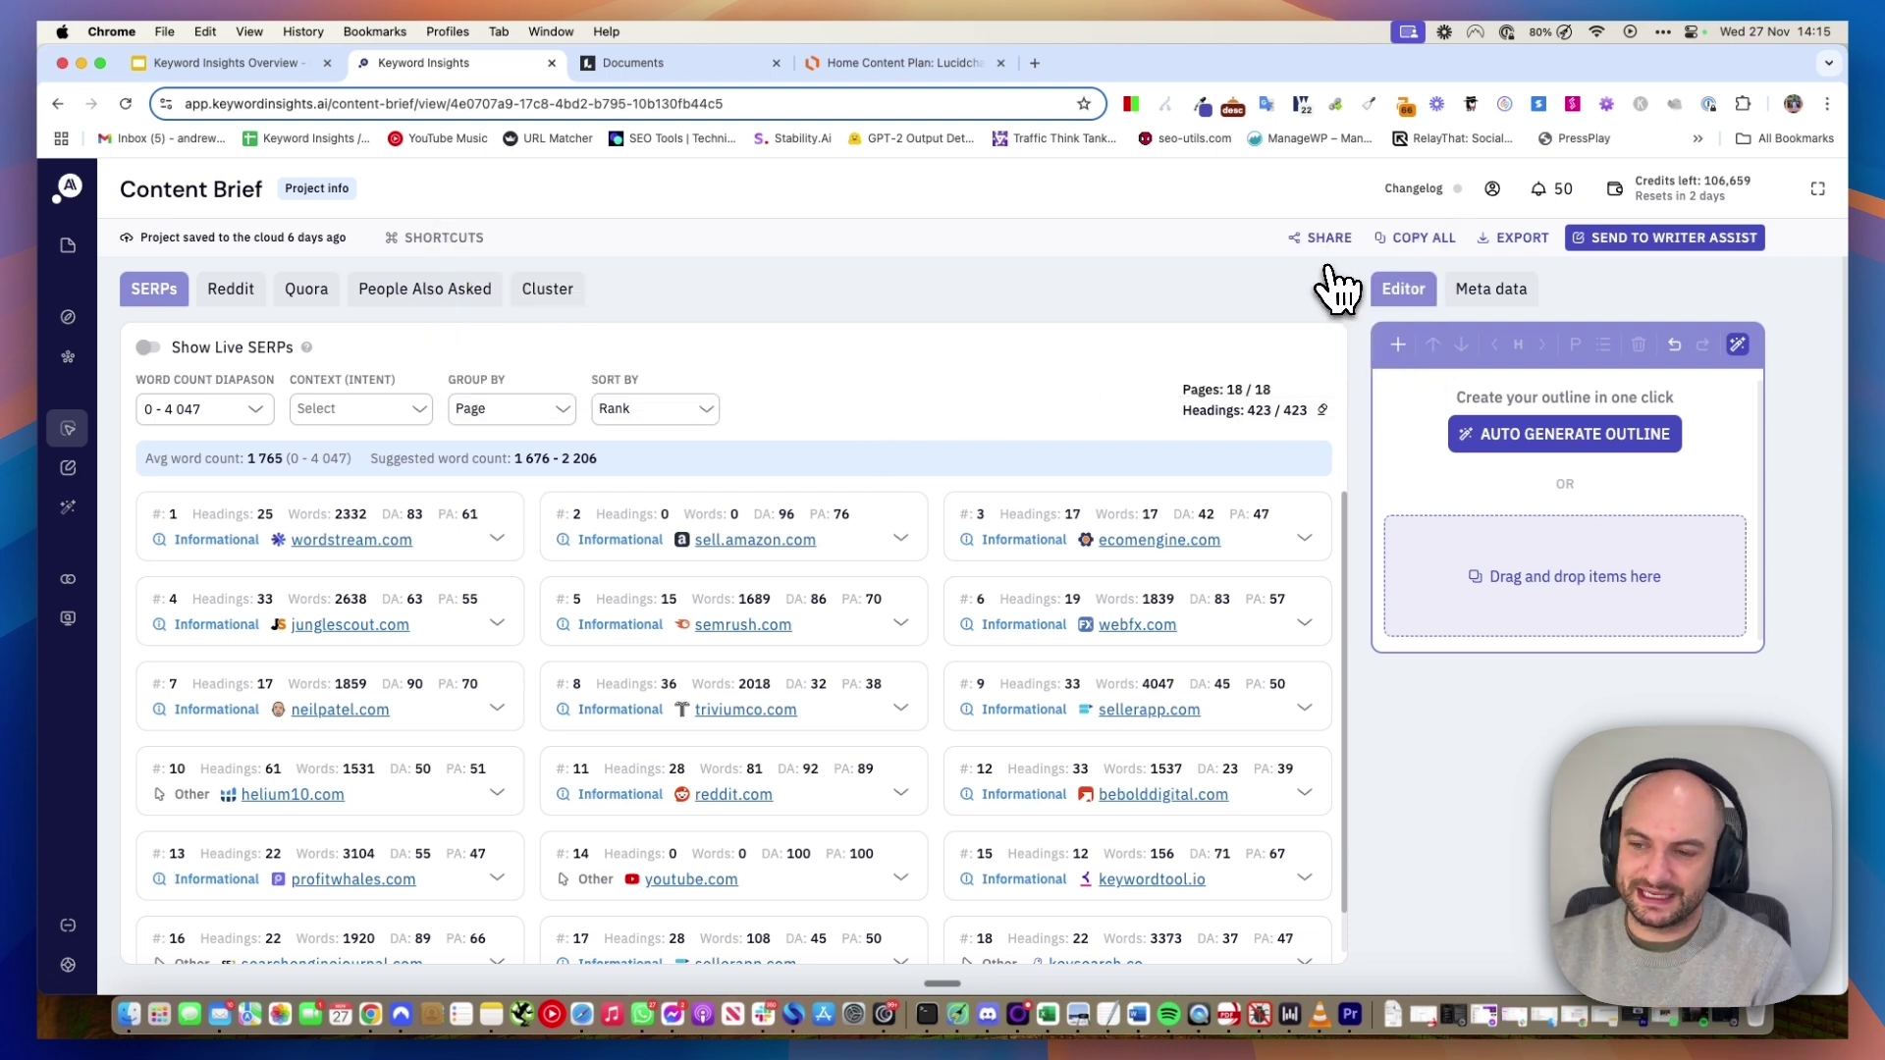
left_click(498, 625)
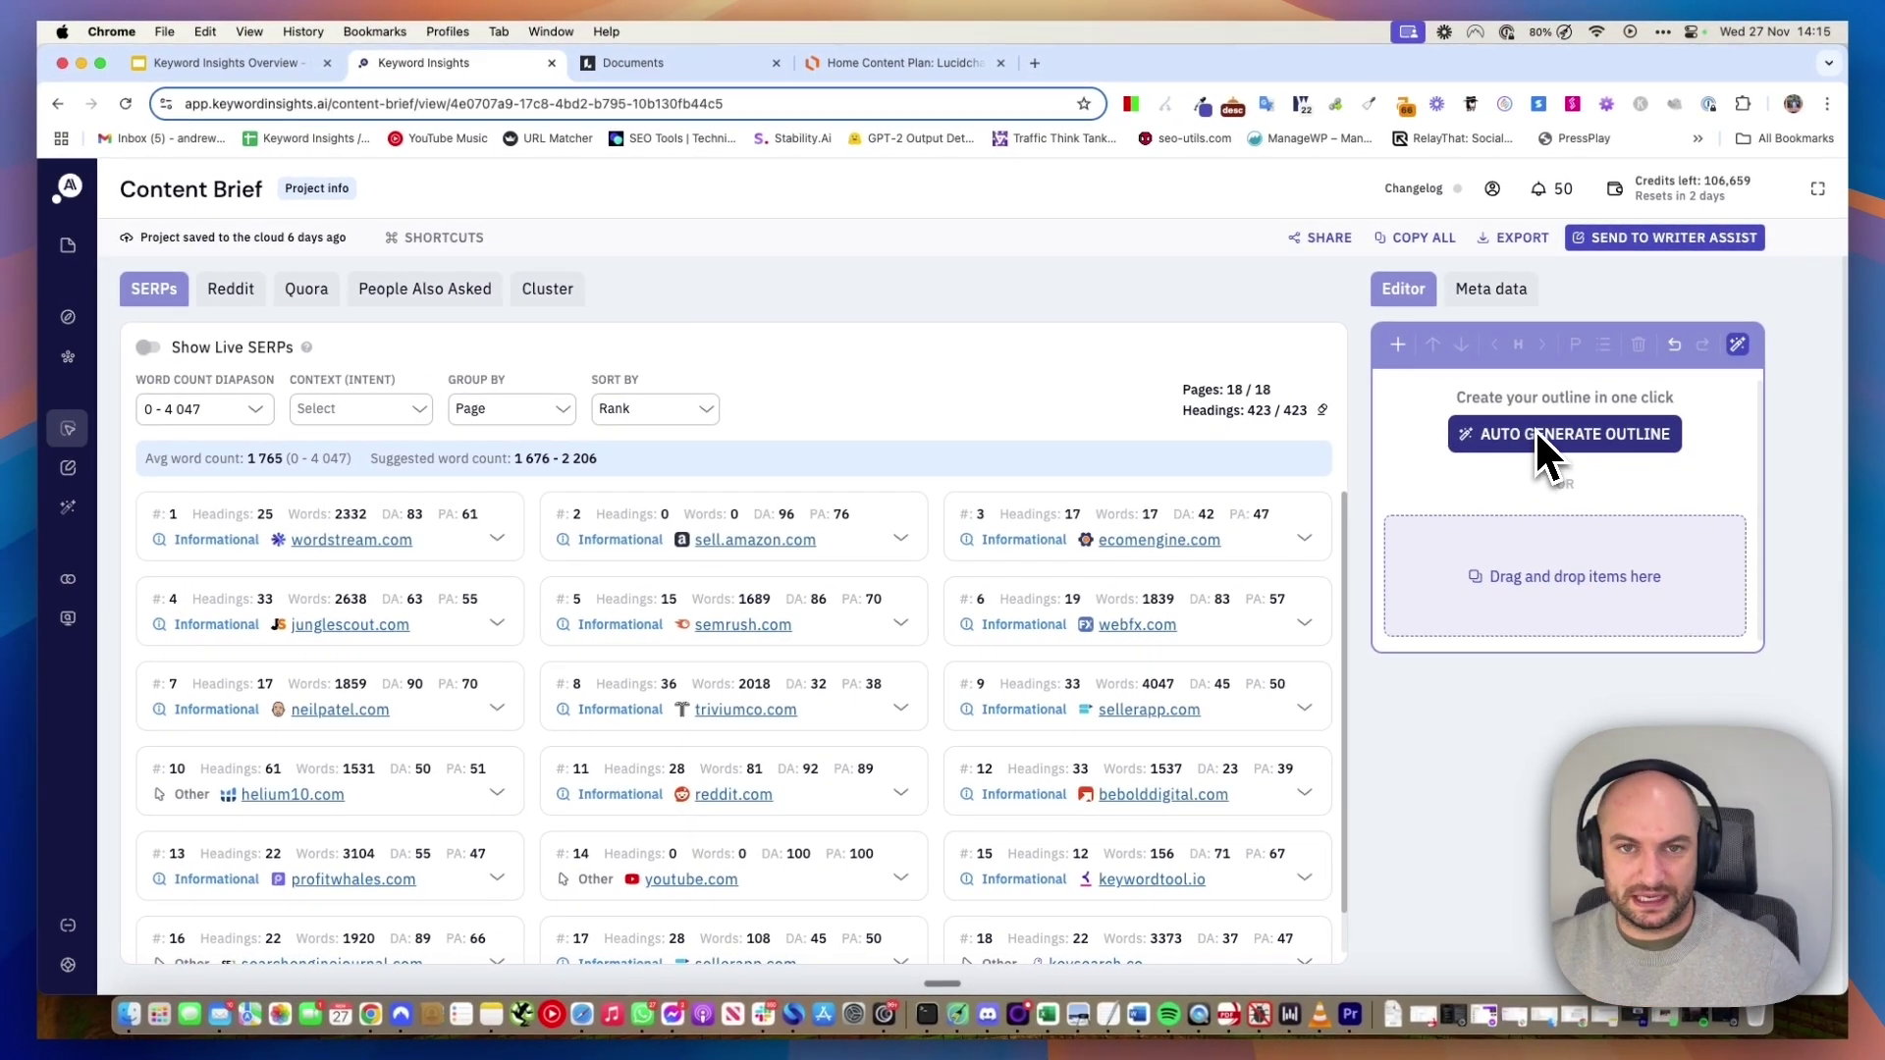
- Add the top result's Amazon guide H1 plus search algorithm and product relevance H2s
left_click(497, 538)
scroll(497, 589, "down", 3)
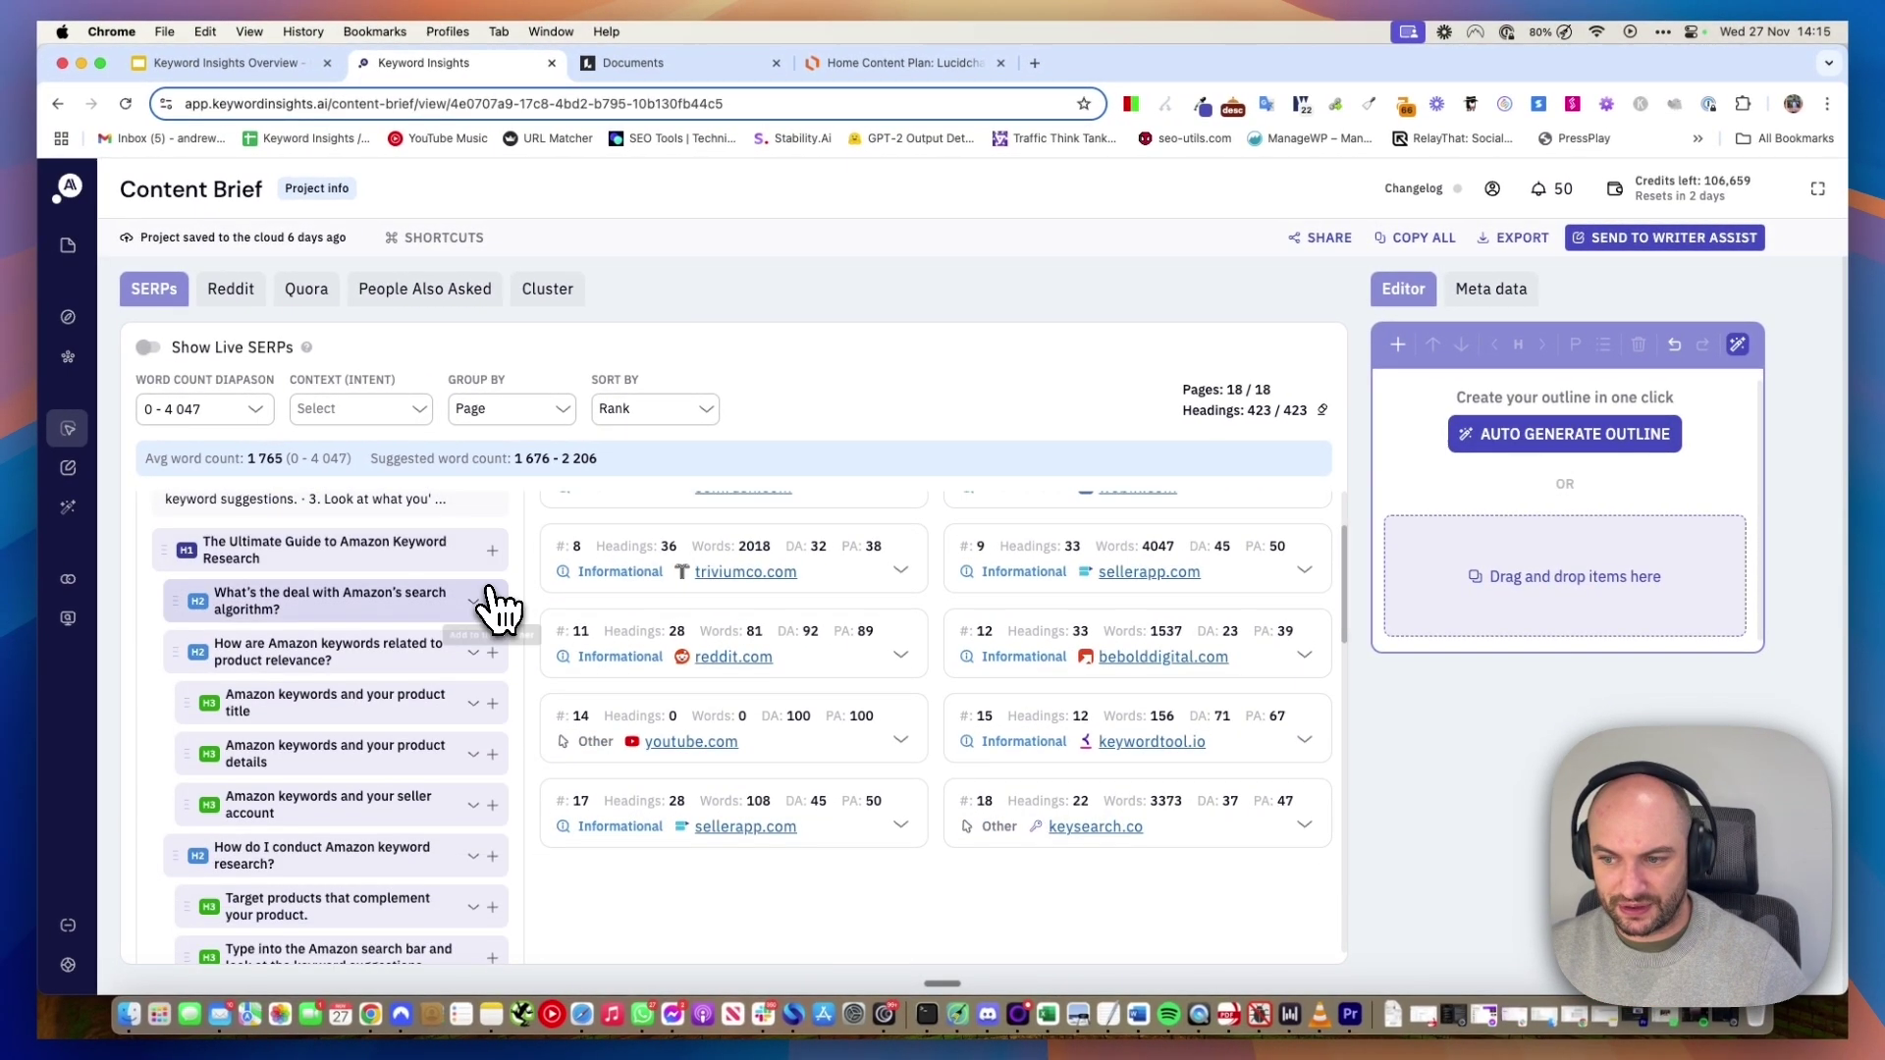
left_click(491, 555)
left_click(492, 601)
left_click(481, 651)
scroll(664, 664, "up", 4)
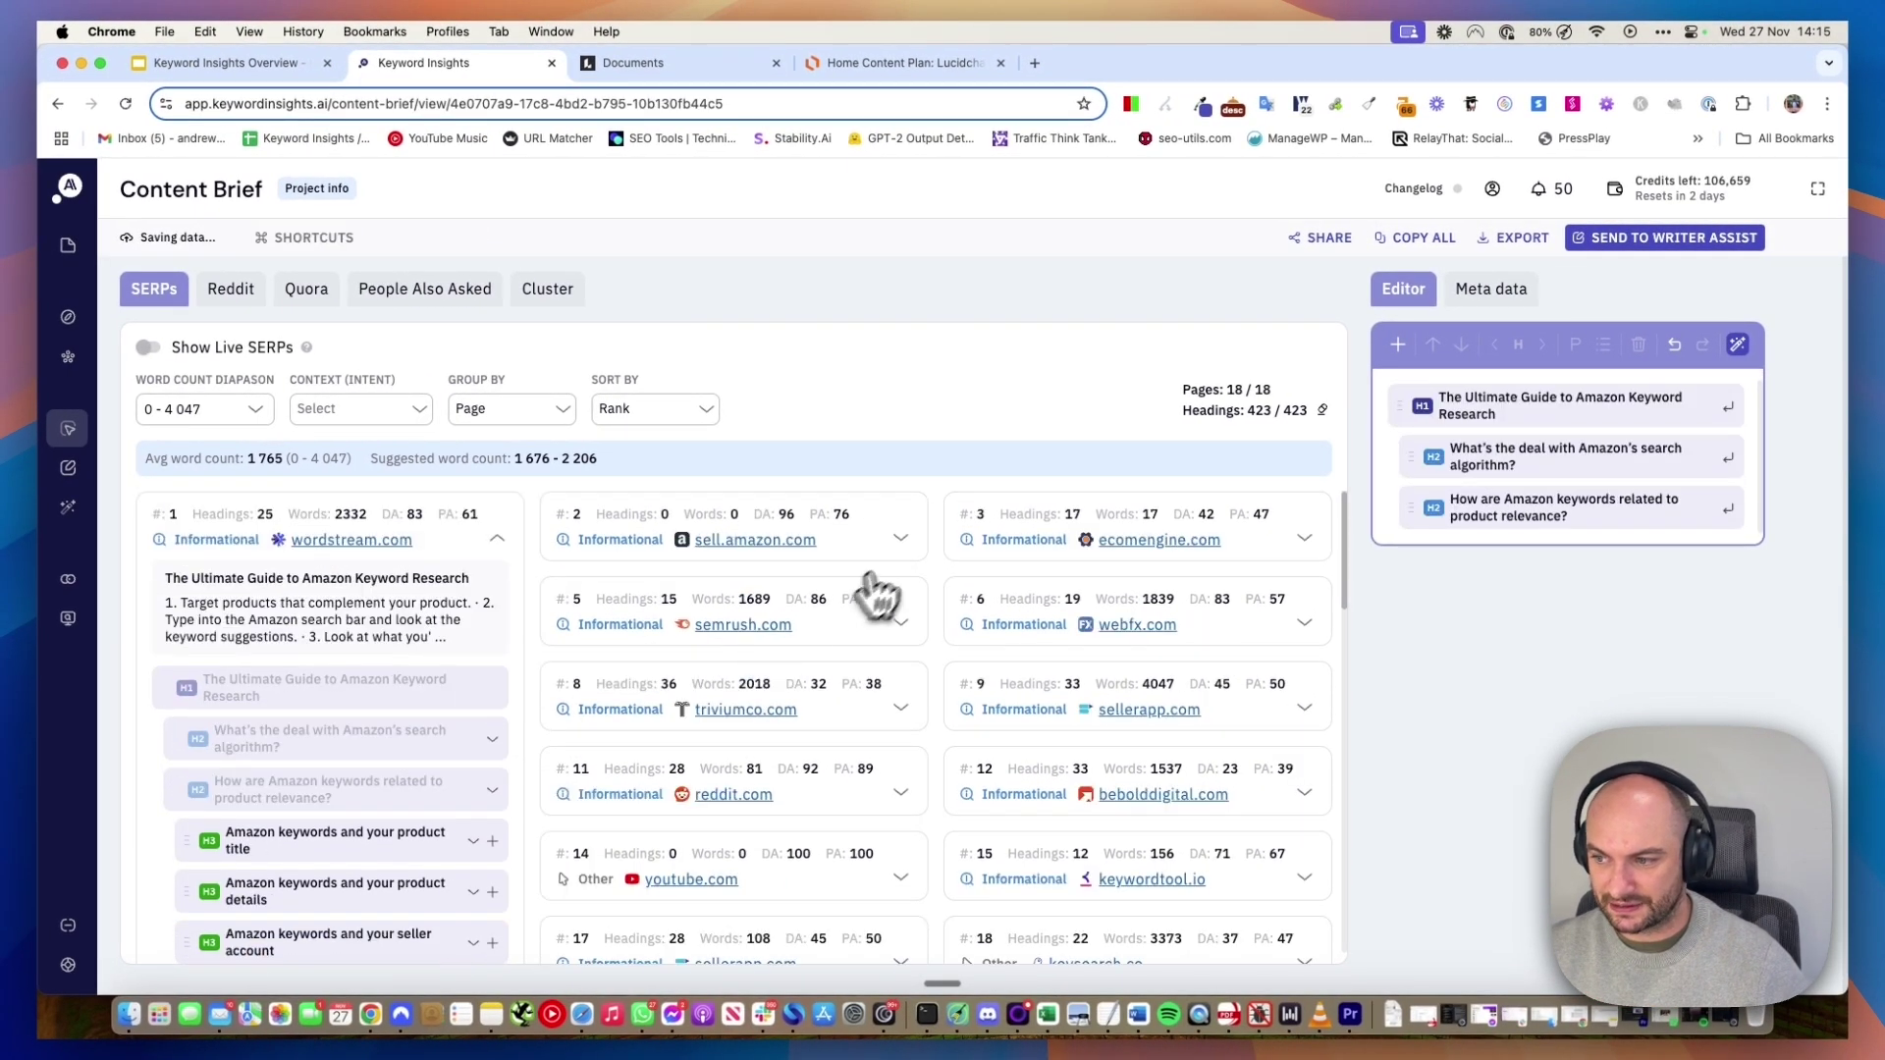
- Add 'My Story as an Amazon Seller', ecommerce marketing plan and instant breakdown headings from other results
left_click(884, 580)
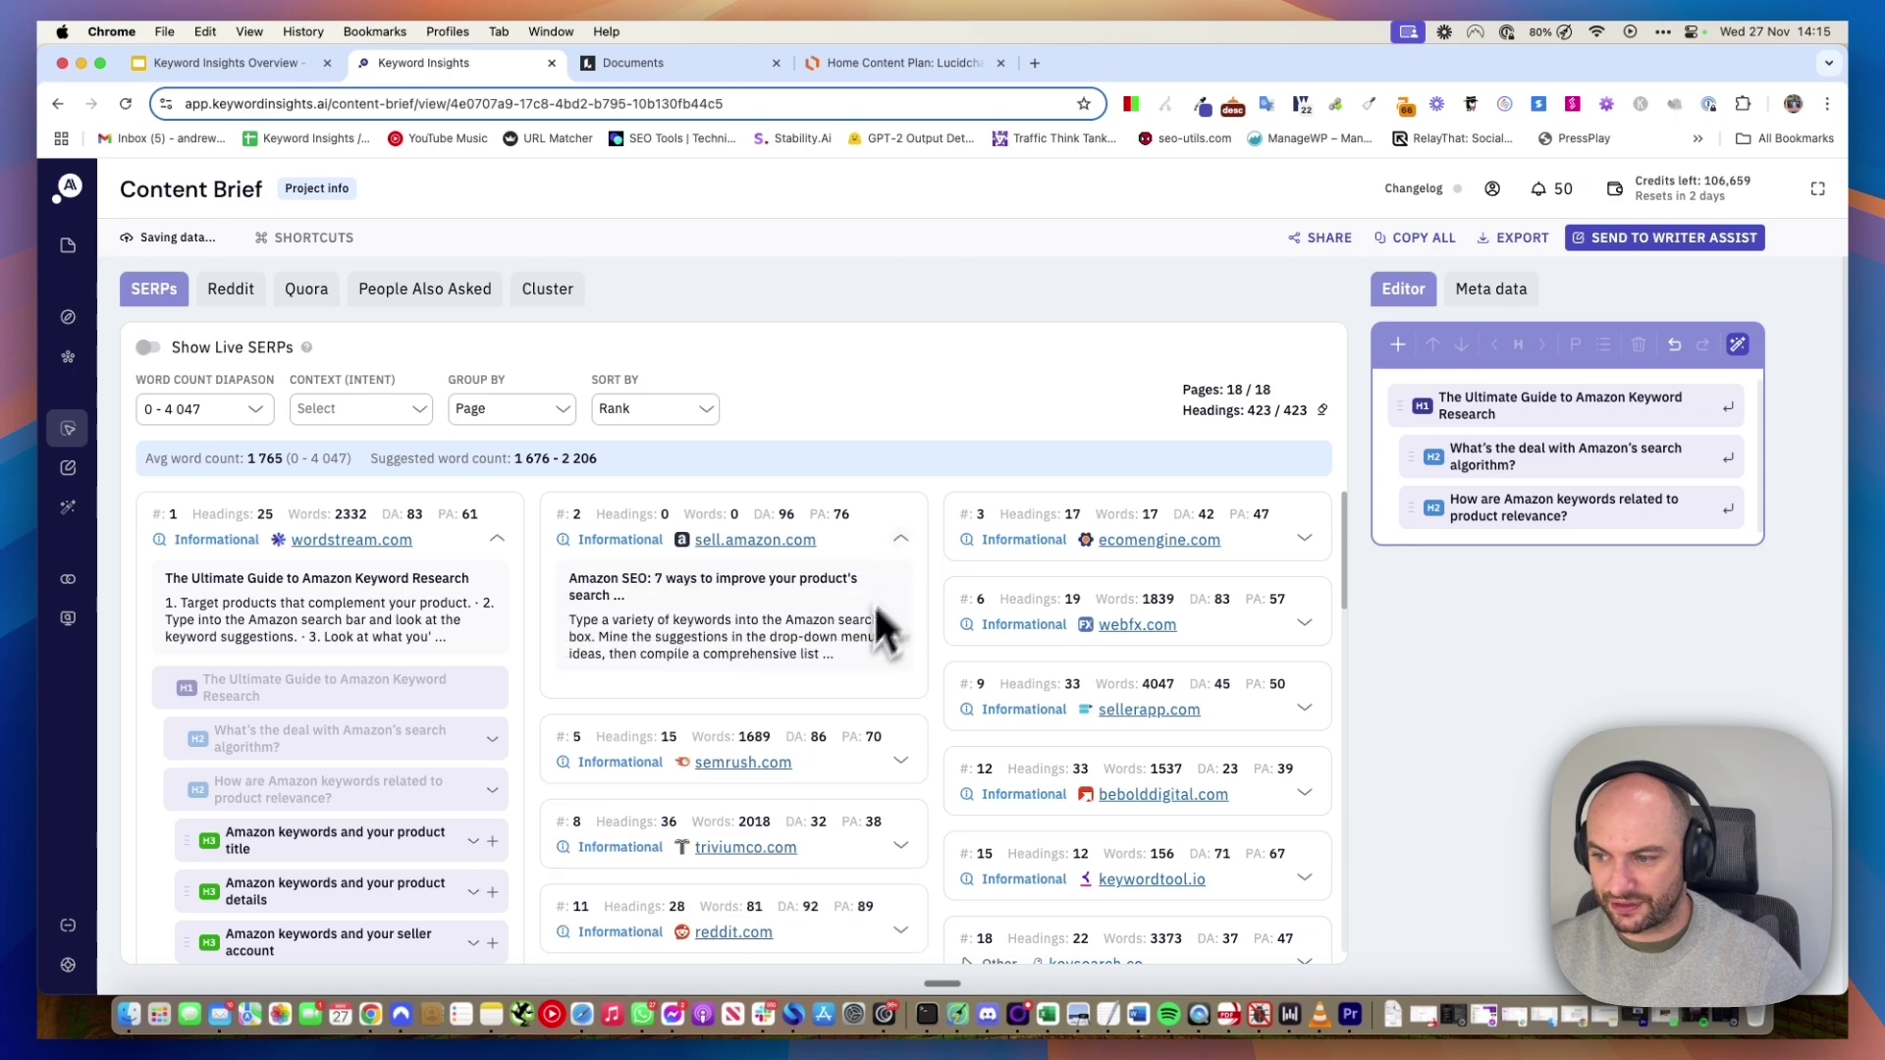
left_click(1303, 538)
left_click(1300, 715)
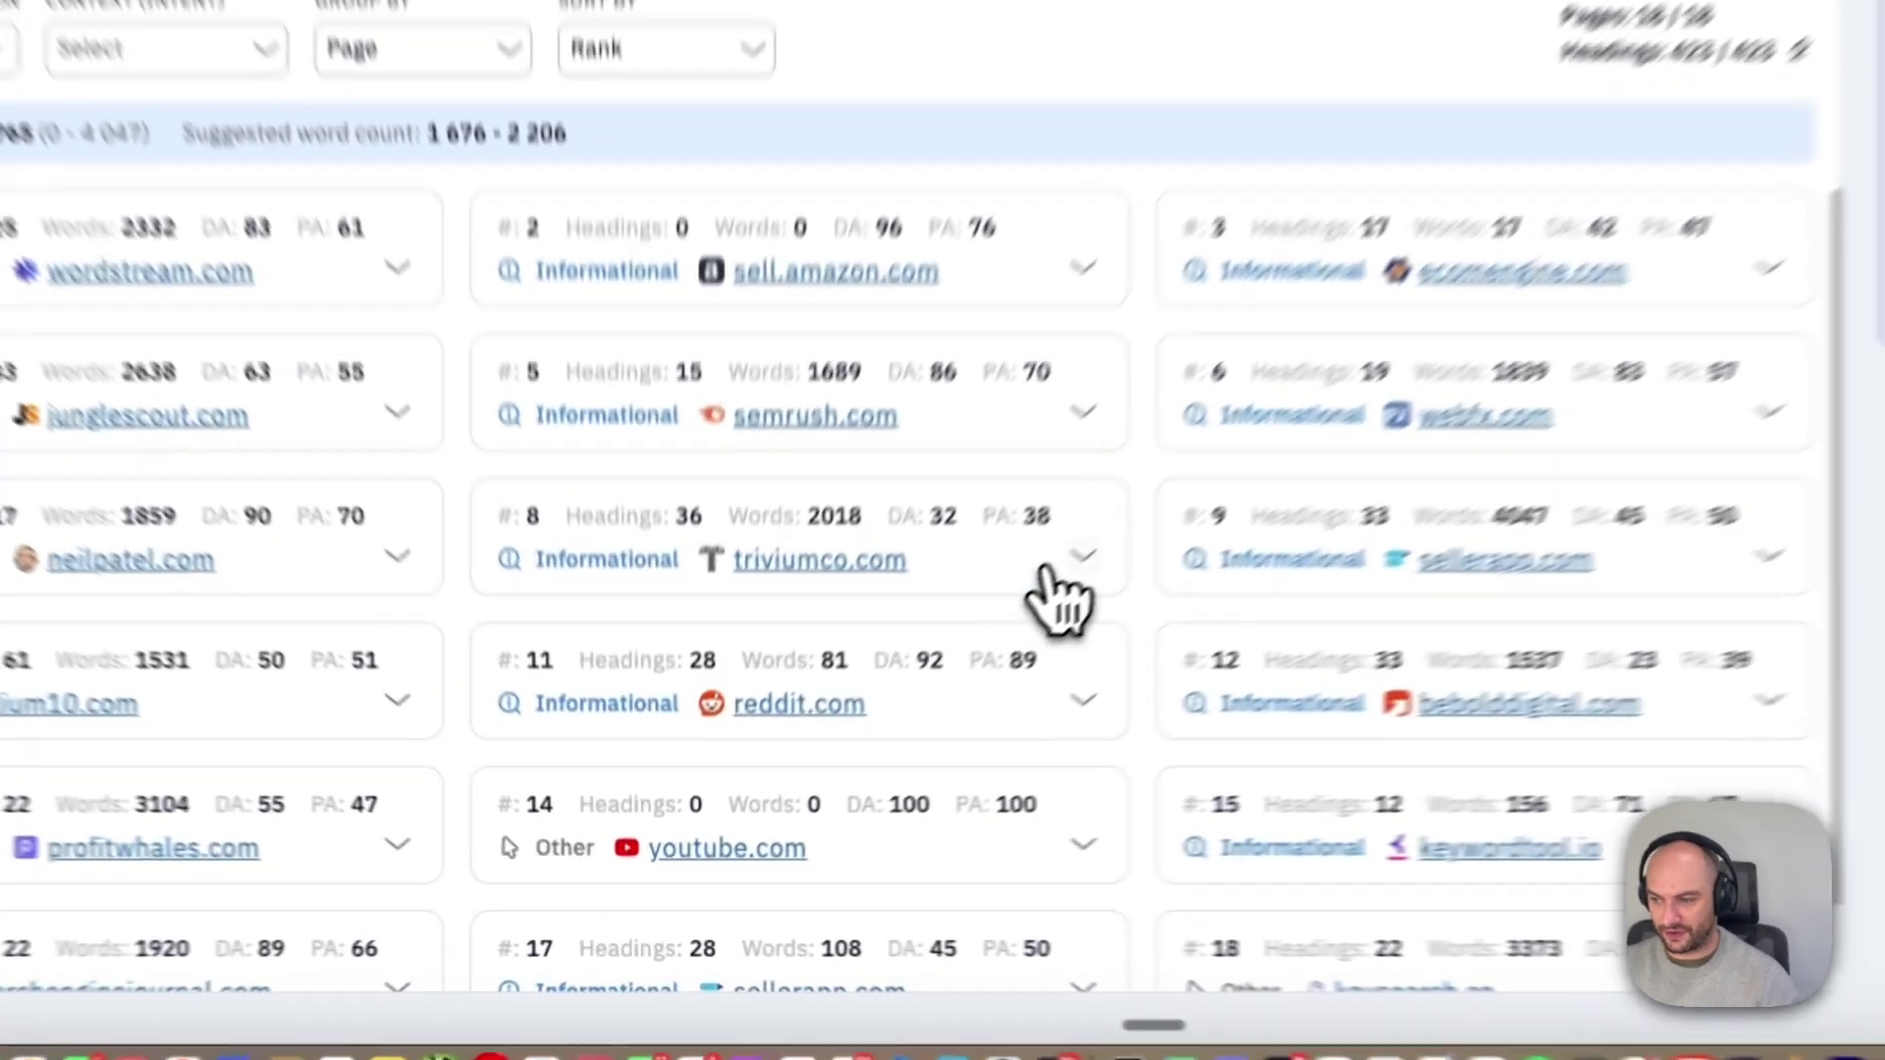
left_click(1049, 572)
scroll(982, 589, "down", 8)
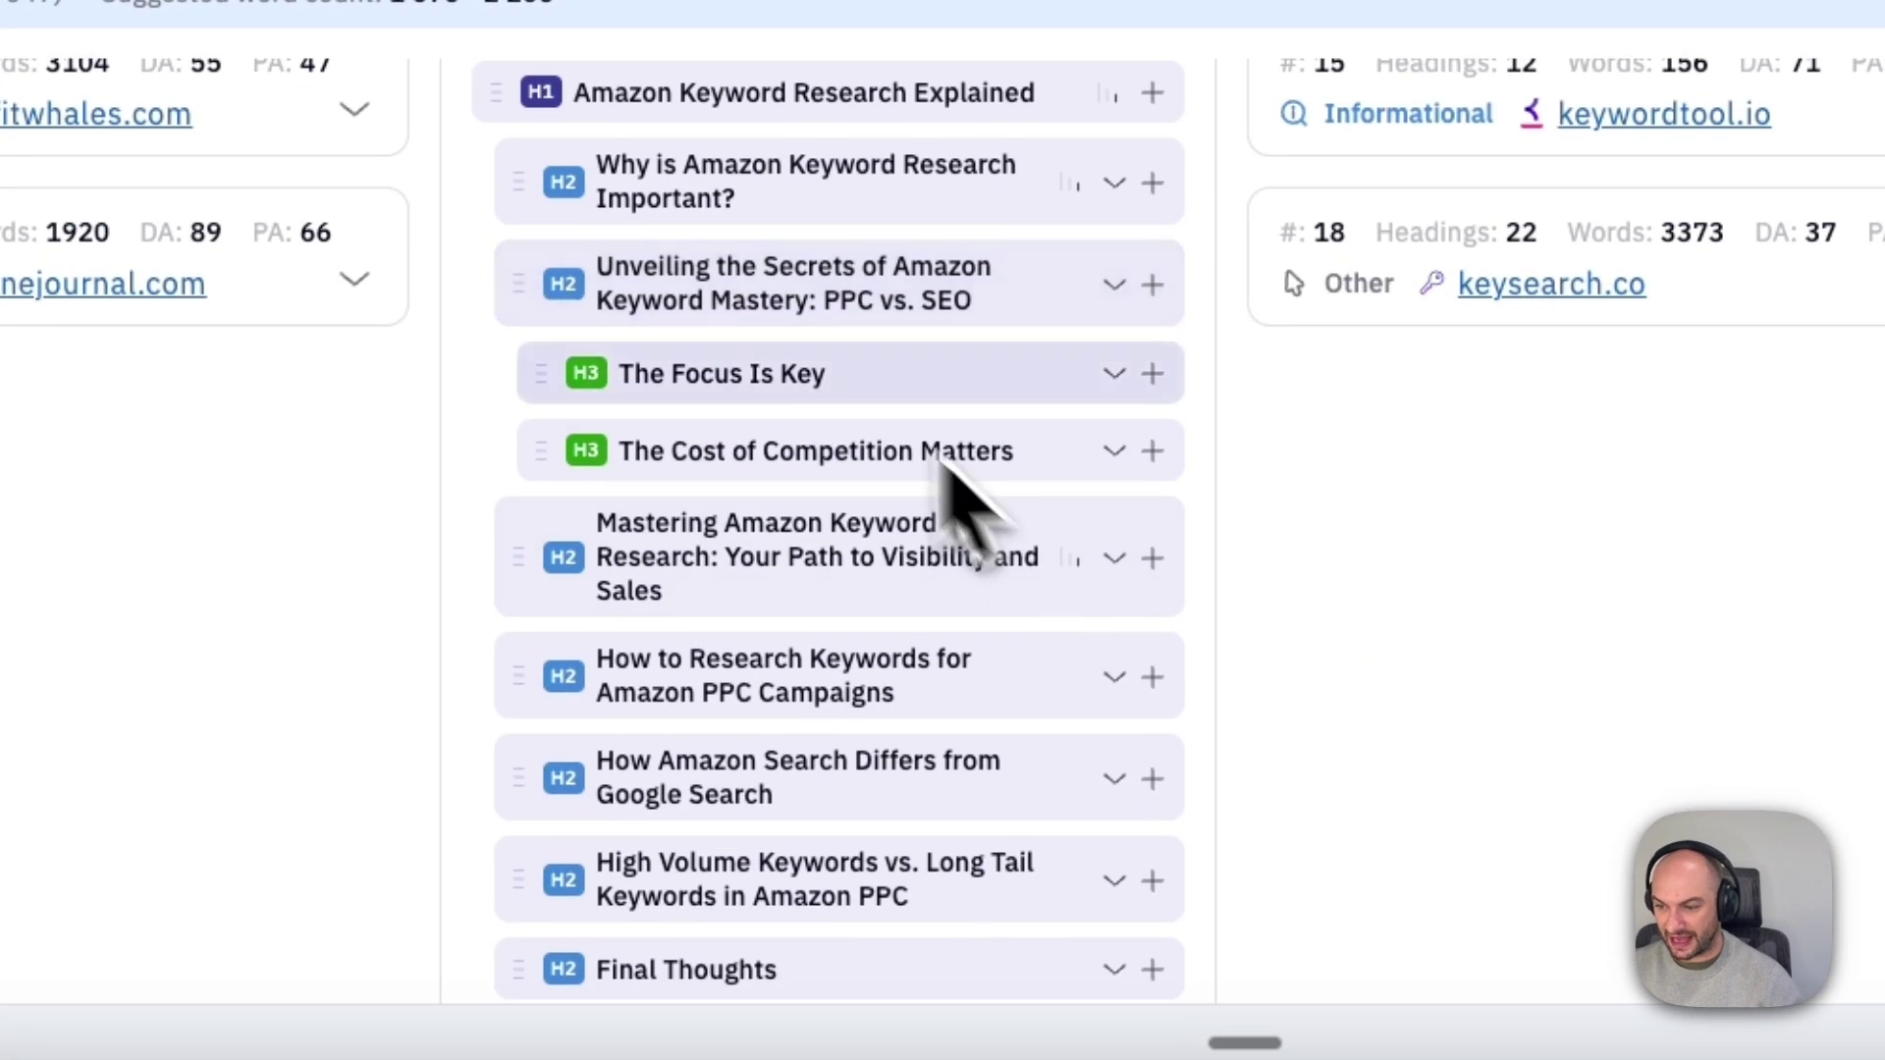
scroll(972, 707, "down", 2)
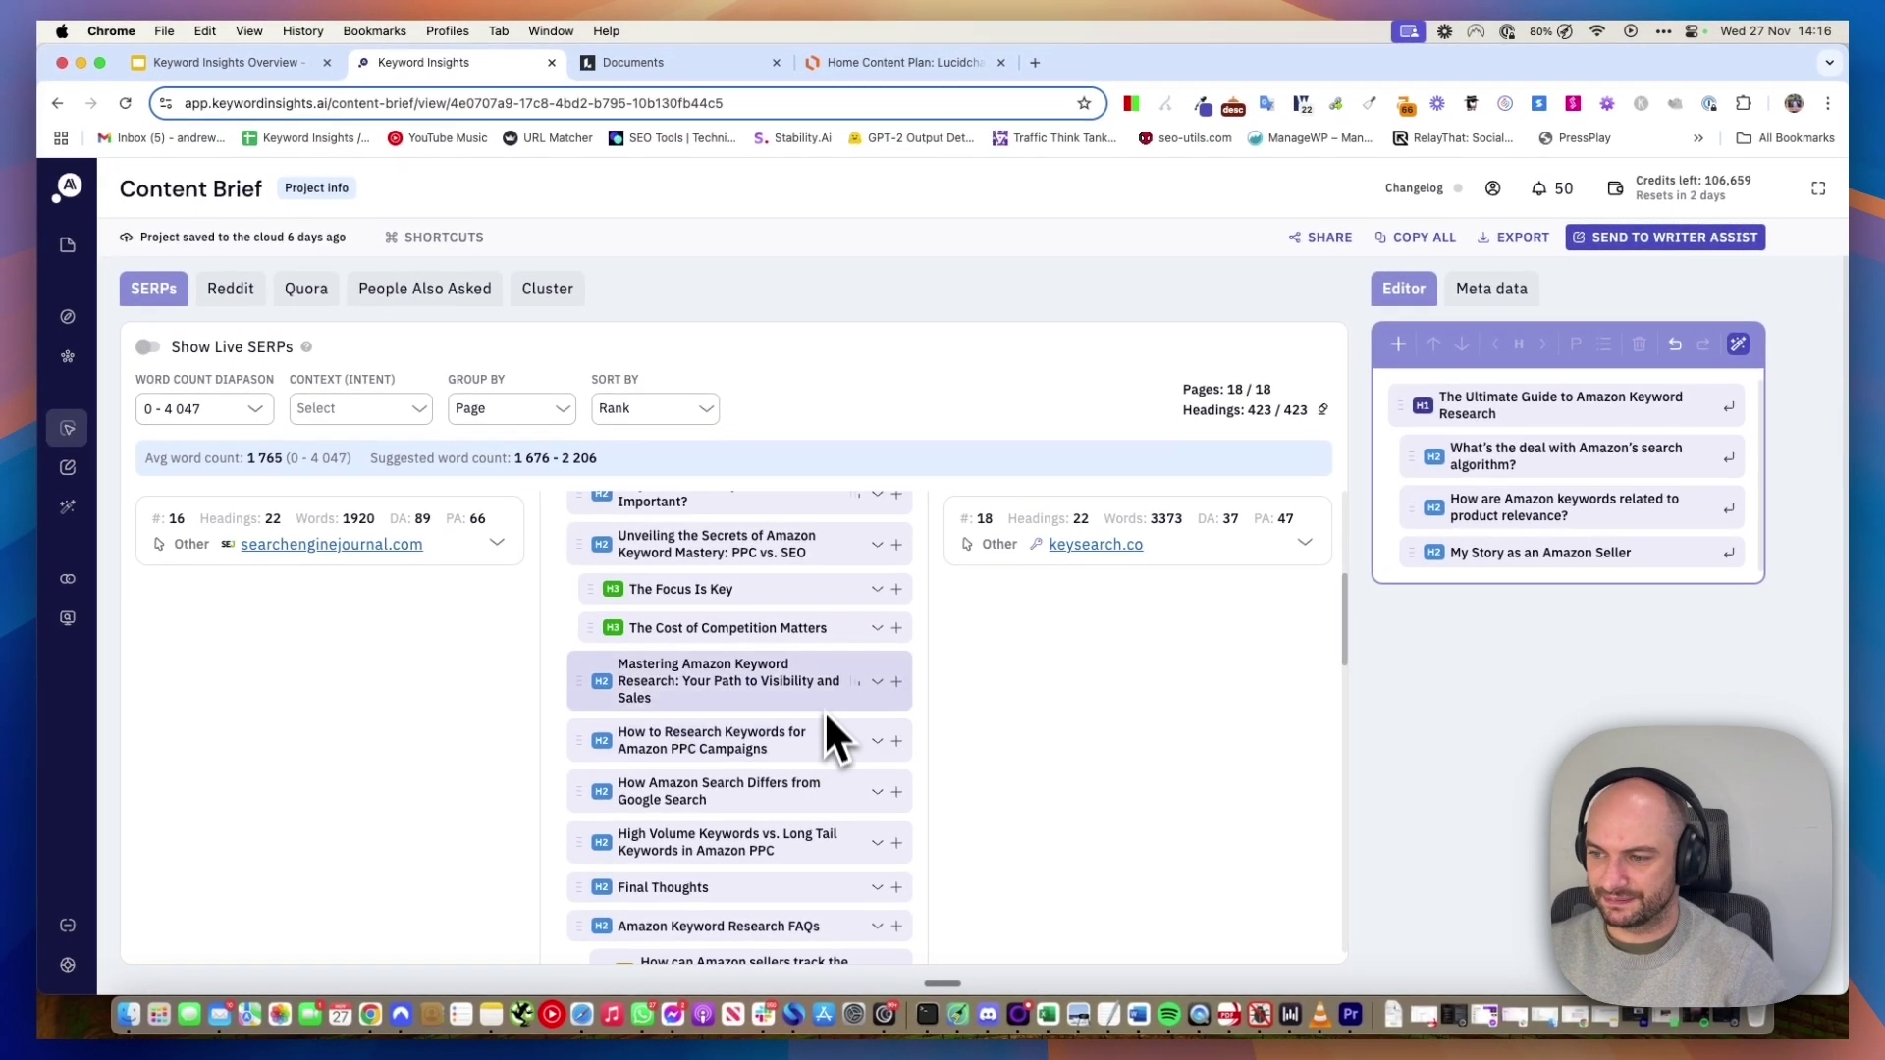
scroll(824, 737, "up", 5)
left_click(1314, 634)
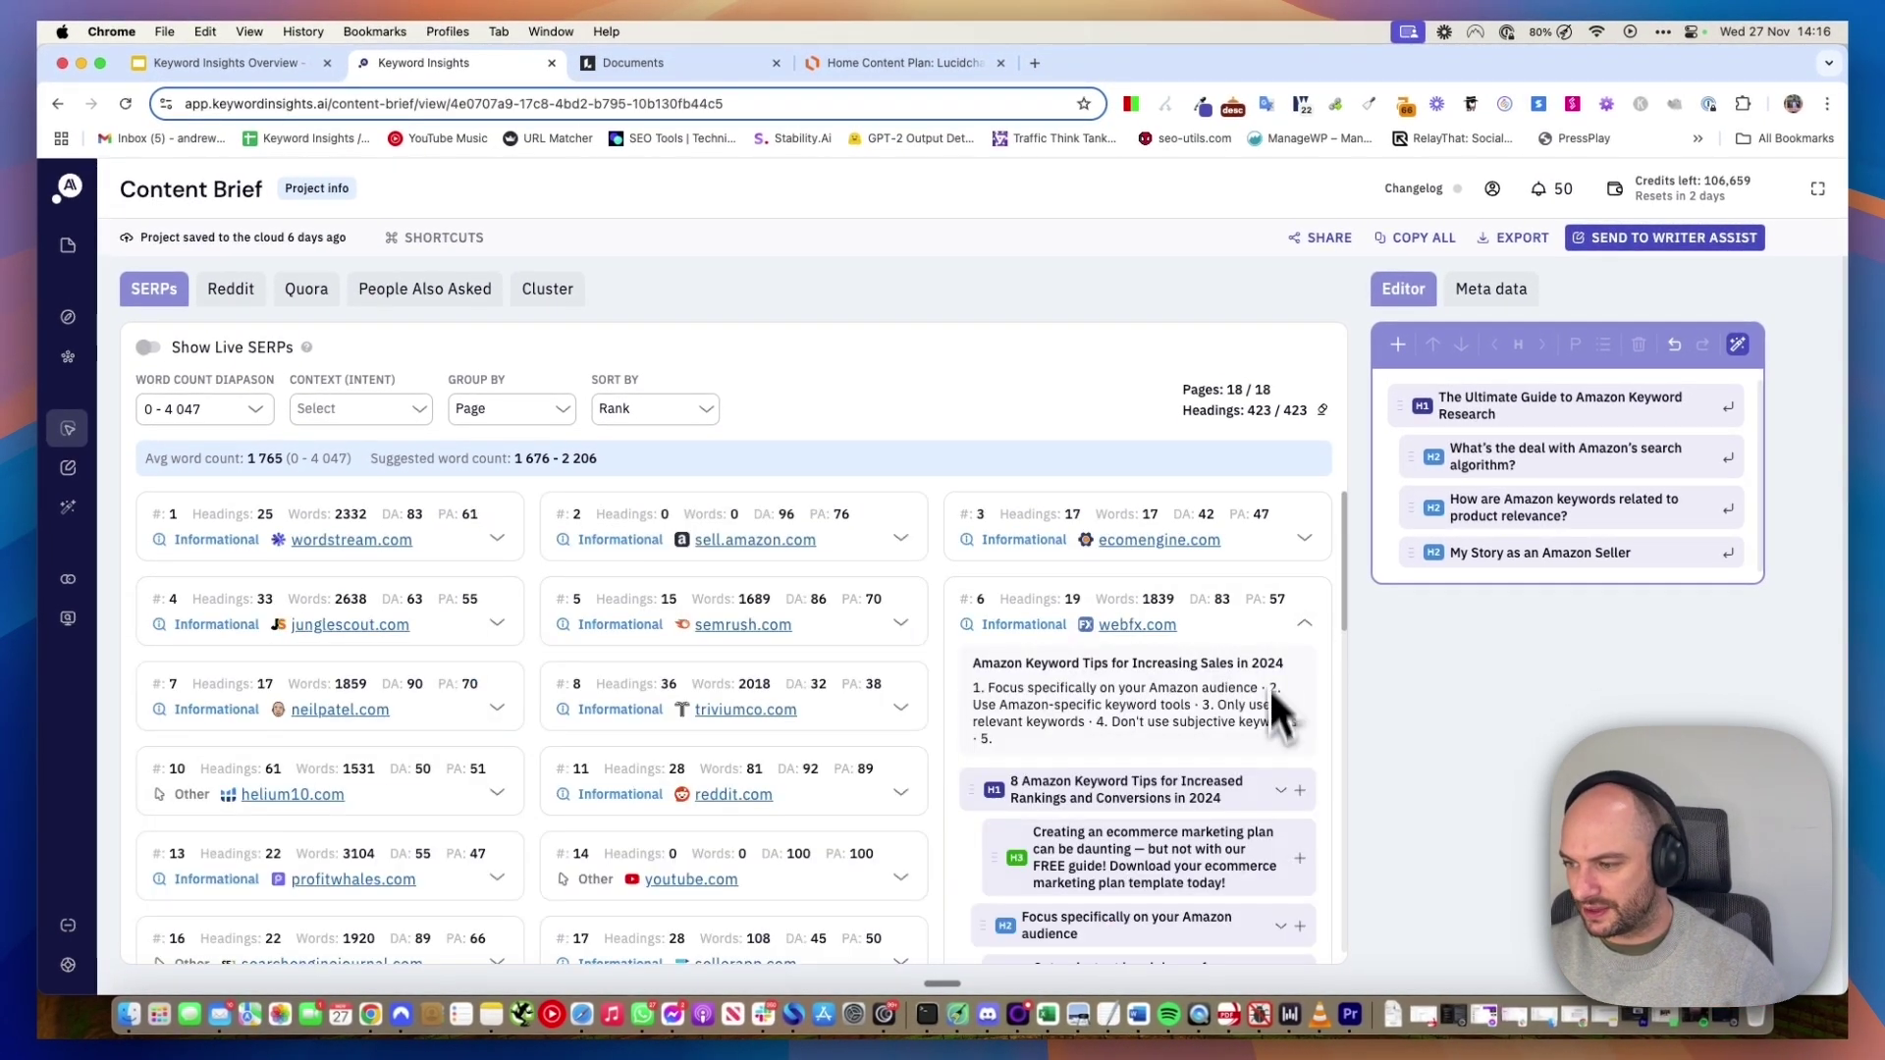
left_click(1305, 717)
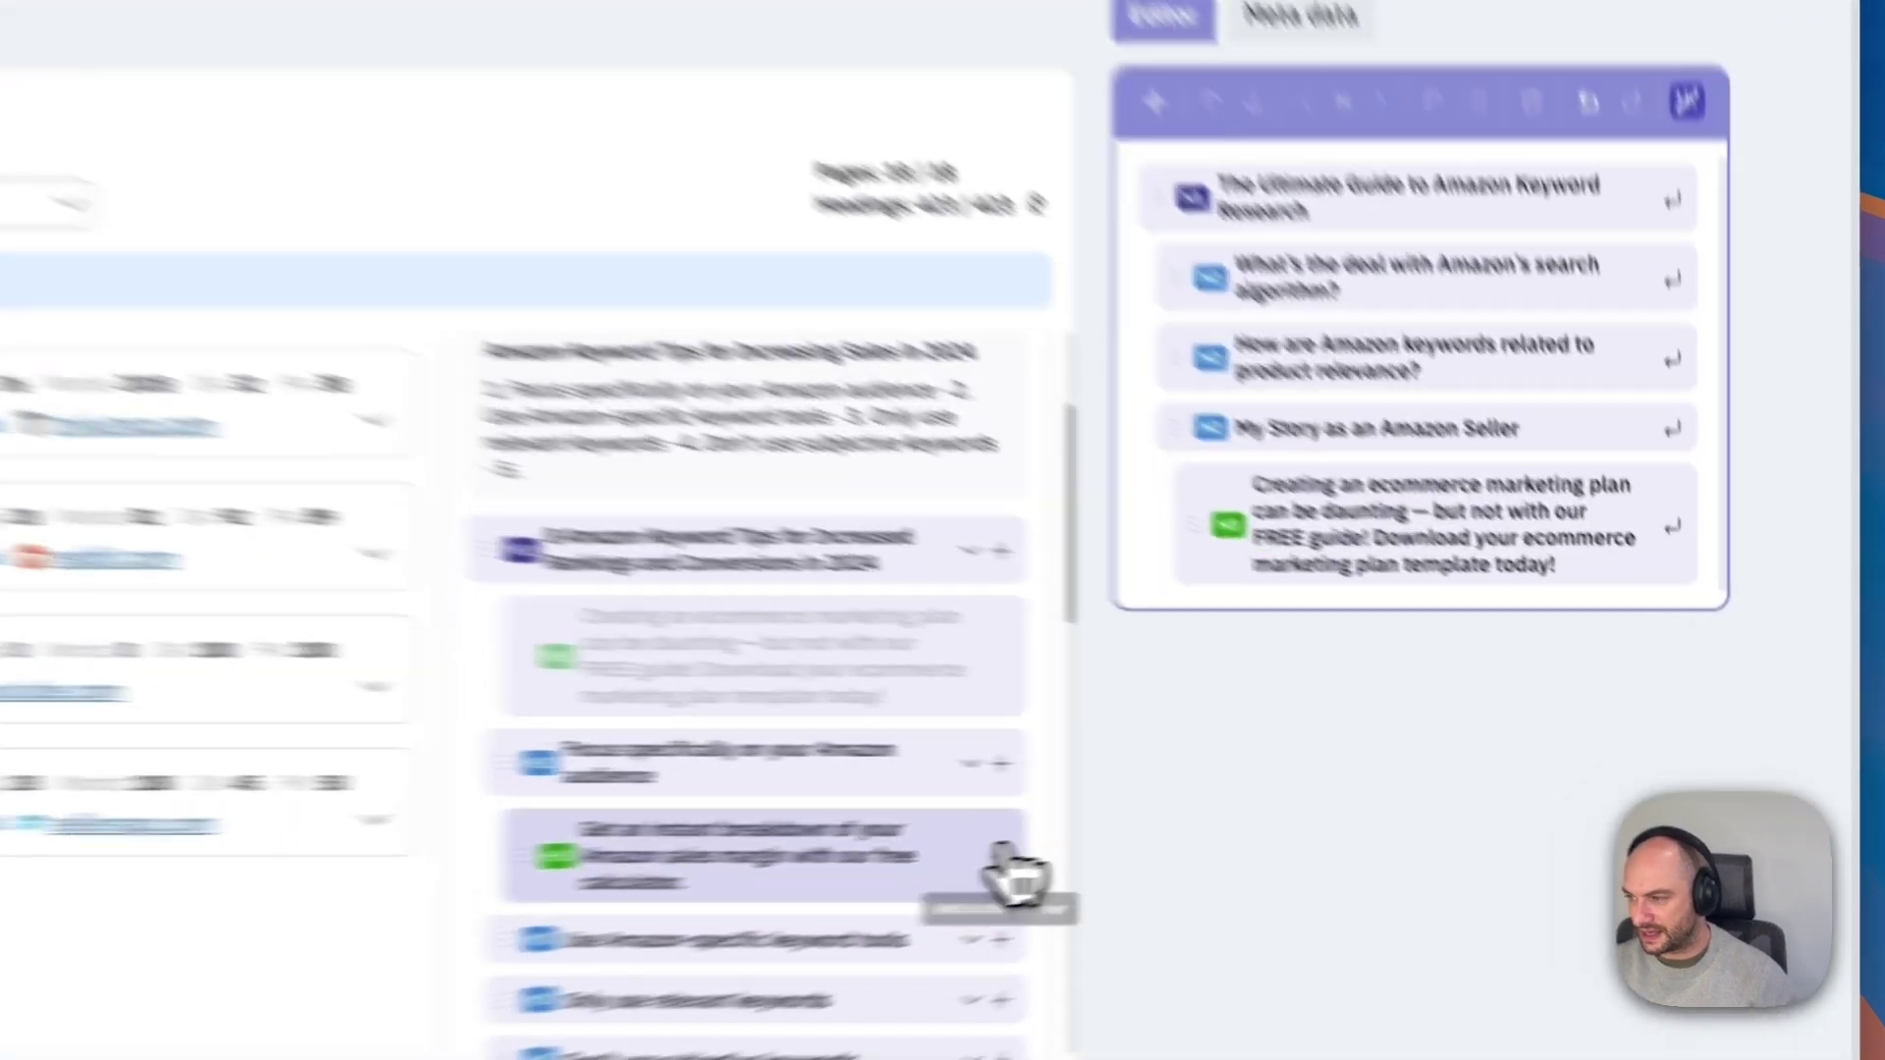
left_click(1012, 864)
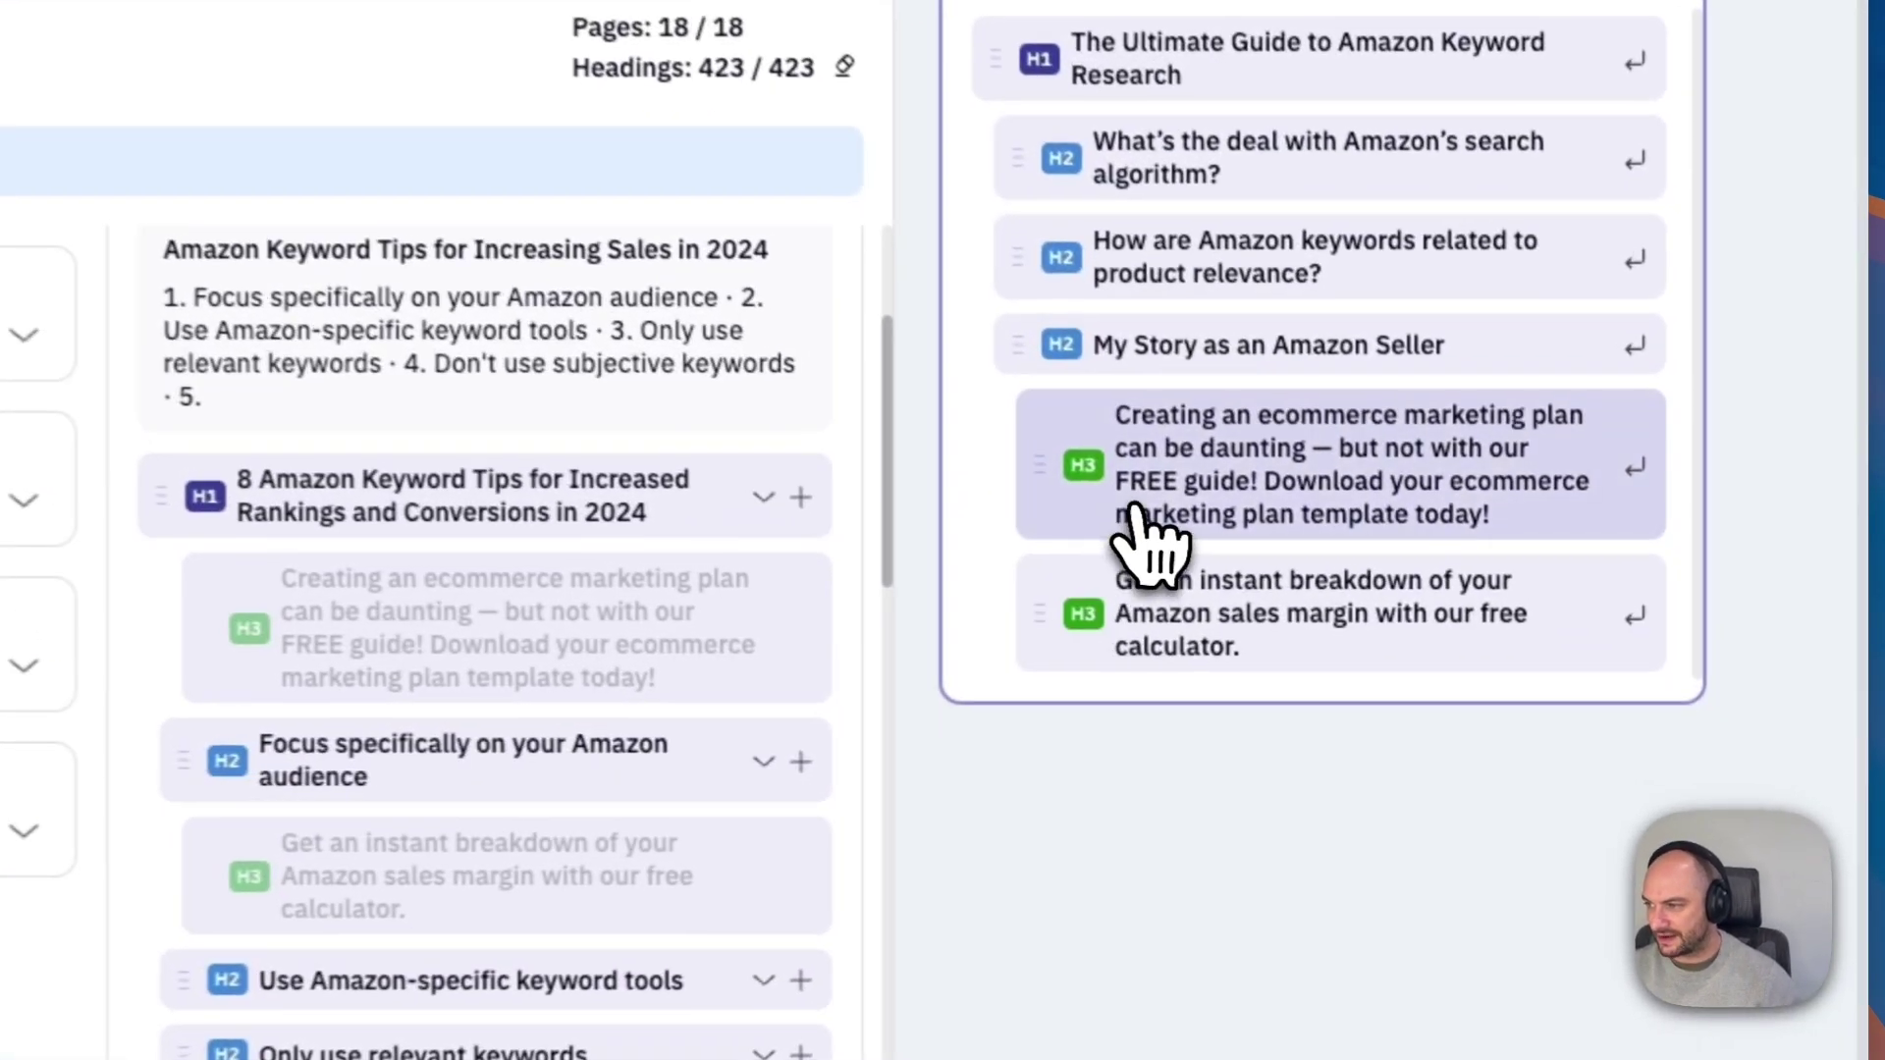
- Move marketing plan under product relevance, promote that to H1, and add 'My own heading' as H3
left_click_drag(1256, 545, 1327, 442)
left_click(1324, 352)
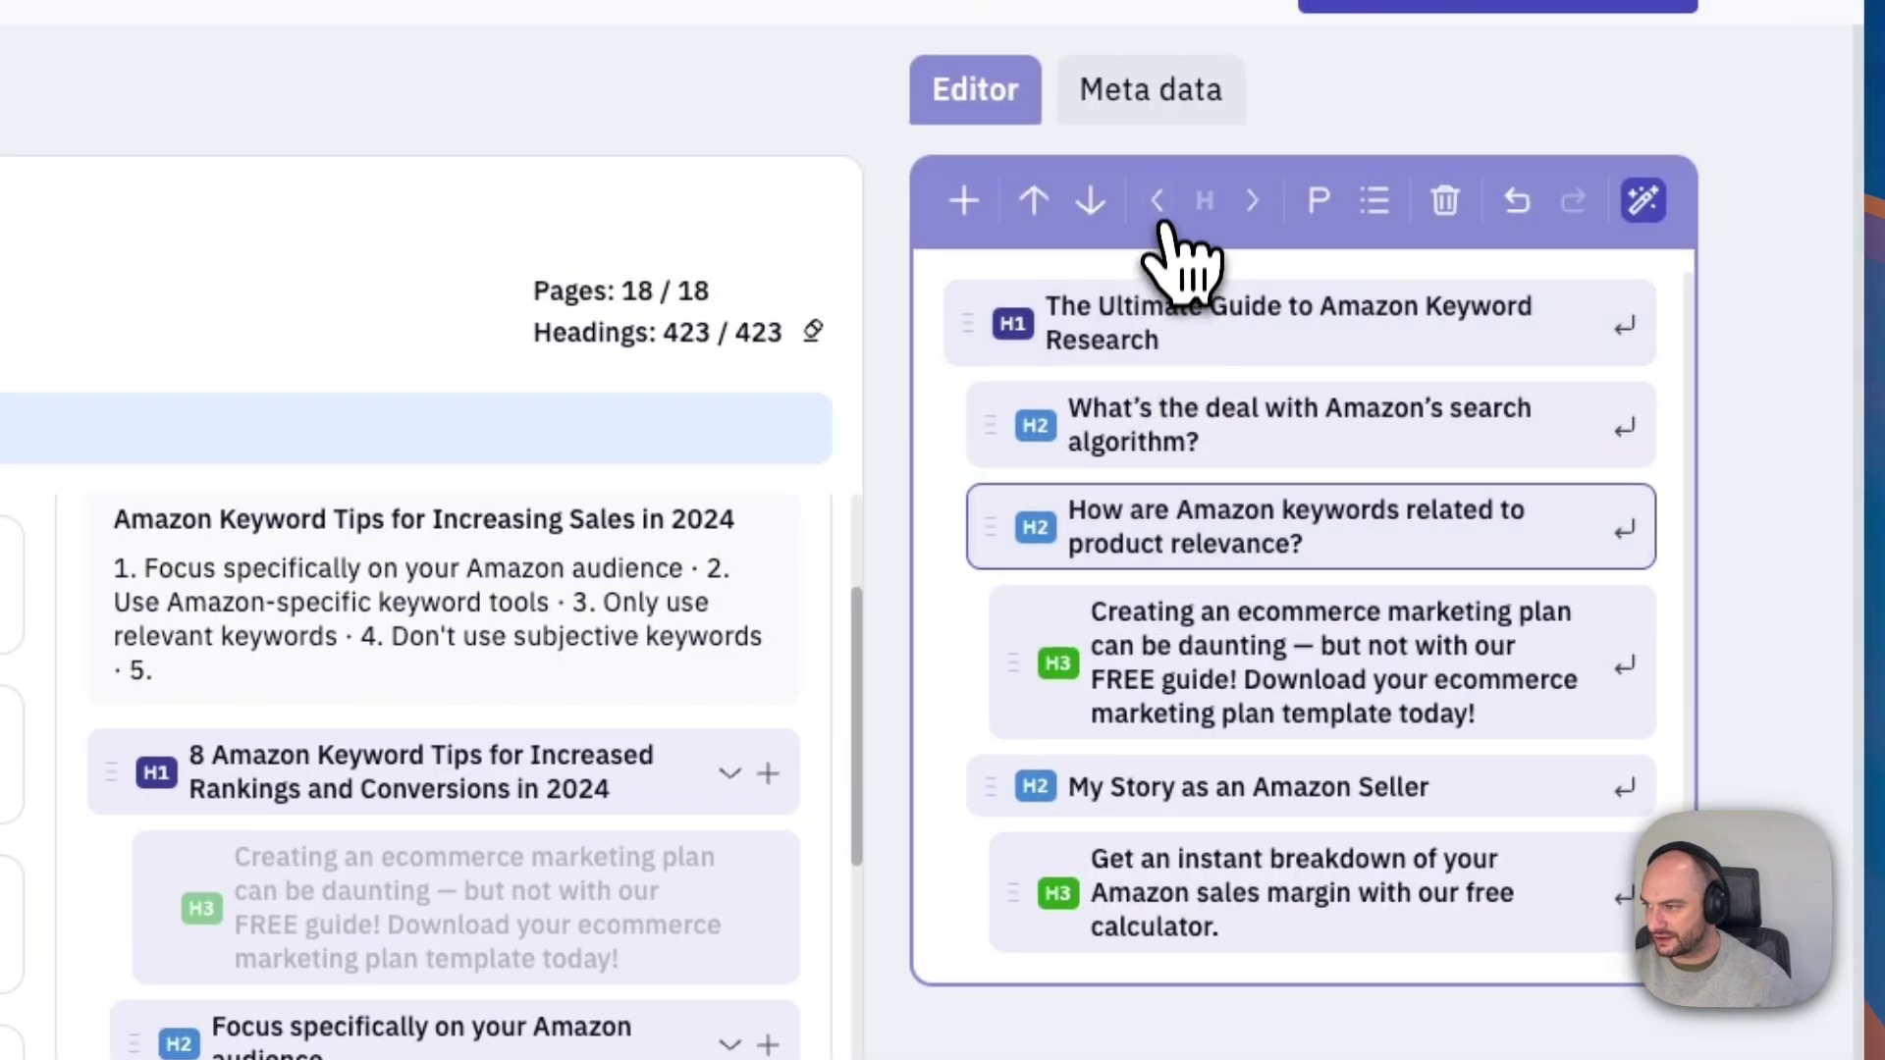
left_click(1159, 204)
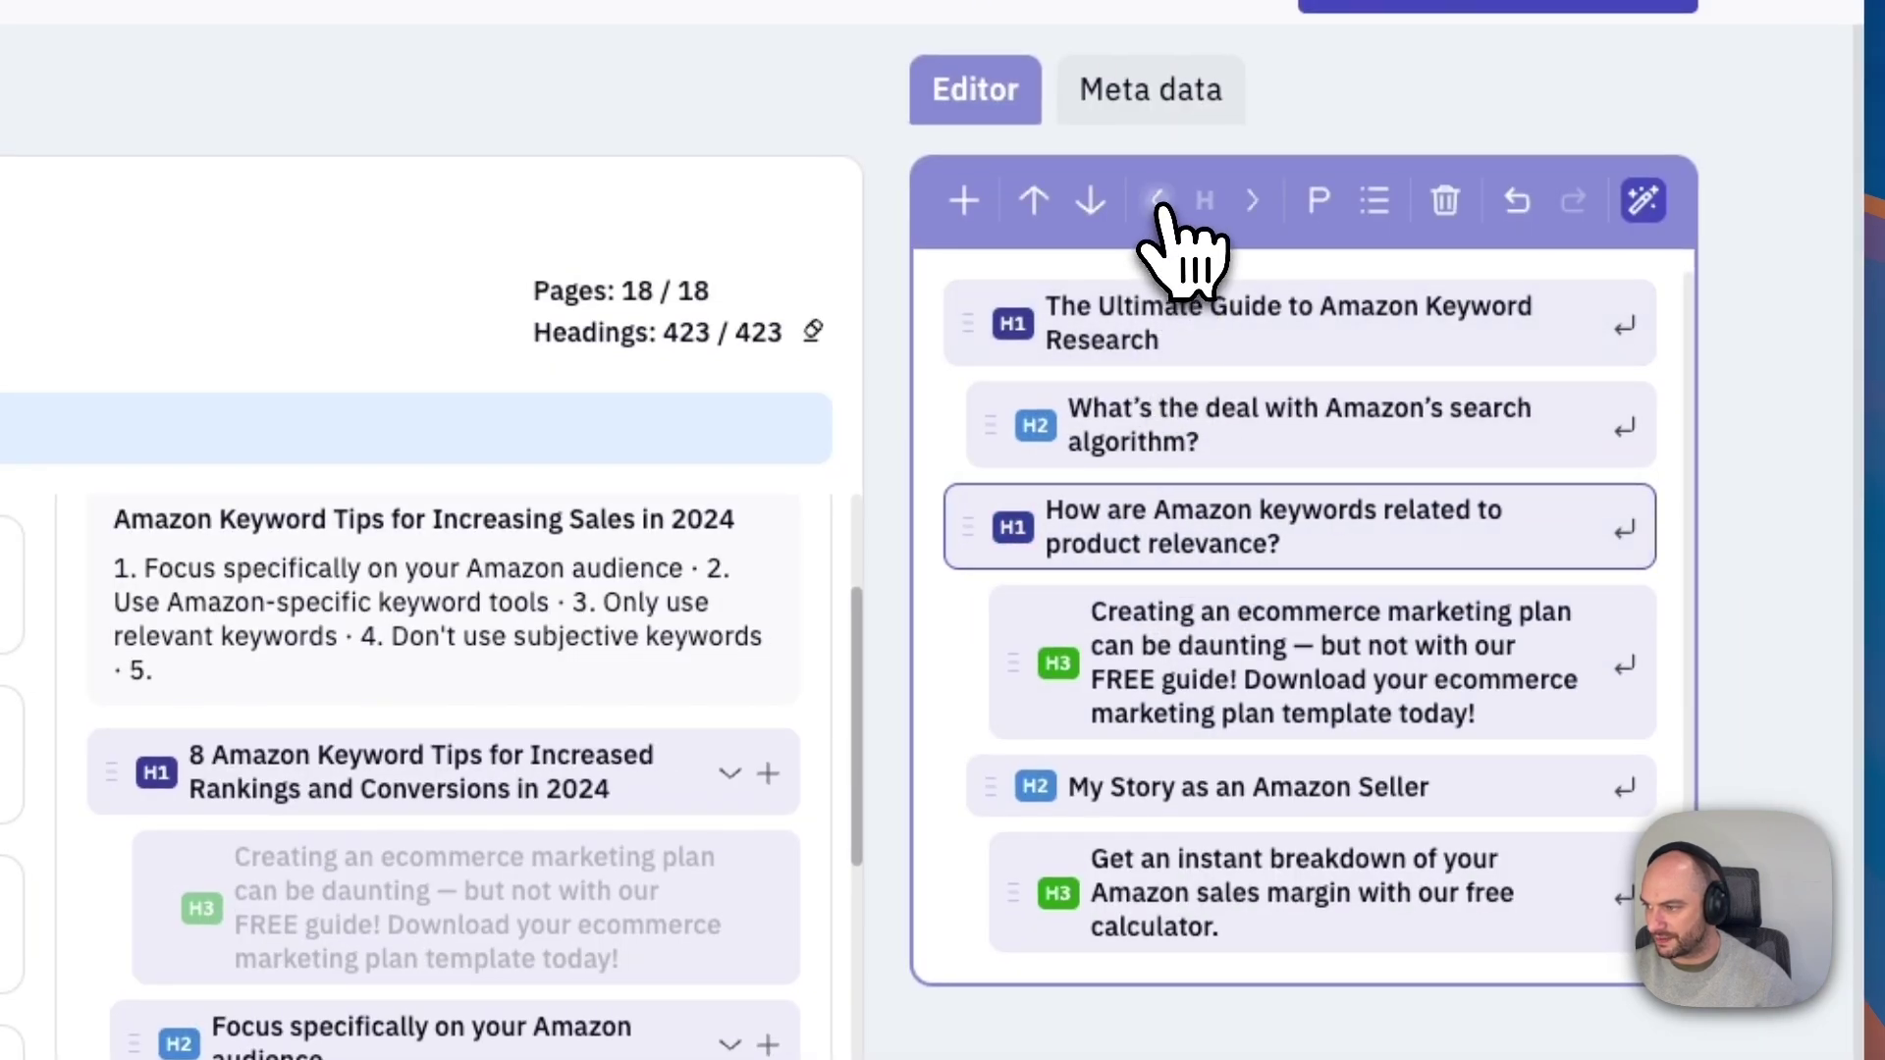
left_click(966, 202)
left_click(966, 202)
left_click(966, 202)
left_click(1164, 615)
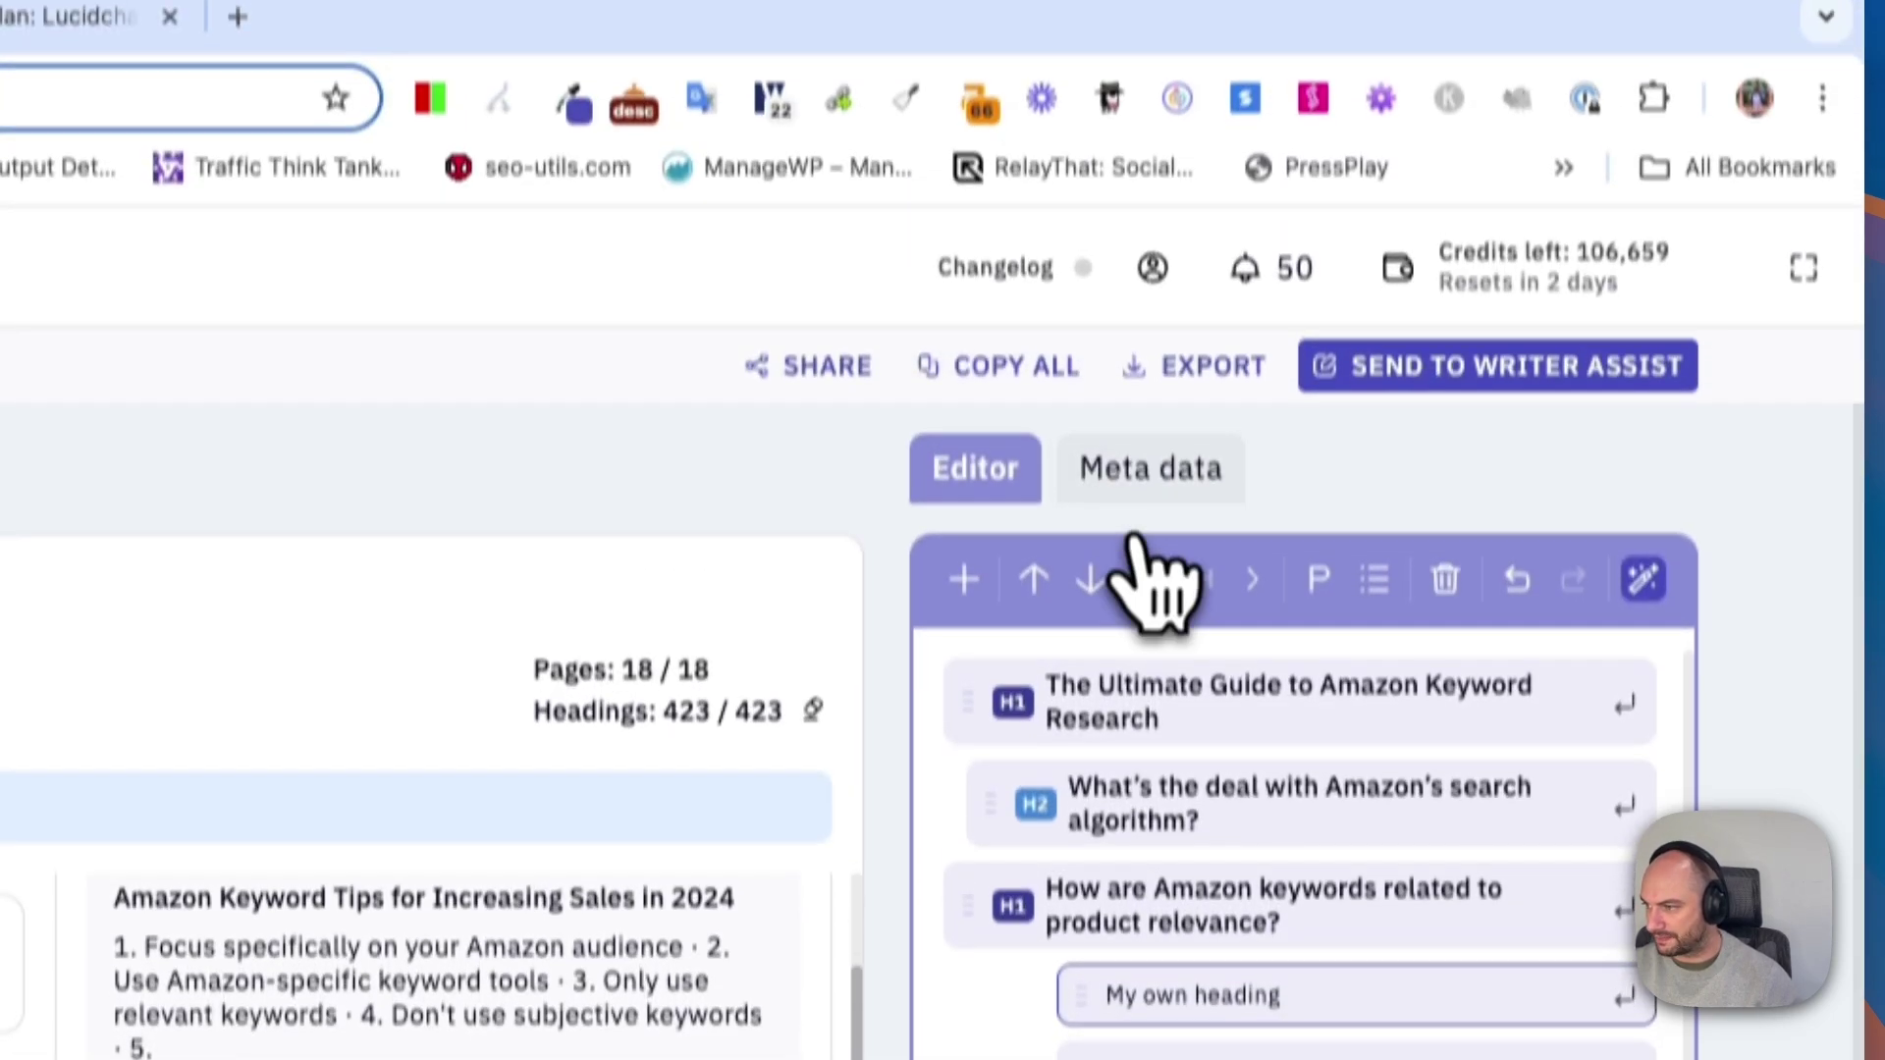
left_click(1205, 201)
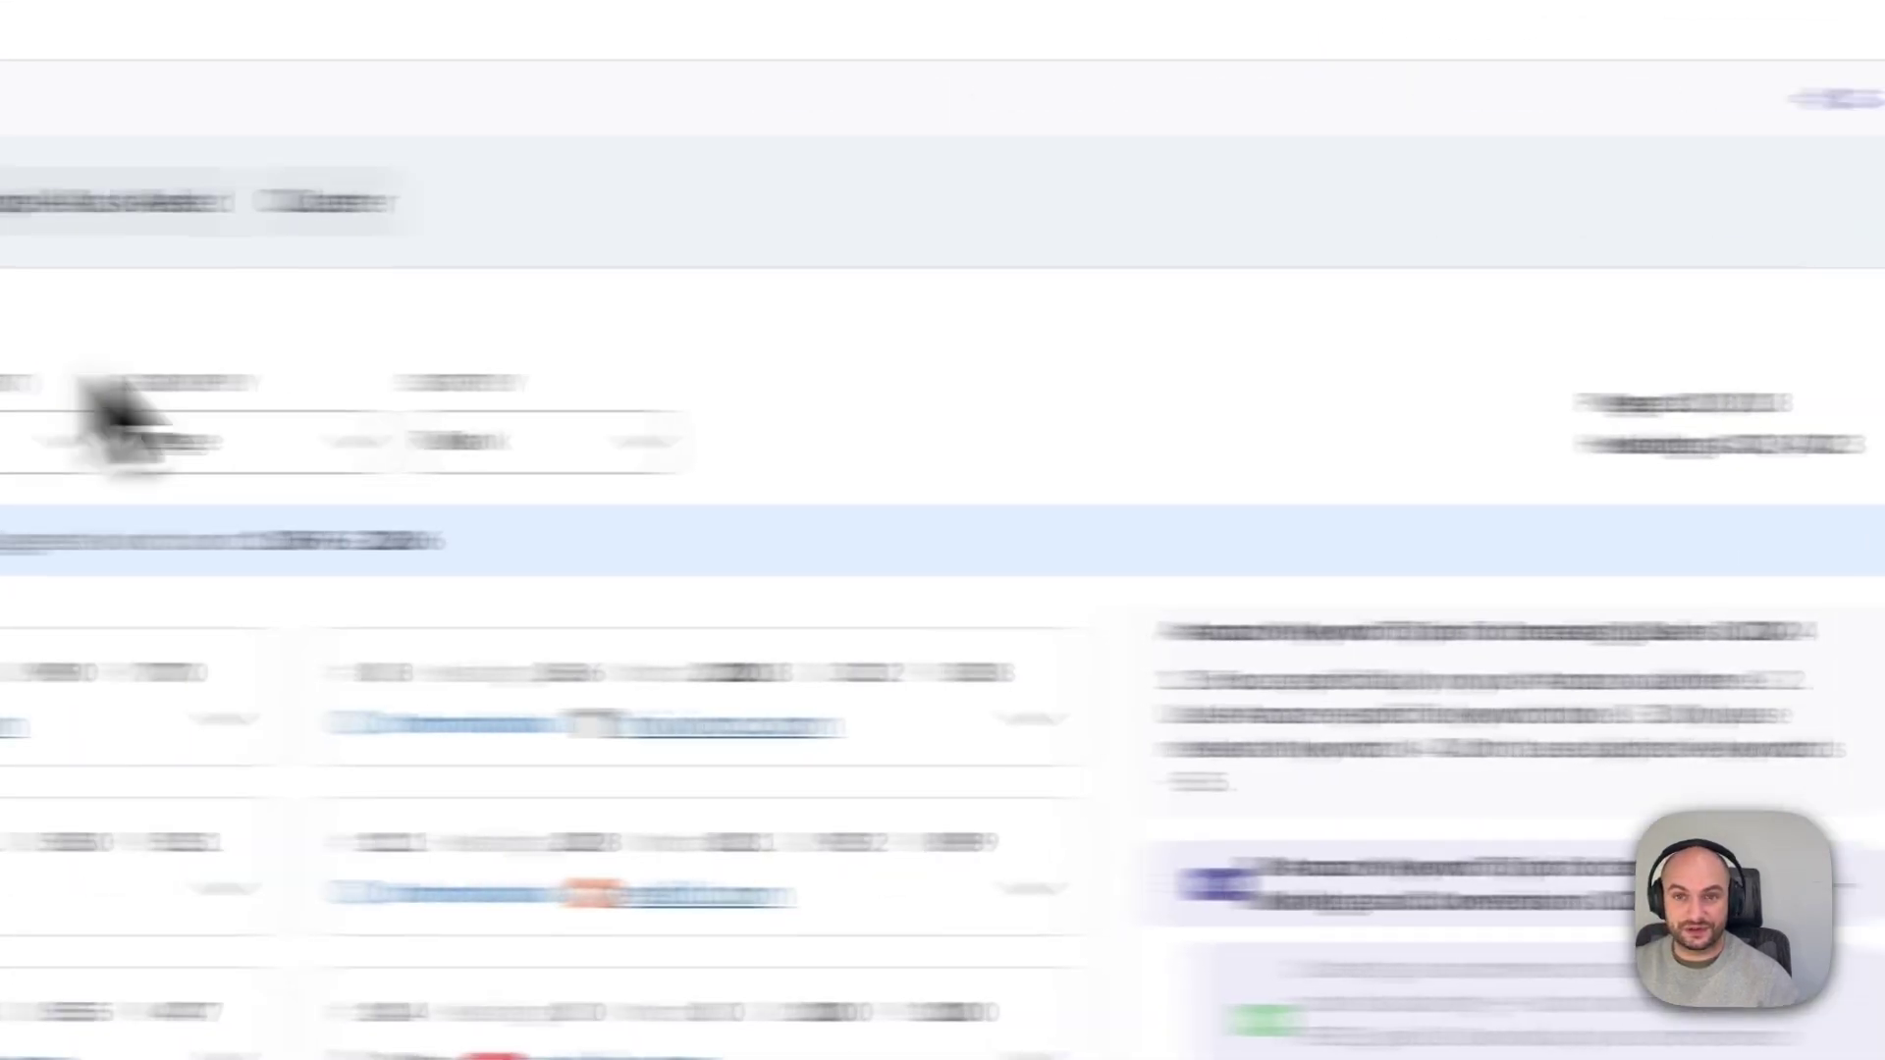
- Browse the suggestion sources and add the free-in-2021 and niche keyword research Quora questions
left_click(447, 214)
left_click(614, 214)
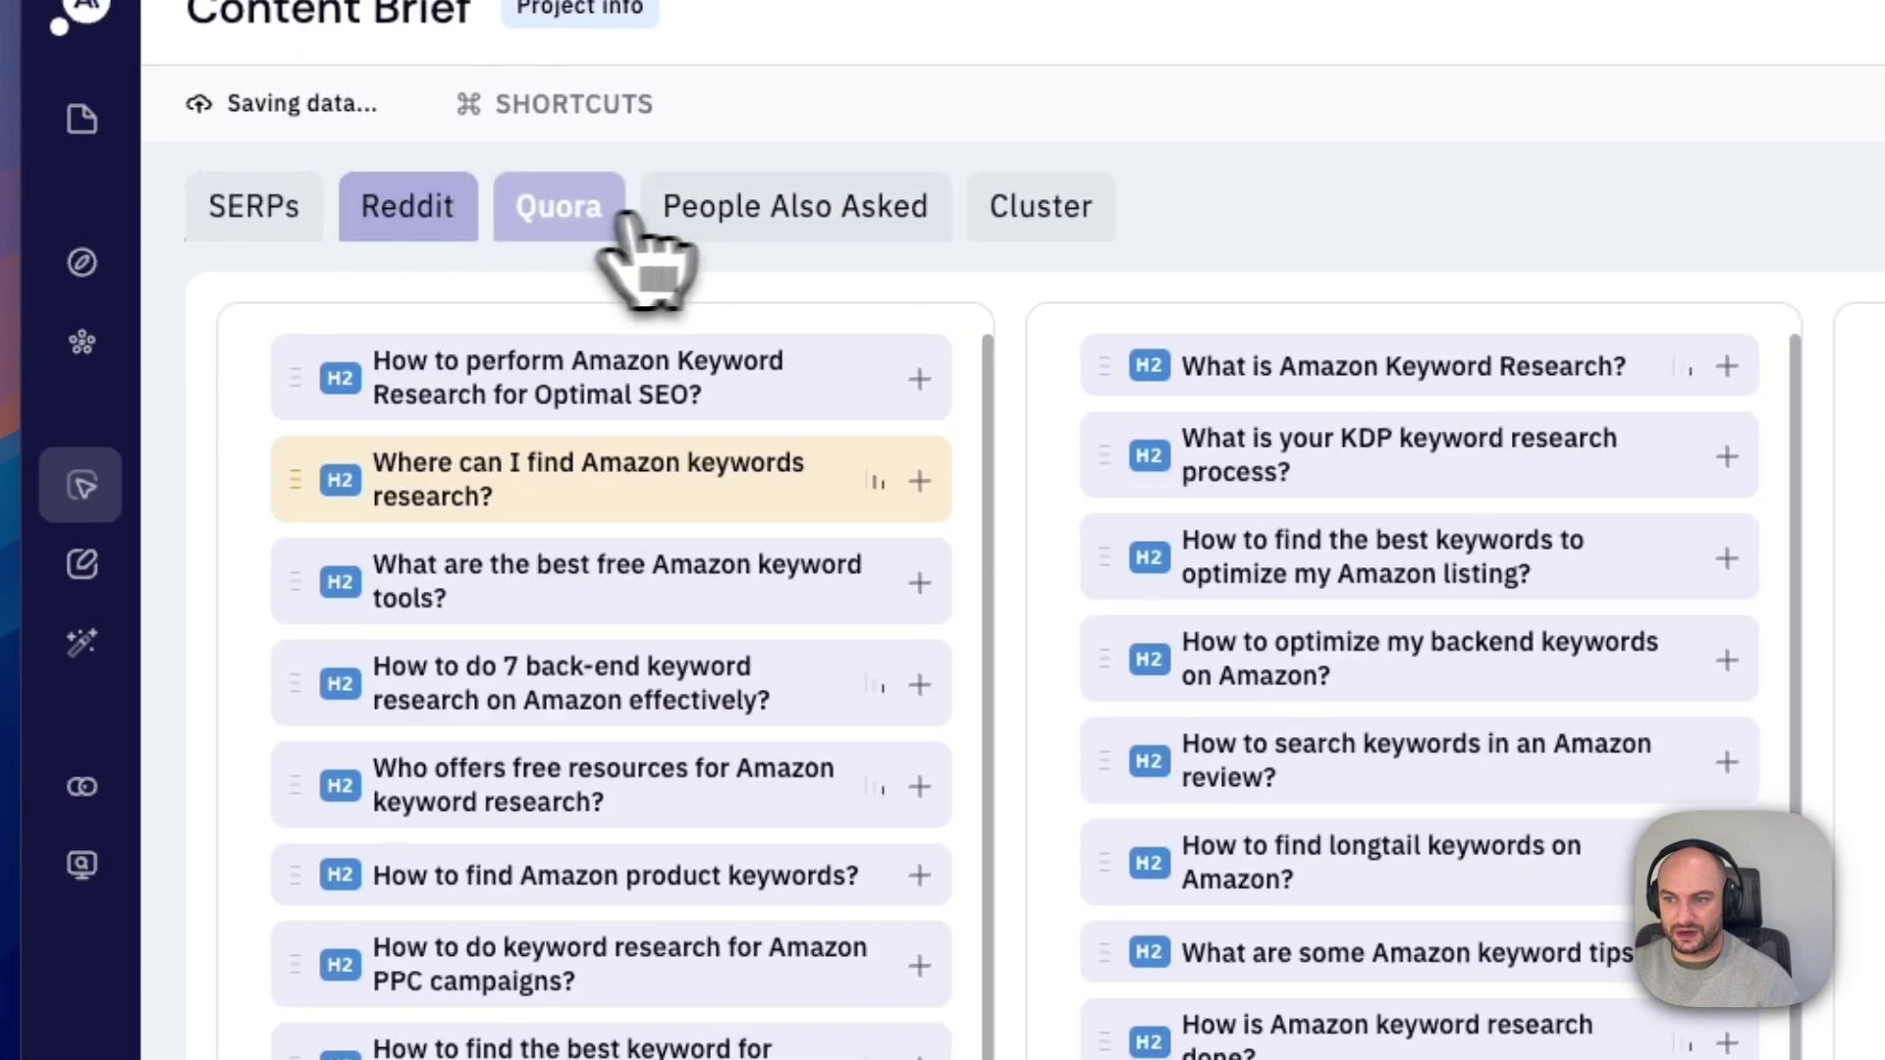
left_click(771, 214)
left_click(1033, 214)
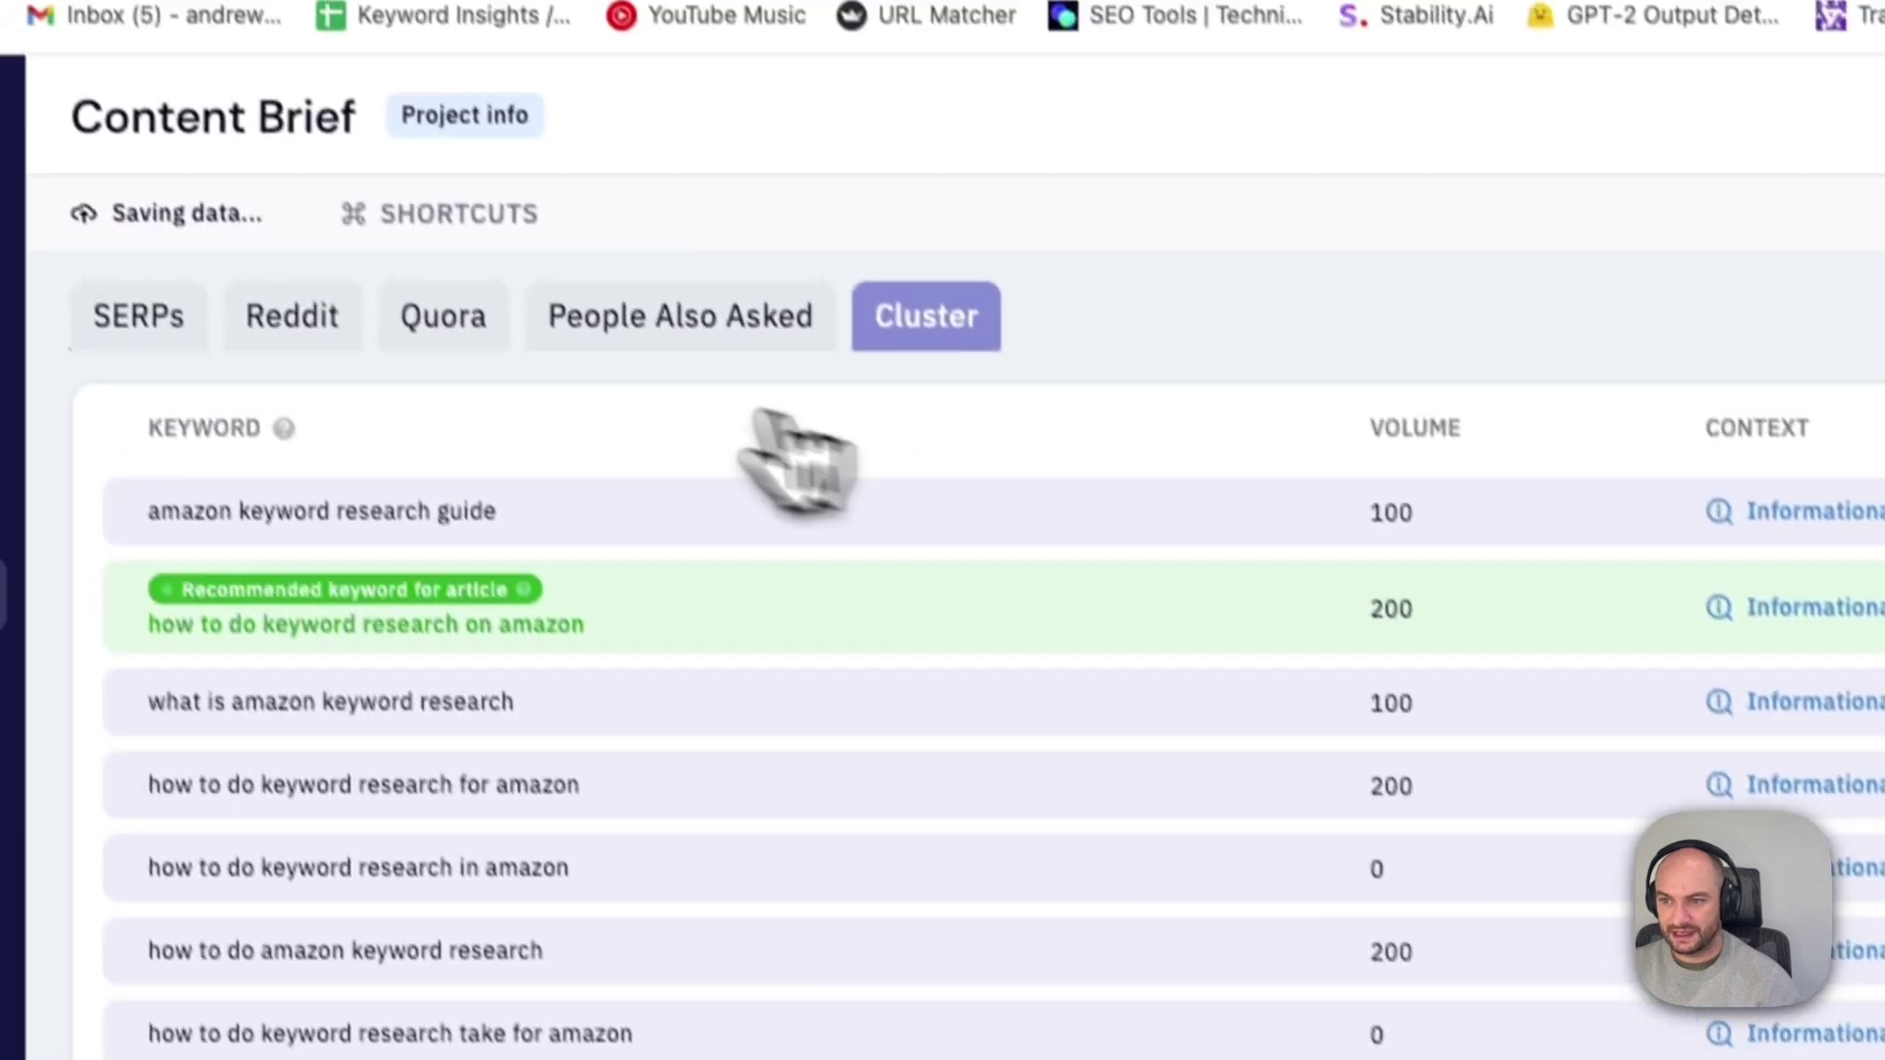
left_click(443, 316)
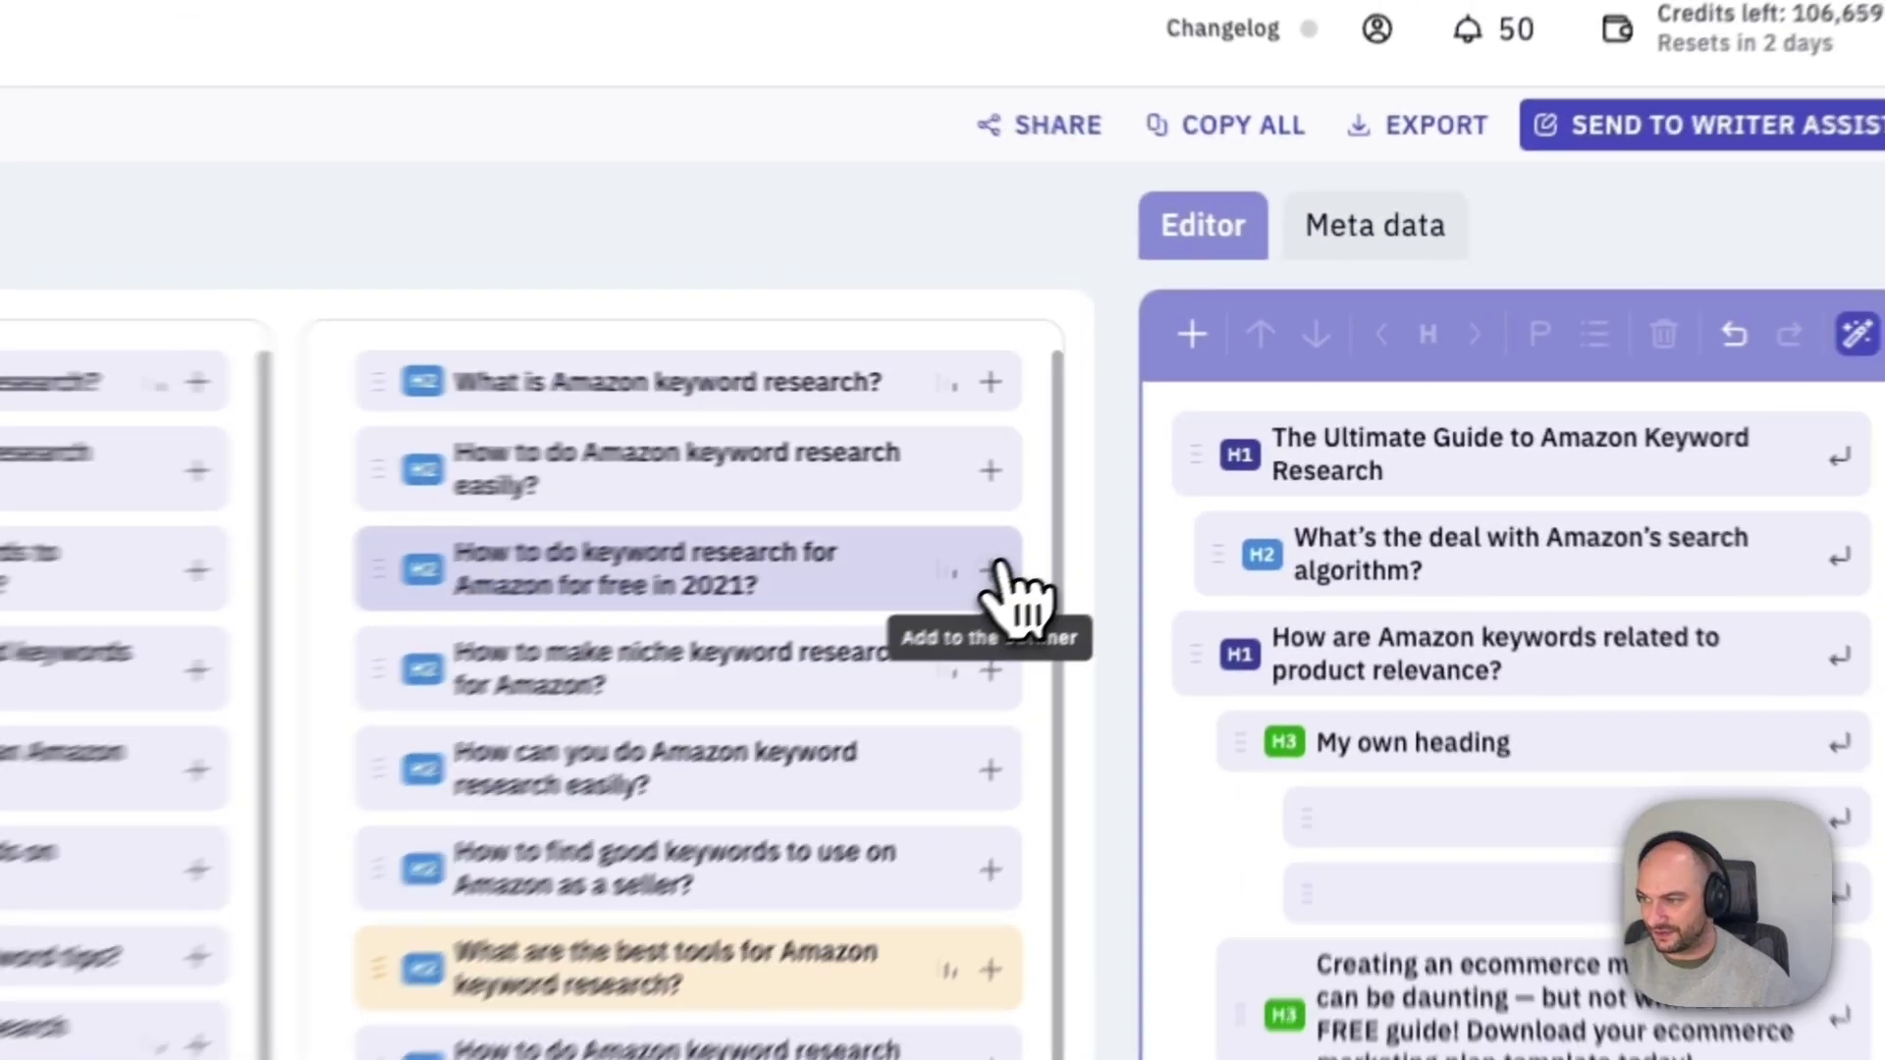
left_click(992, 590)
left_click(993, 707)
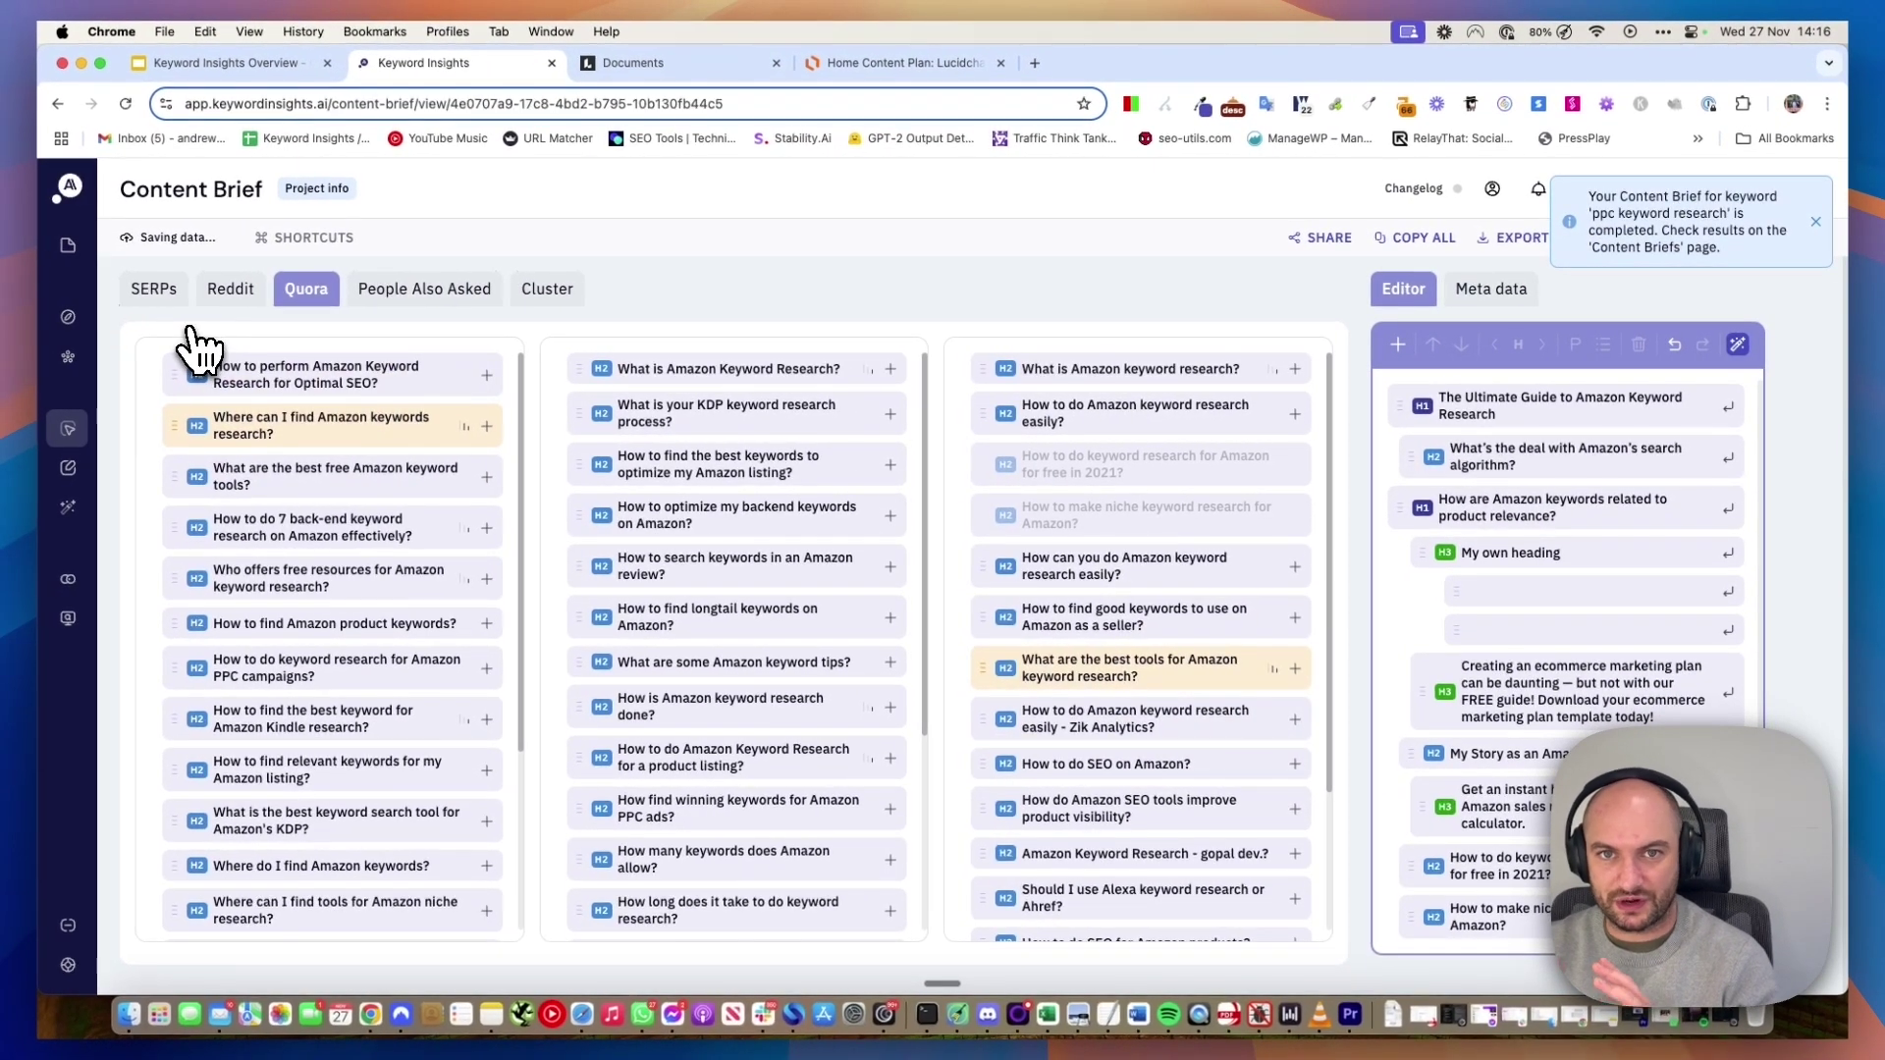
- Generate an AI outline from top results and review 'How to Do Keyword Research on Amazon'
left_click(169, 295)
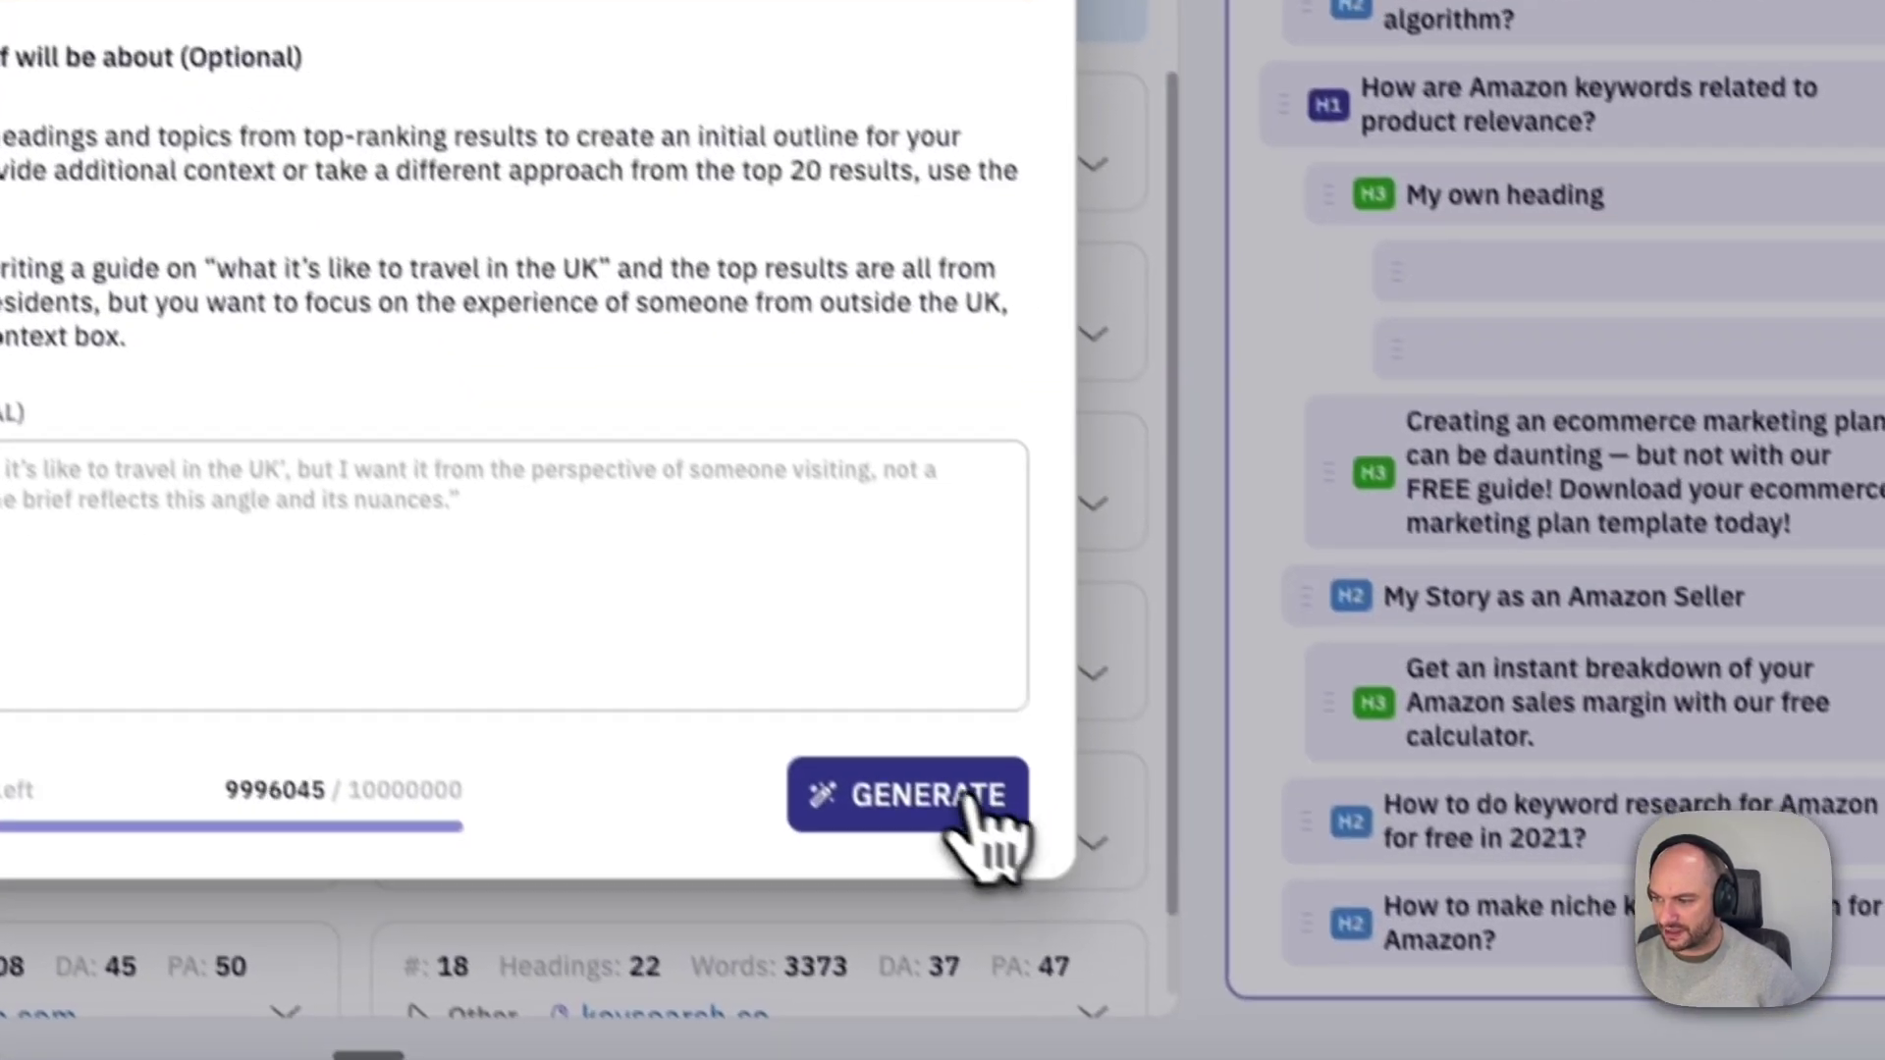
left_click(967, 800)
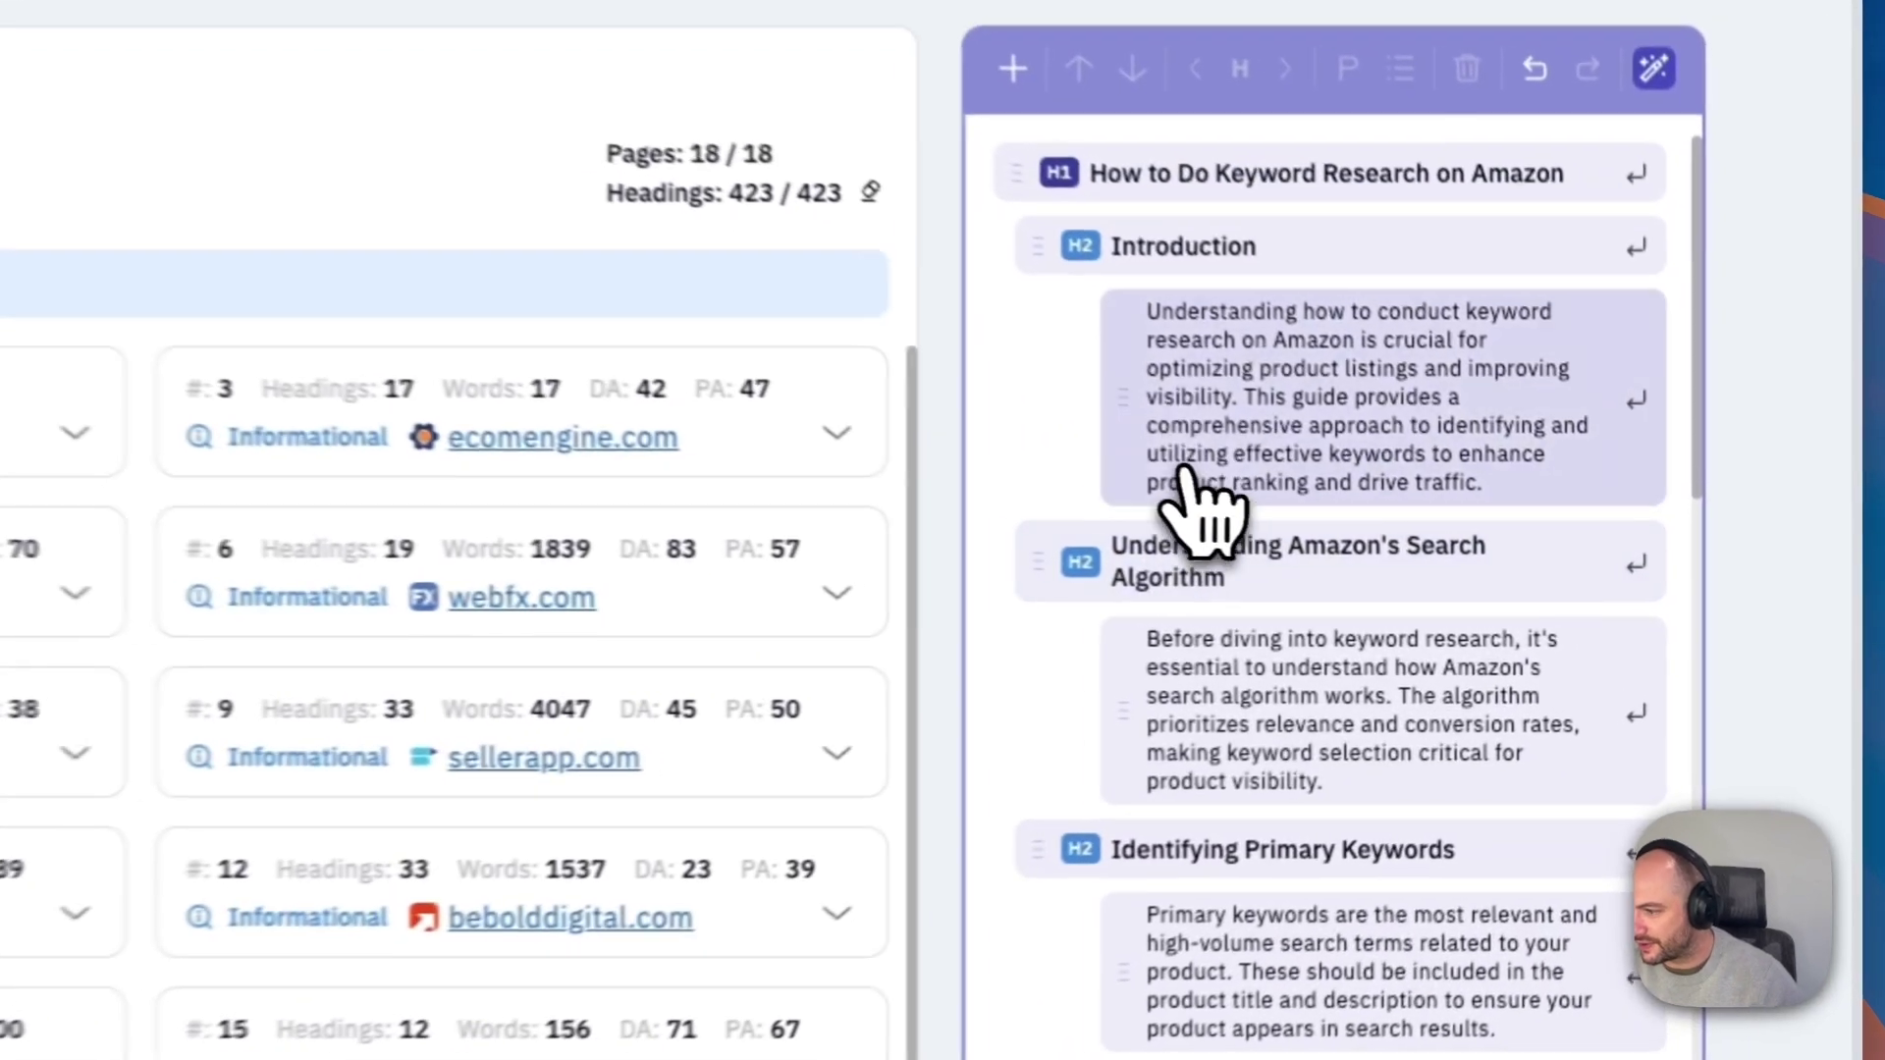
scroll(1473, 476, "down", 3)
scroll(1149, 334, "down", 4)
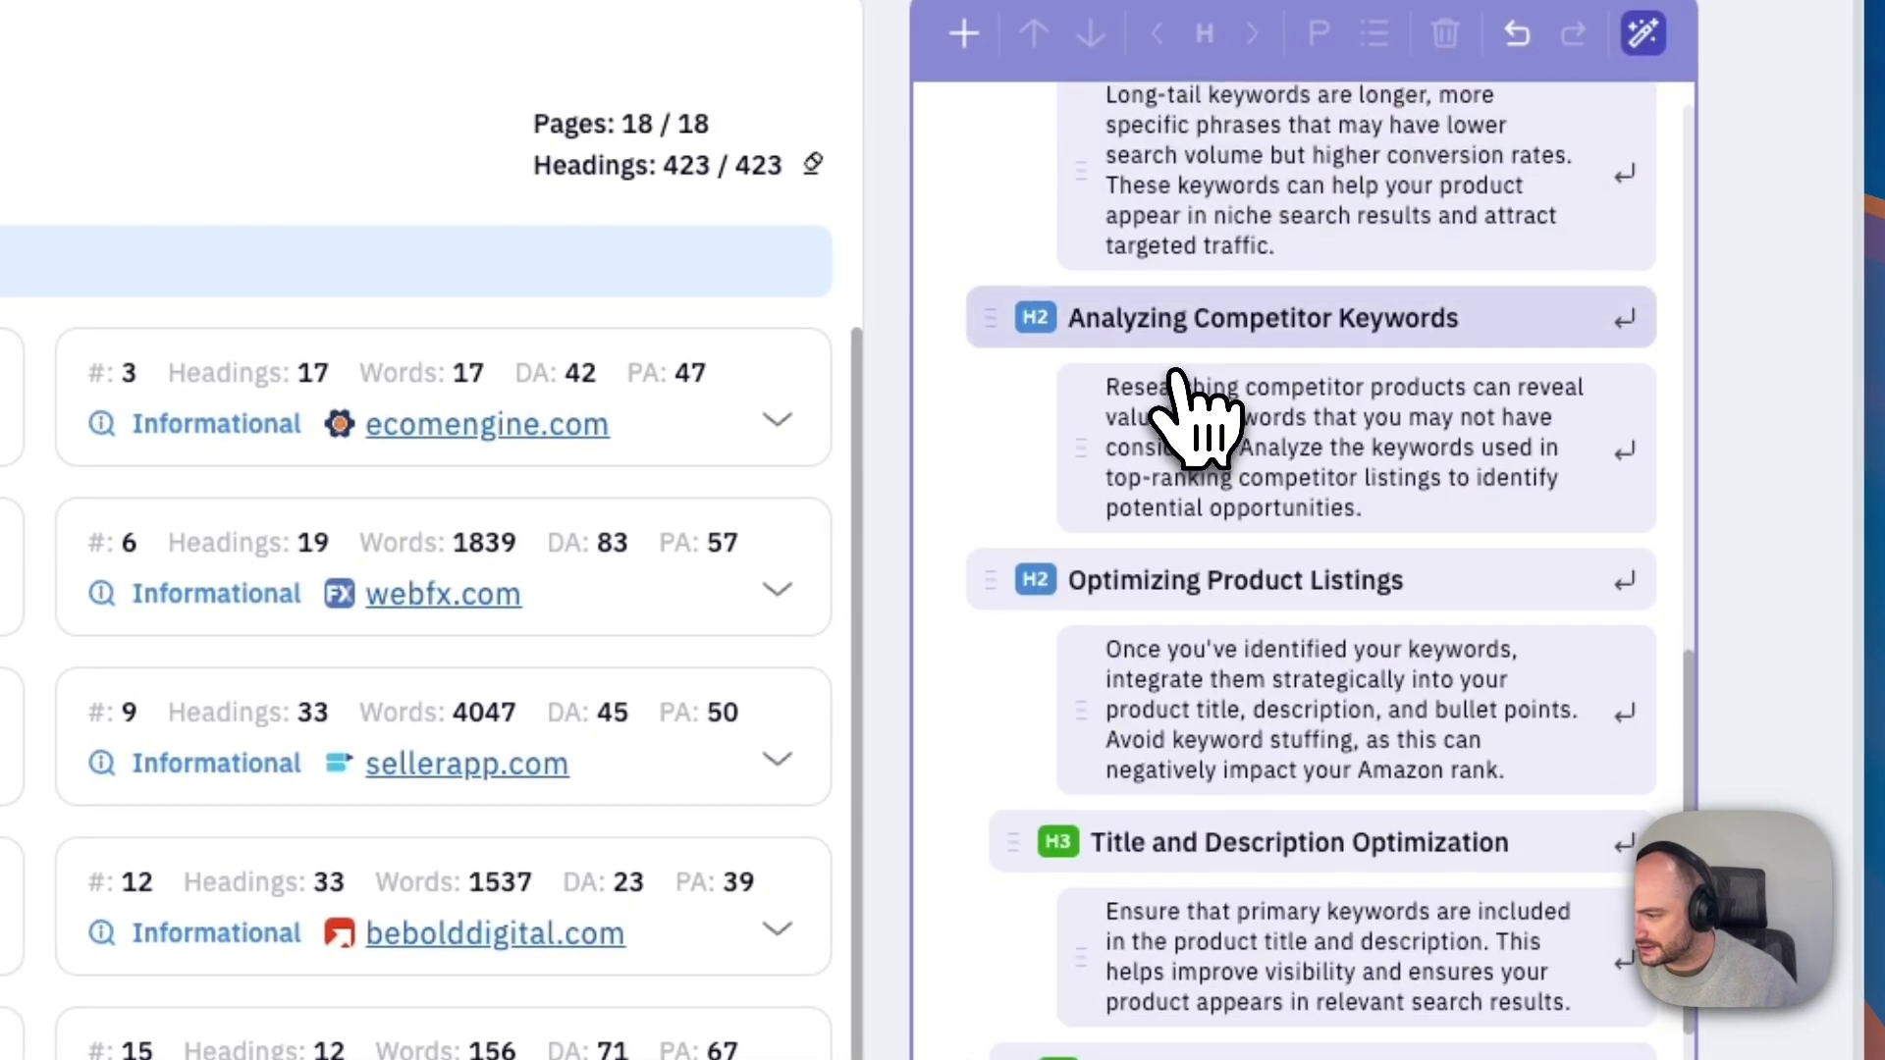
scroll(1247, 776, "up", 7)
scroll(1247, 776, "down", 7)
scroll(1158, 778, "down", 1)
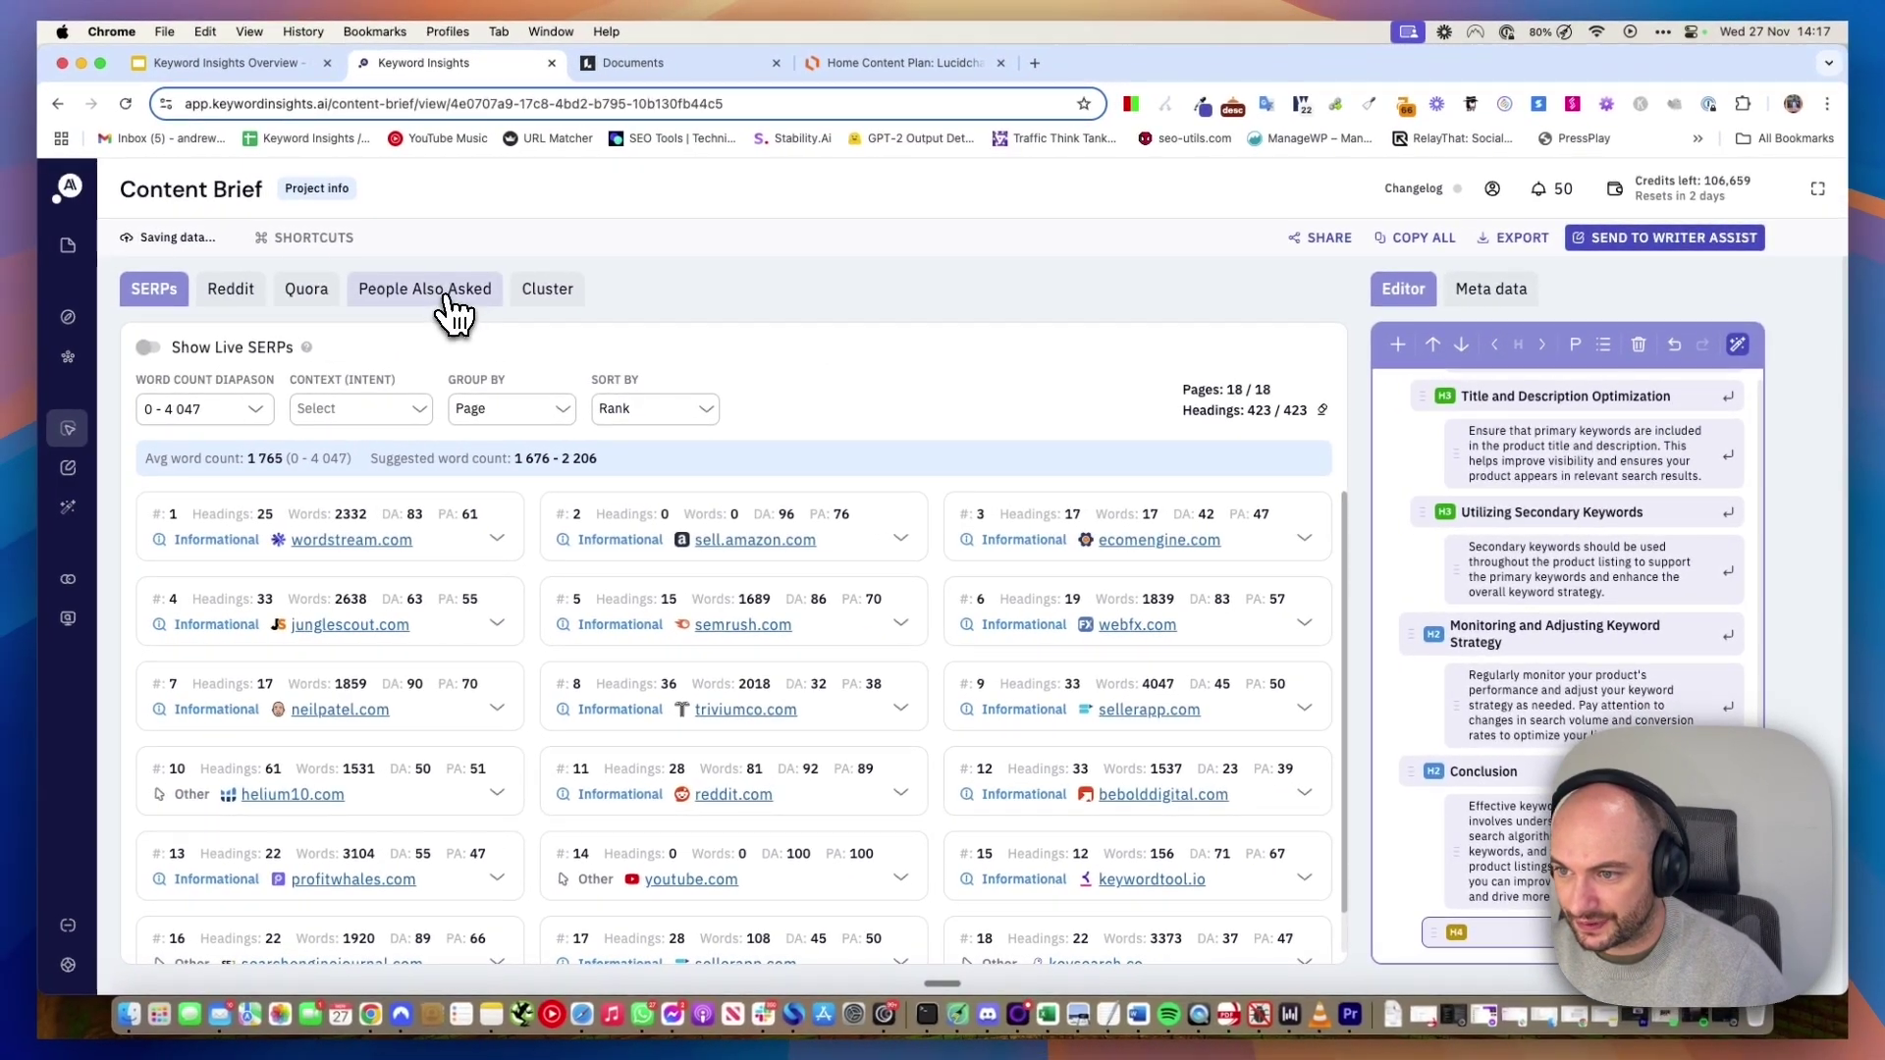
- Add the keyword hunting and profitable keywords People Also Asked questions to the outline
left_click(453, 295)
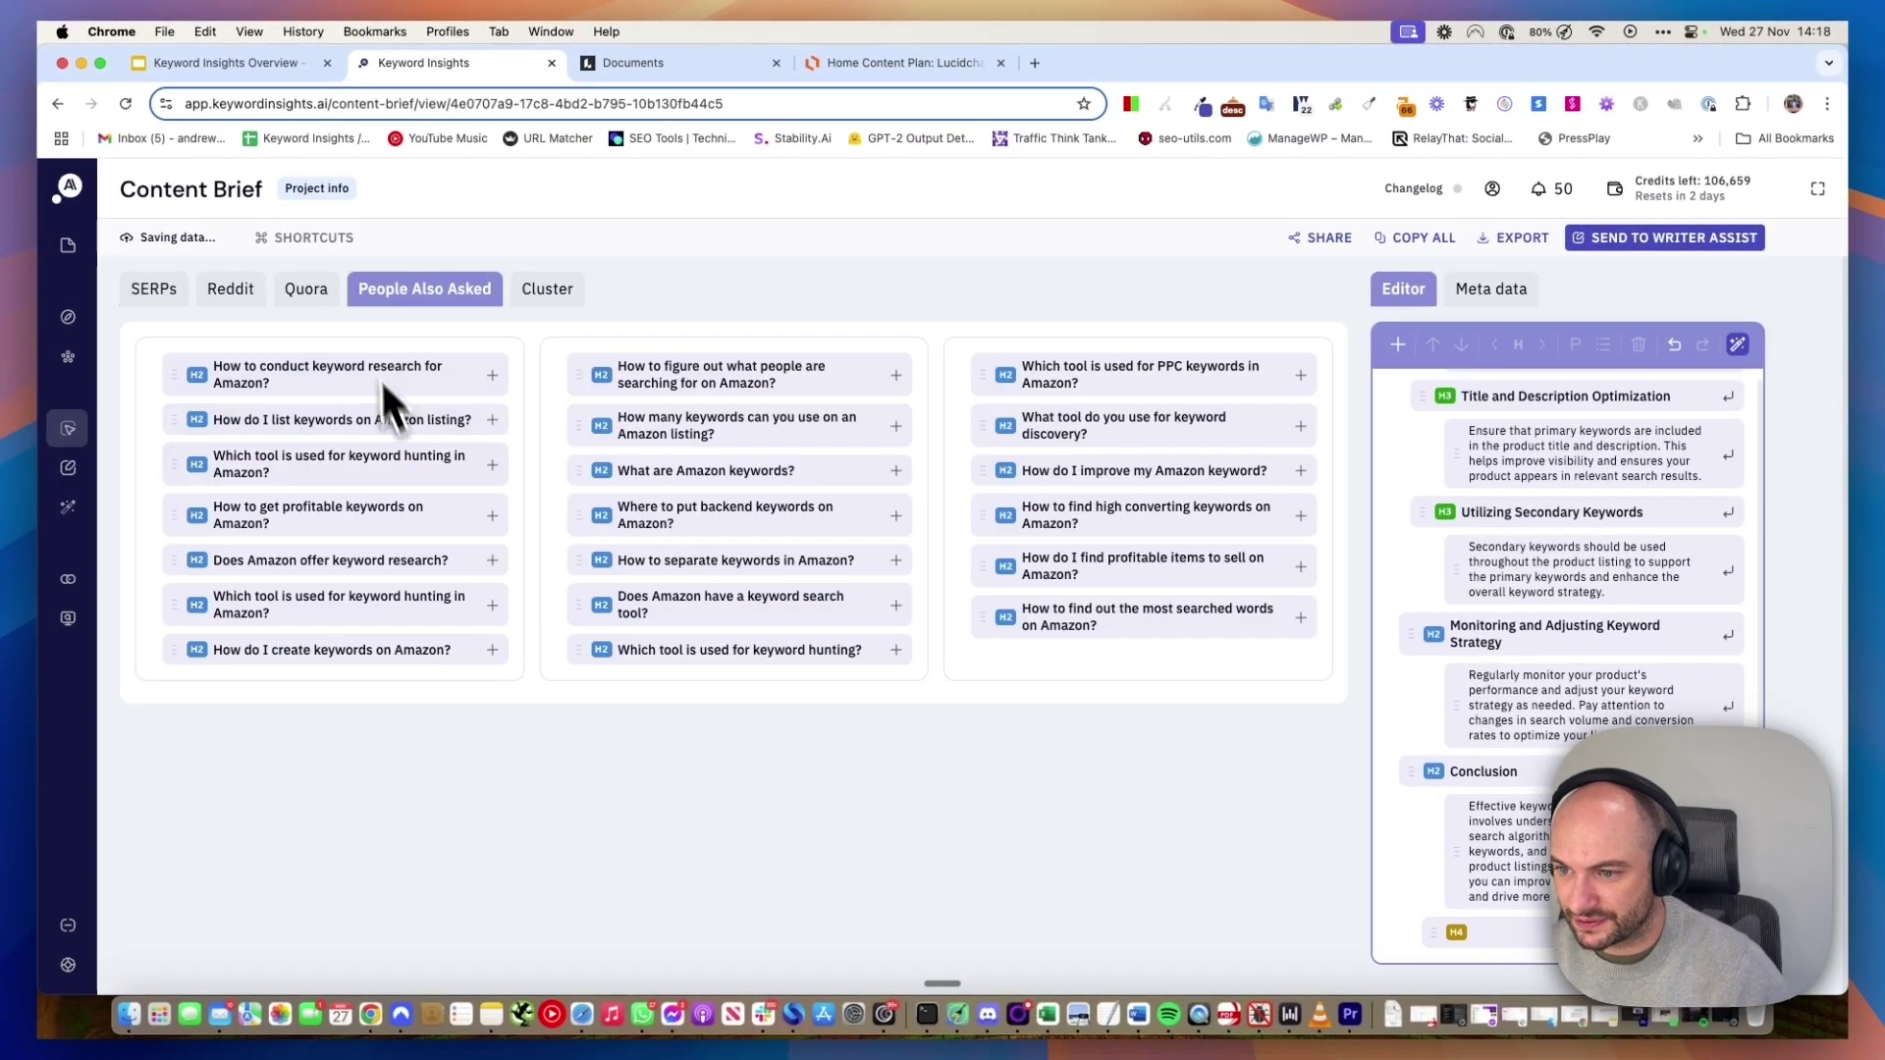
left_click(493, 465)
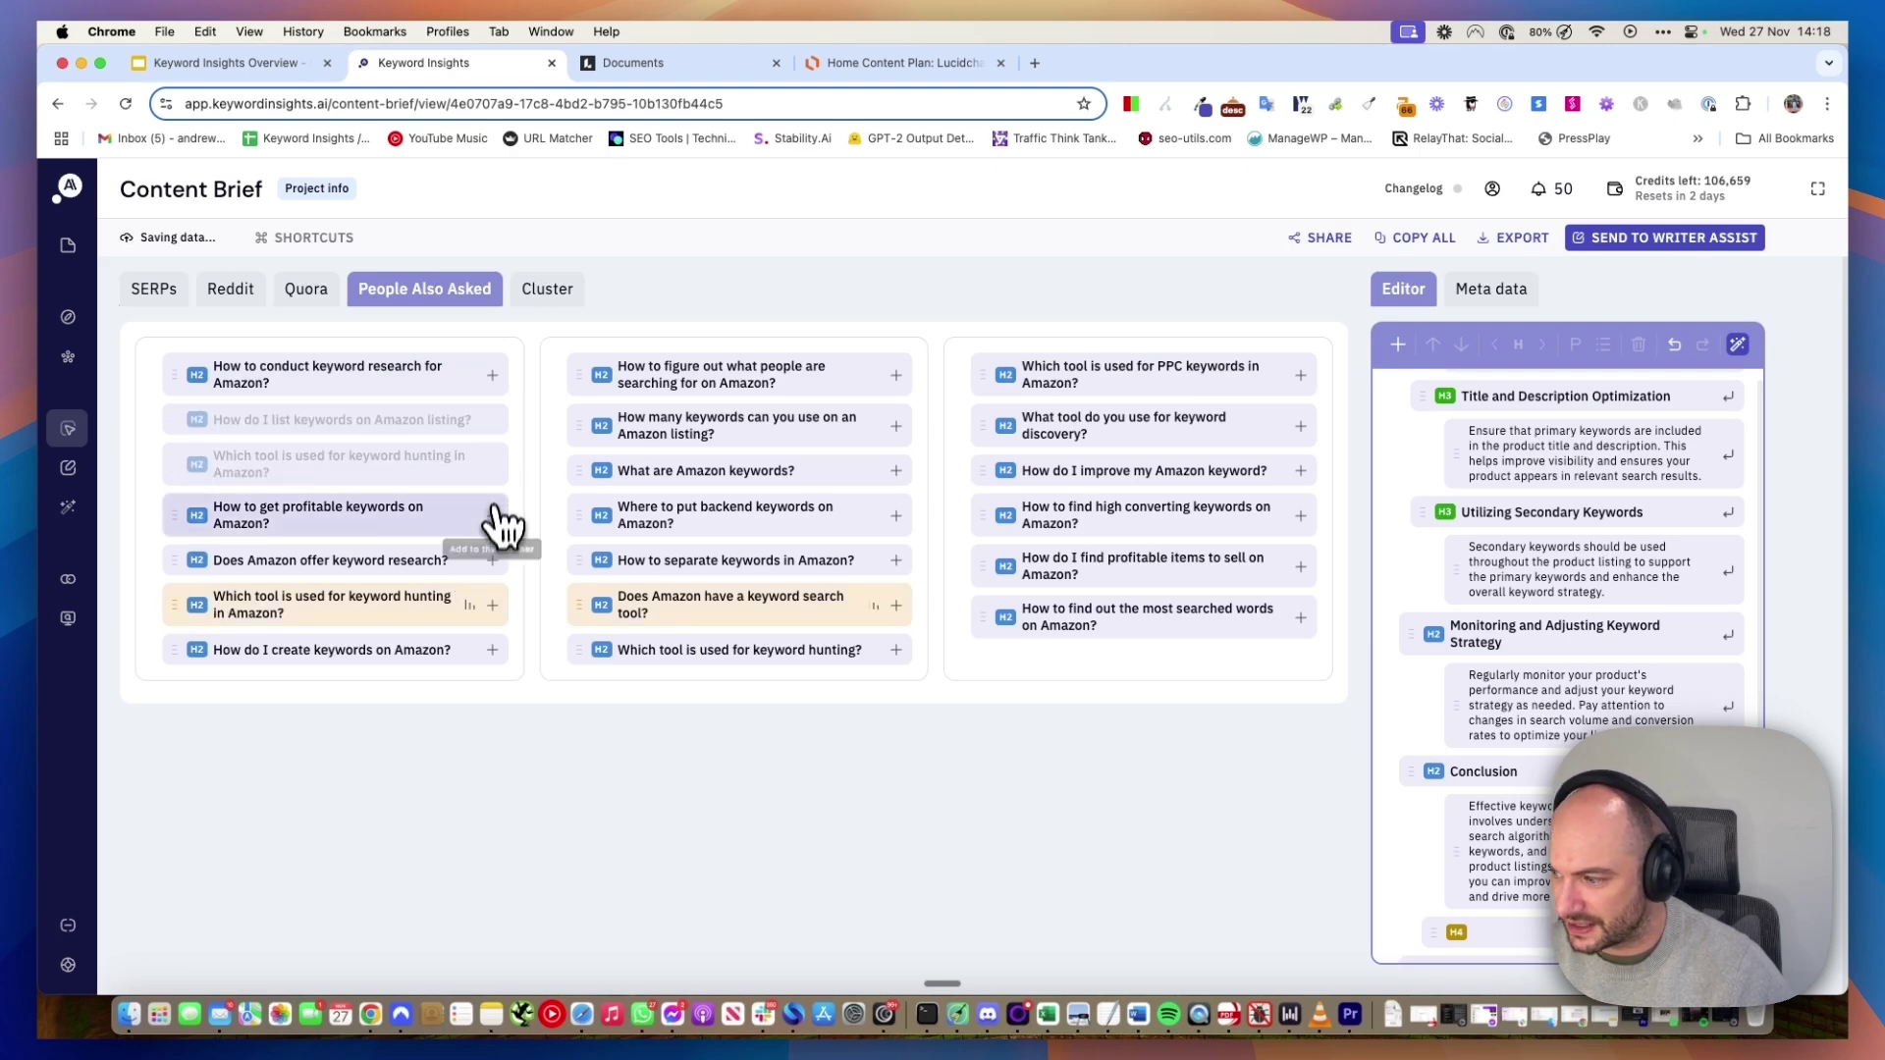
left_click(493, 516)
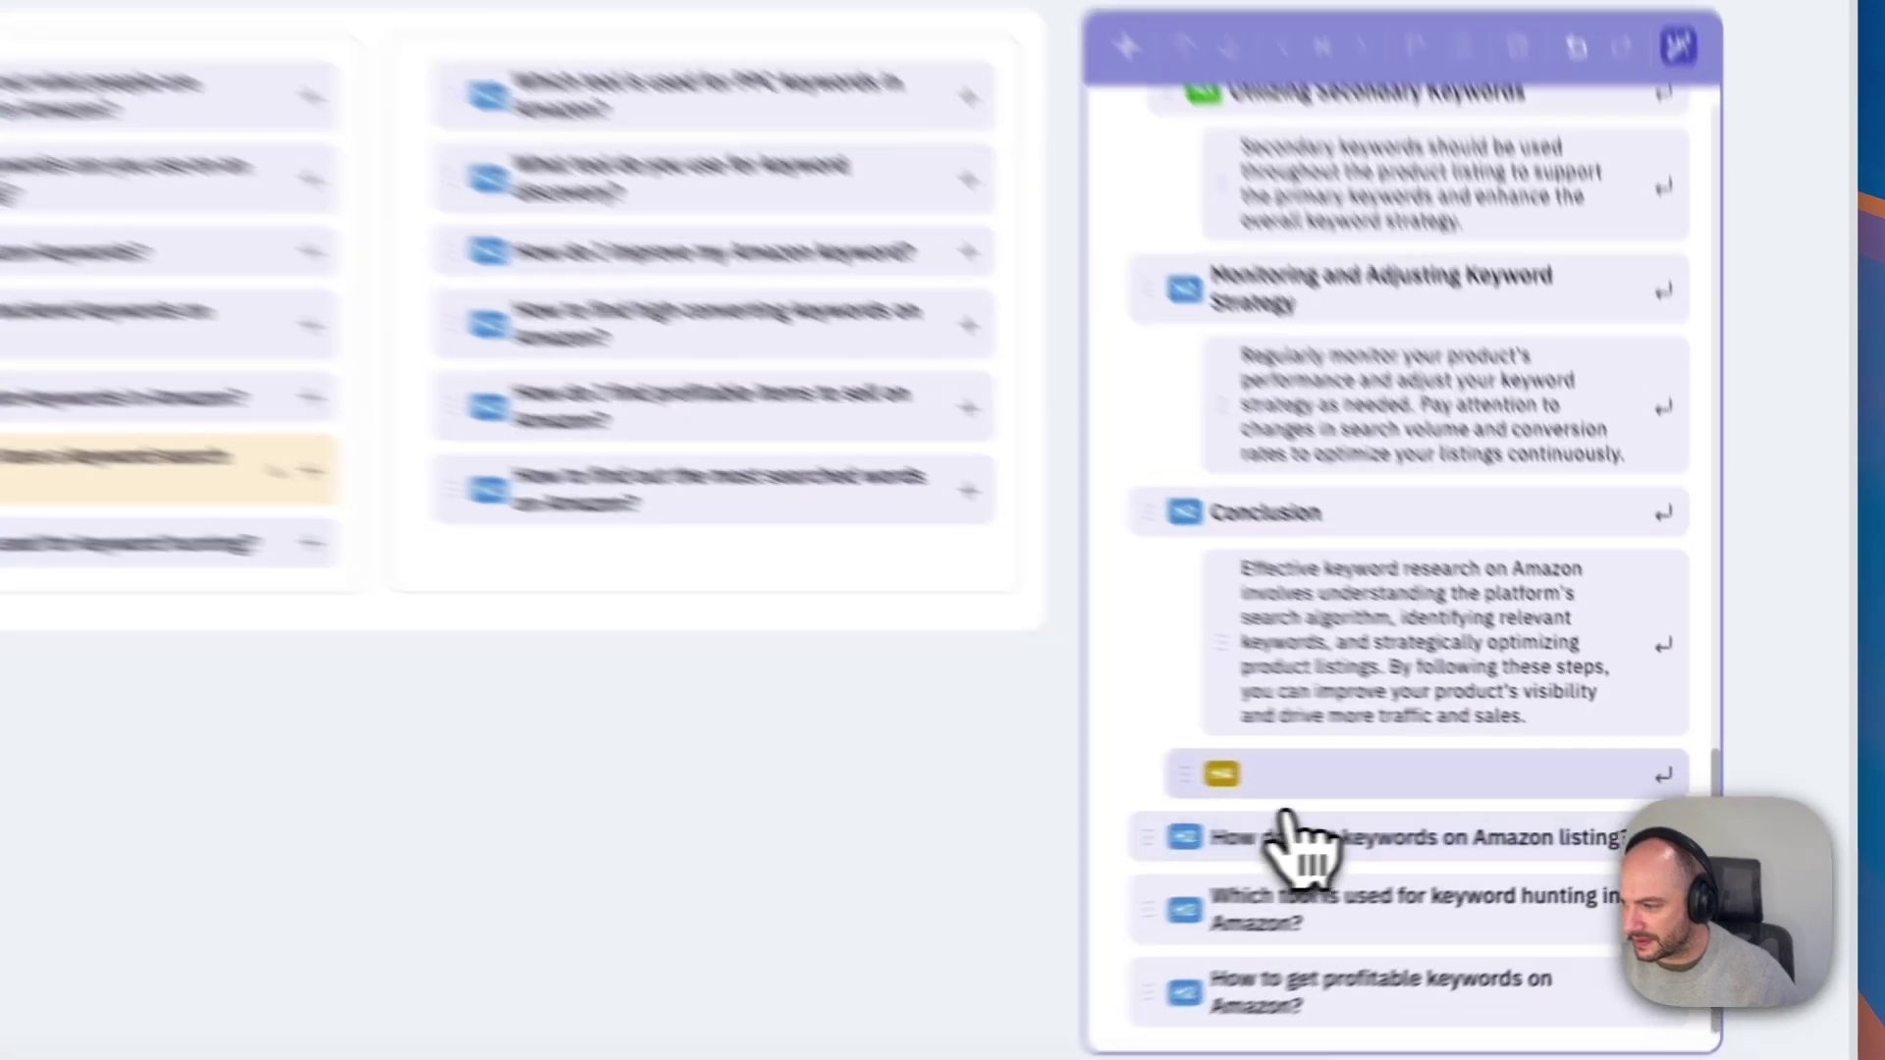
- Name the empty H4 row 'Other FAQs' and view the brief's meta title and description
left_click(1501, 798)
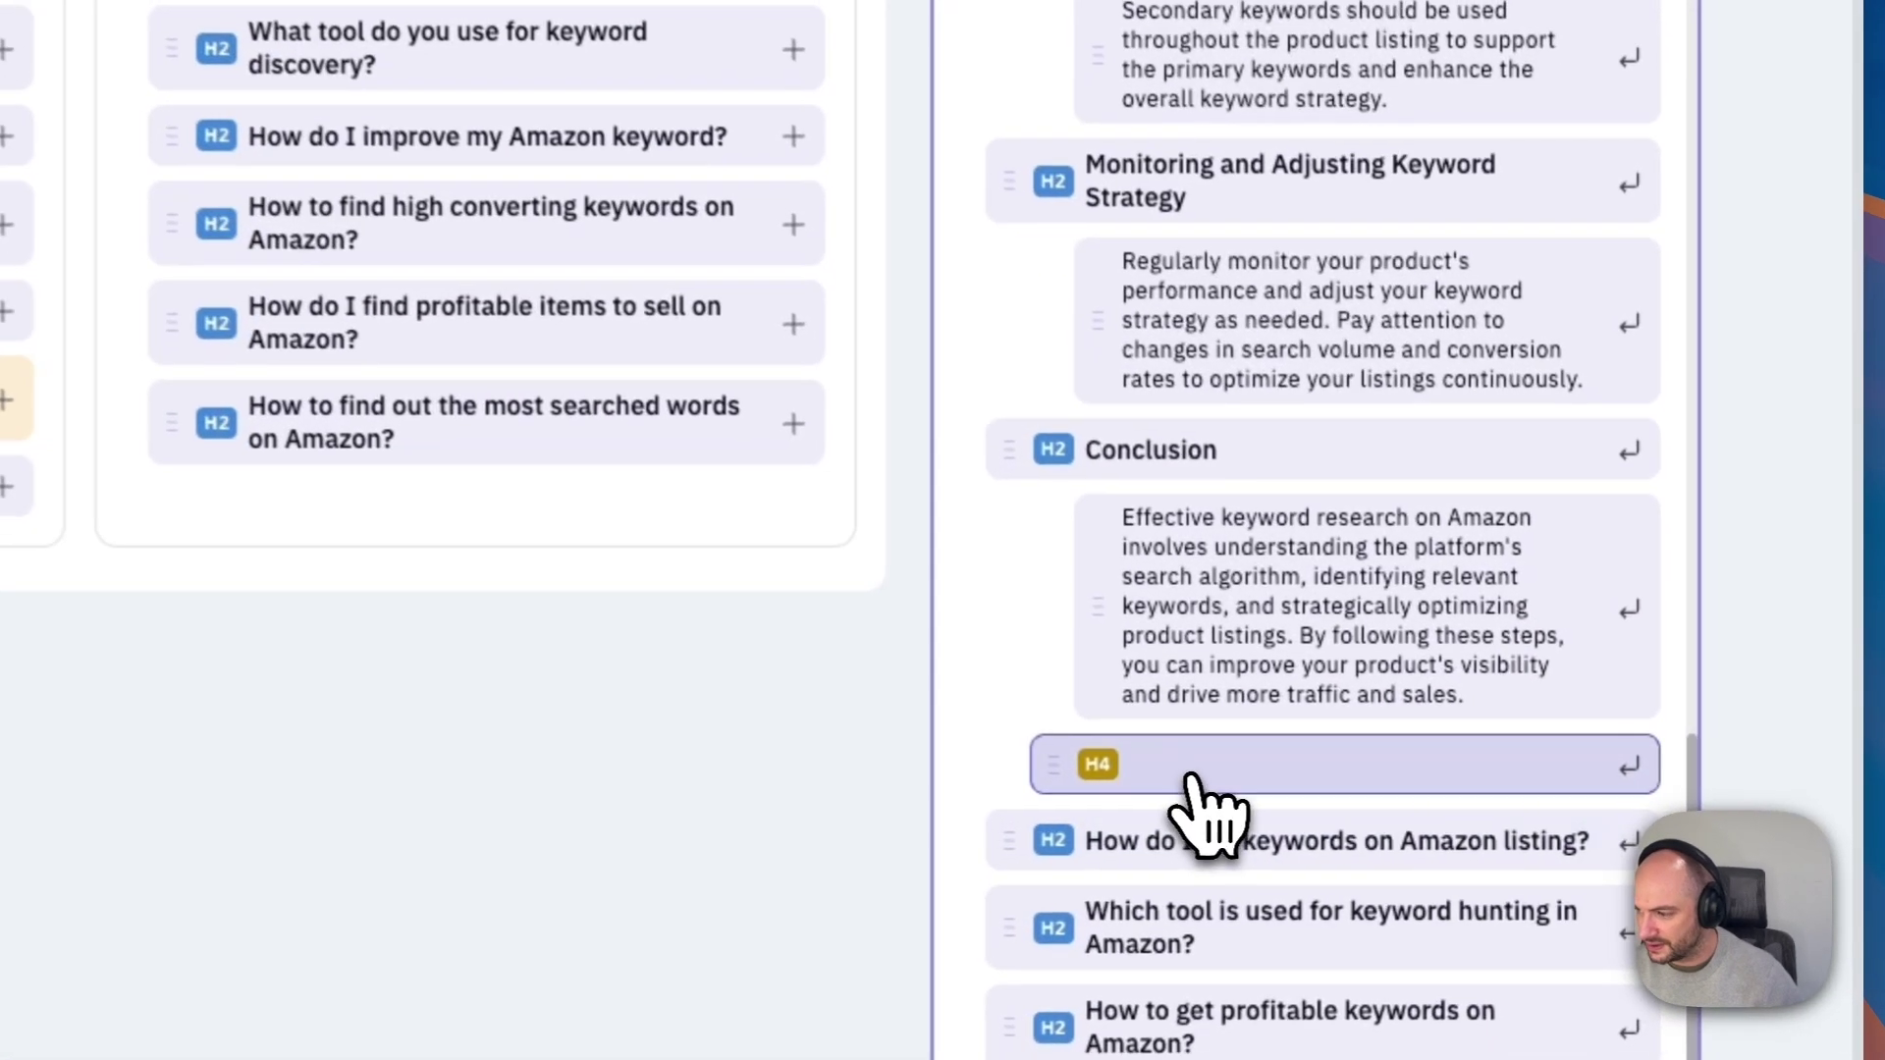
type("Other FAQs")
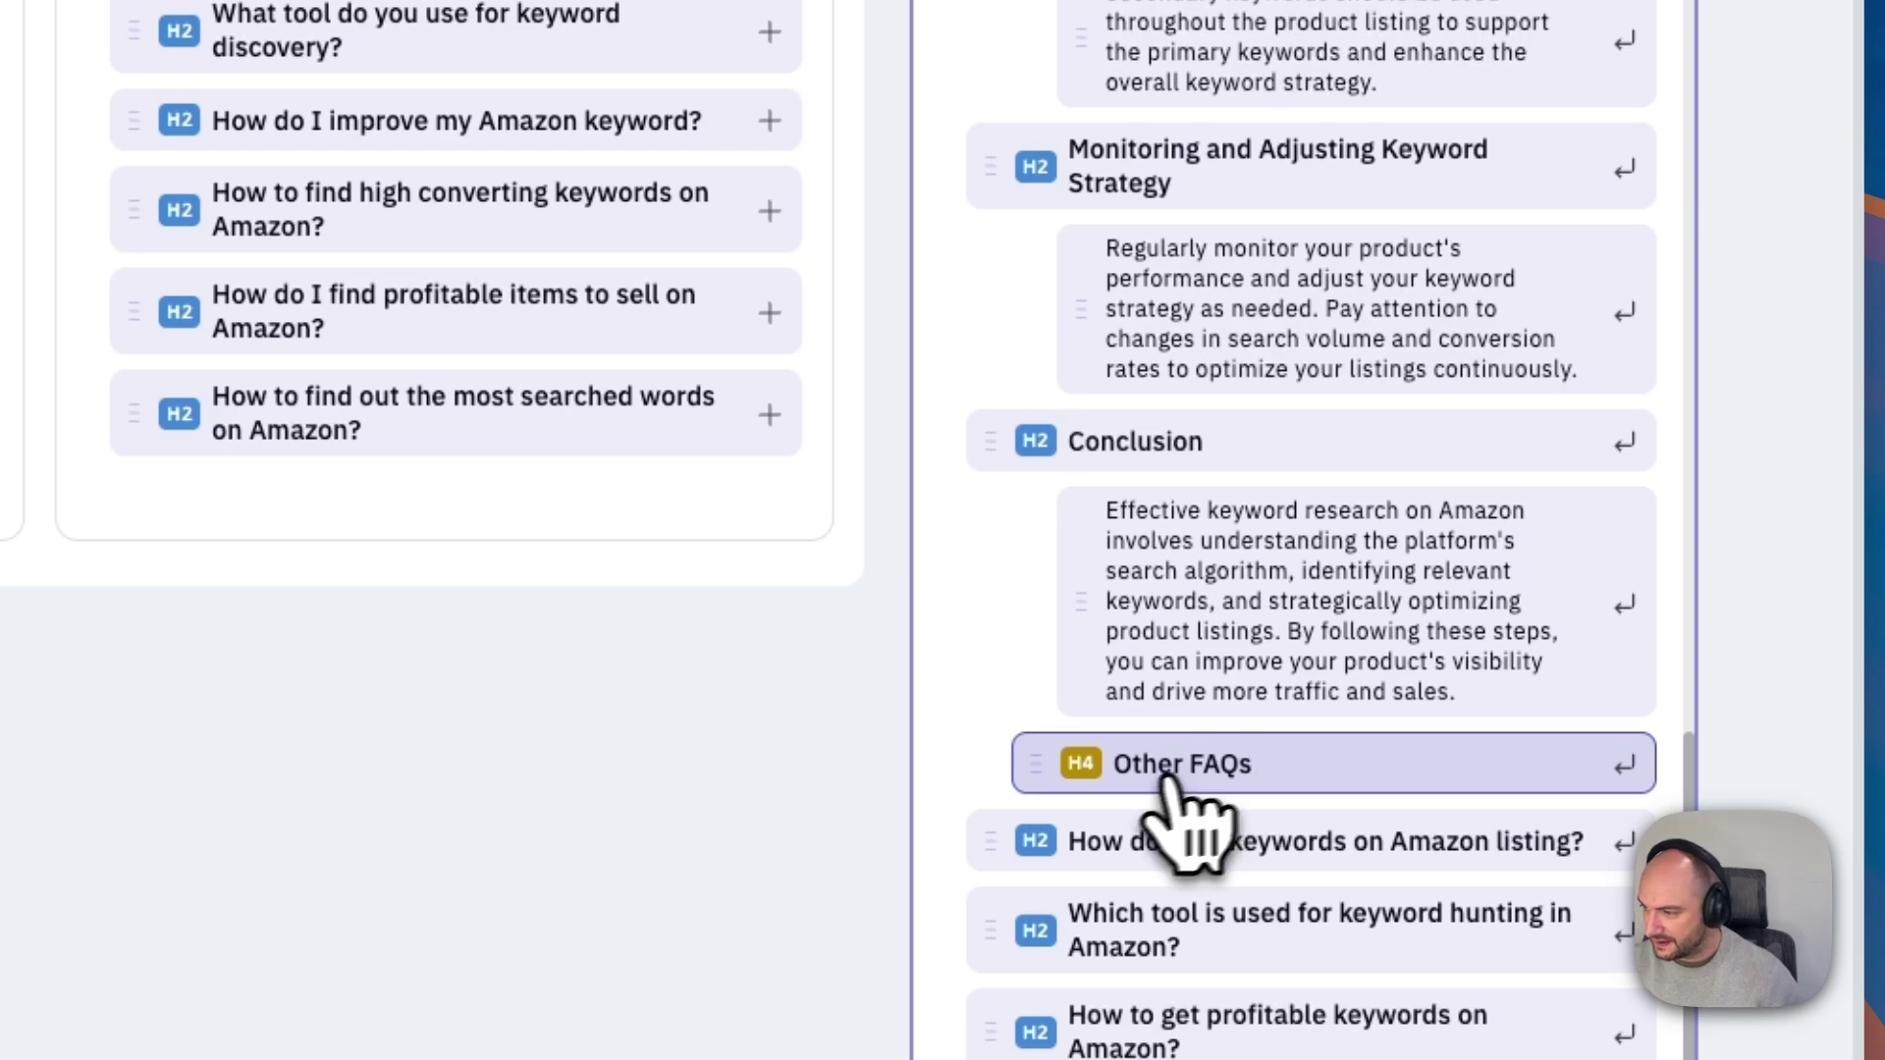
key("Return")
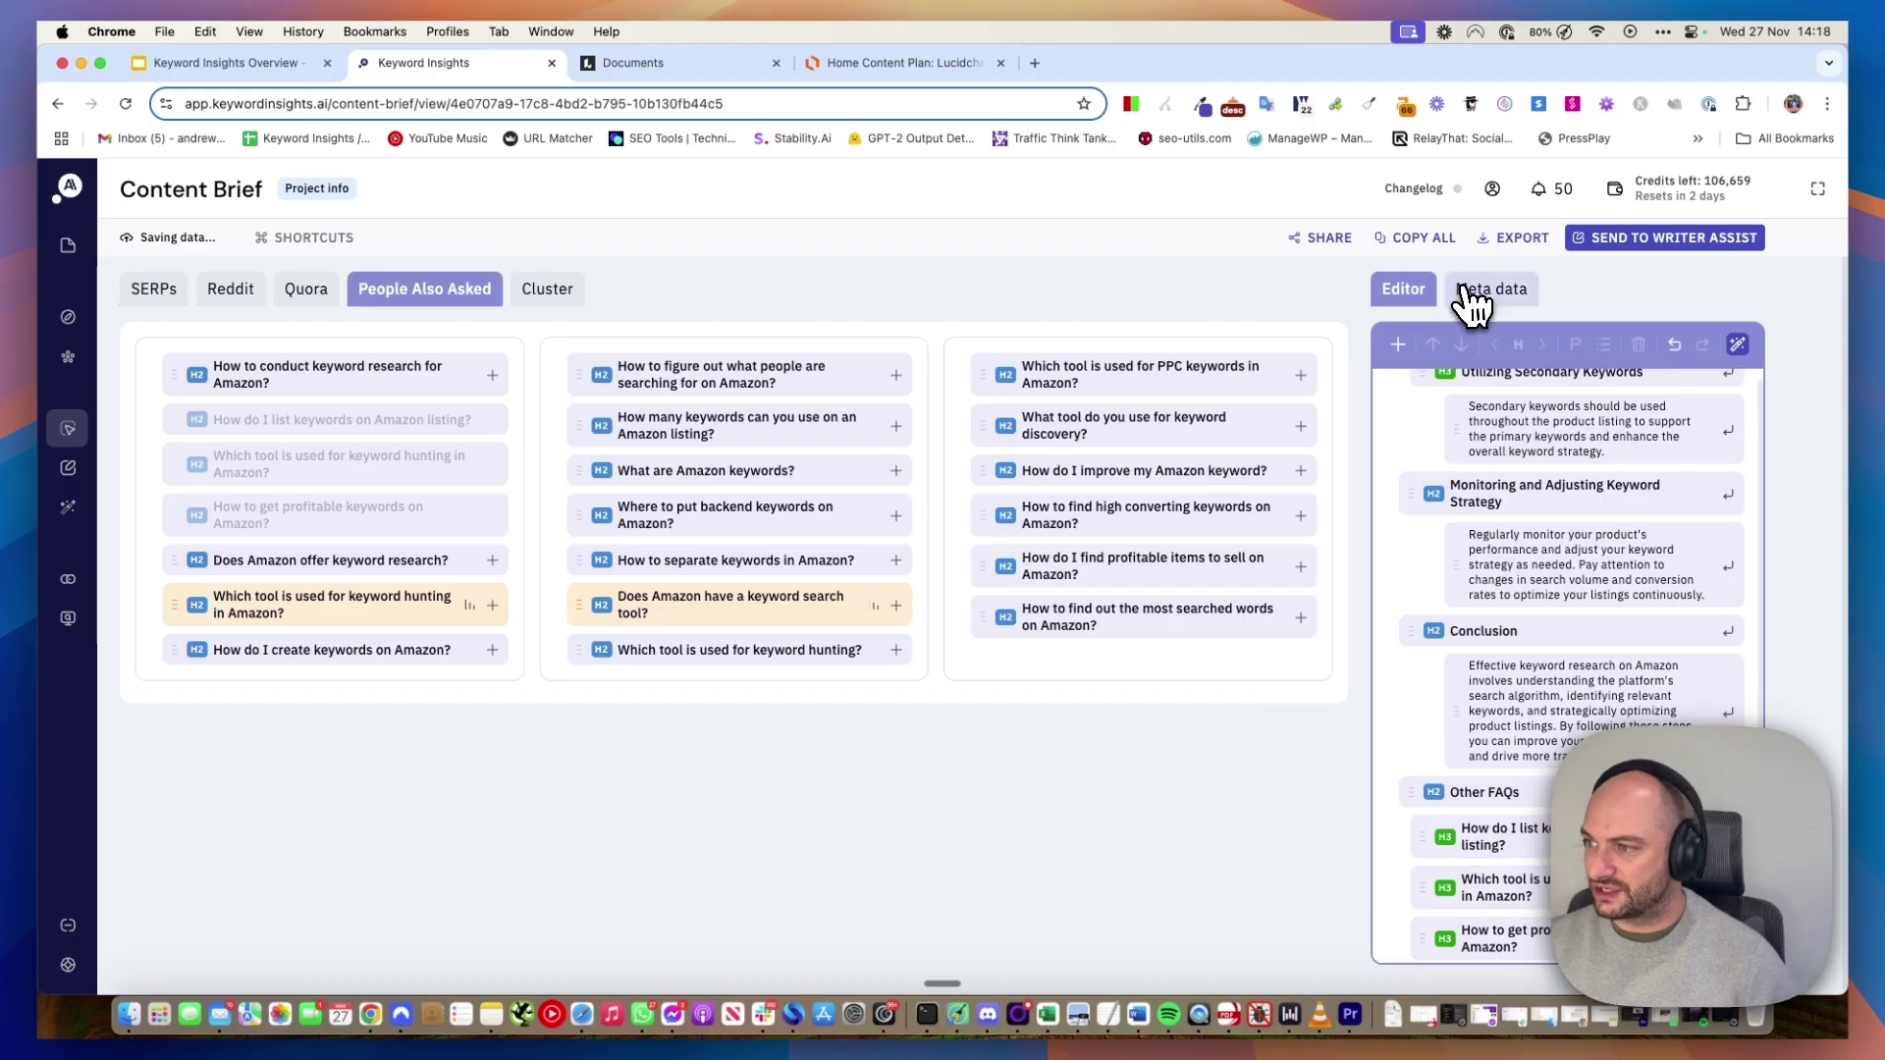
left_click(1472, 295)
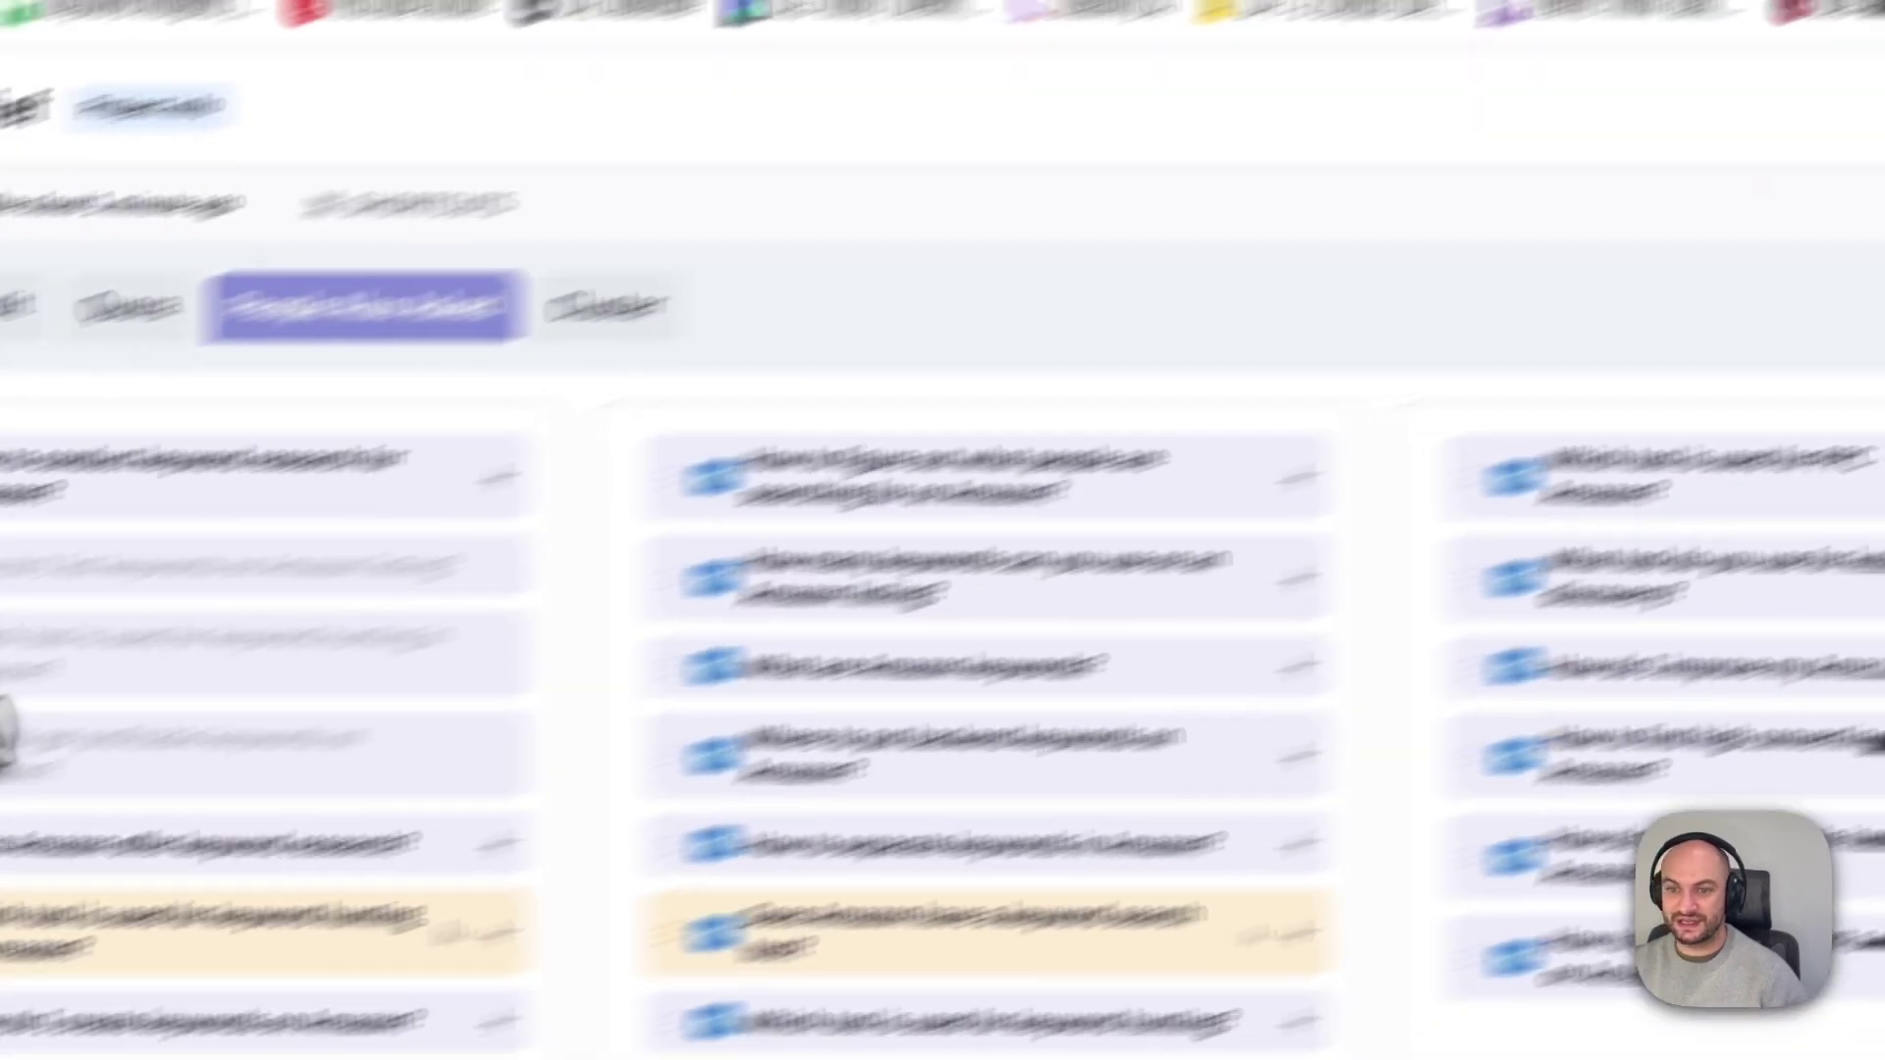
- Insert the full brief outline into the Writer Assistant article and close the outline panel
mouse_move(87, 487)
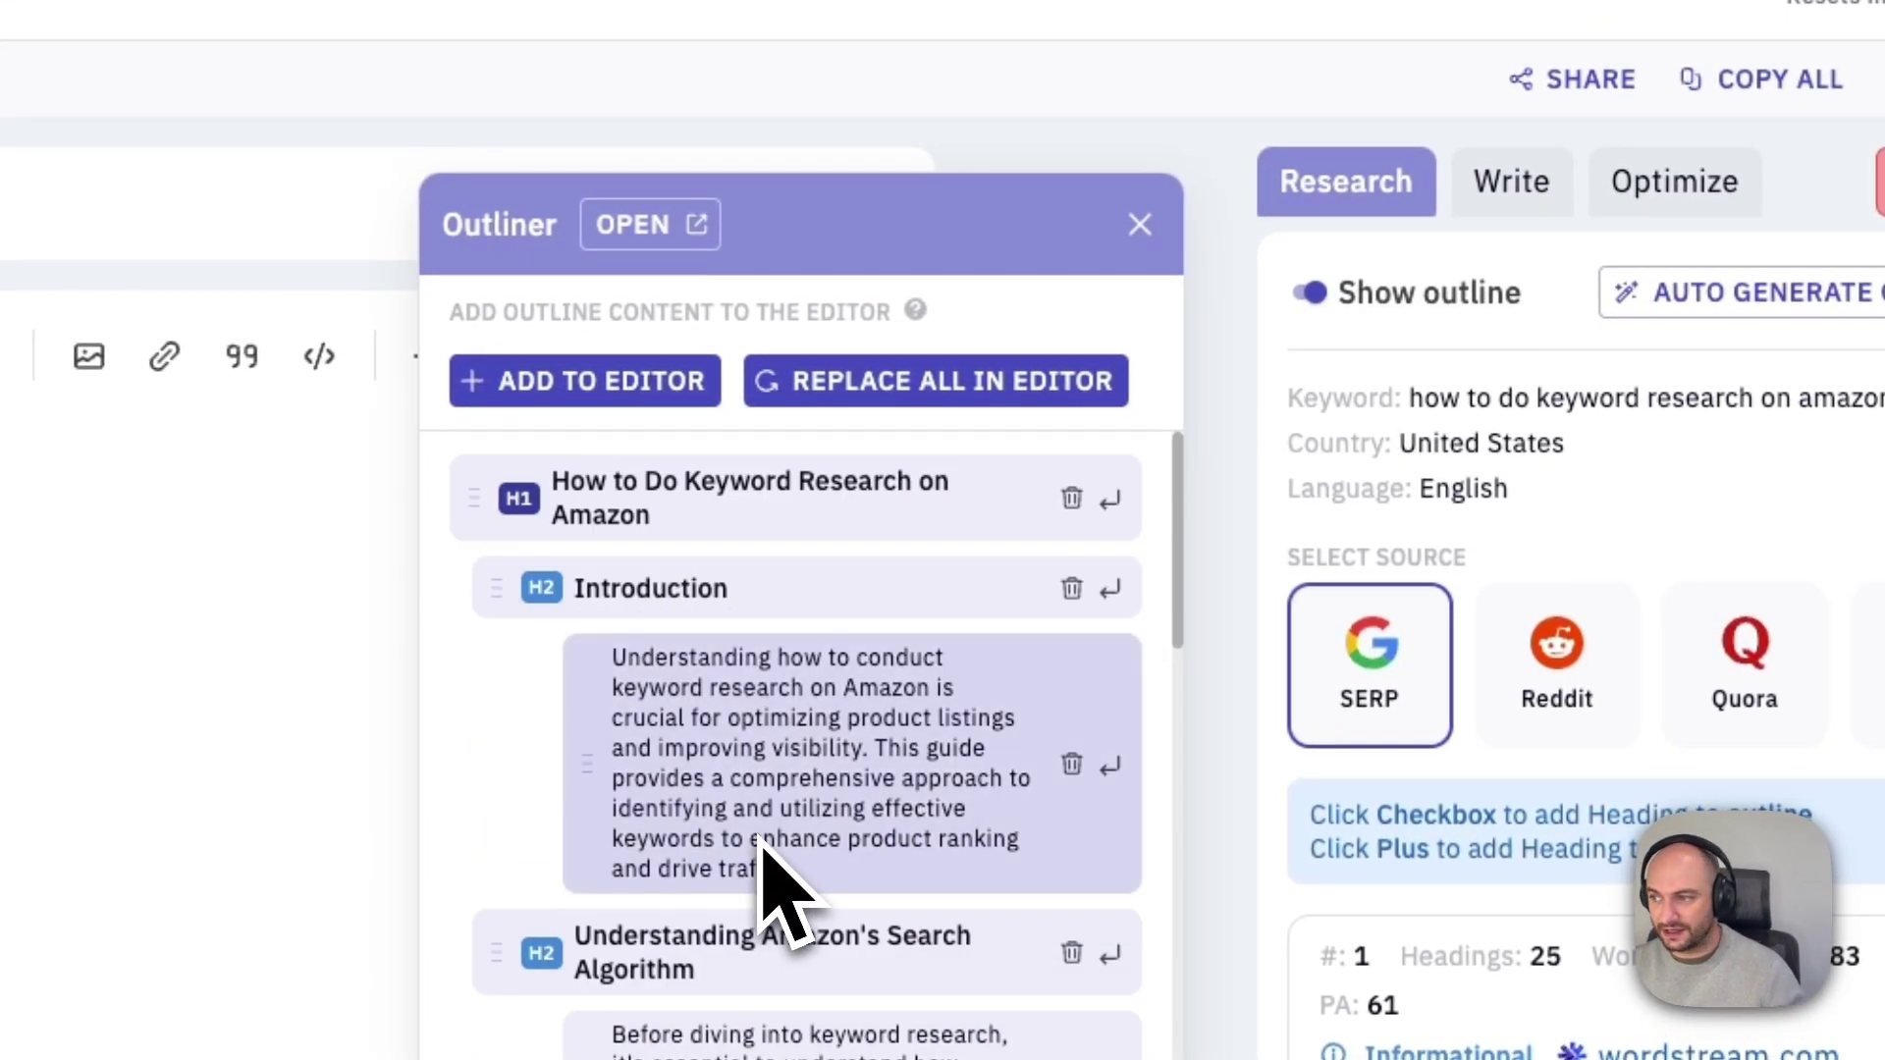
left_click(628, 383)
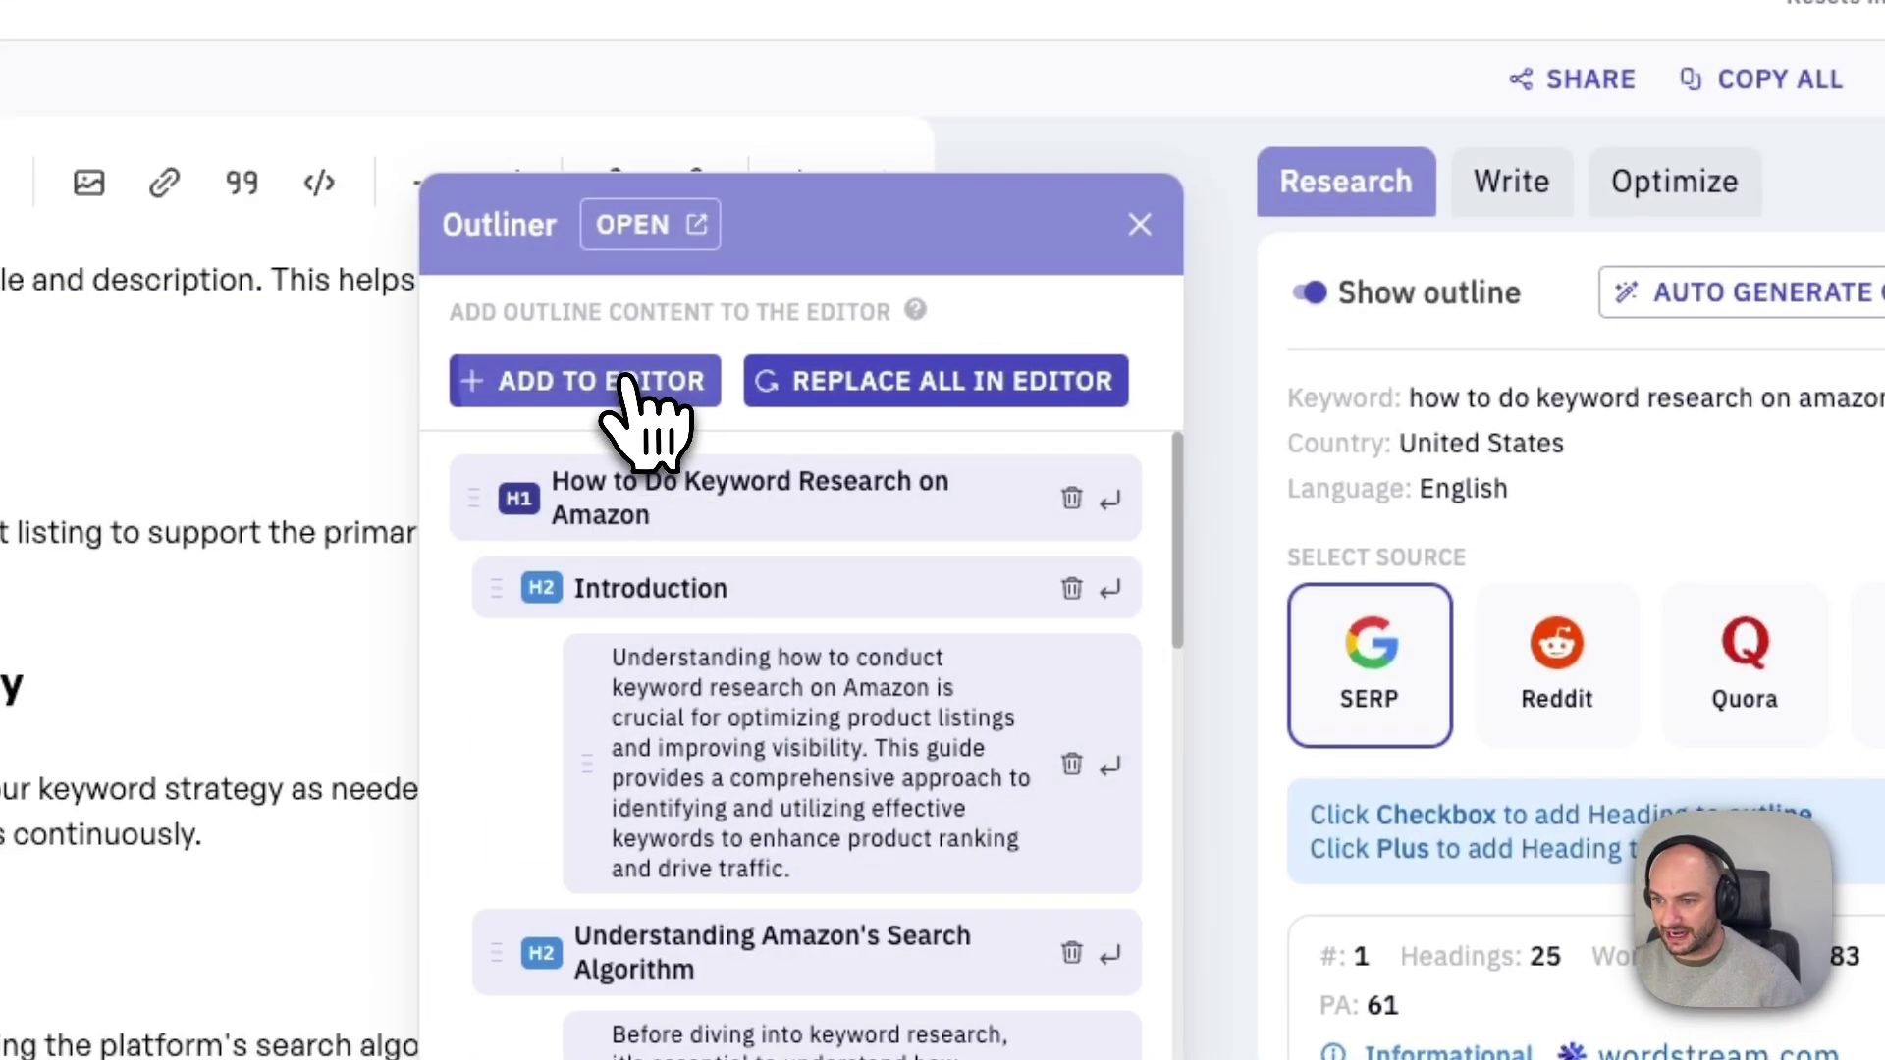
left_click(1140, 224)
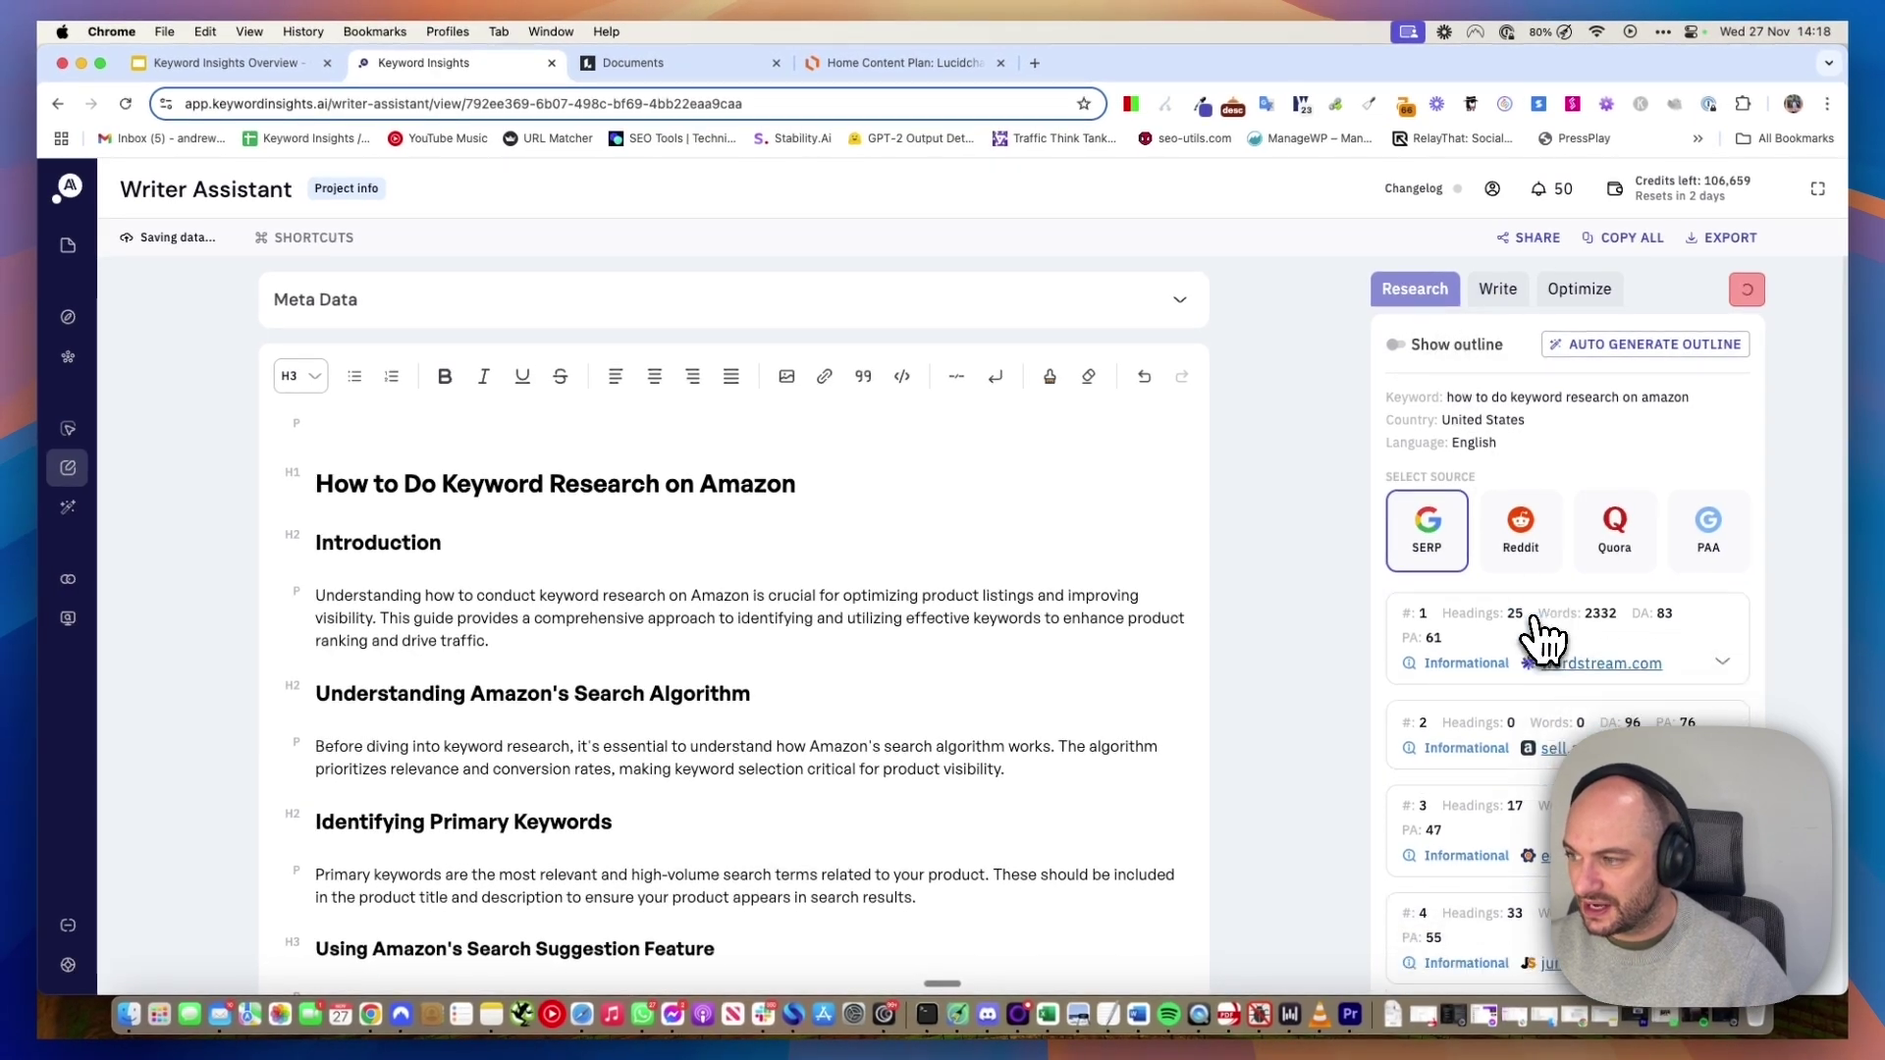
- Try the People Also Ask, Reddit and SERP research sources, then show the outline beside the editor
scroll(1517, 624, "down", 4)
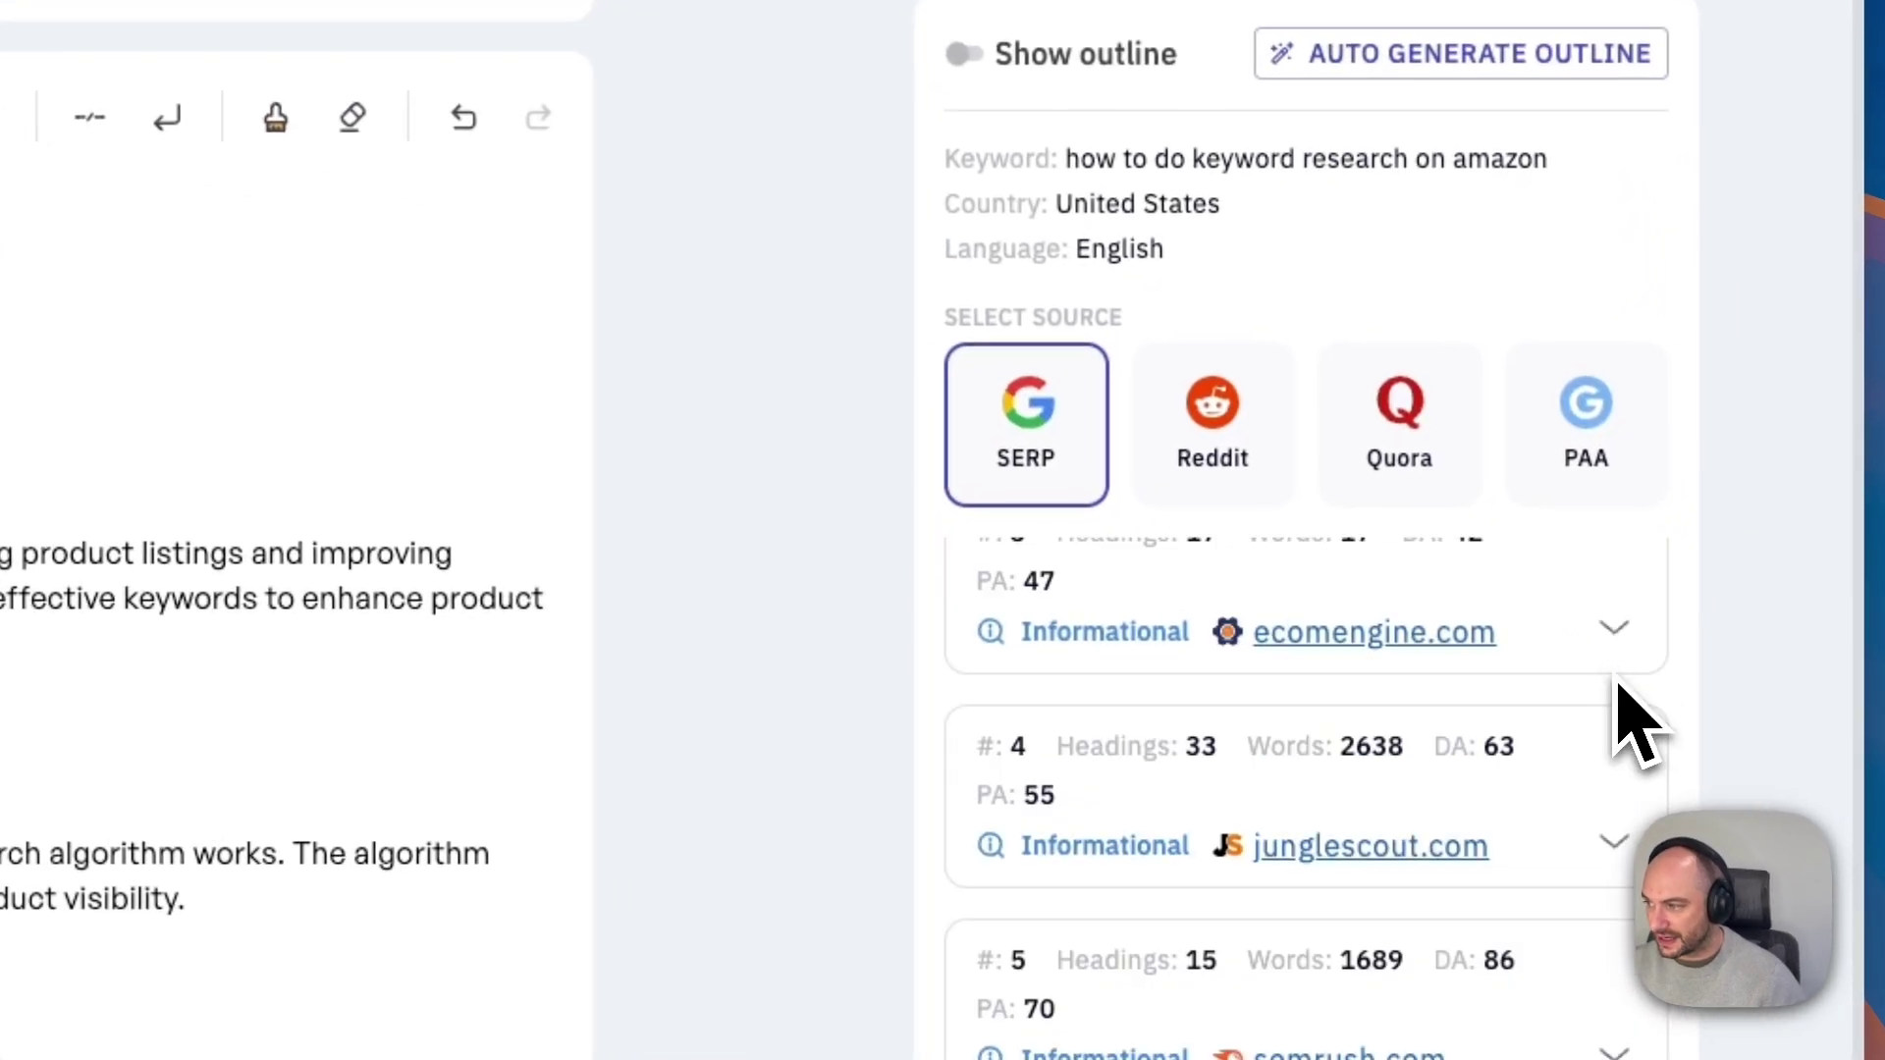
left_click(1724, 638)
left_click(1271, 422)
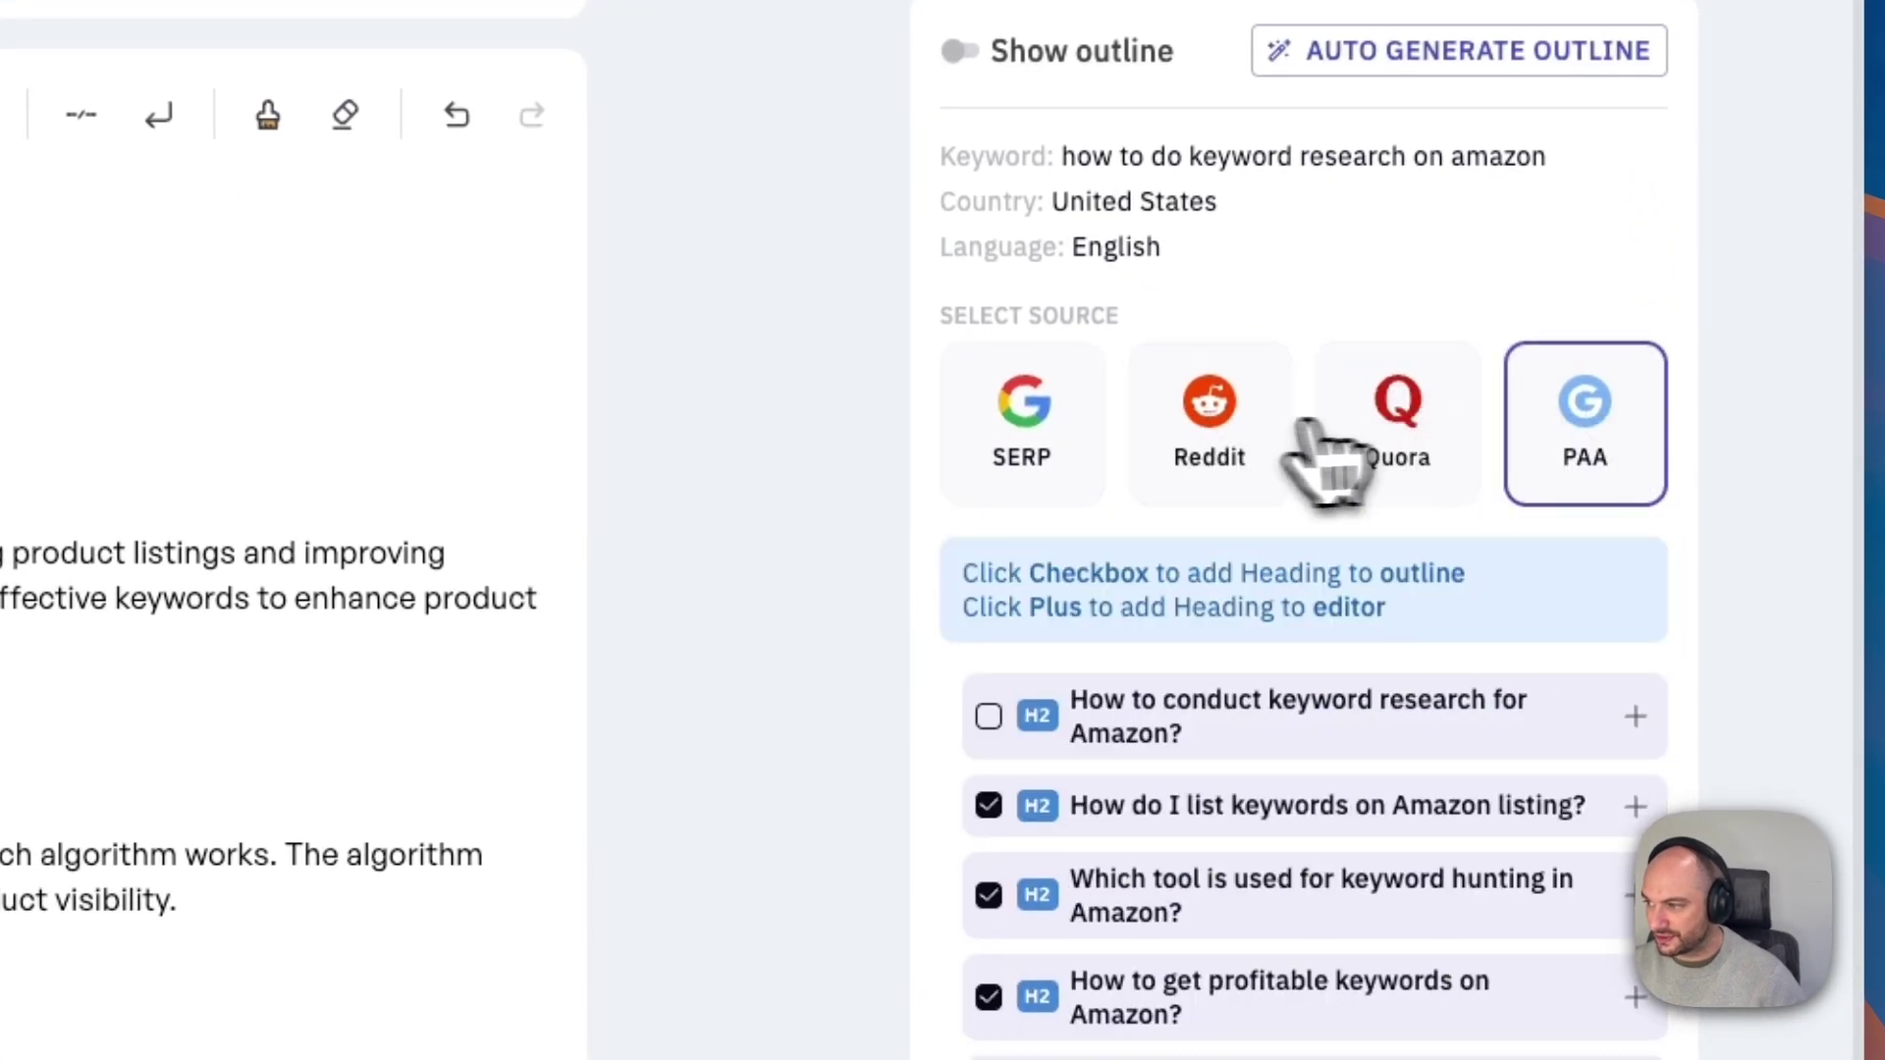
left_click(1022, 422)
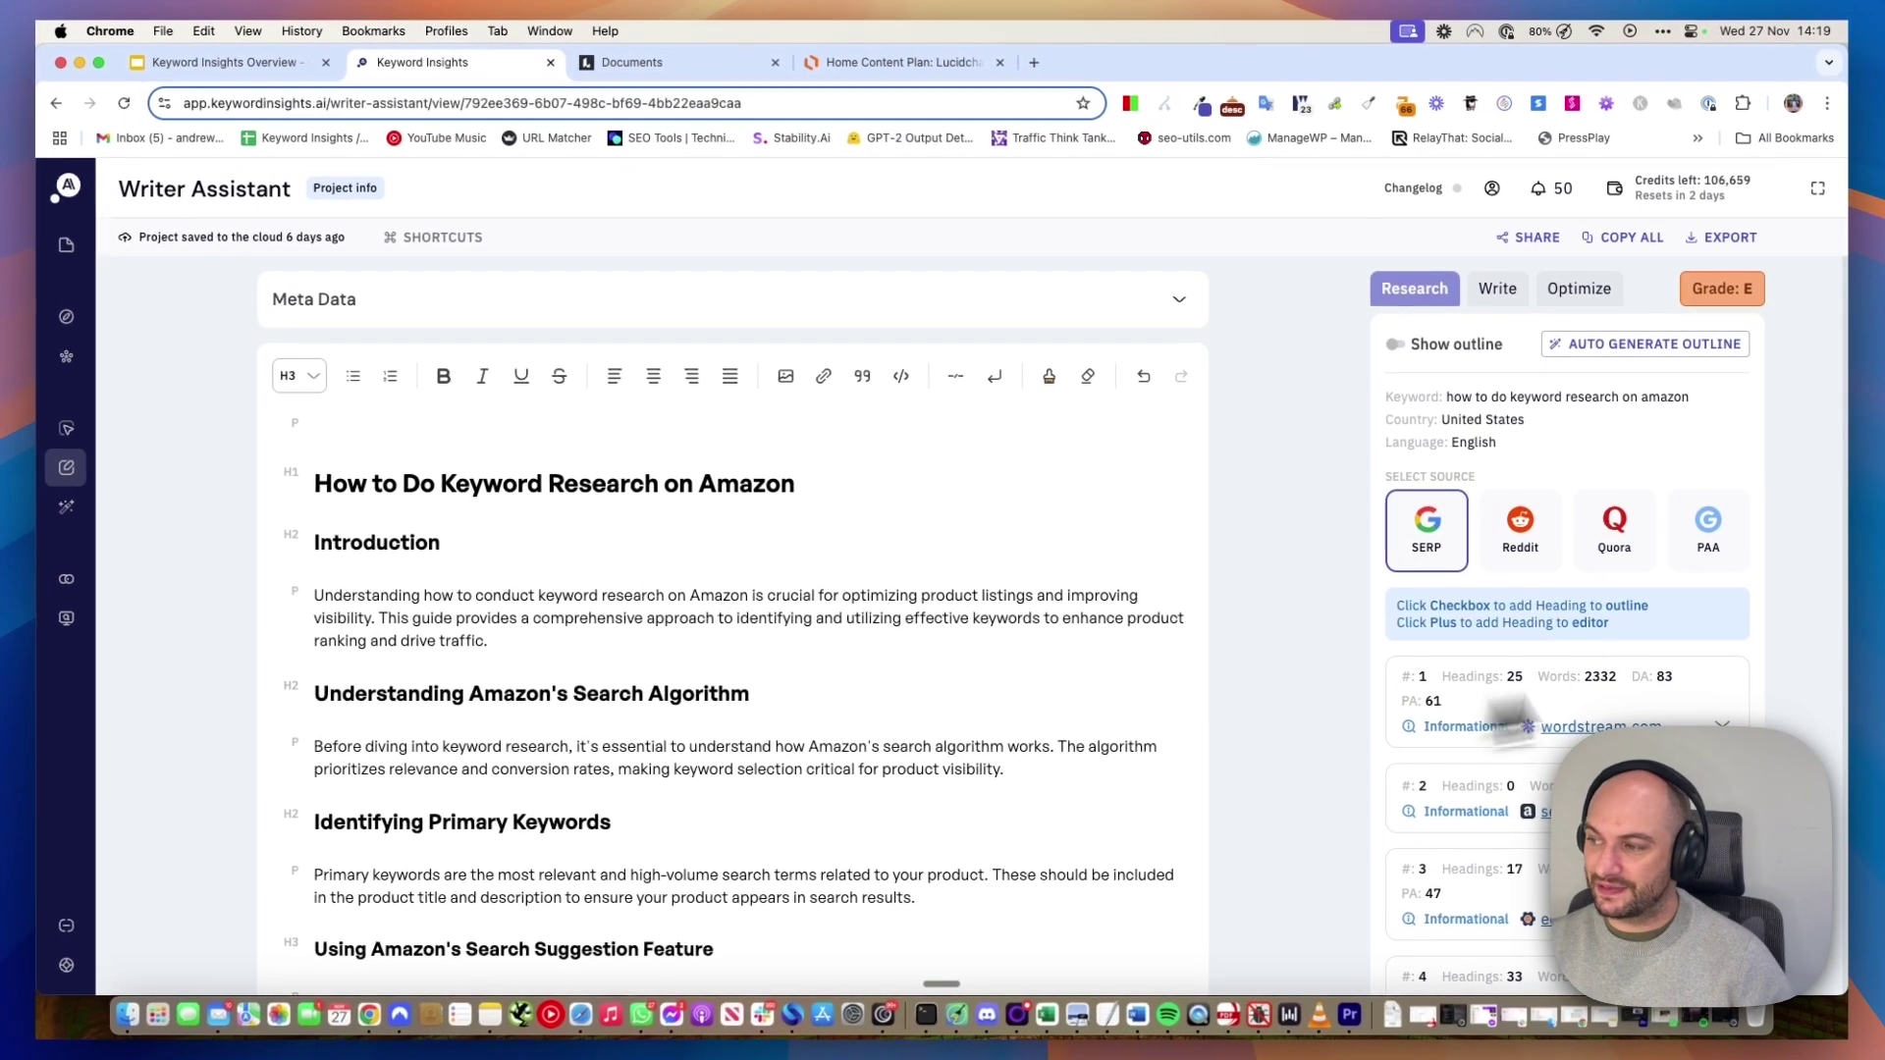
left_click(1394, 346)
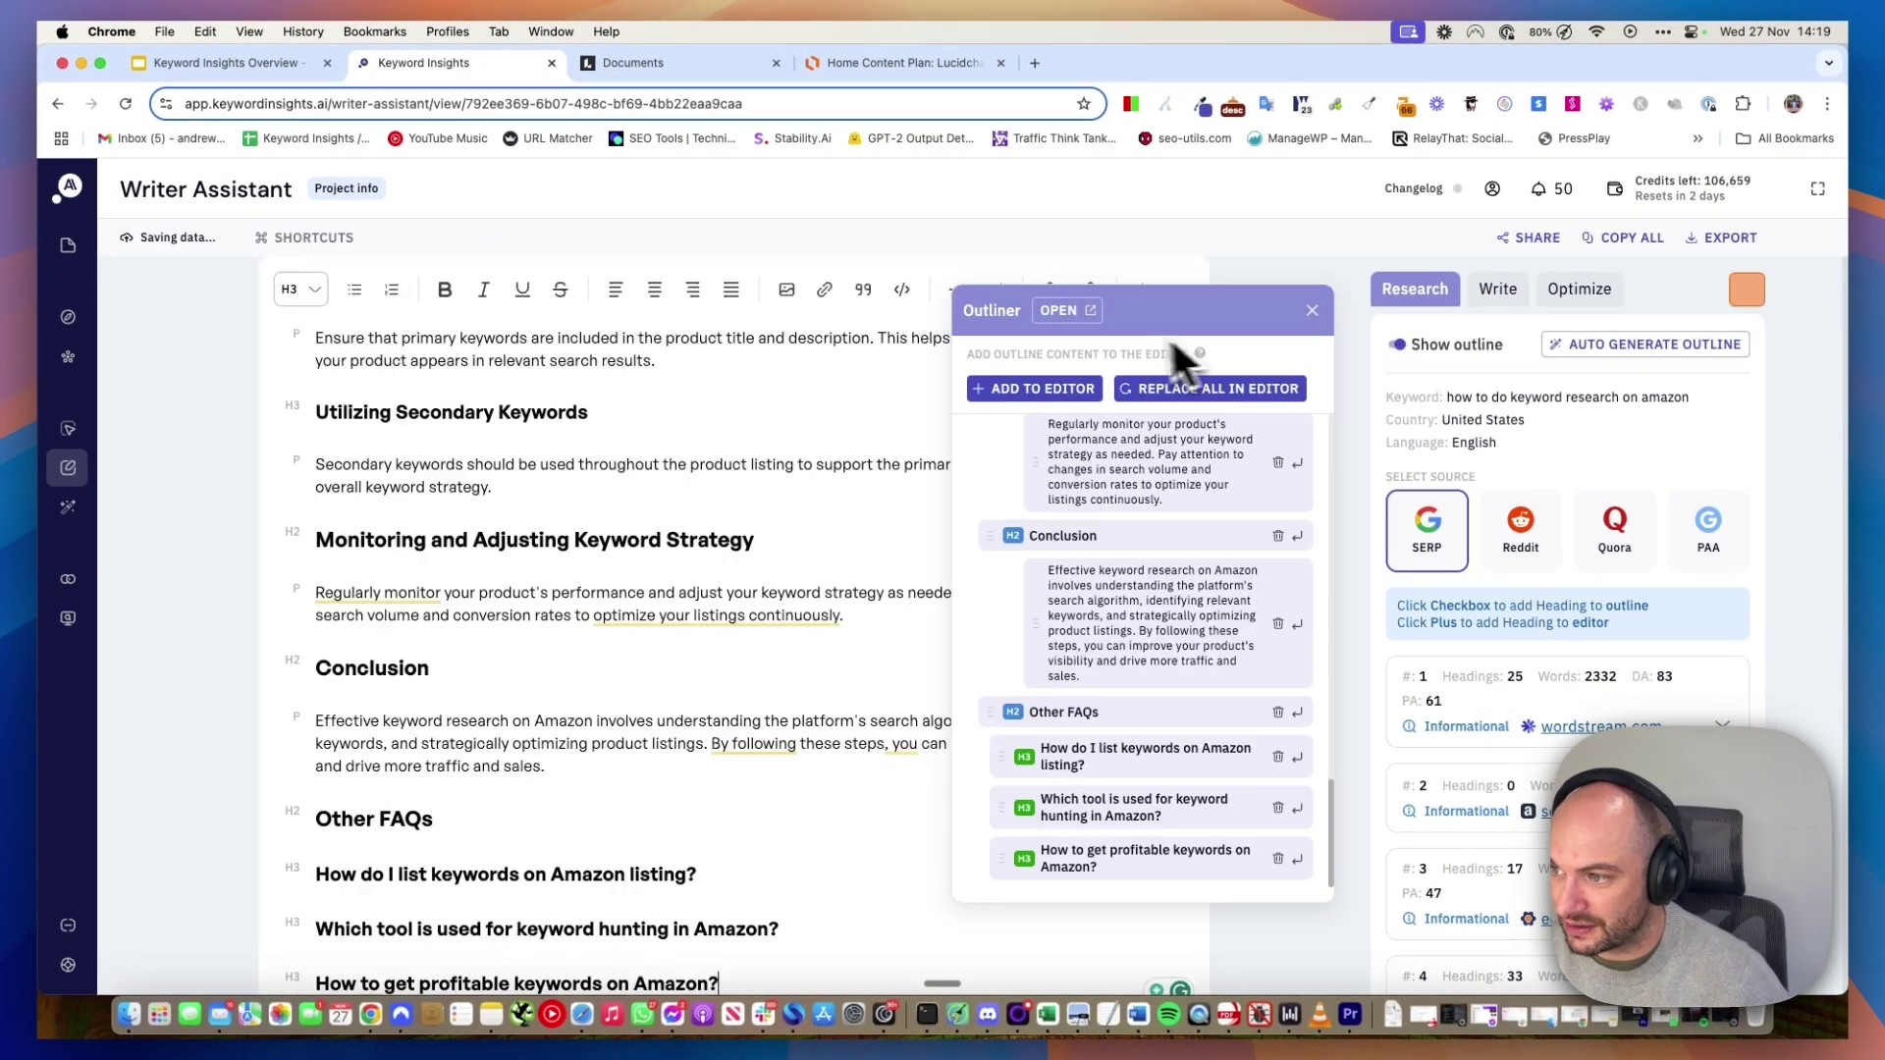
- Open the brief in a new tab, check Introduction paragraph compression options, then select the H1
left_click(1065, 310)
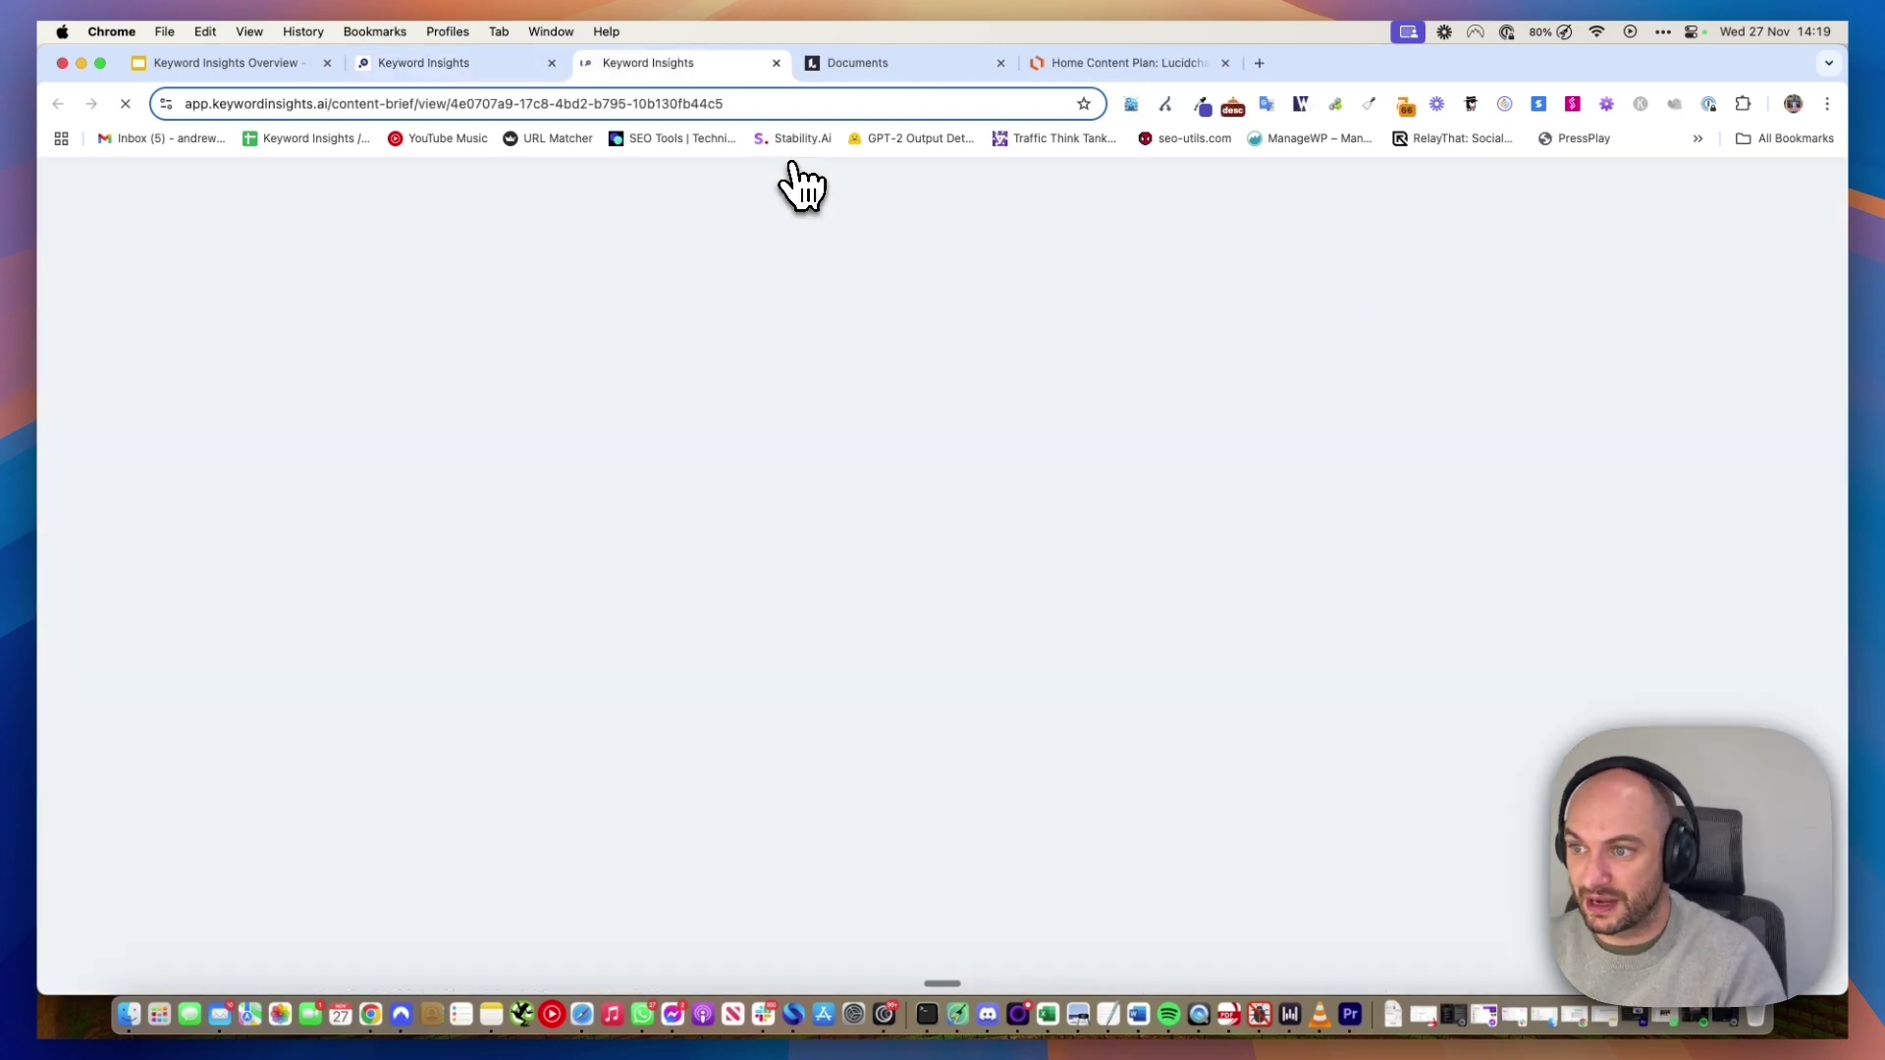
key("ctrl+shift+Tab")
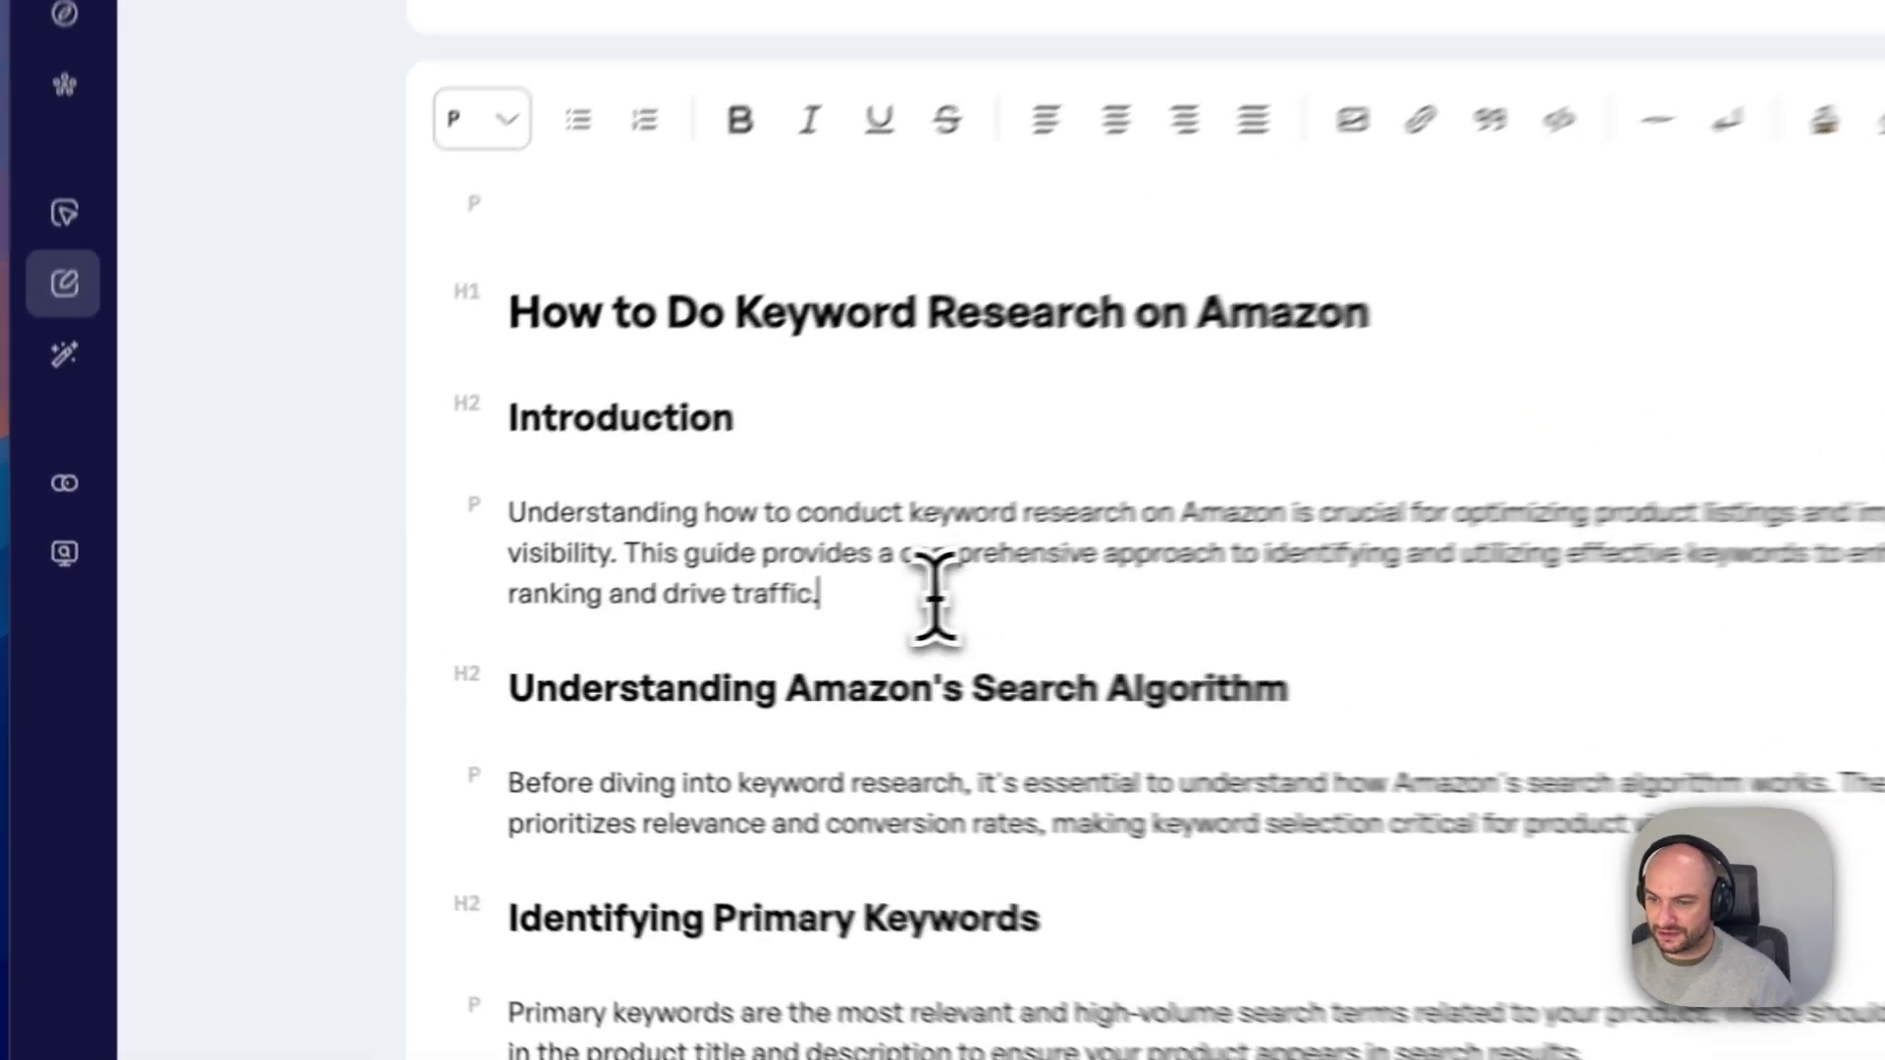
left_click_drag(529, 645, 307, 595)
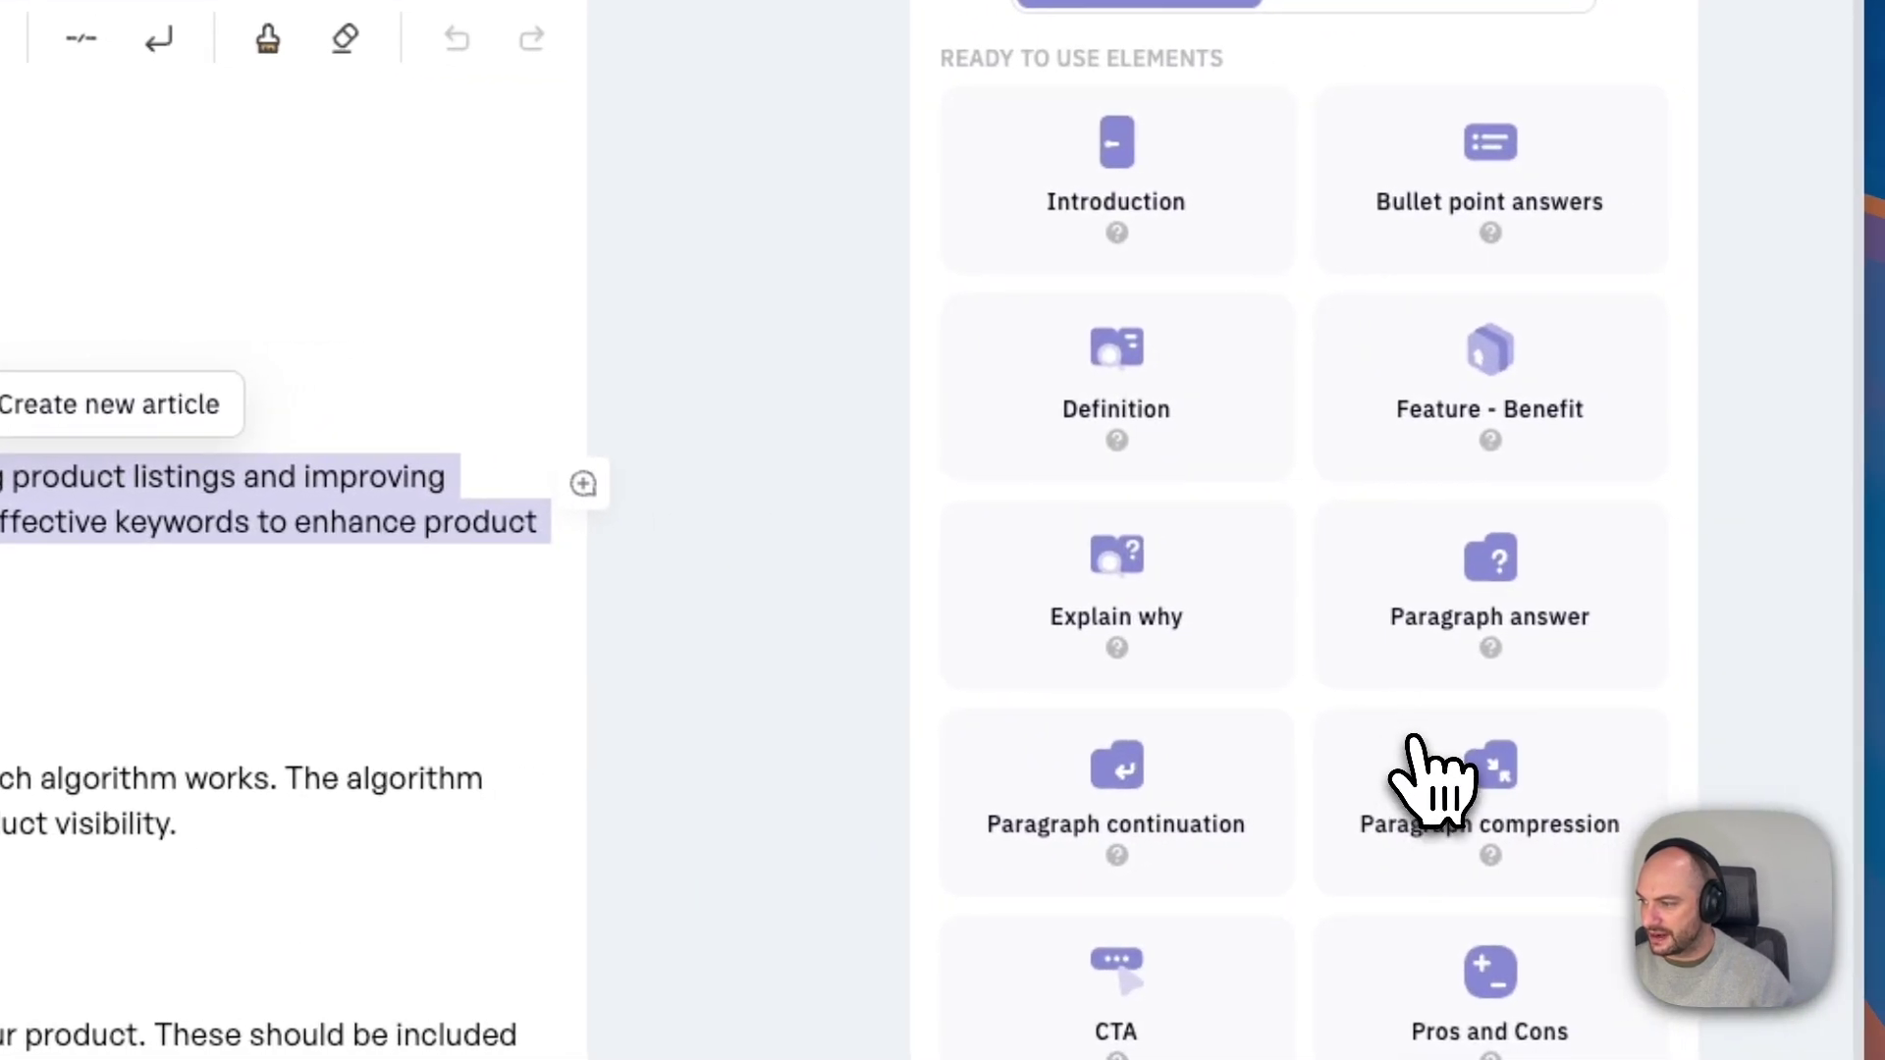
left_click(1785, 785)
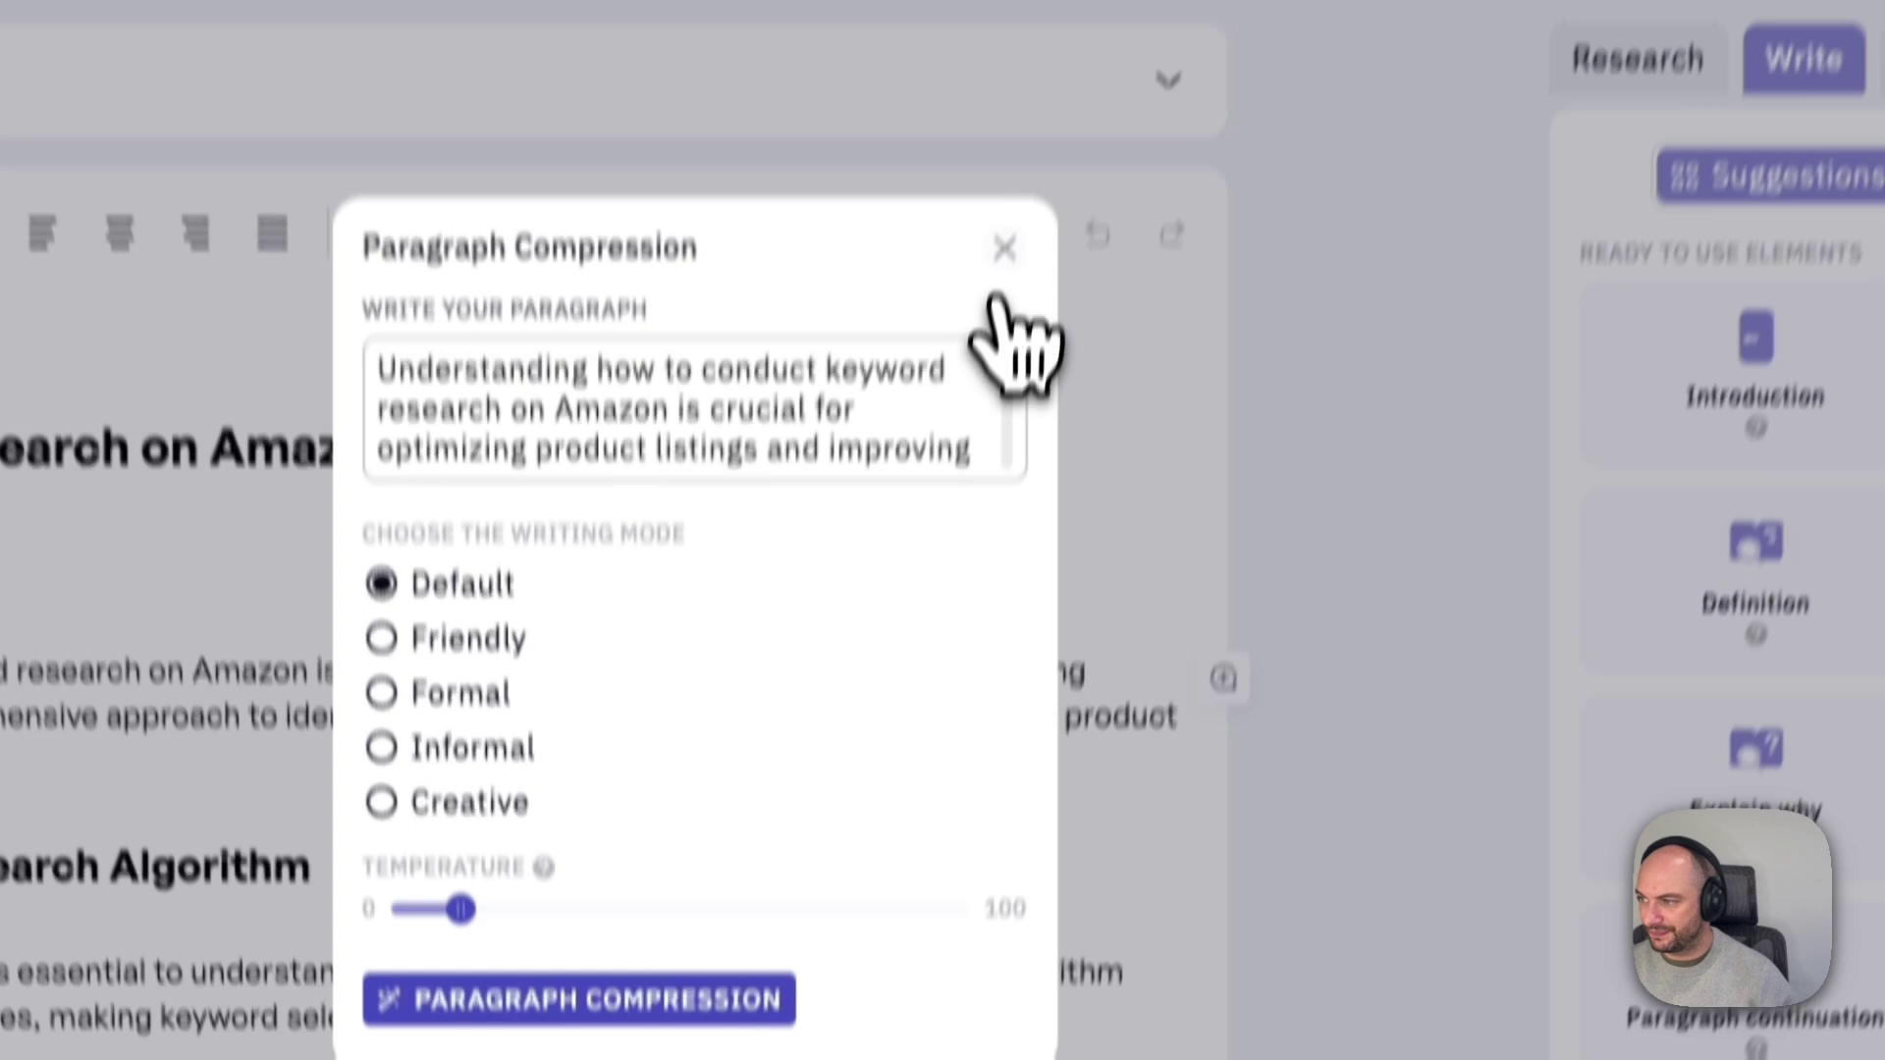
left_click(364, 53)
left_click_drag(813, 495, 175, 490)
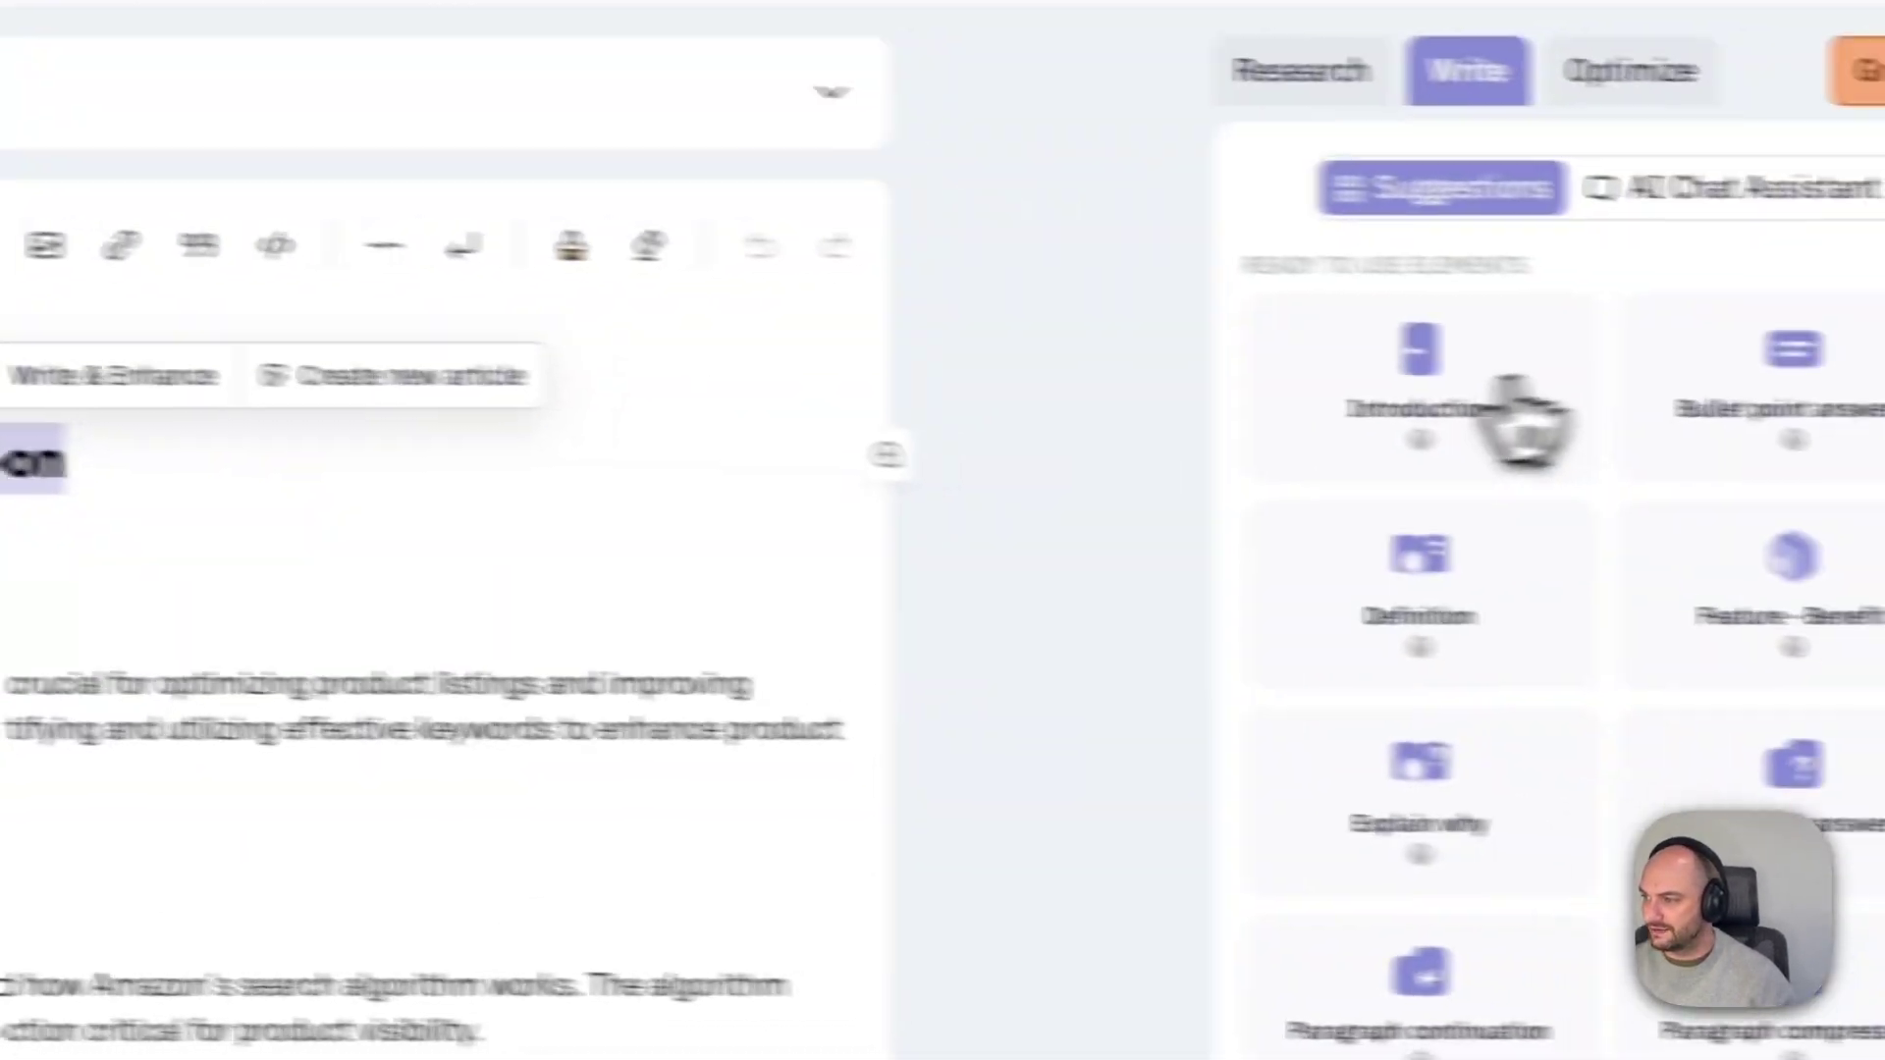
- Open the AI introduction writer, then review the AI chat history including the Rubik's-cube metaphor
left_click(1296, 433)
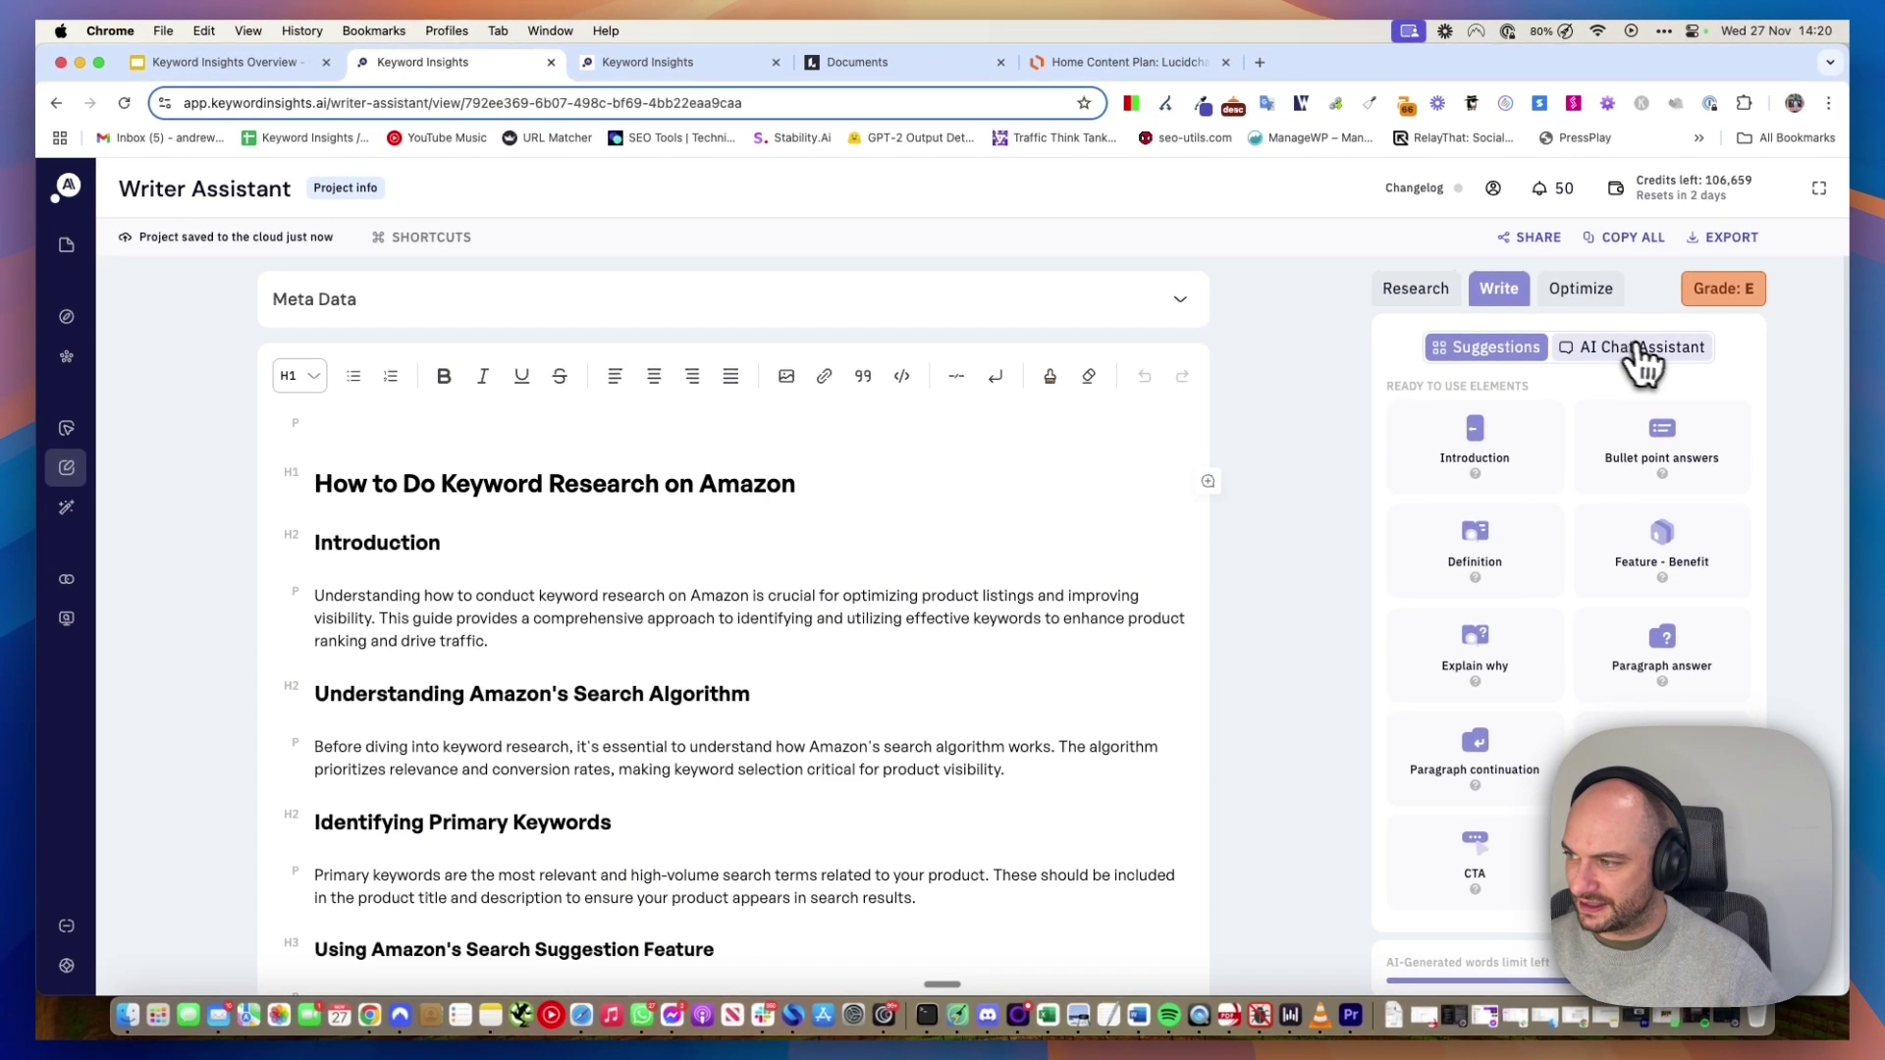
left_click(1644, 363)
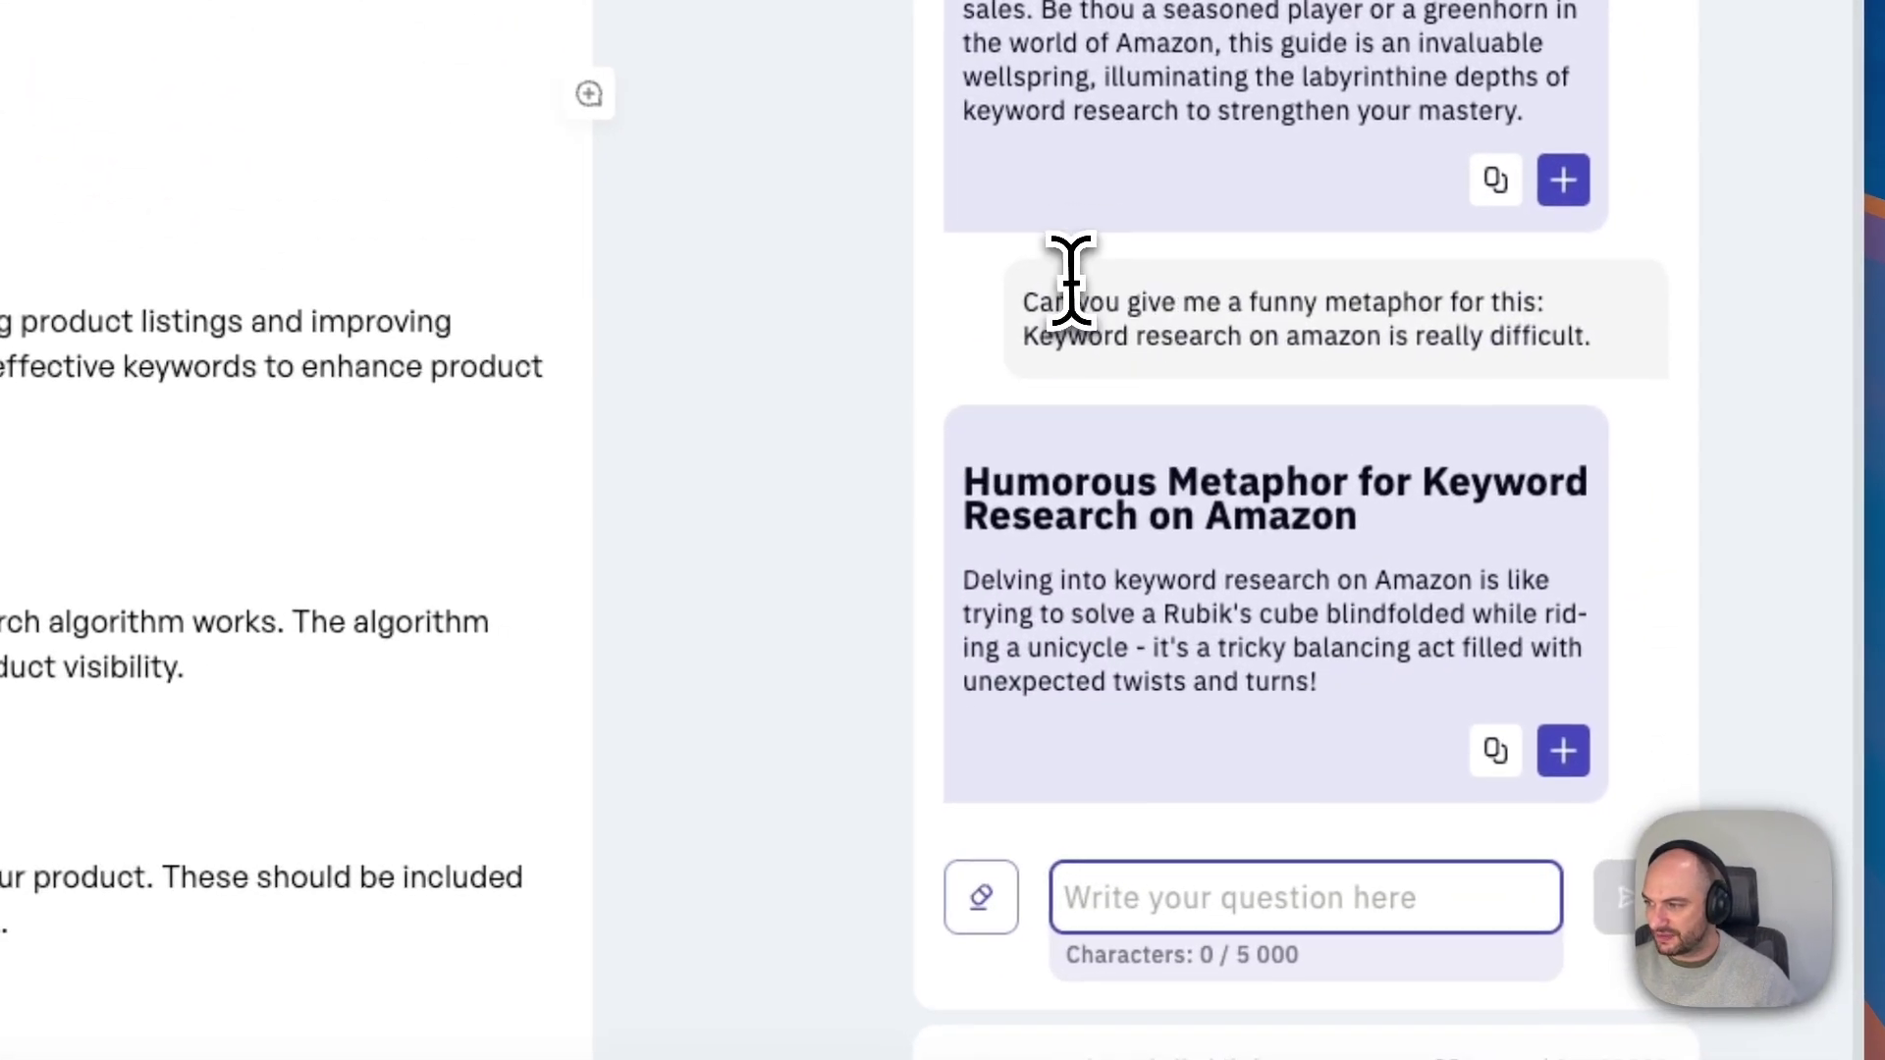
left_click_drag(1452, 585, 1537, 585)
left_click_drag(1242, 290, 1309, 344)
scroll(1326, 399, "up", 10)
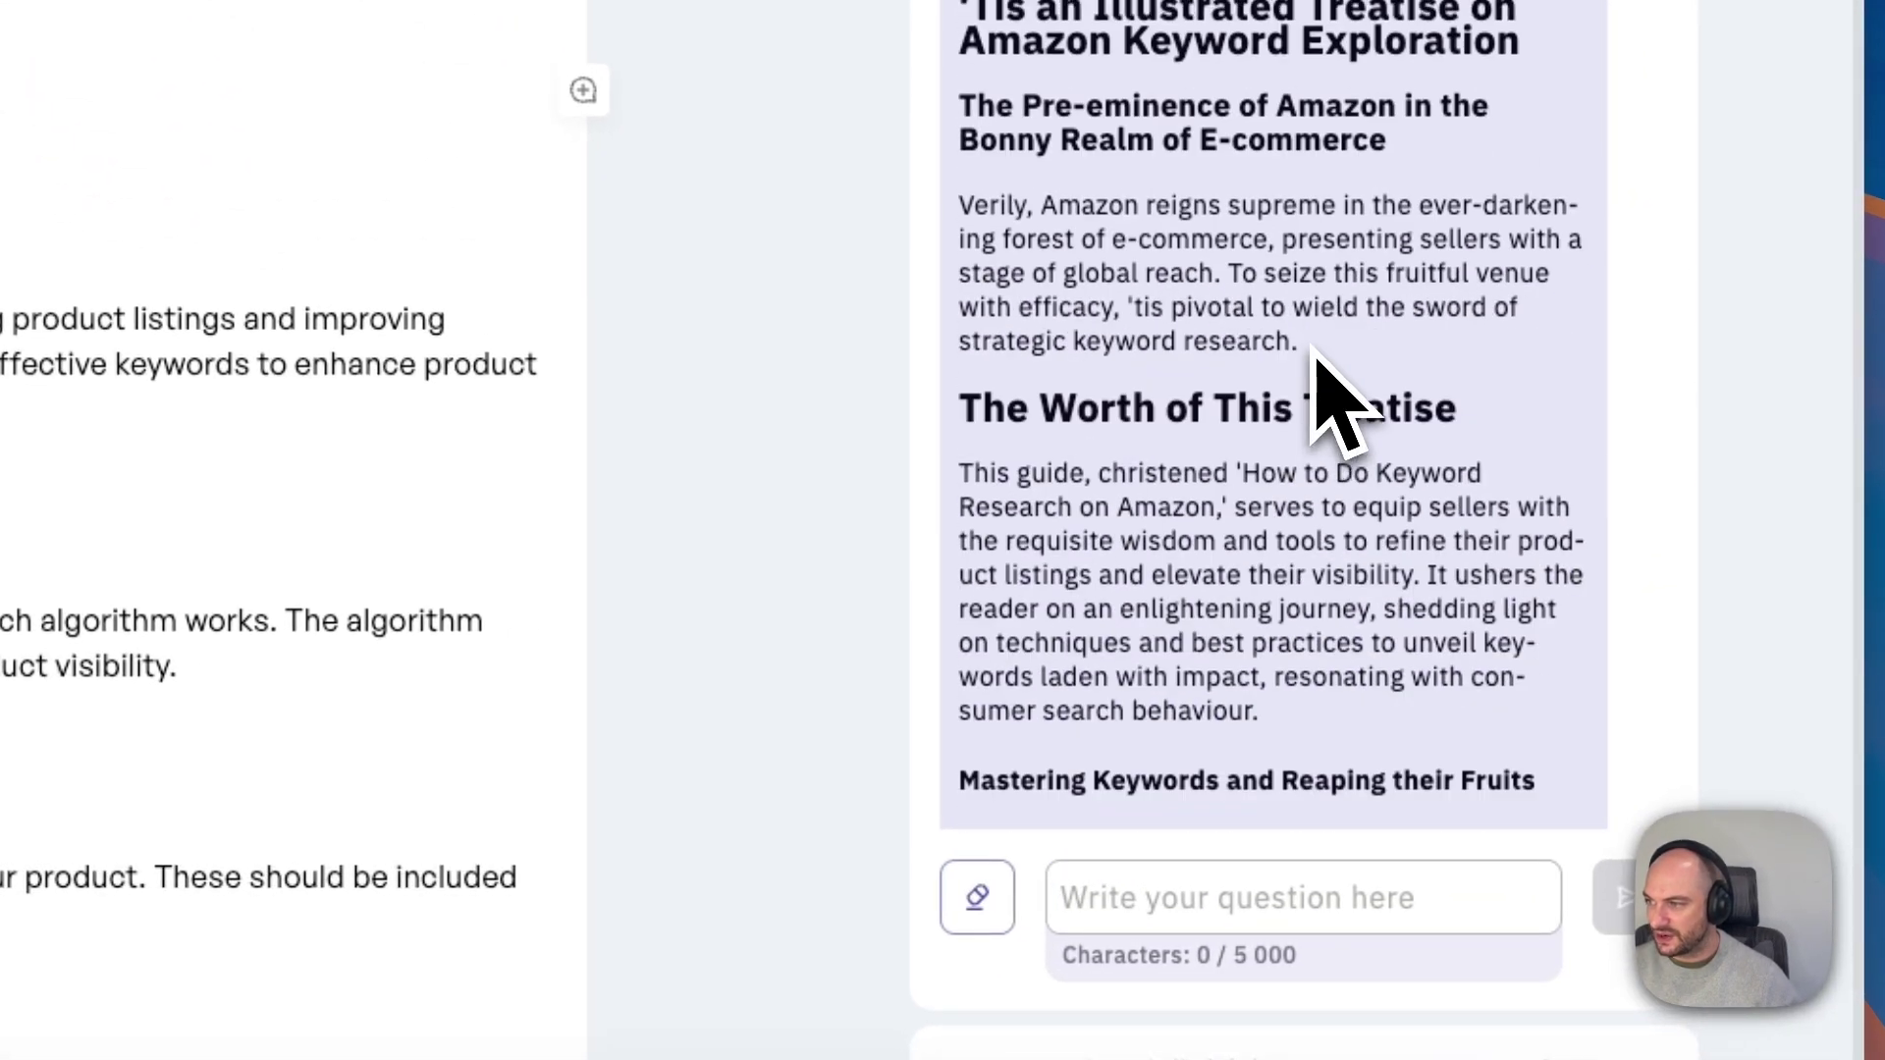
scroll(1179, 629, "down", 15)
left_click(1109, 785)
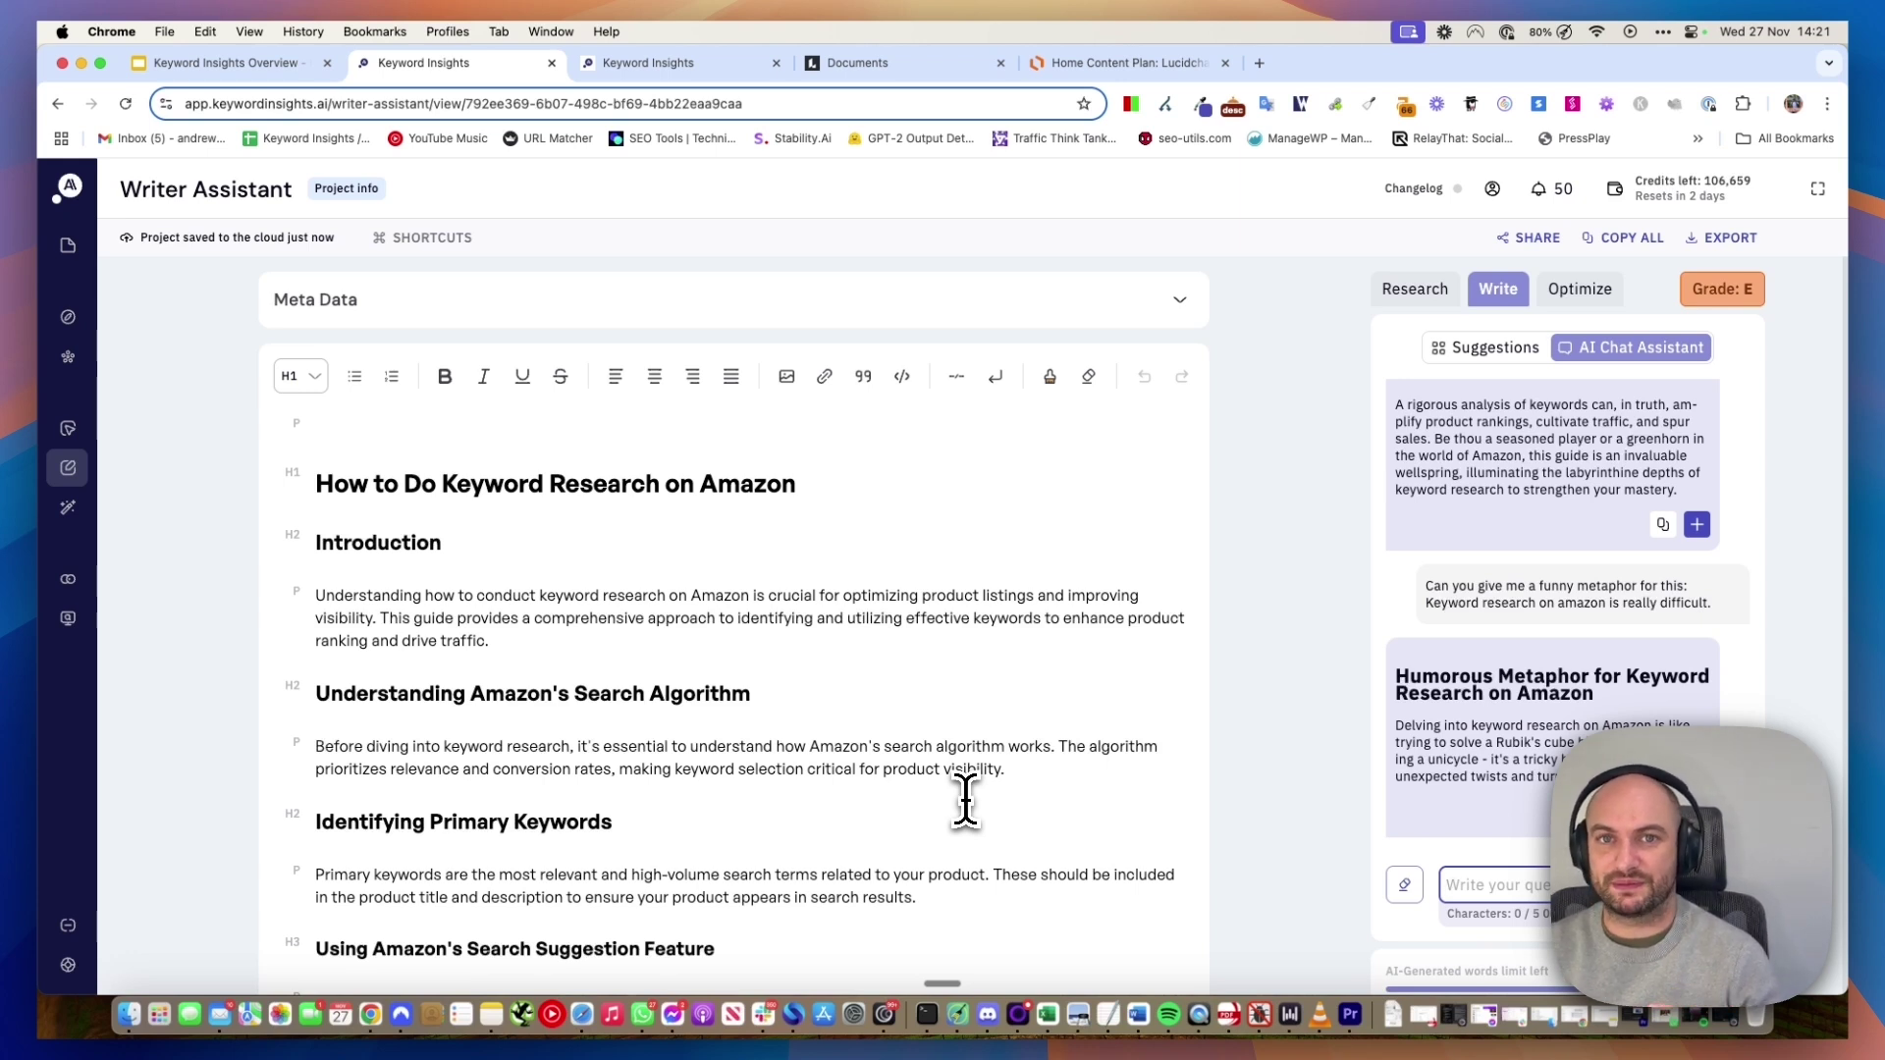
- Review the article's word count and topic score details on the Optimize panel
left_click(1580, 289)
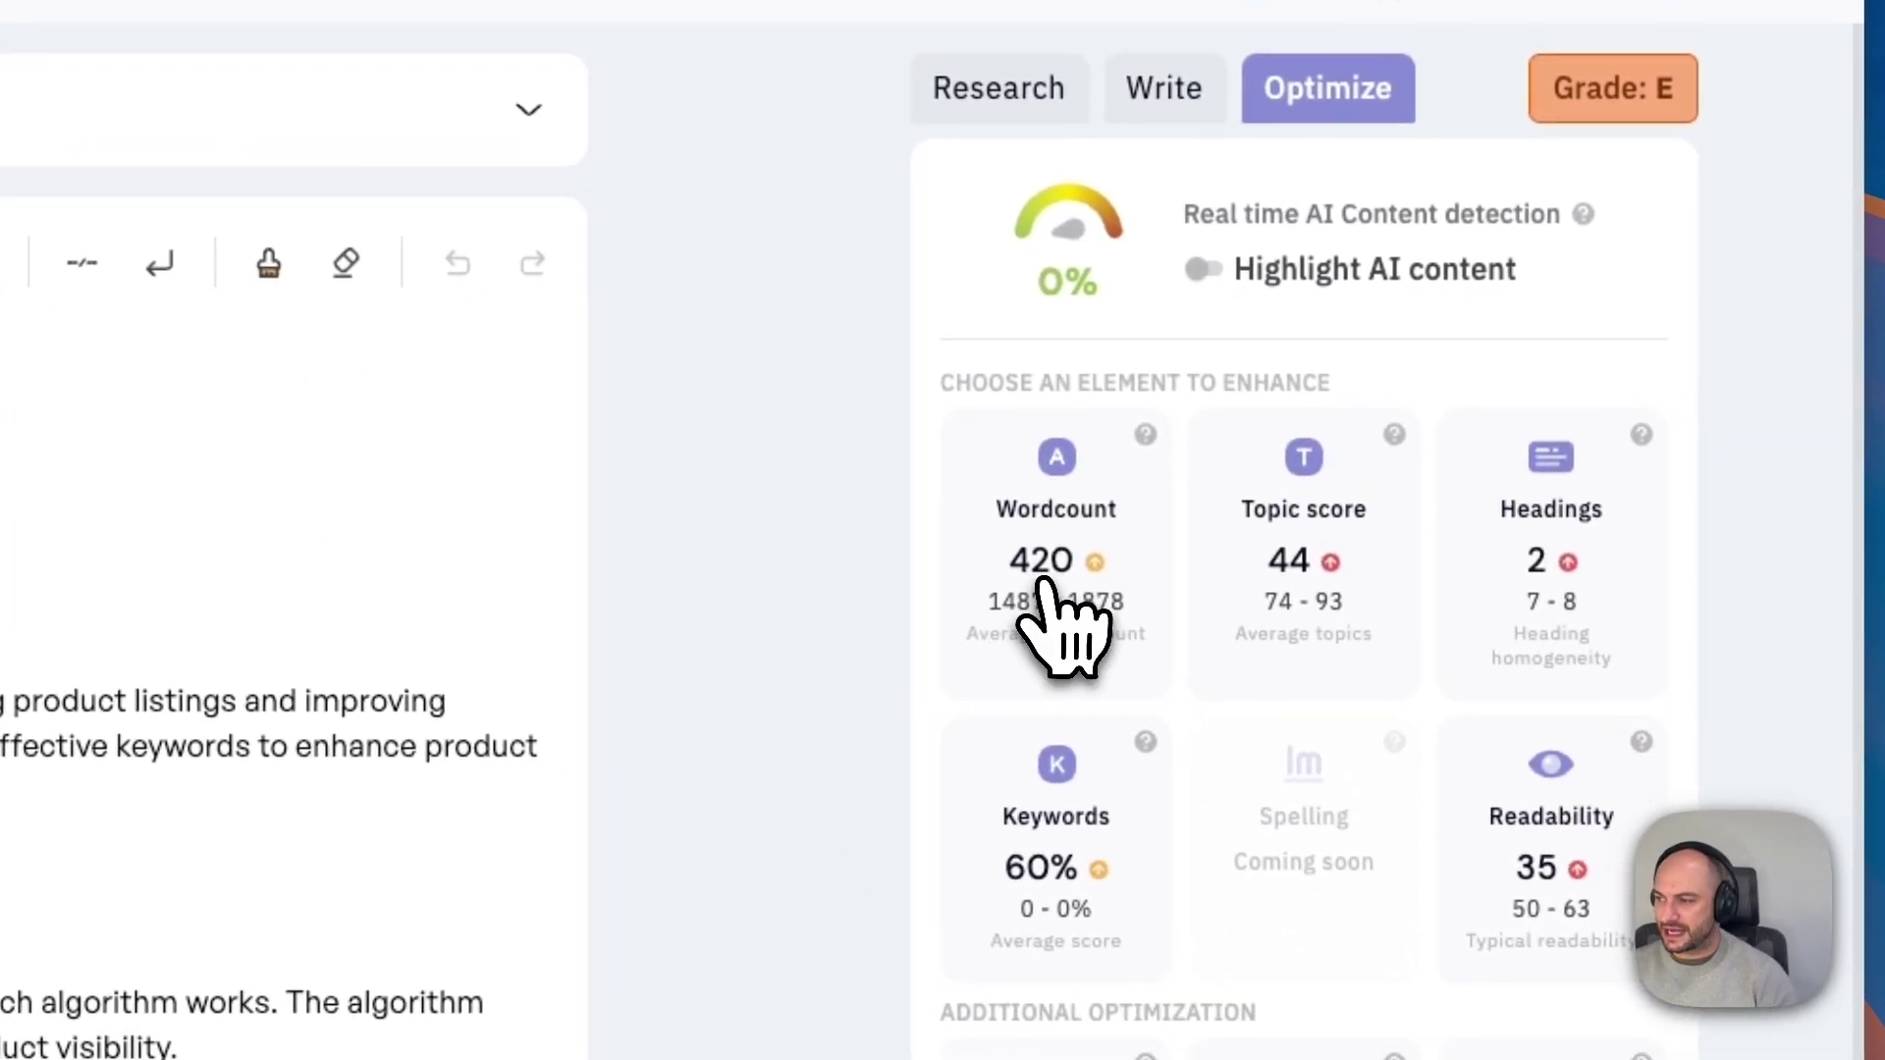
left_click(1048, 591)
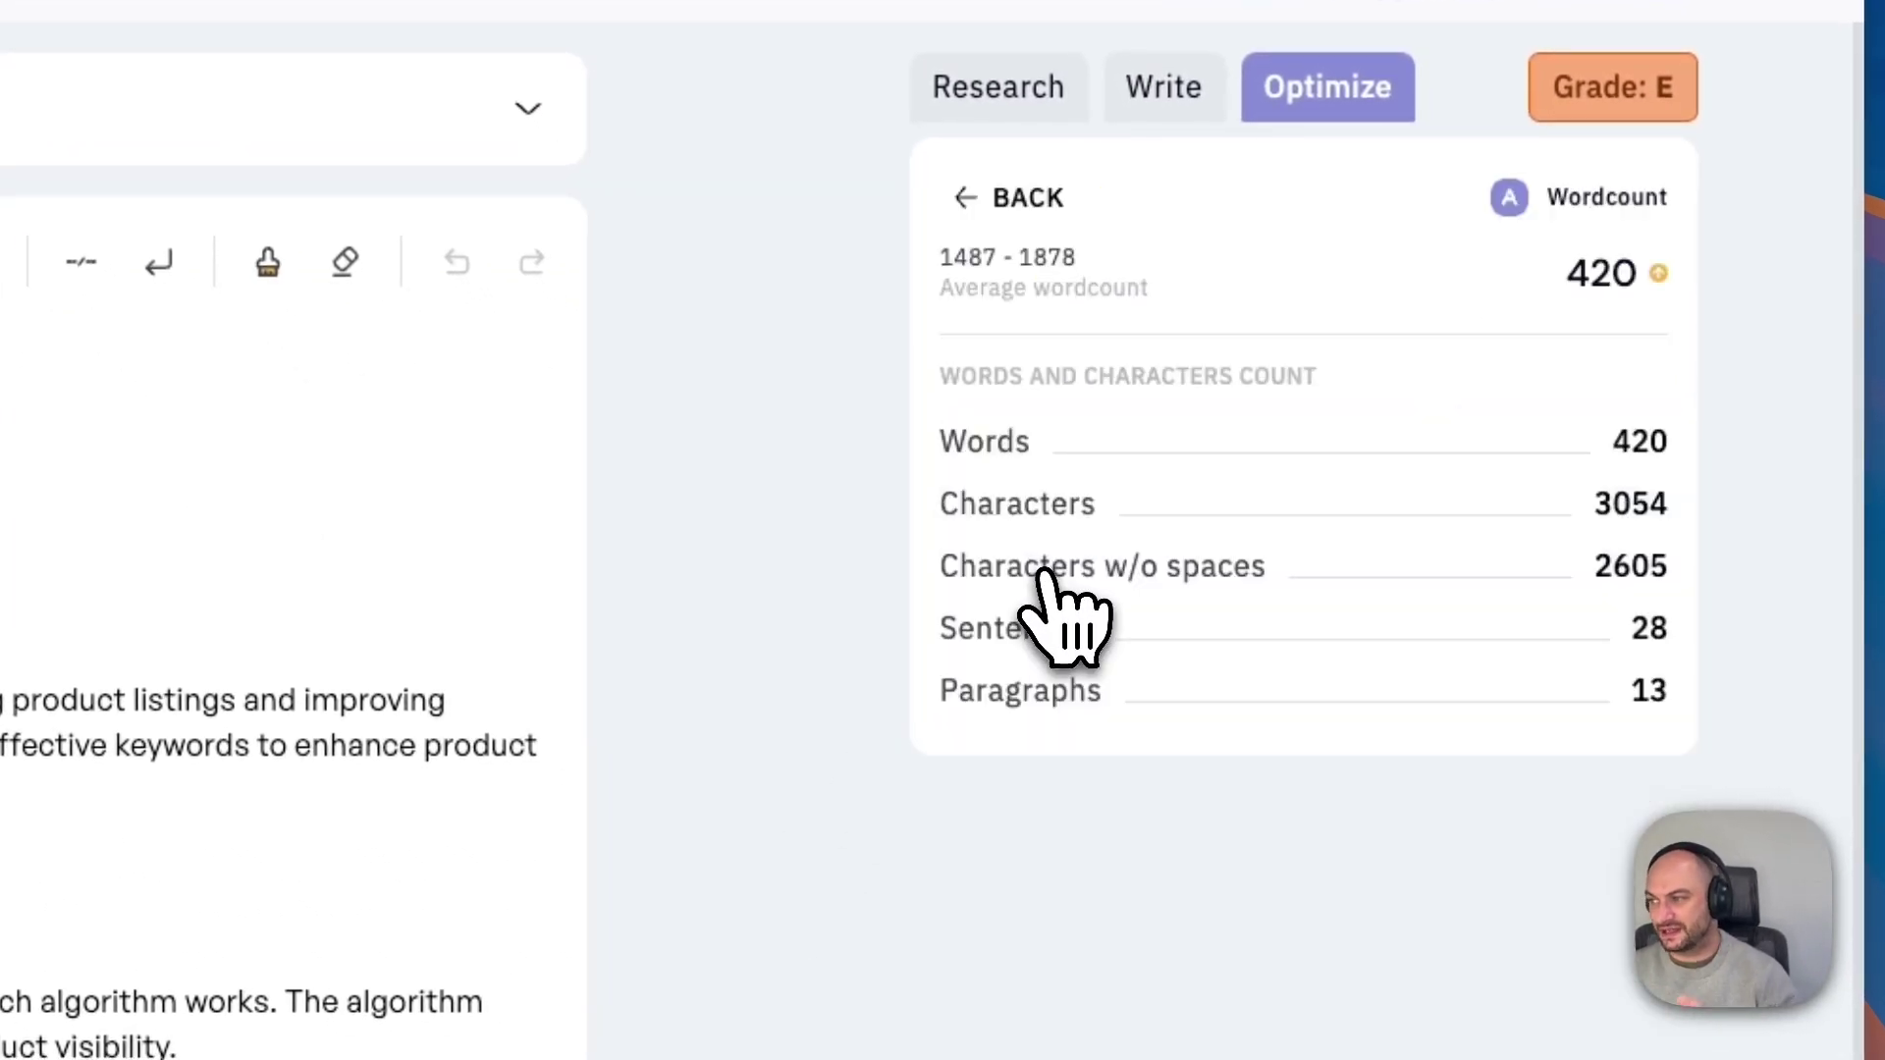
left_click(994, 235)
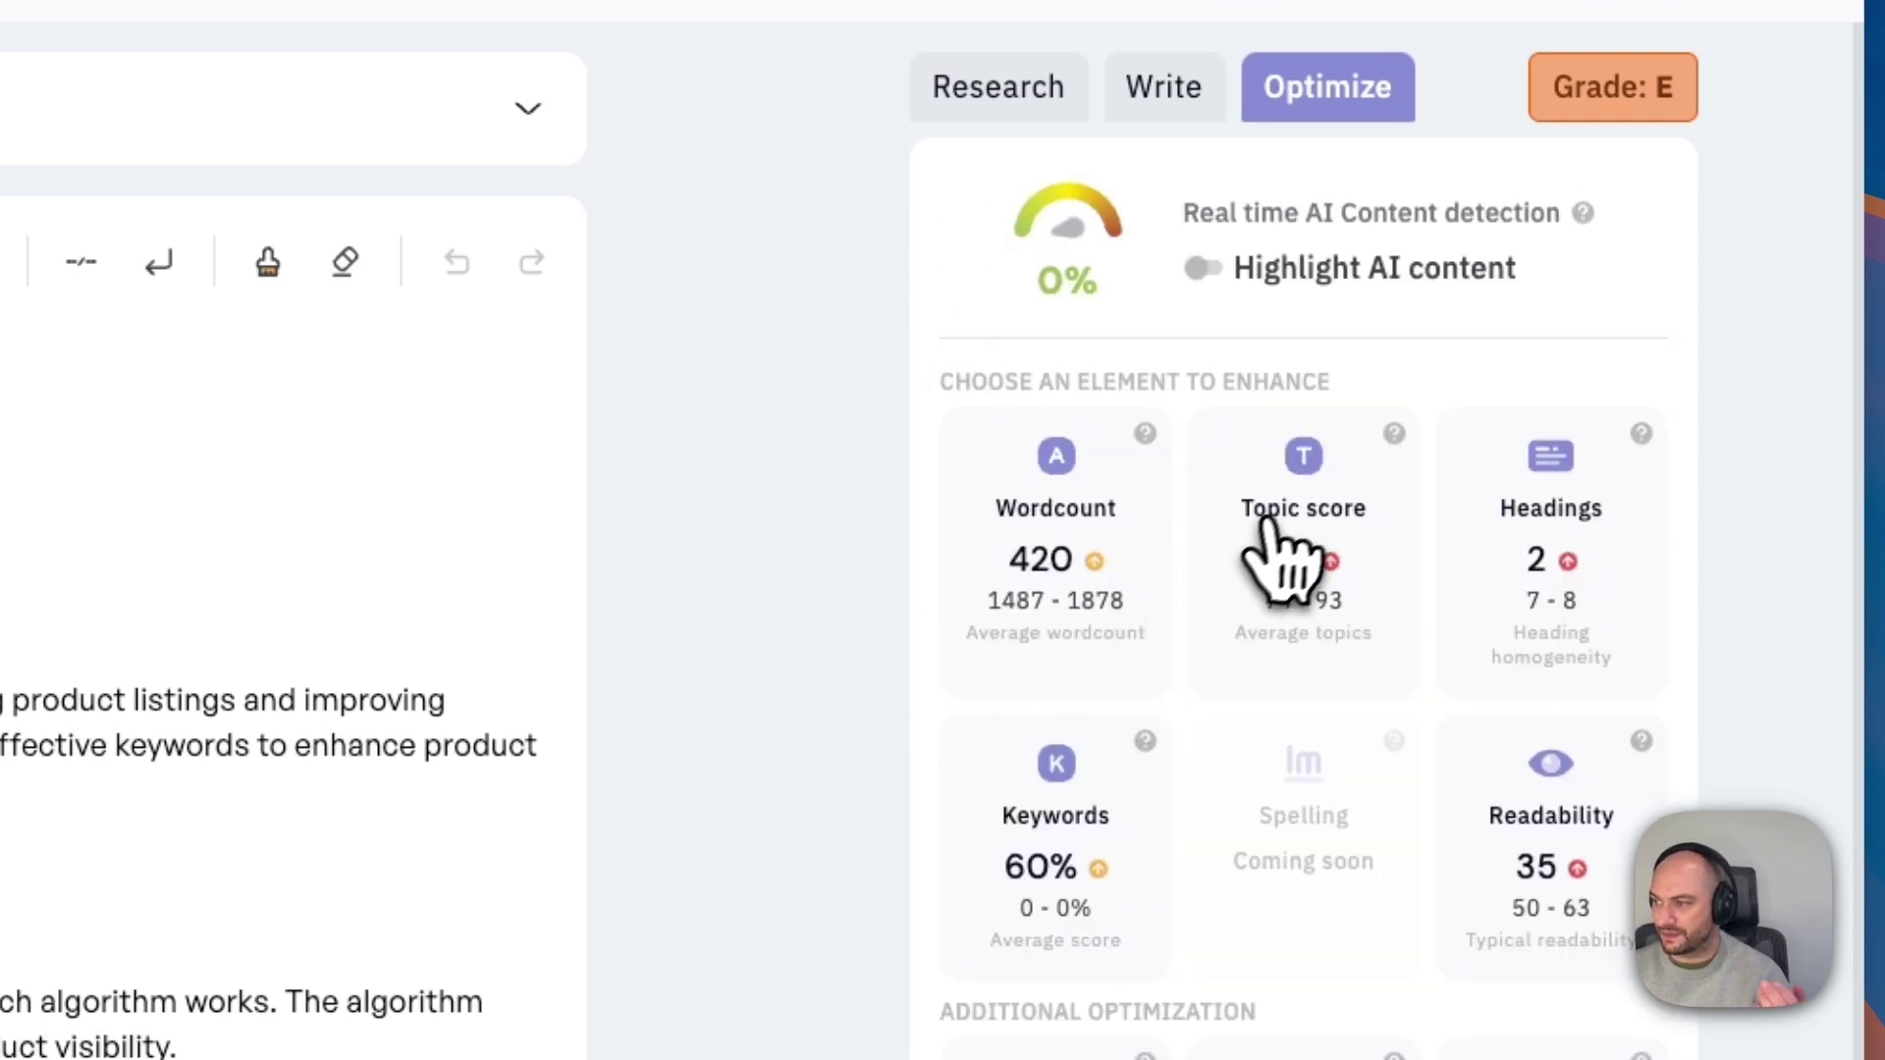
left_click(1282, 549)
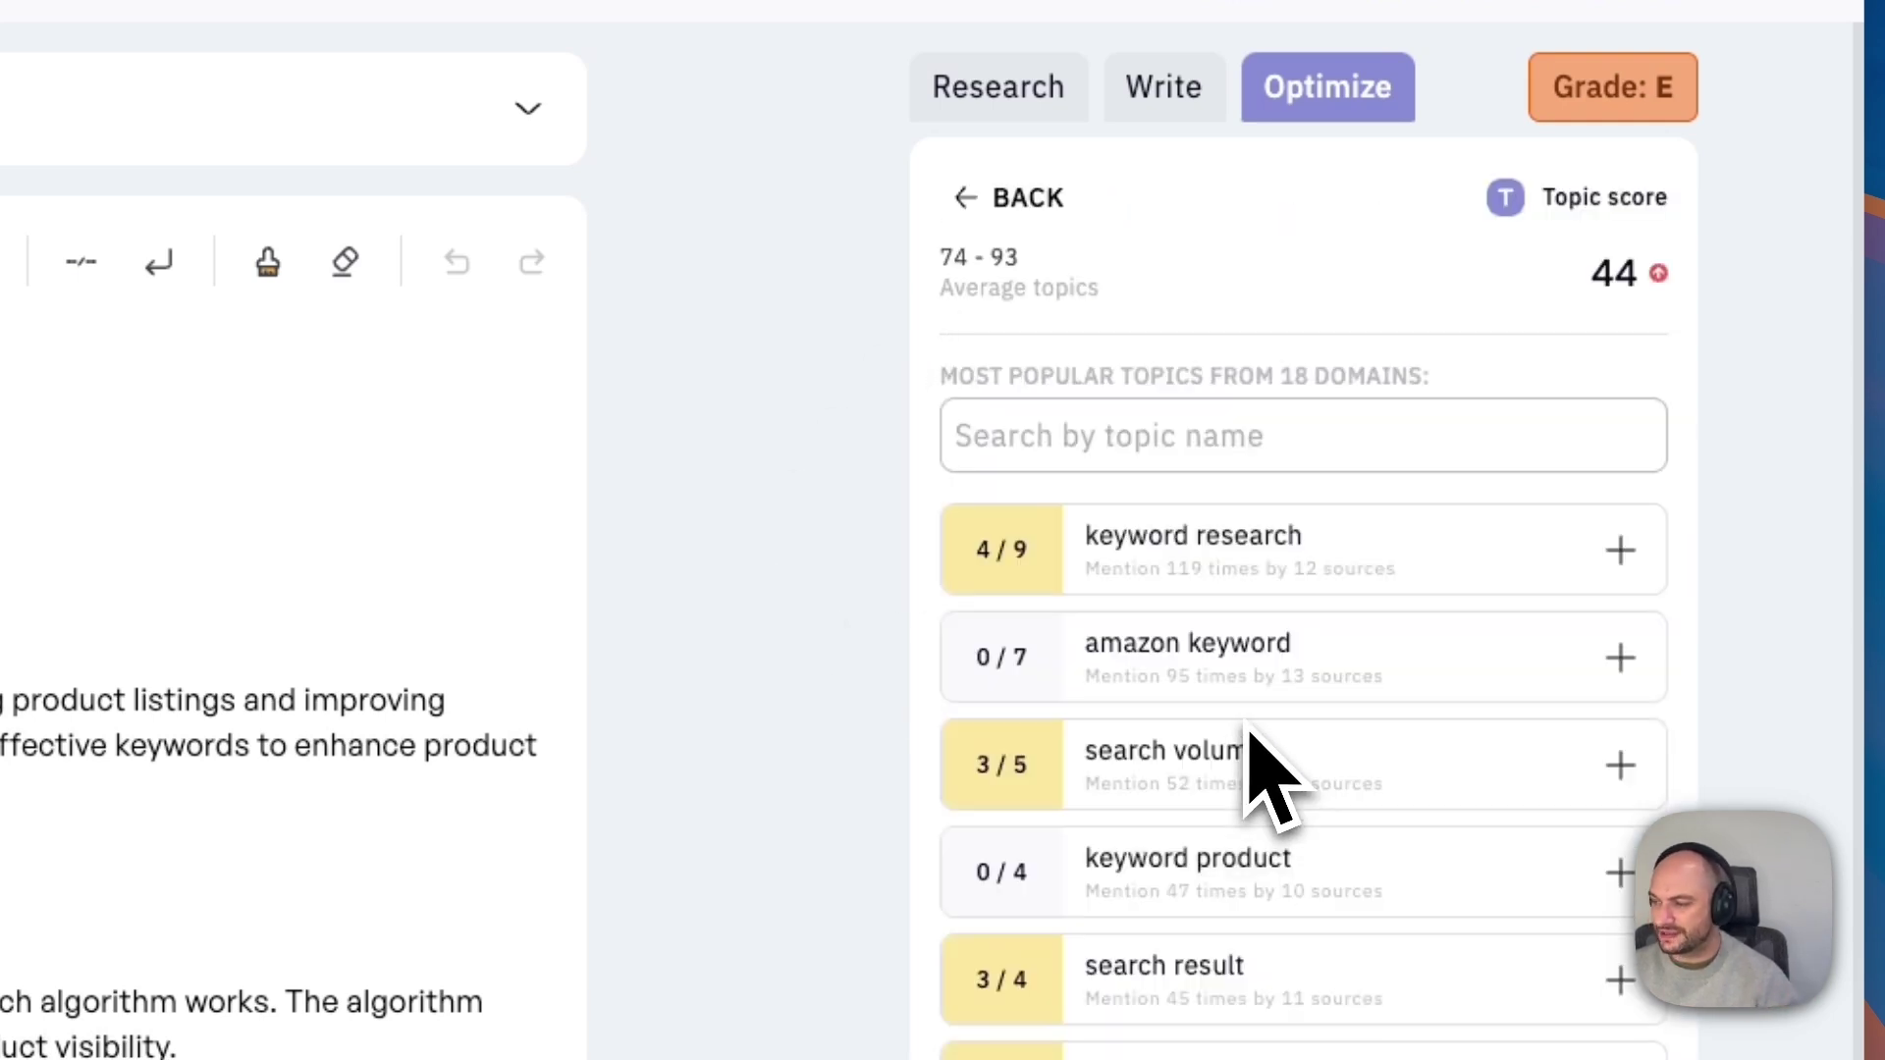
scroll(1247, 737, "down", 10)
scroll(1286, 690, "down", 4)
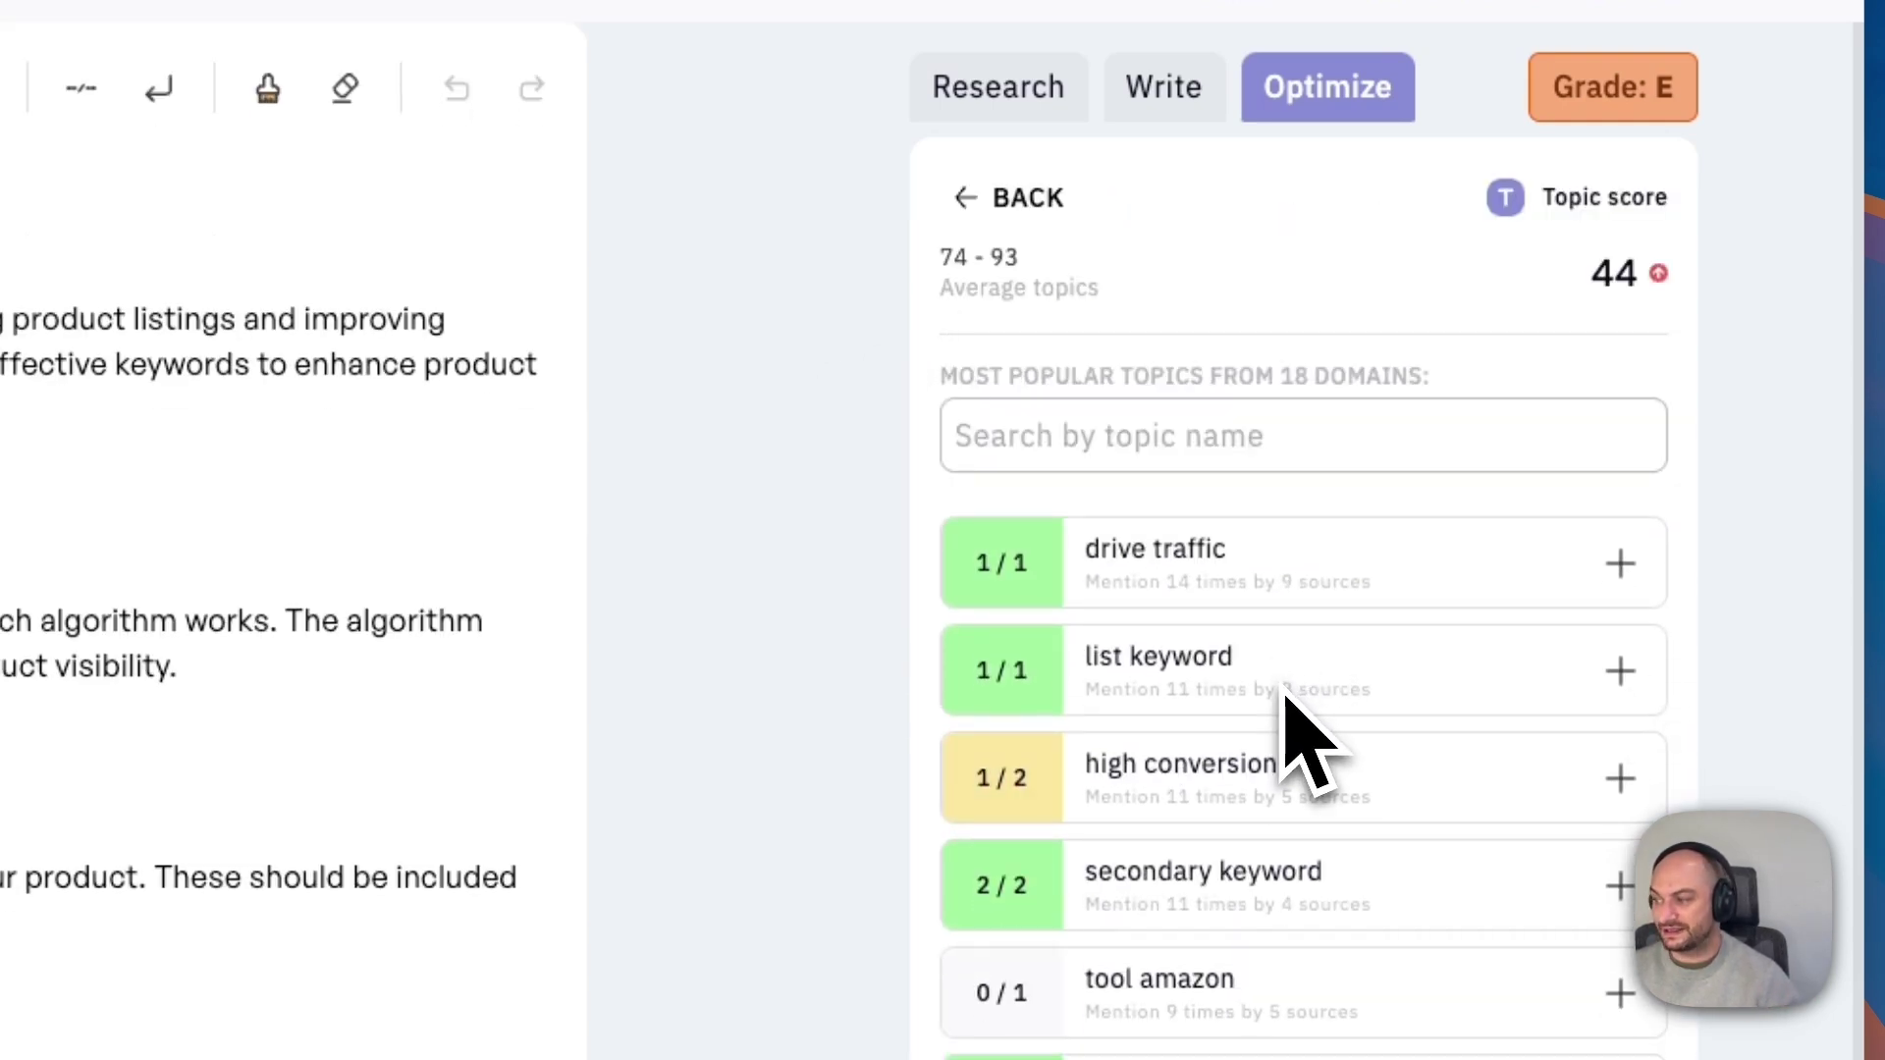
left_click(1016, 197)
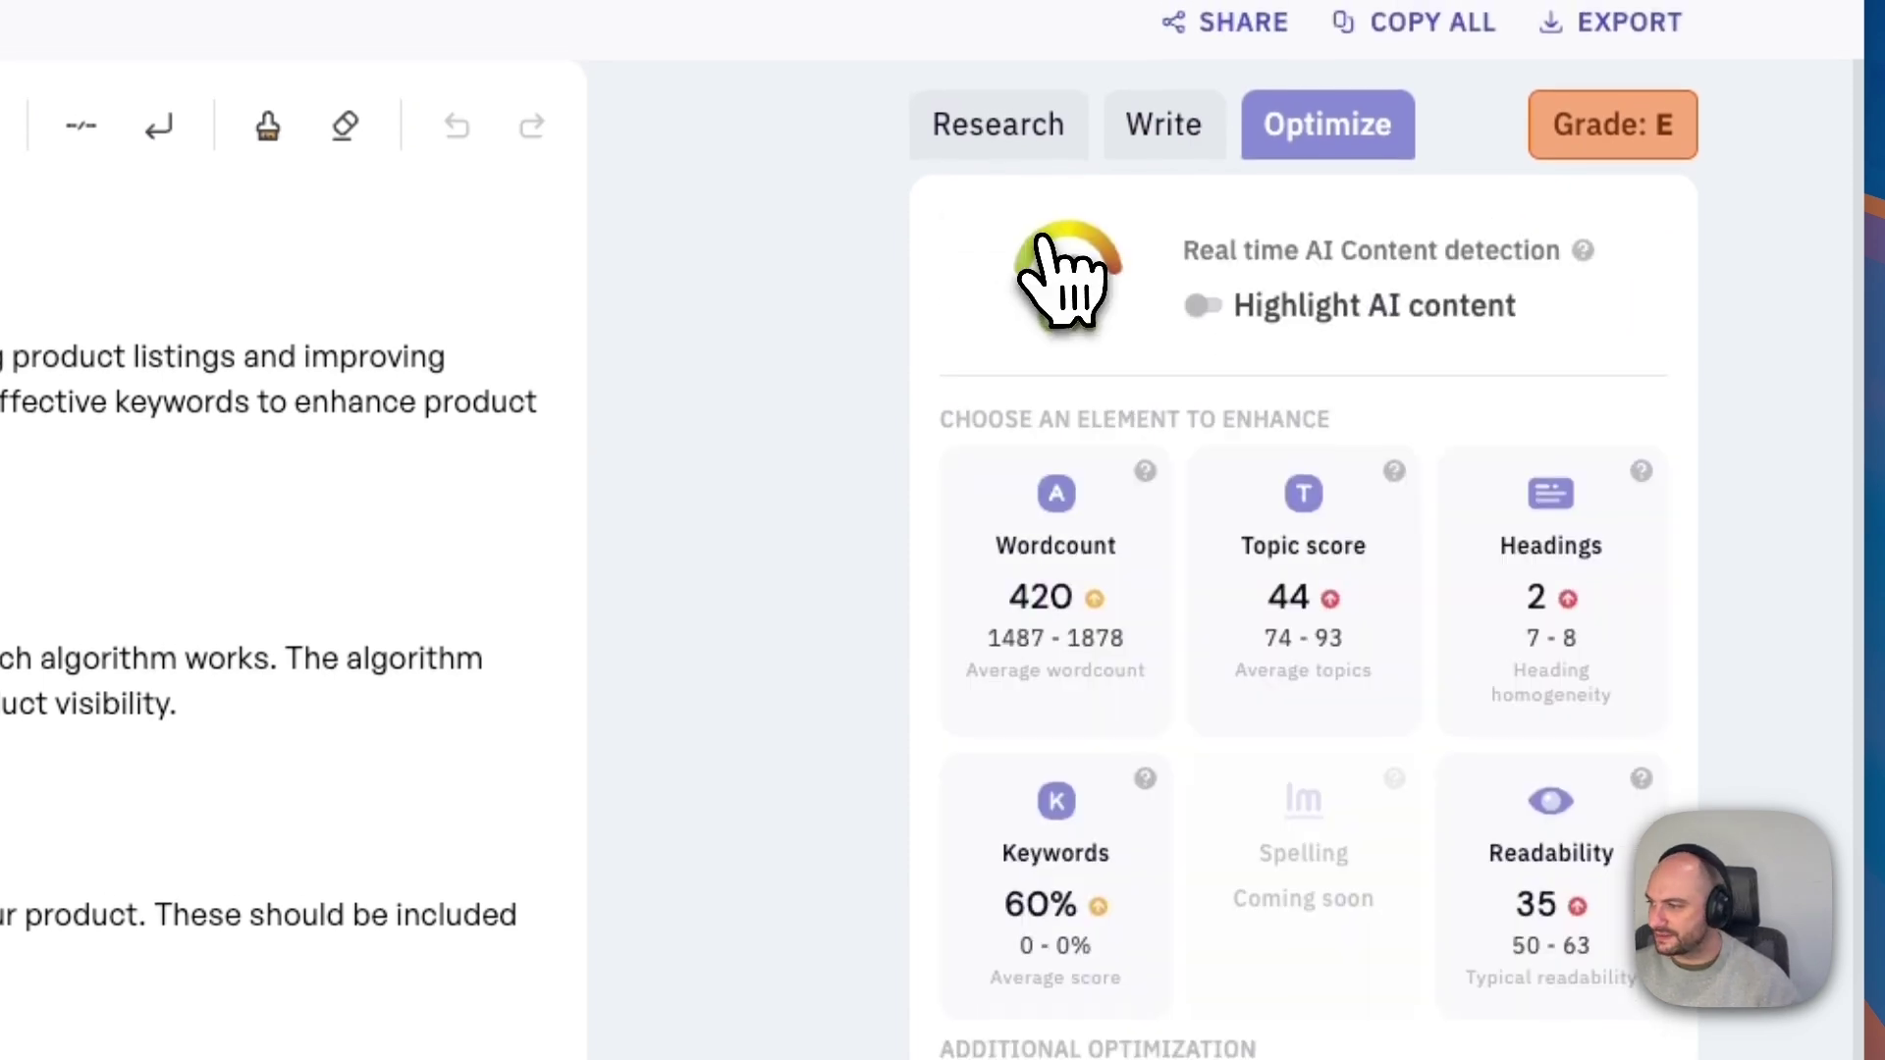
- Check the keyword placement requirements and turn on AI-content highlighting, showing 0% AI detected
left_click(1056, 923)
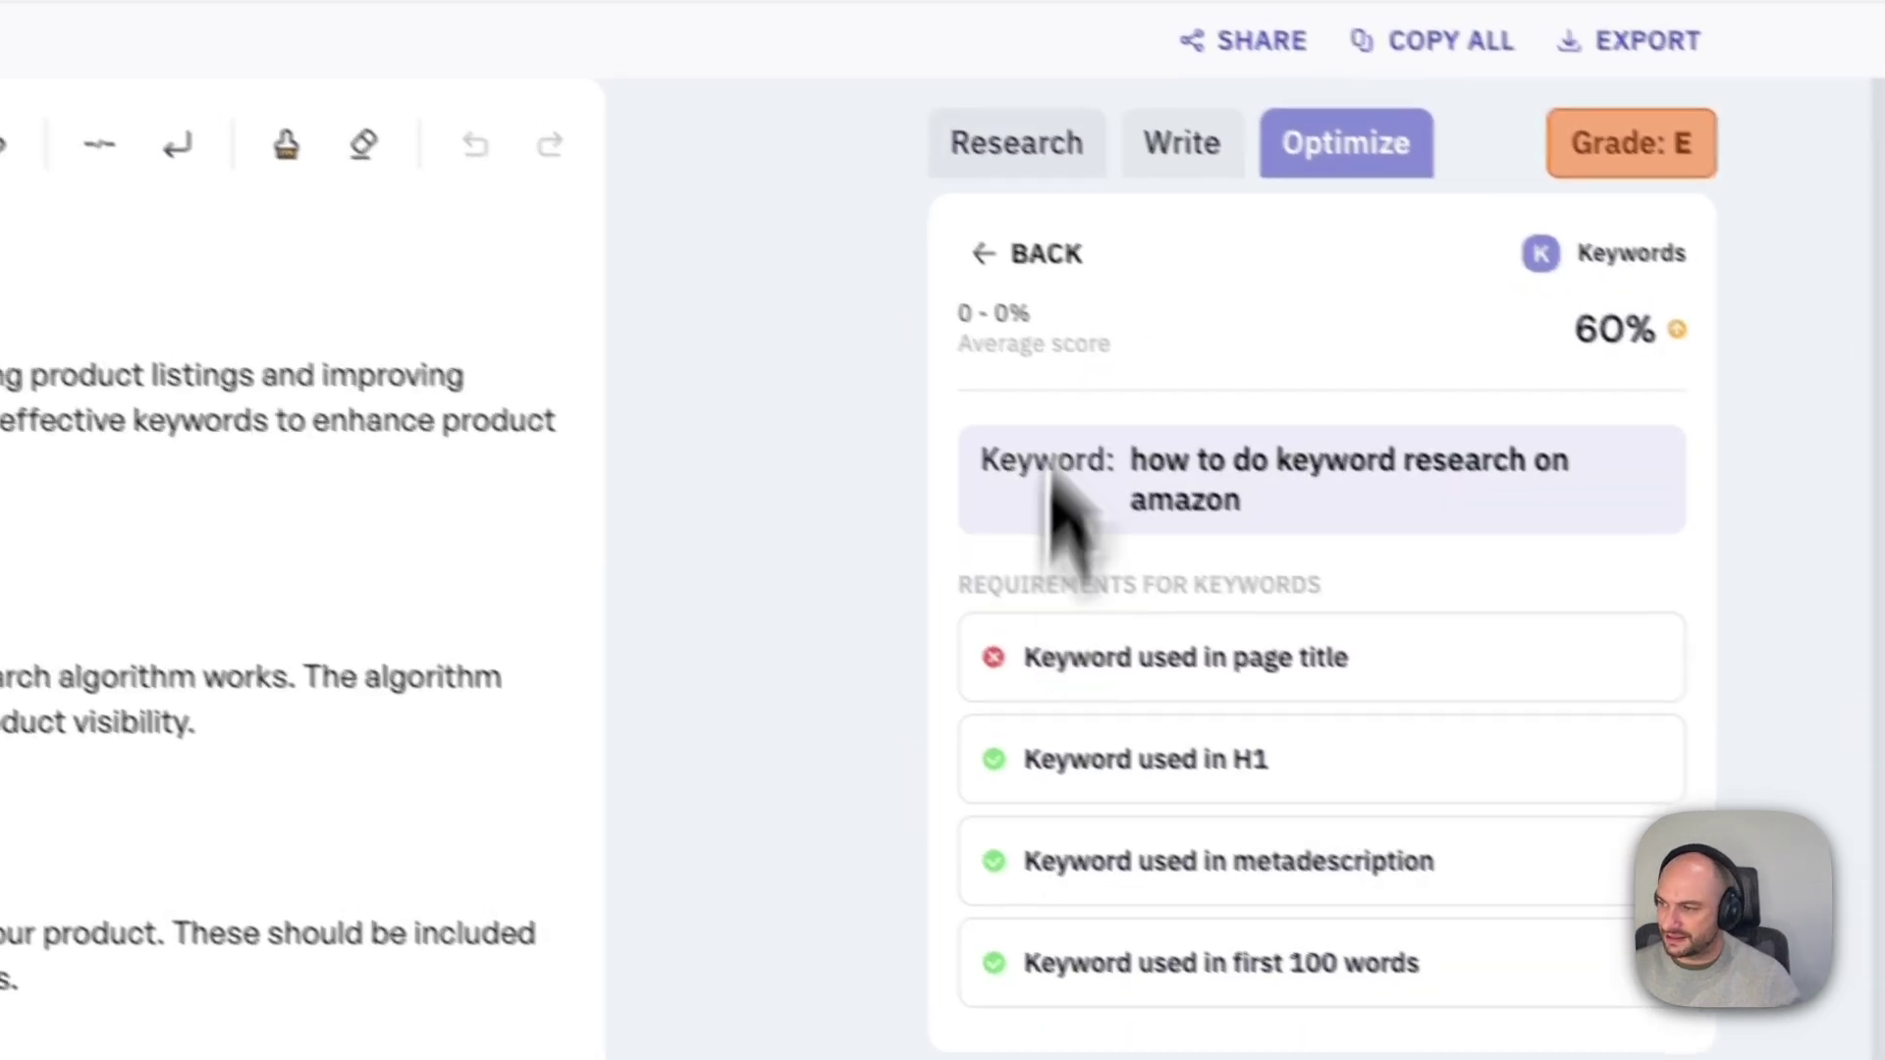
left_click(1002, 241)
scroll(1271, 648, "down", 3)
scroll(1277, 413, "up", 5)
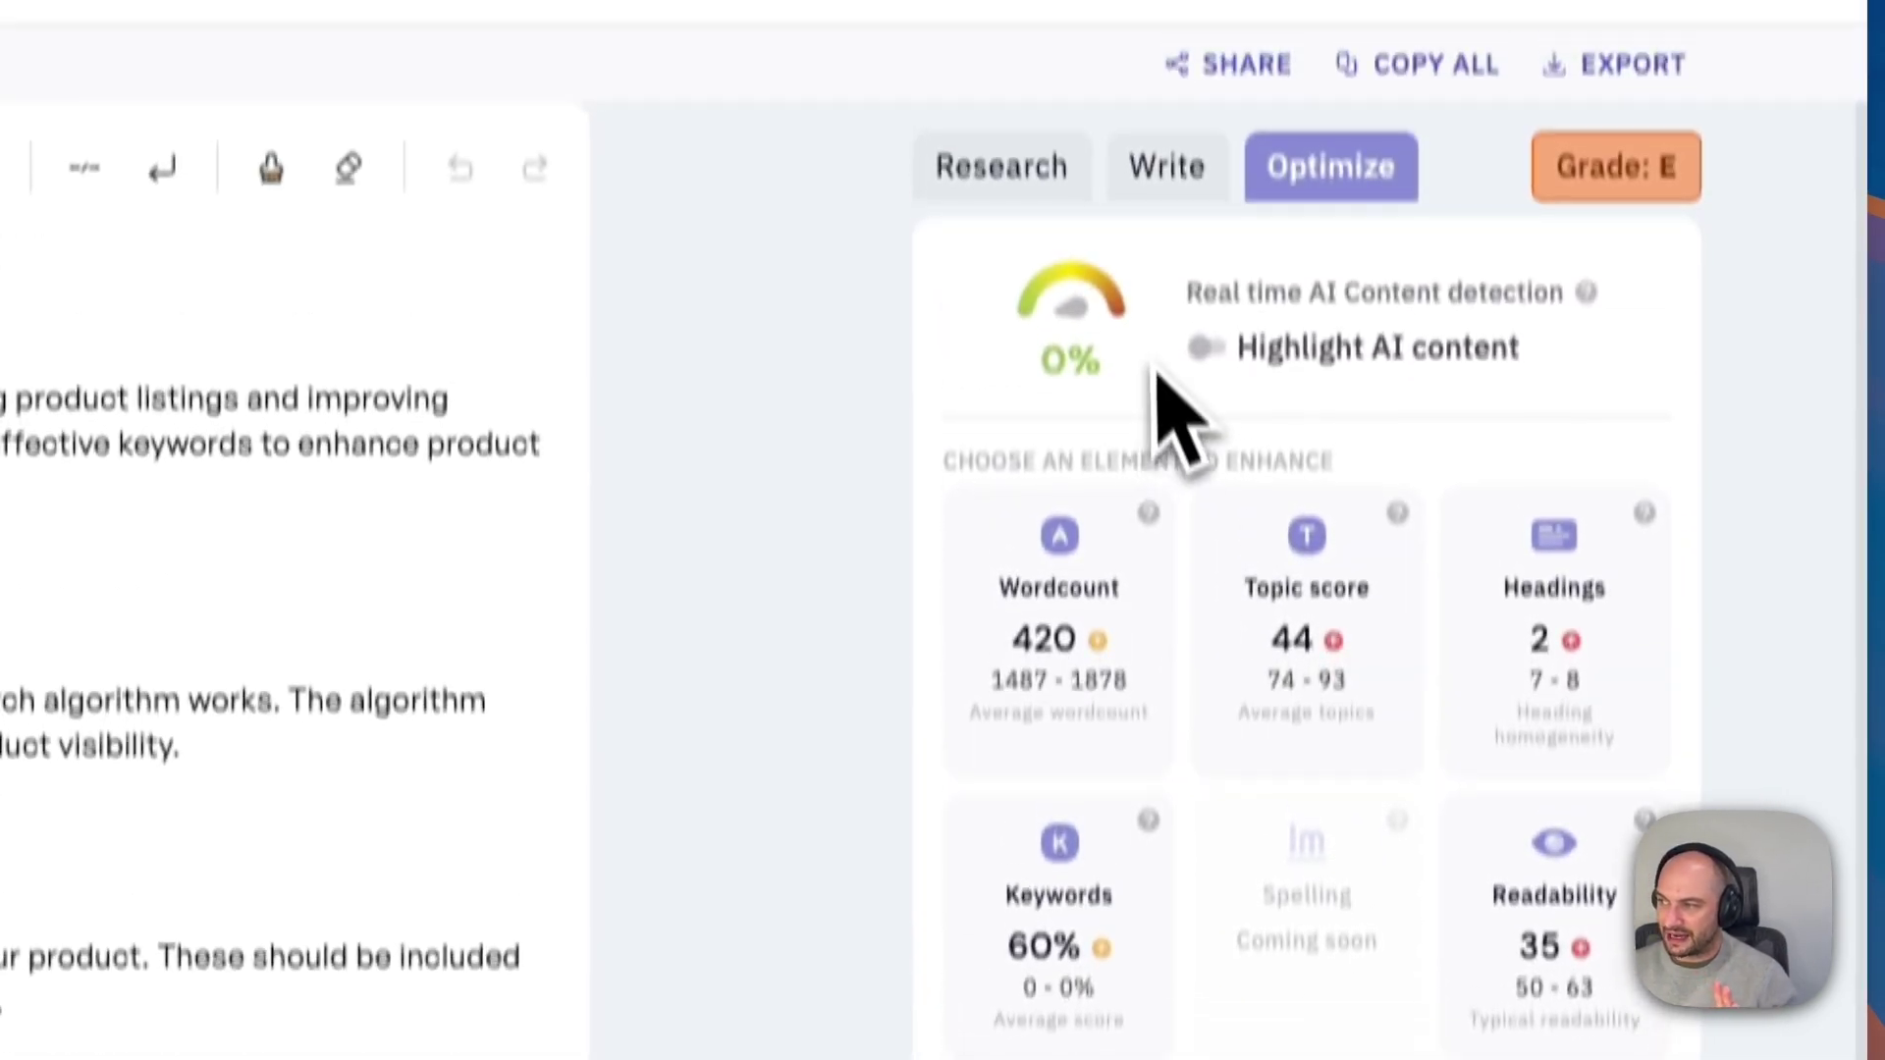
left_click(1214, 432)
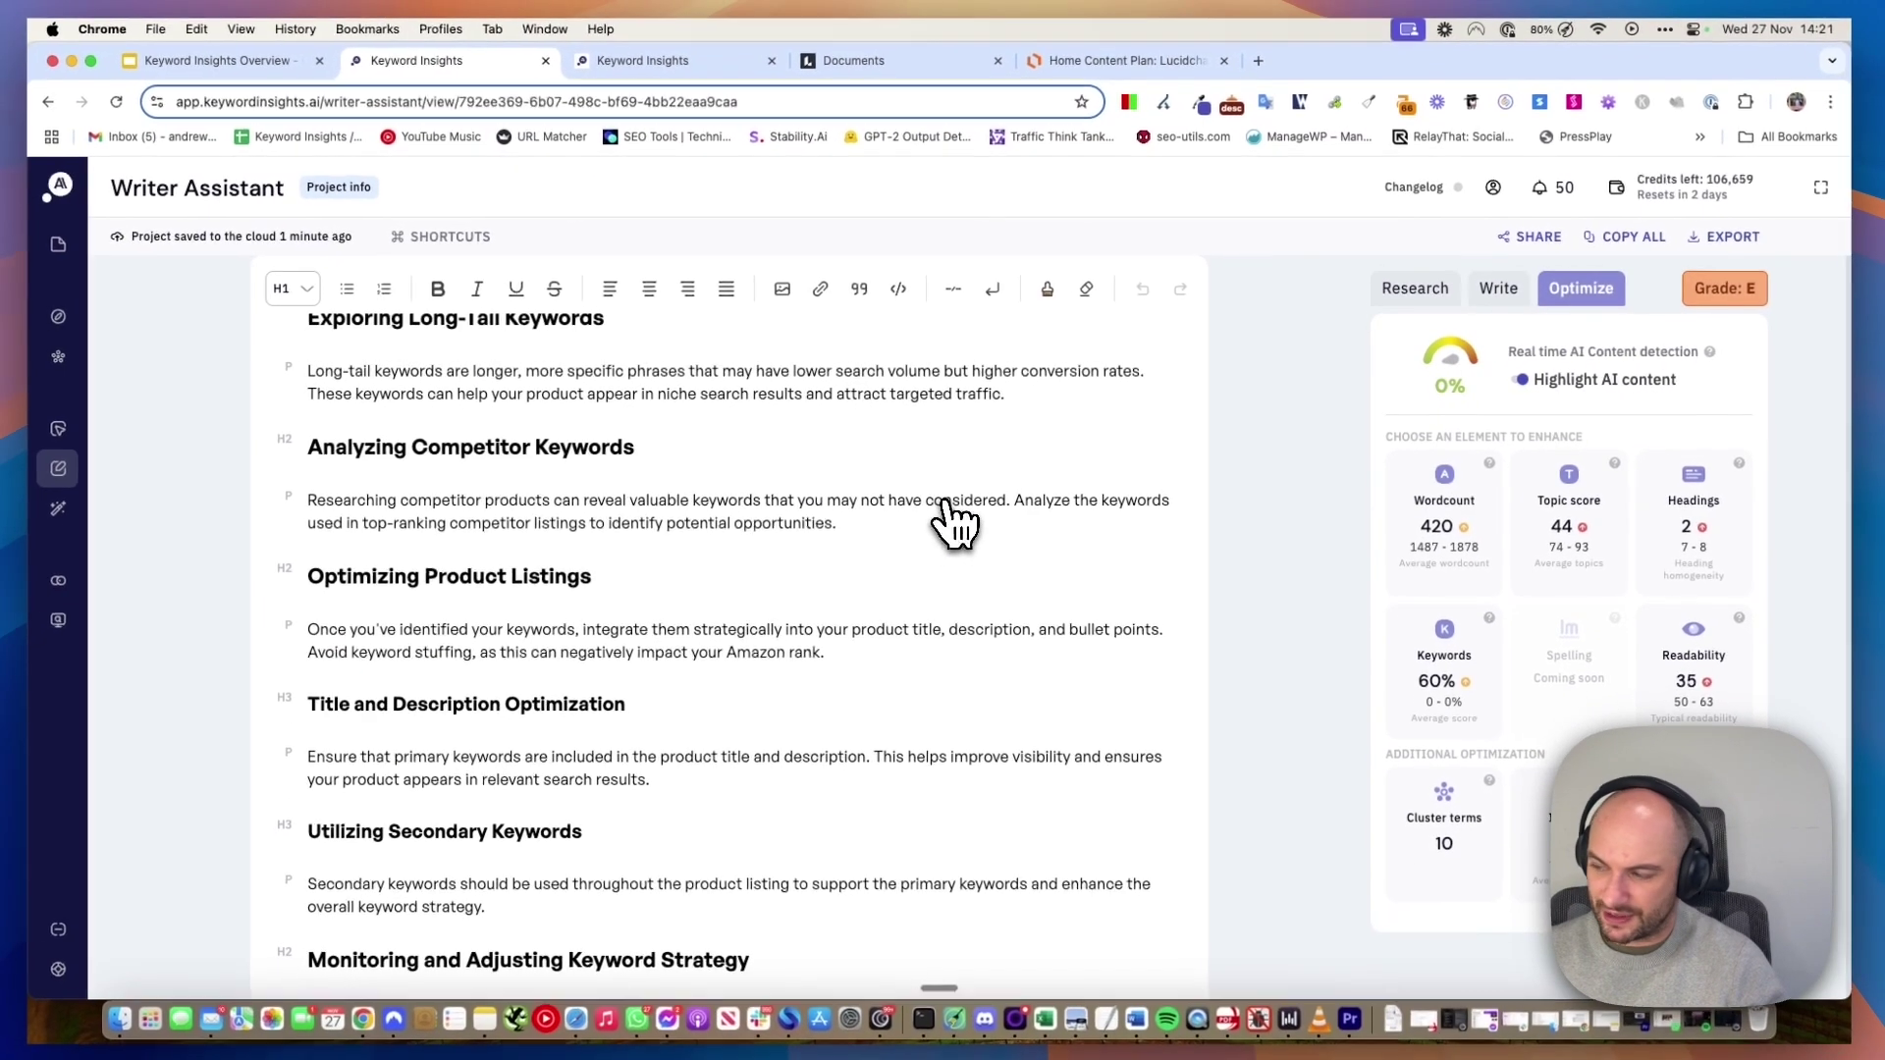
scroll(957, 526, "up", 10)
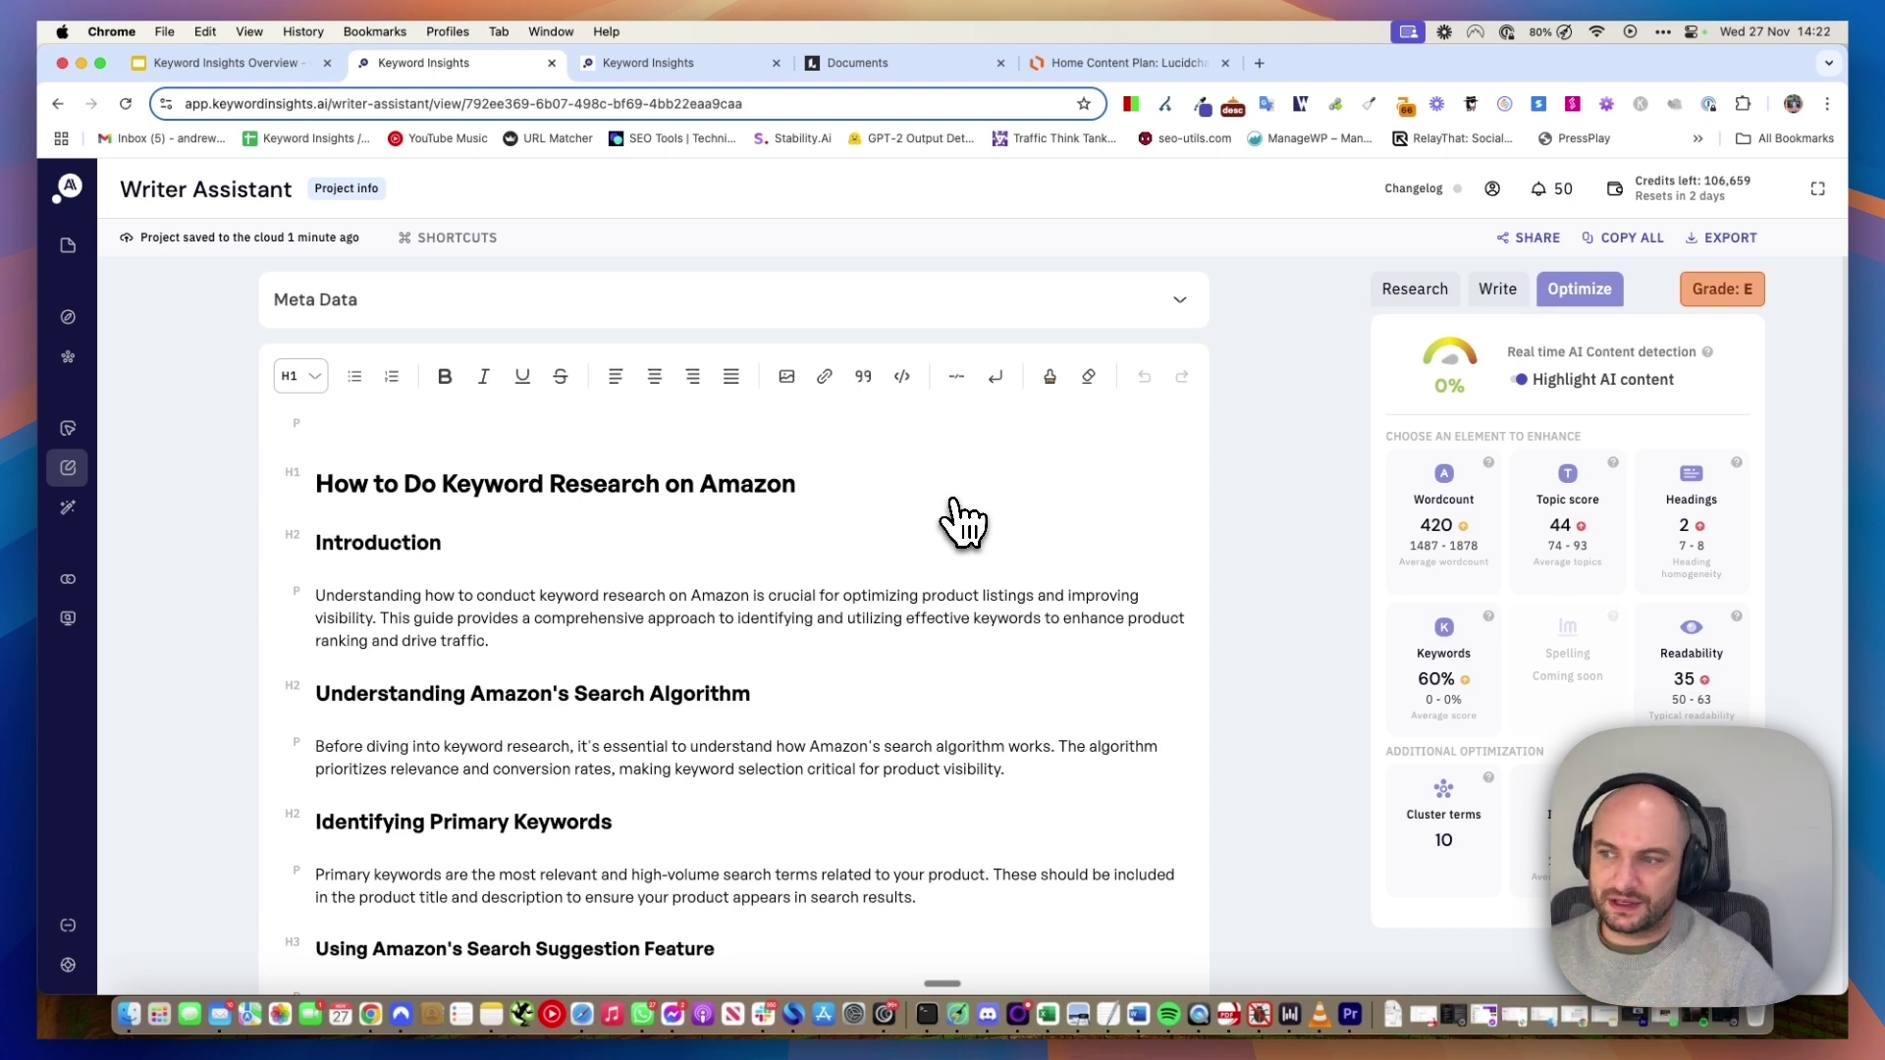
- Peek at the Meta Data fields and the Introduction comment option, leaving everything unchanged
left_click(1014, 324)
left_click(1015, 320)
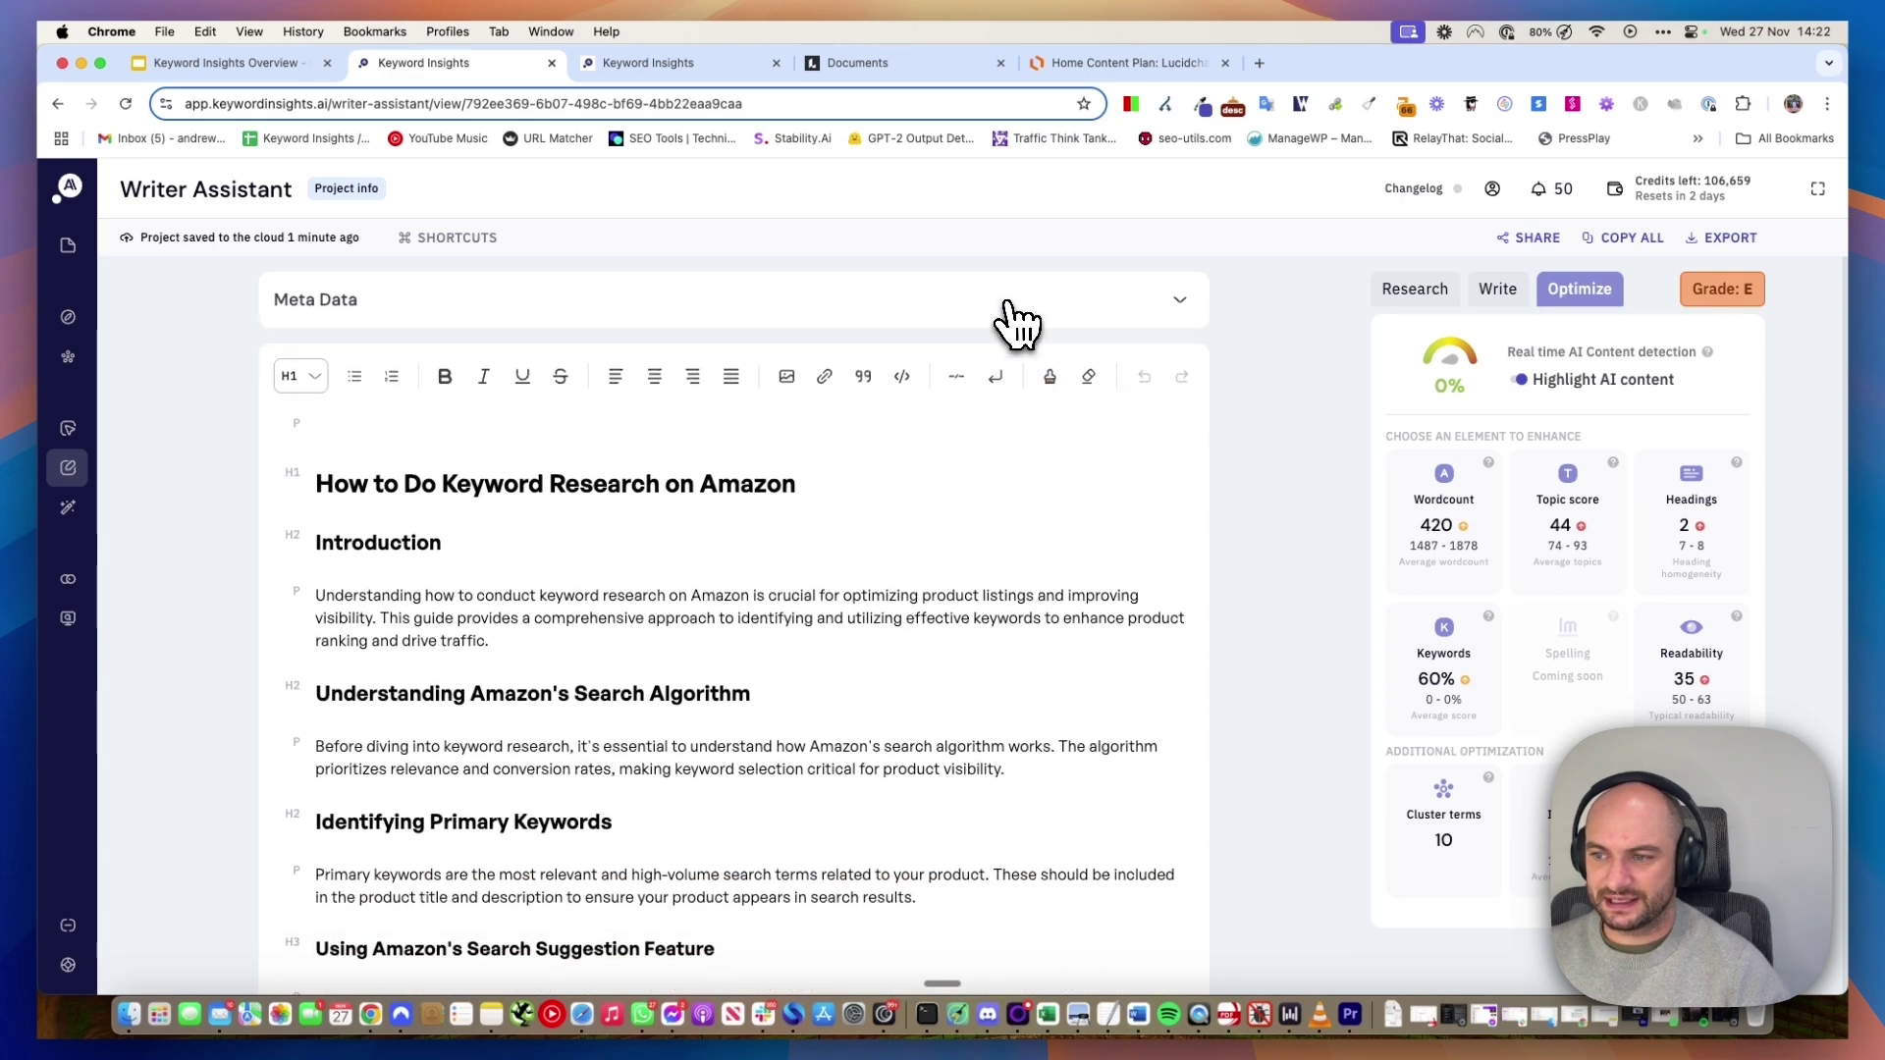
left_click(603, 648)
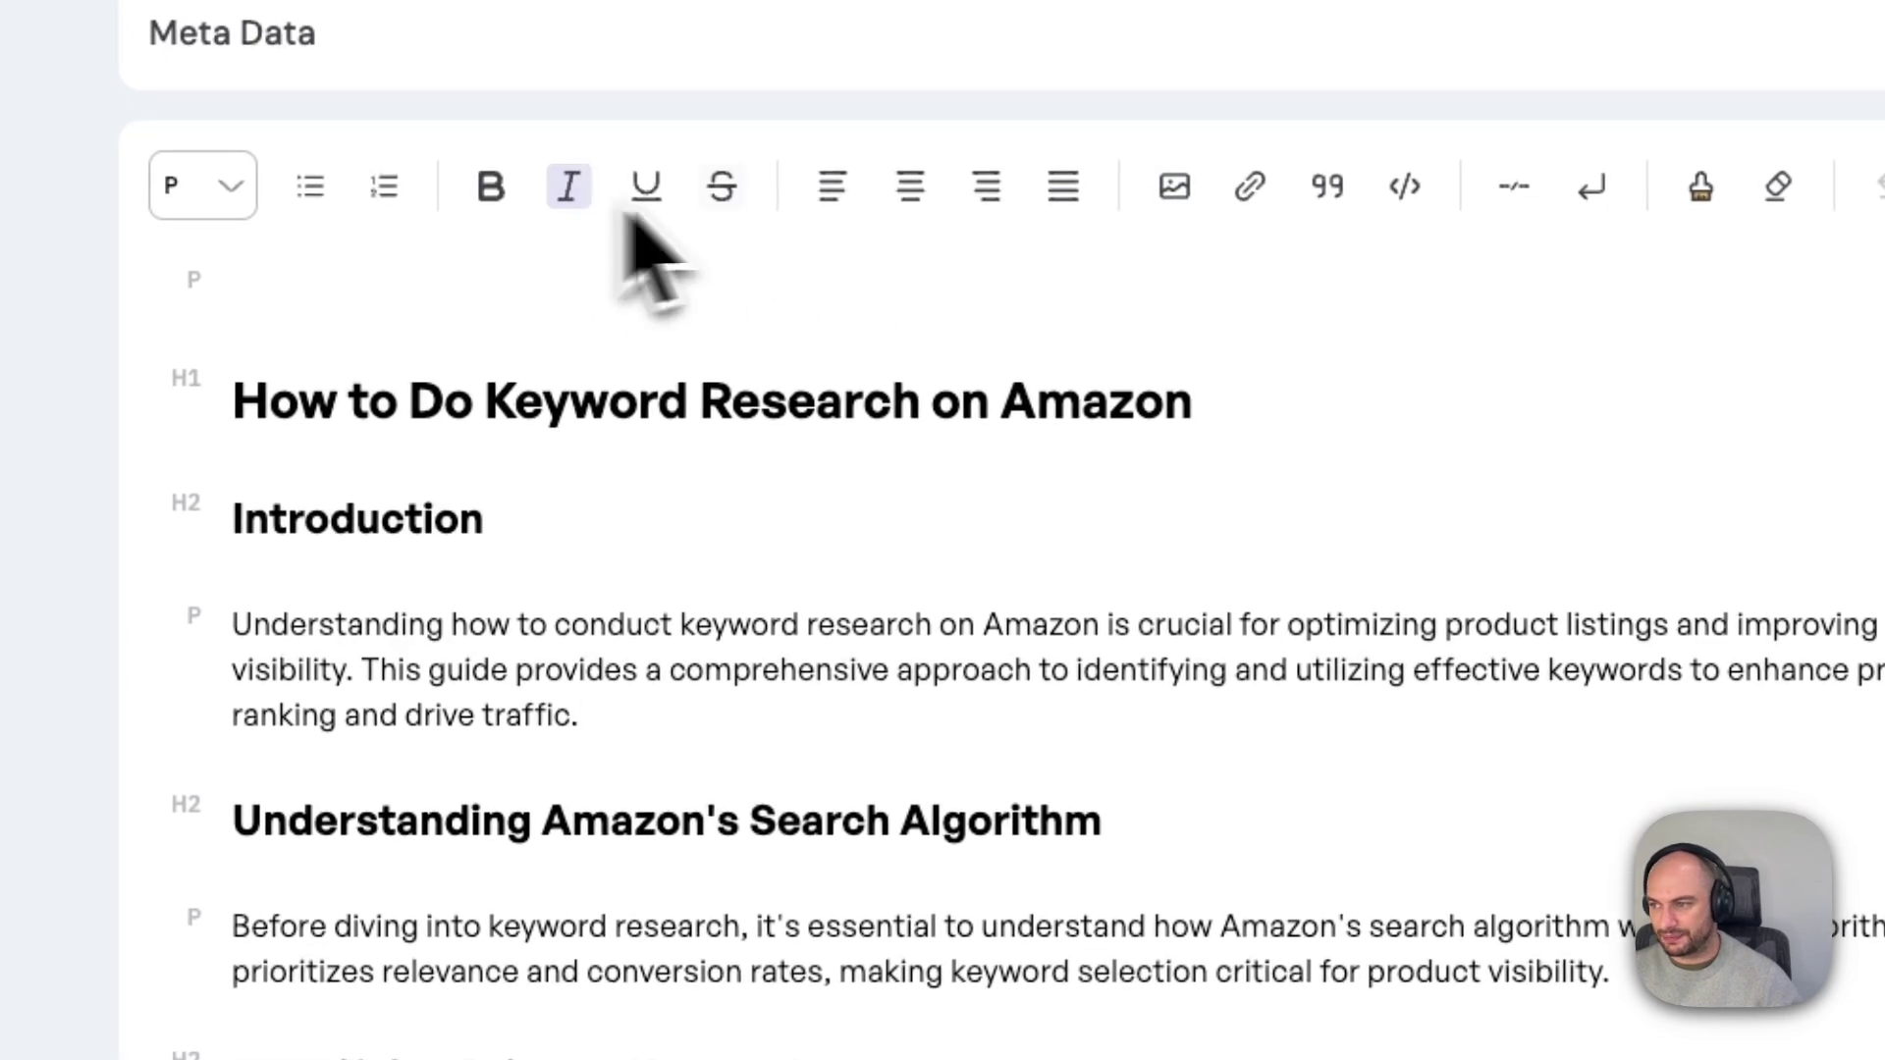
double_click(1257, 671)
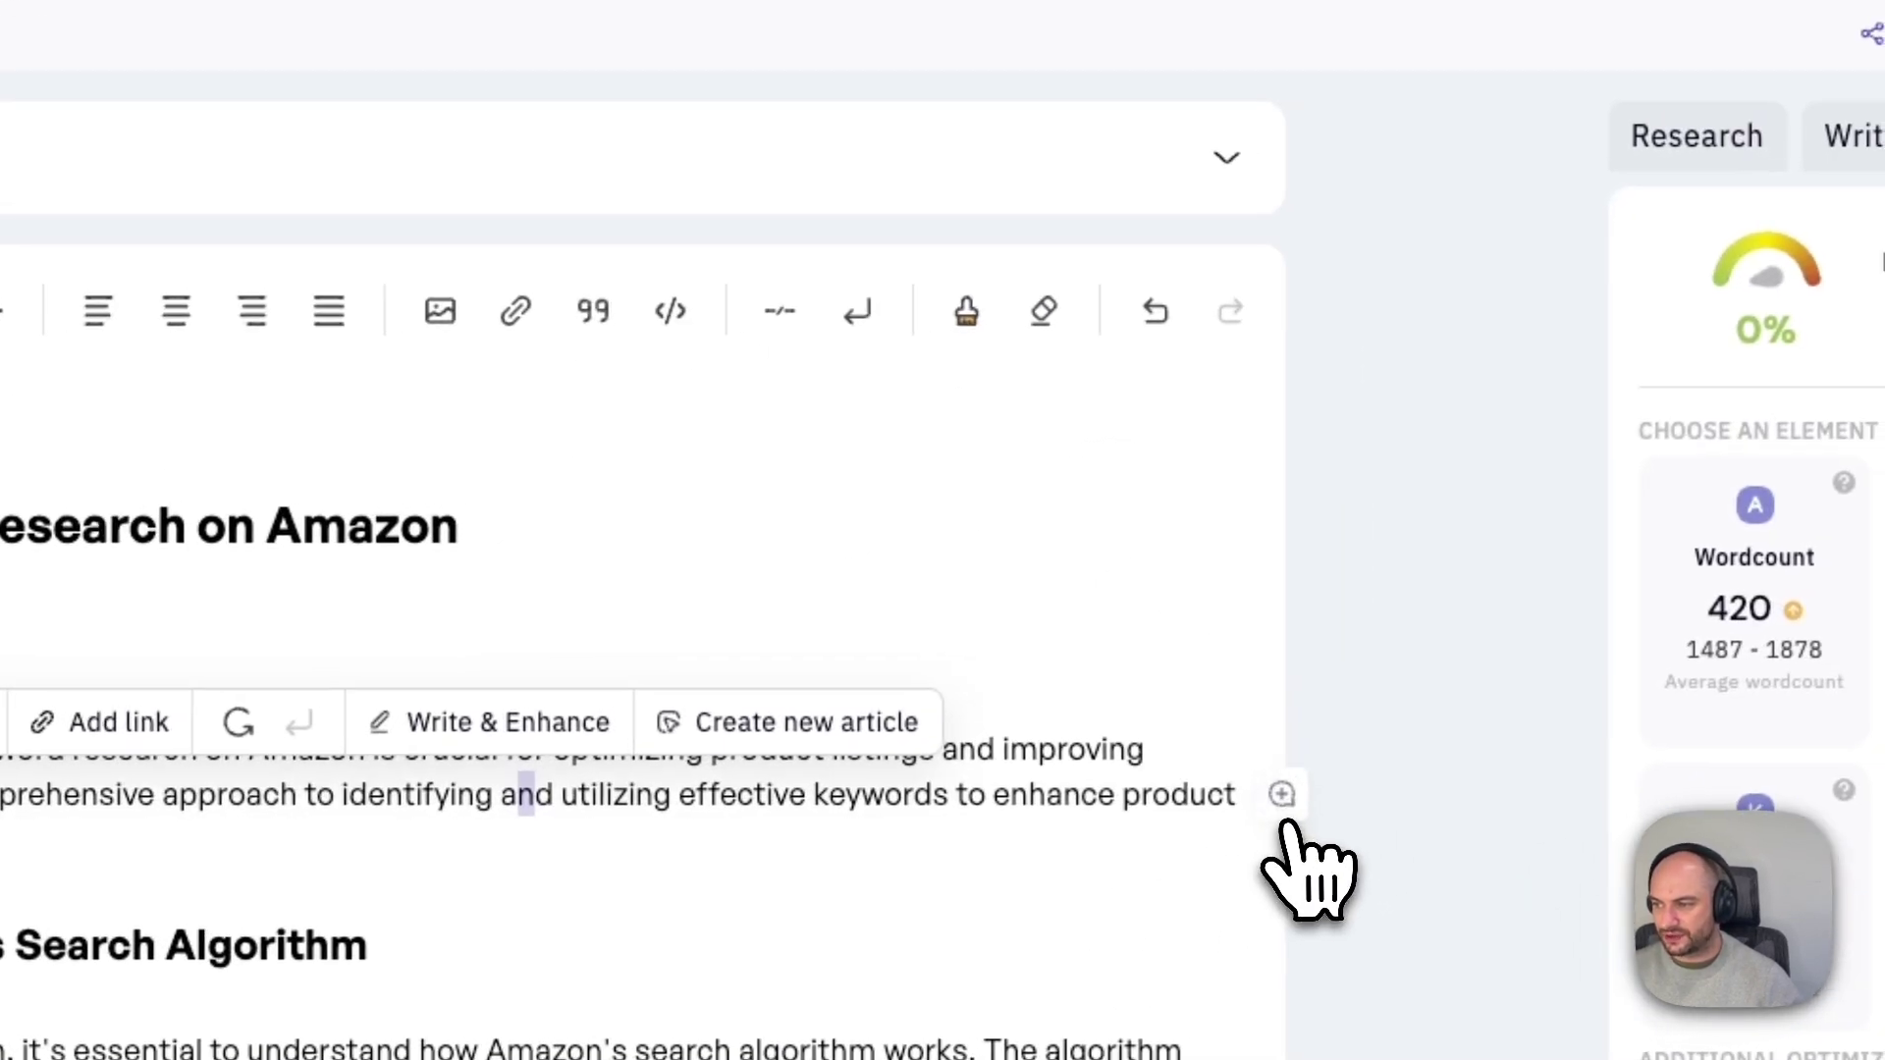
left_click(1552, 748)
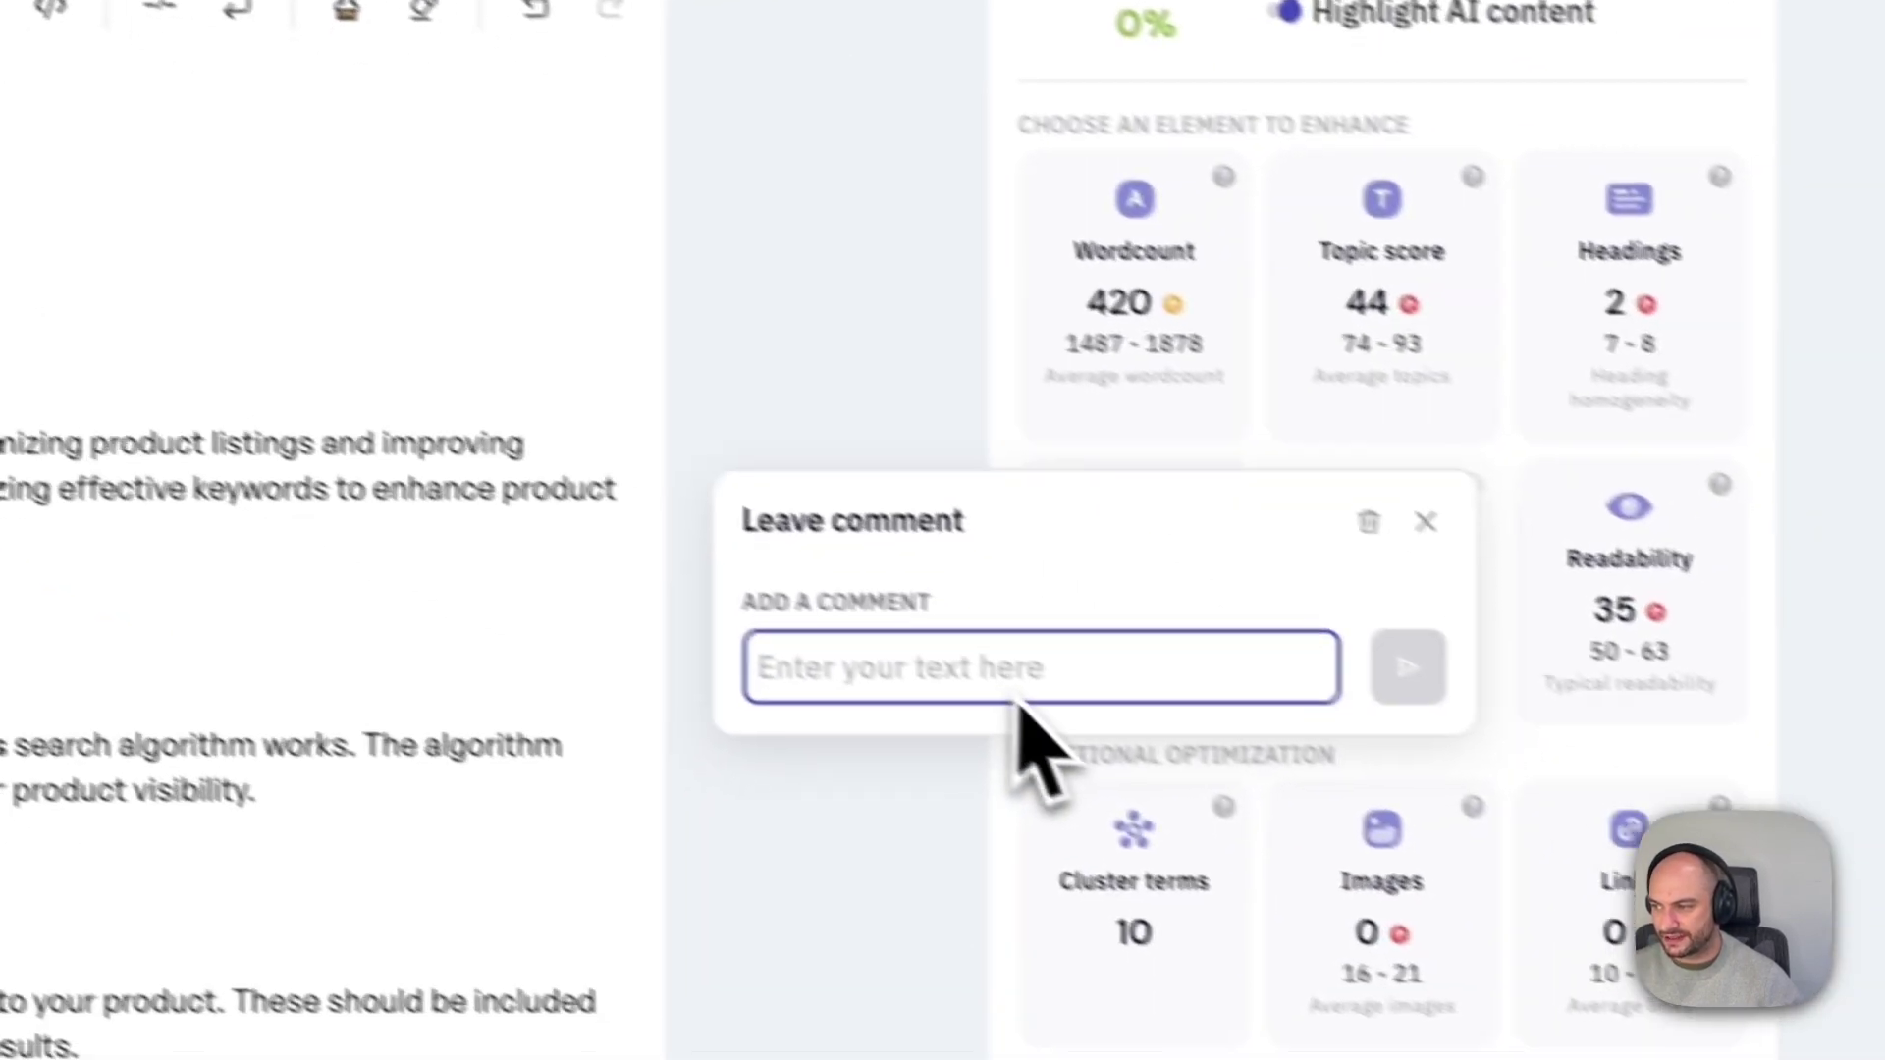
key("Escape")
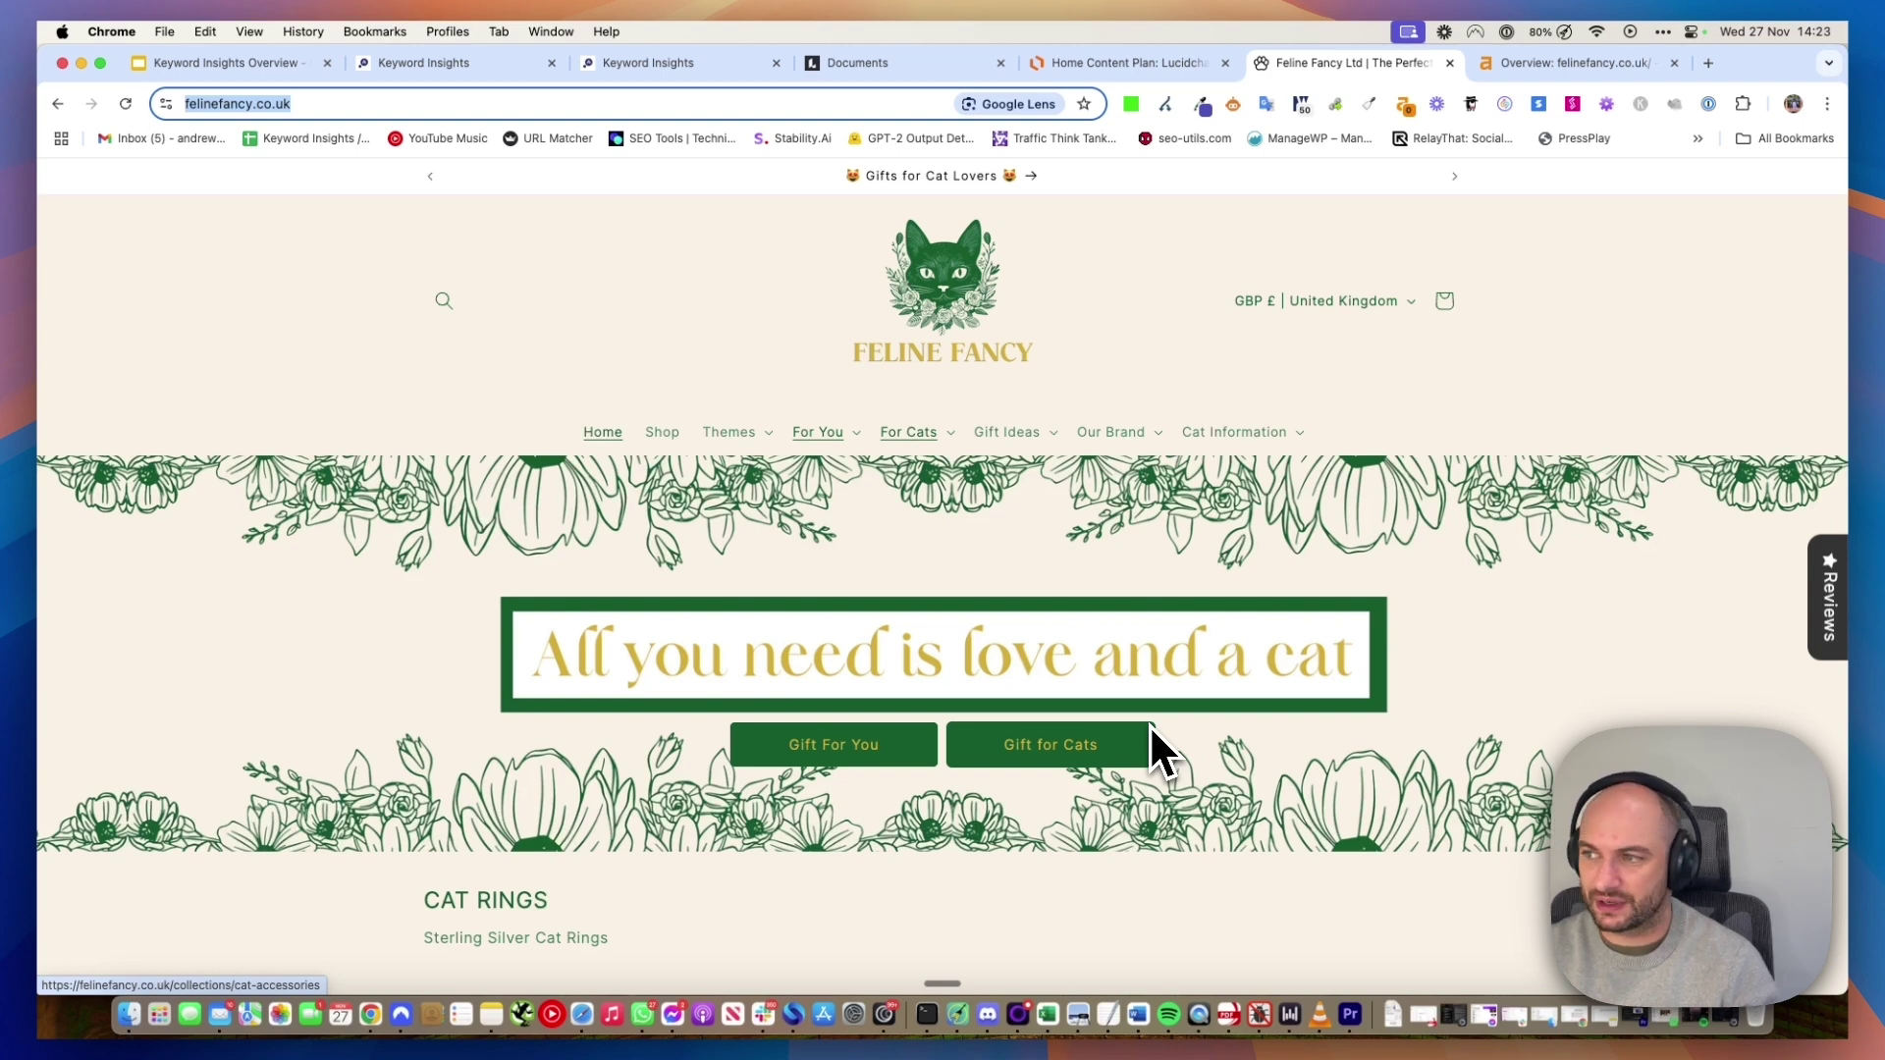
- Show the Feline Fancy site's Ahrefs traffic overview and highlight its domain rating
left_click(517, 67)
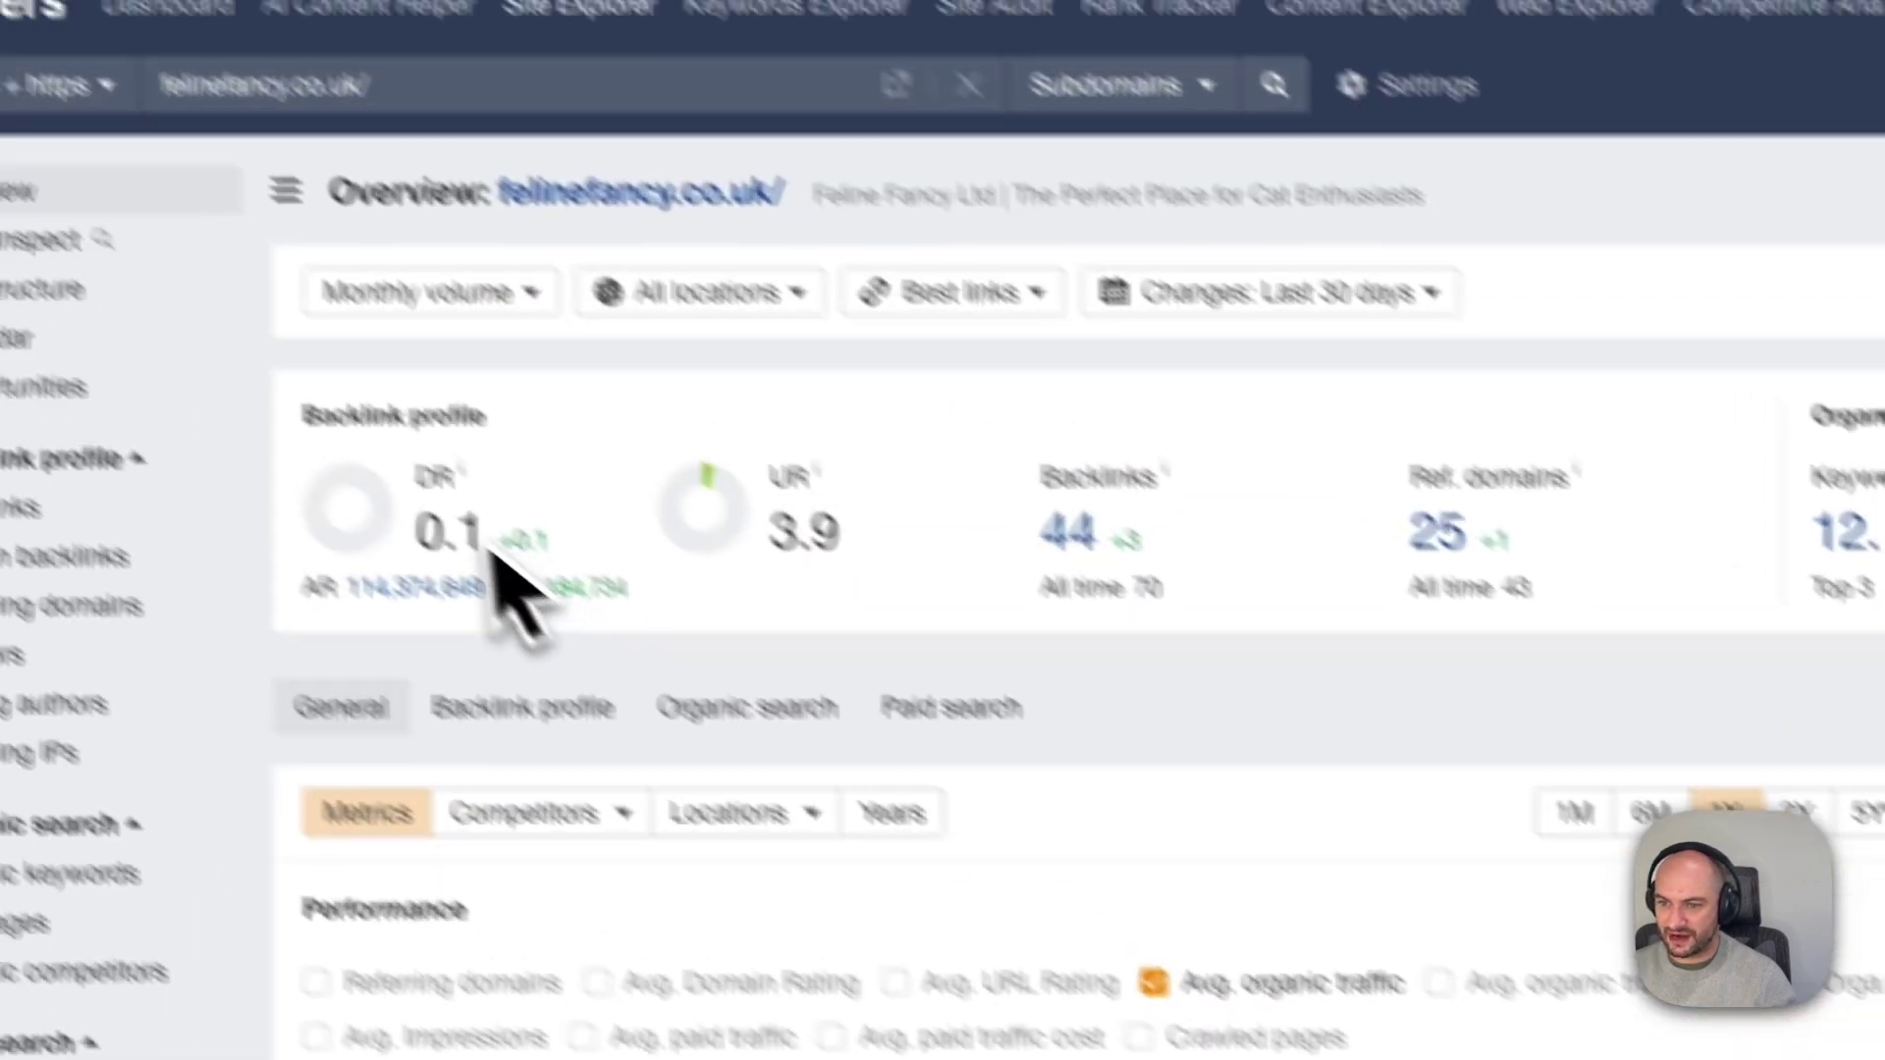
left_click_drag(492, 539, 517, 619)
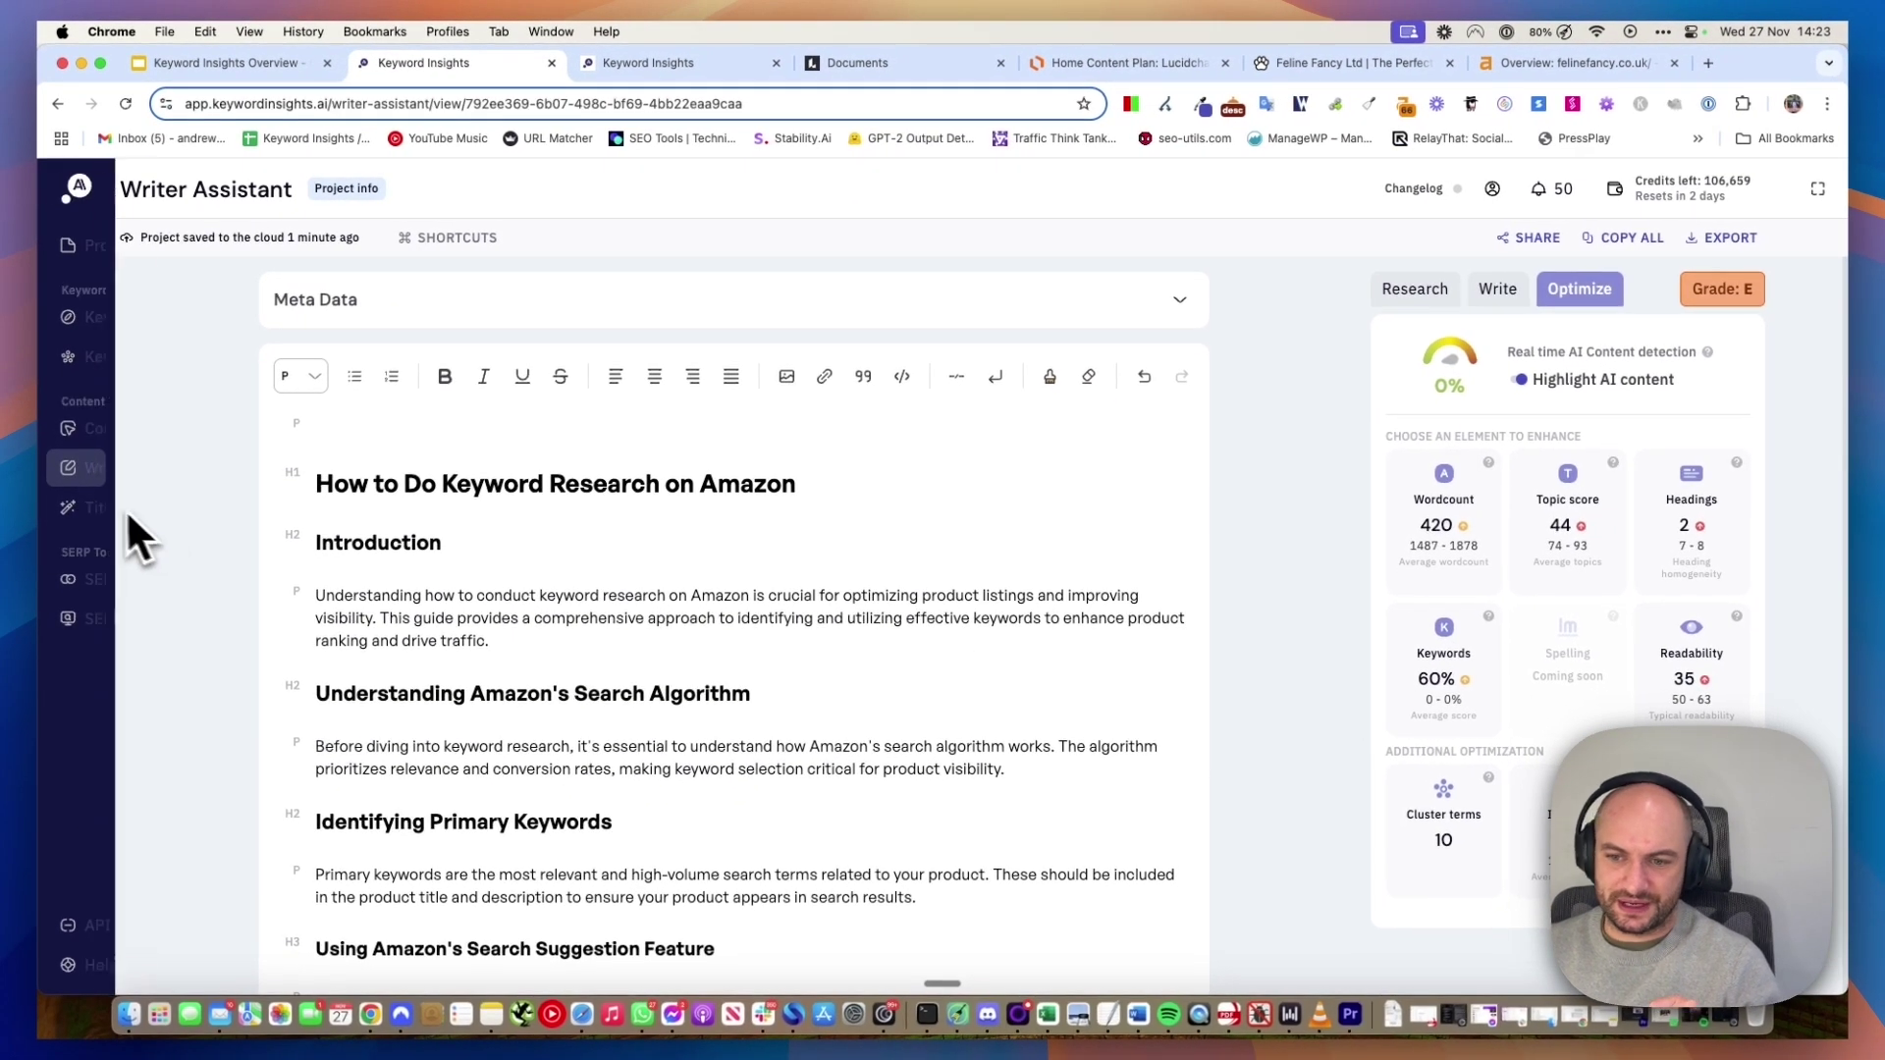
- Open Title AI and browse the list of steak title ideas
mouse_move(127, 673)
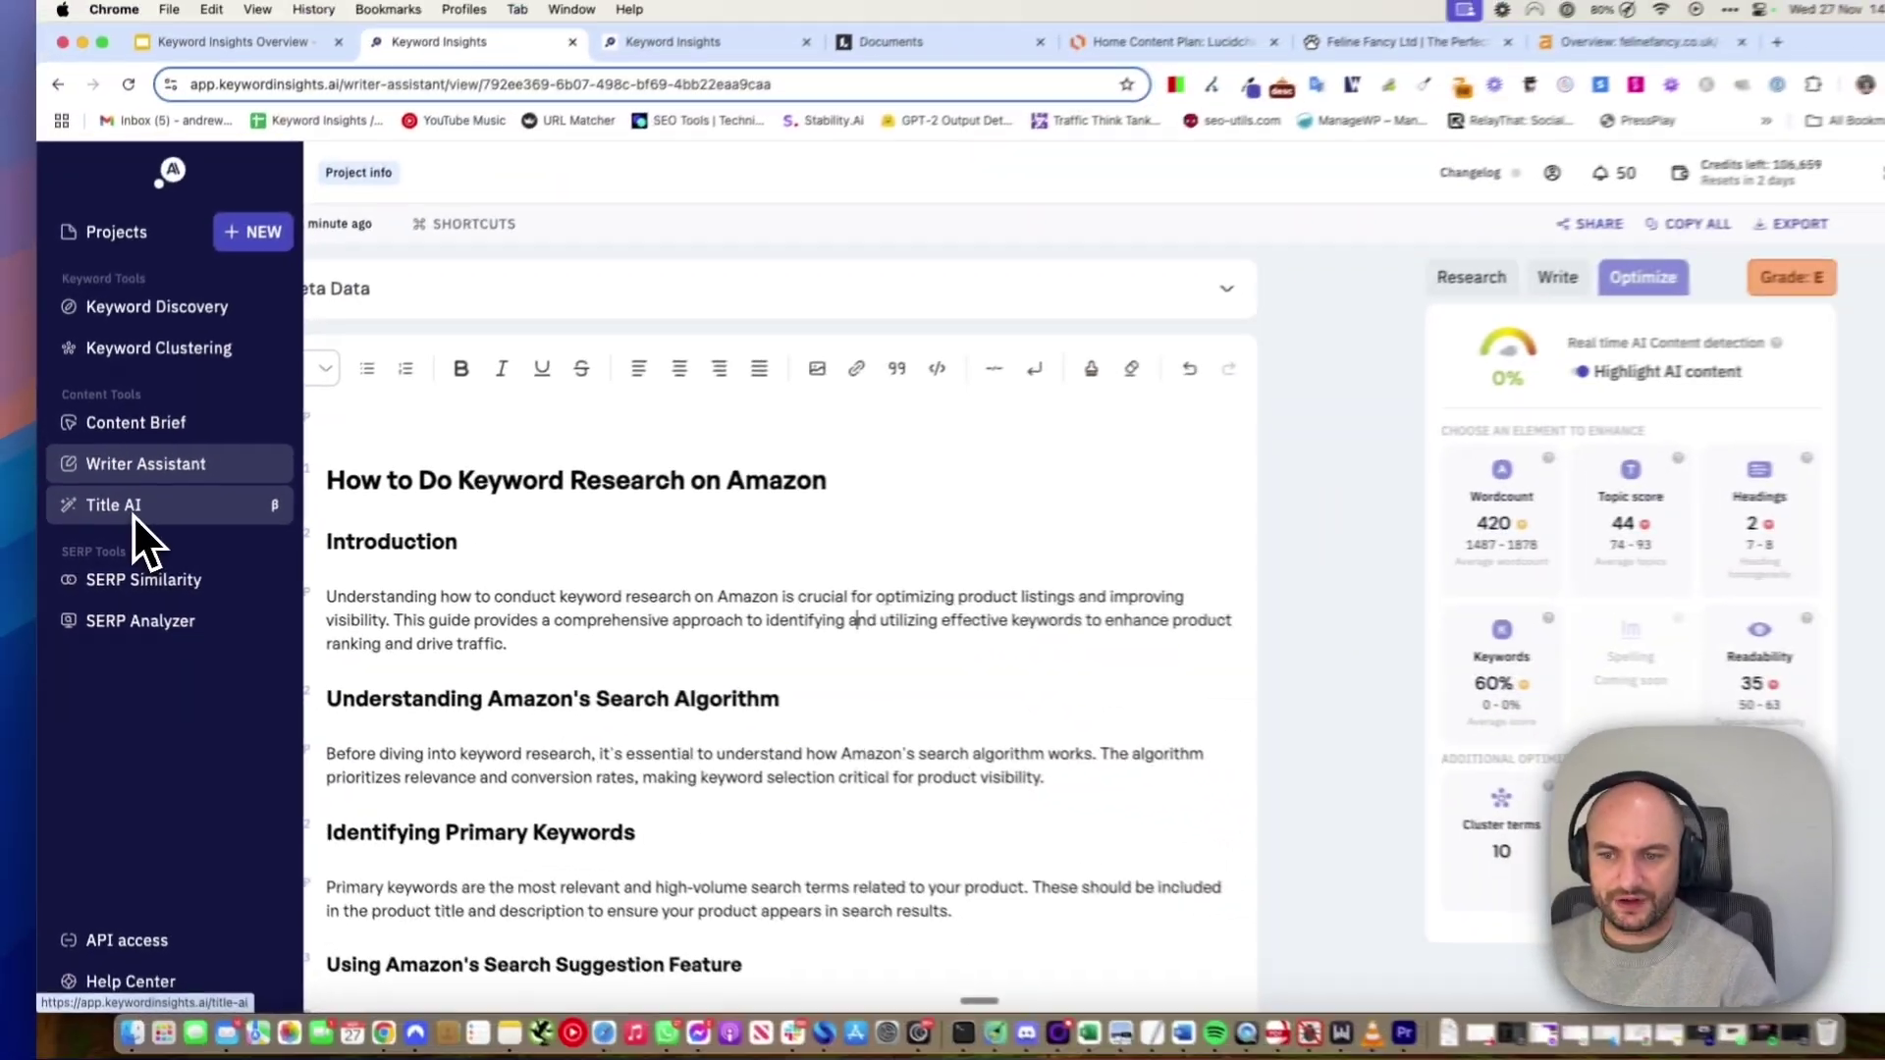
left_click(135, 515)
left_click(478, 351)
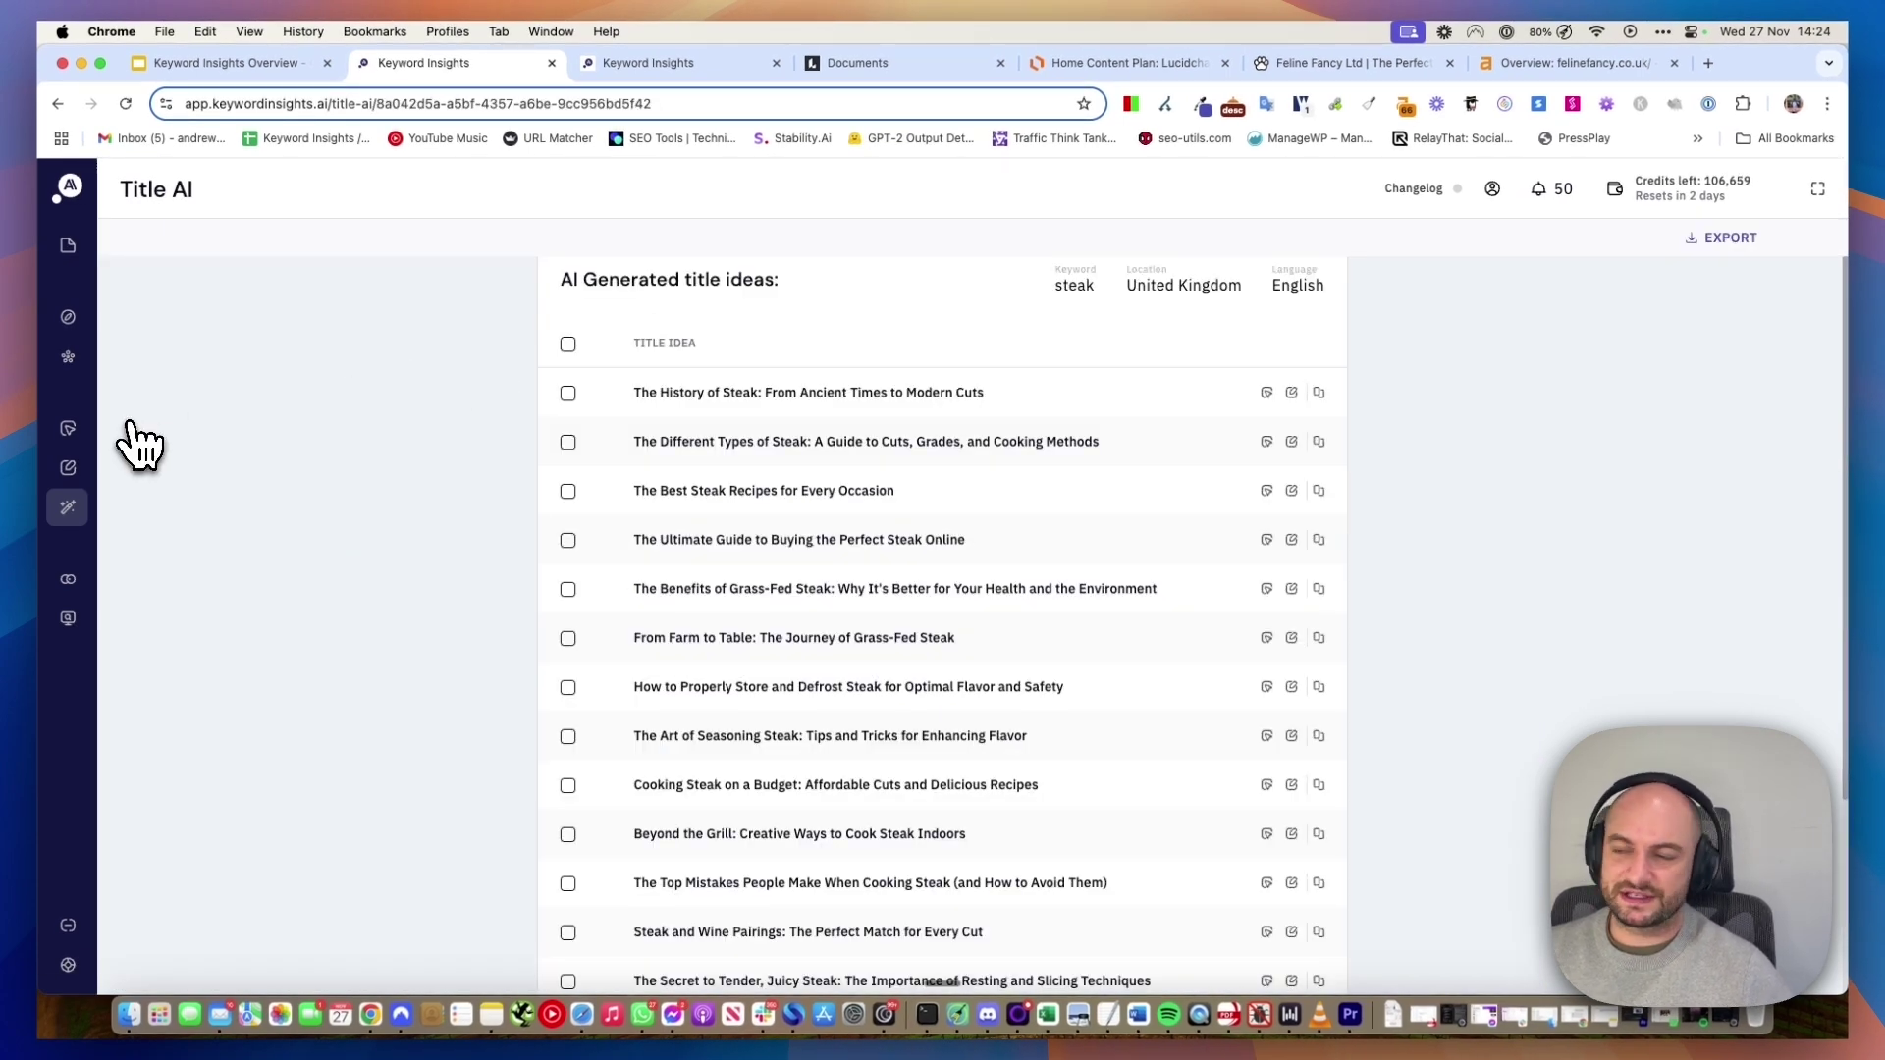
scroll(906, 506, "down", 3)
scroll(935, 539, "up", 4)
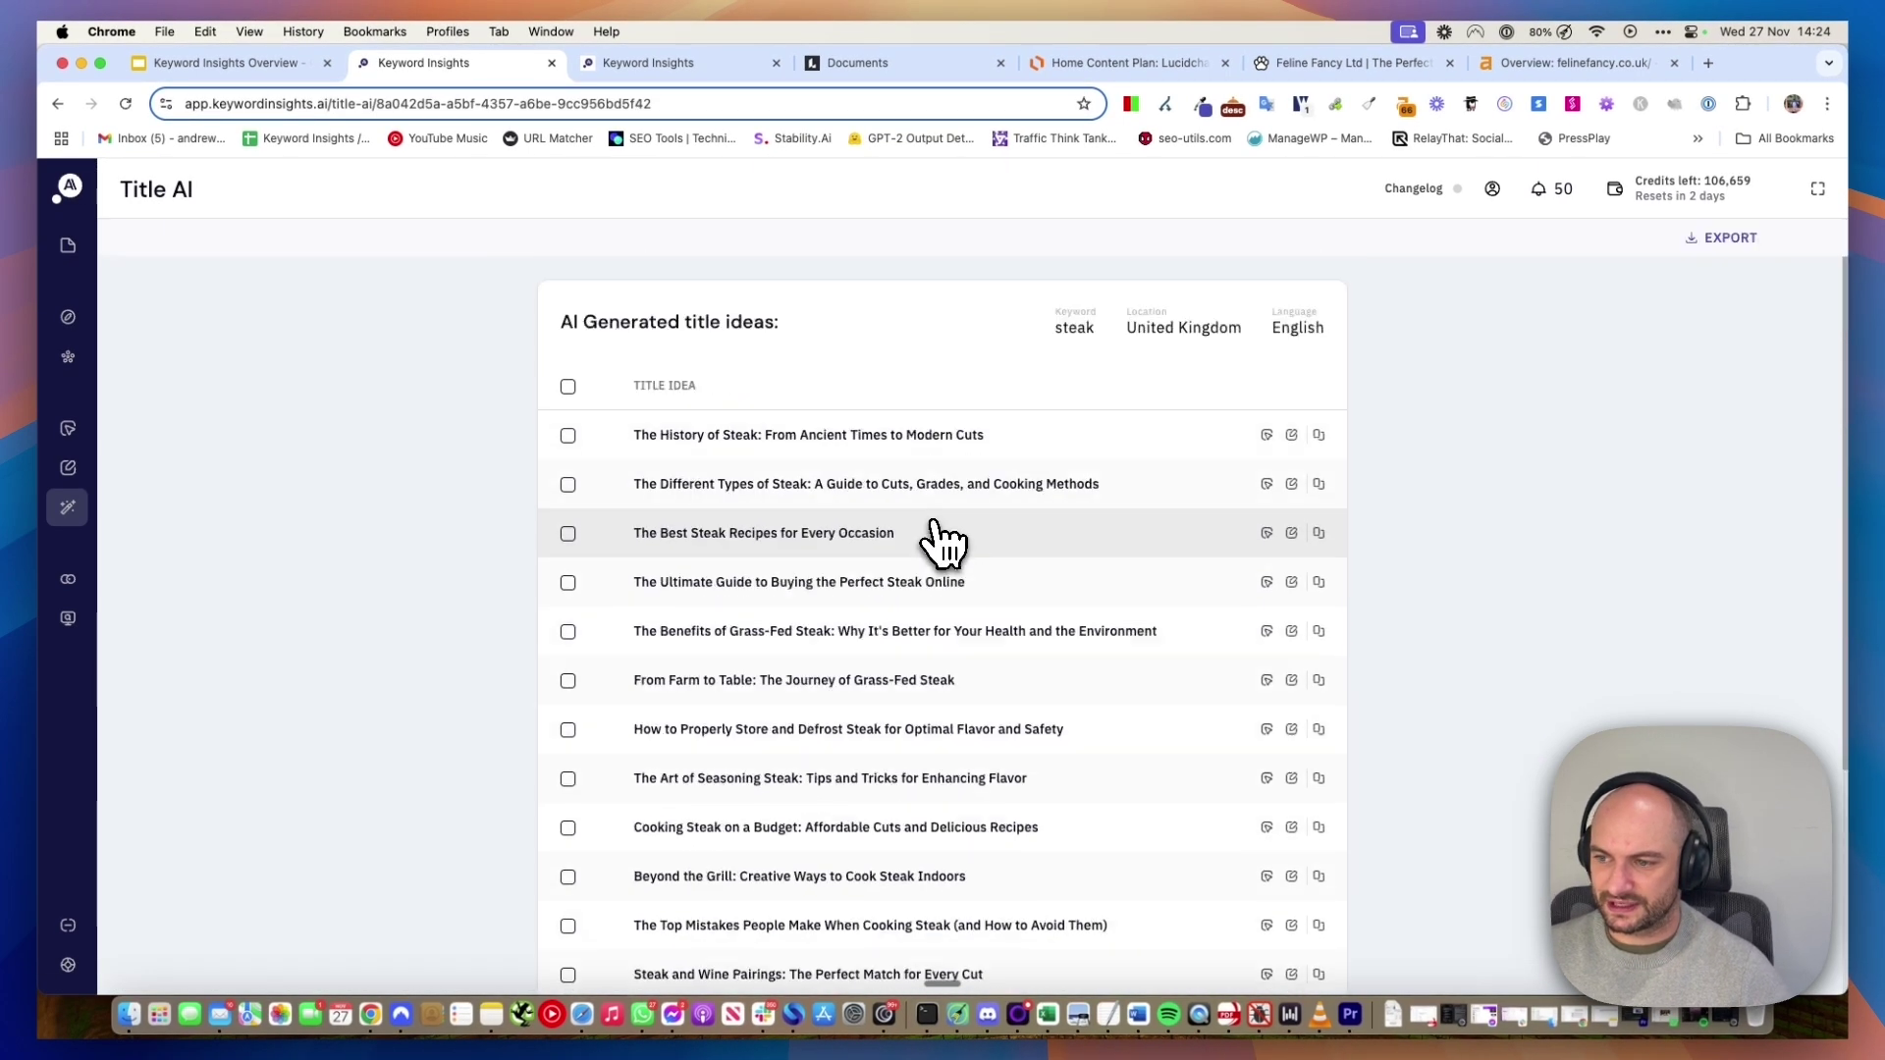
- Preview a content brief for the first steak title, then bring up a new SERP Similarity form
left_click(1266, 435)
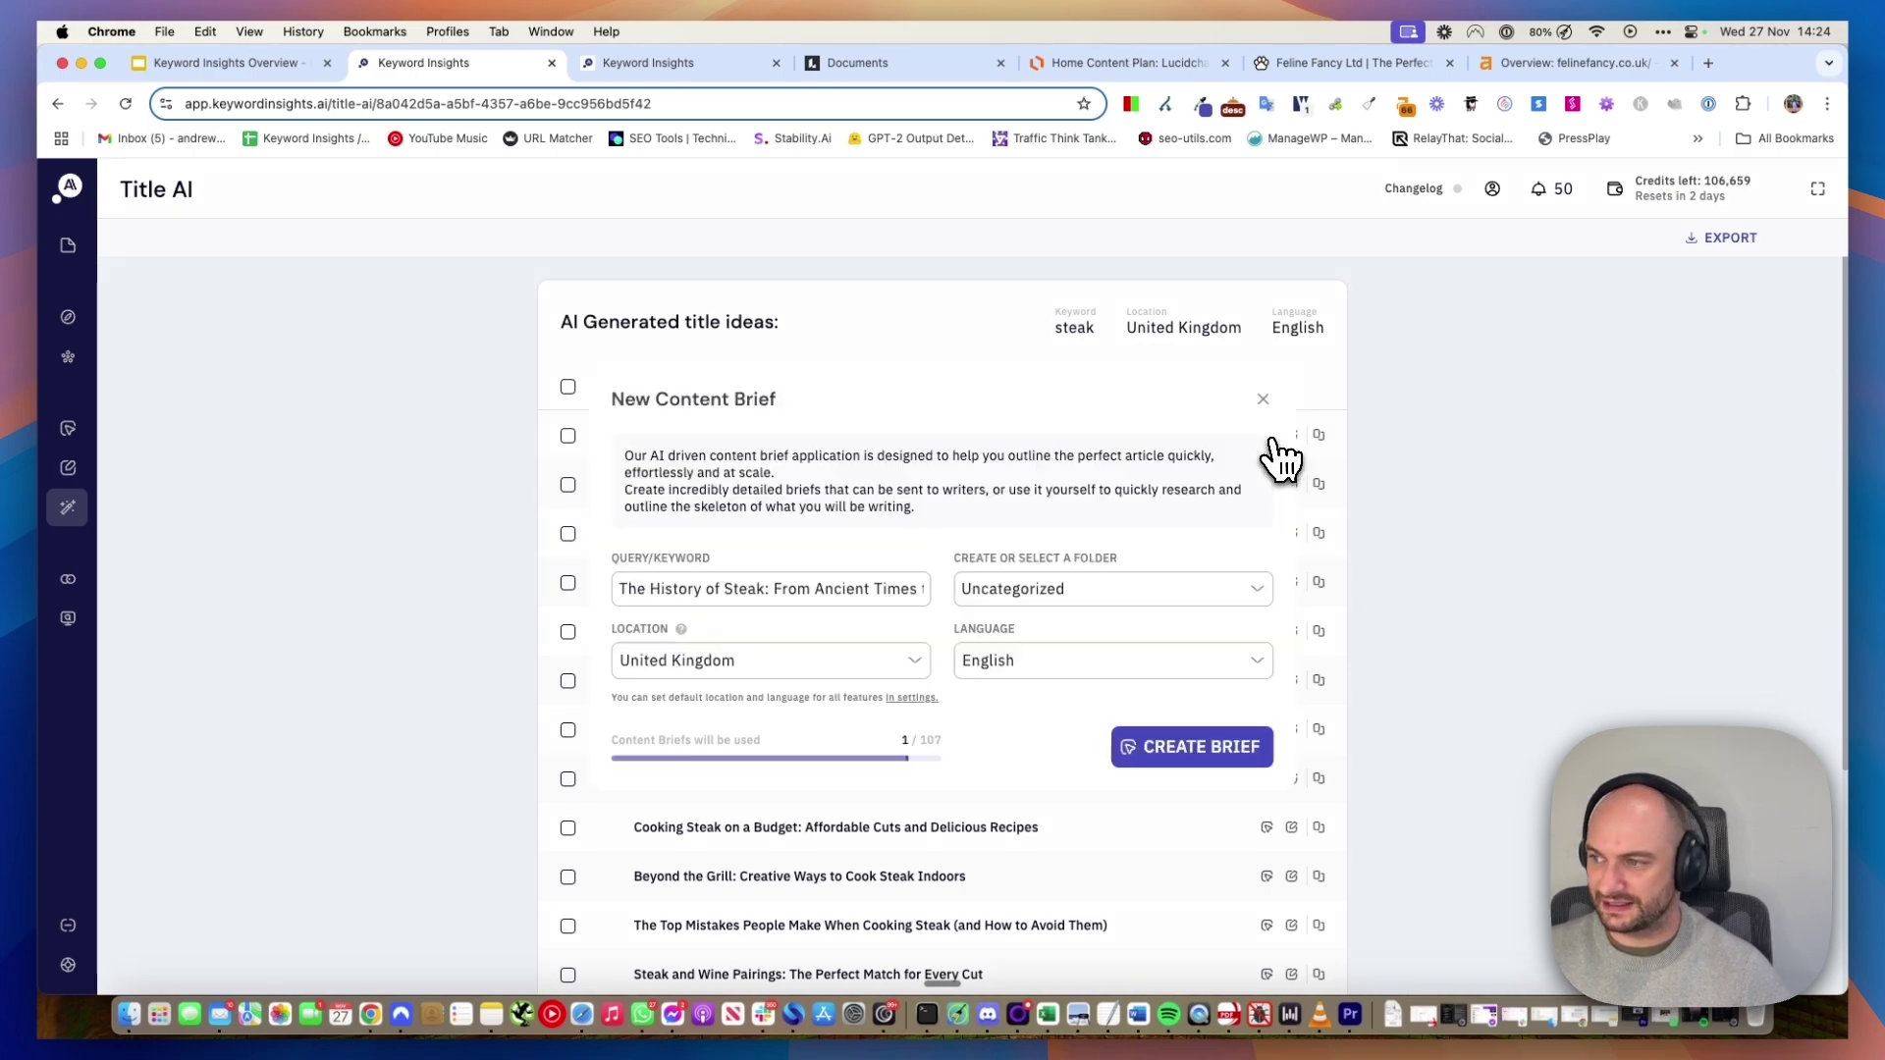
left_click(1263, 399)
left_click(127, 576)
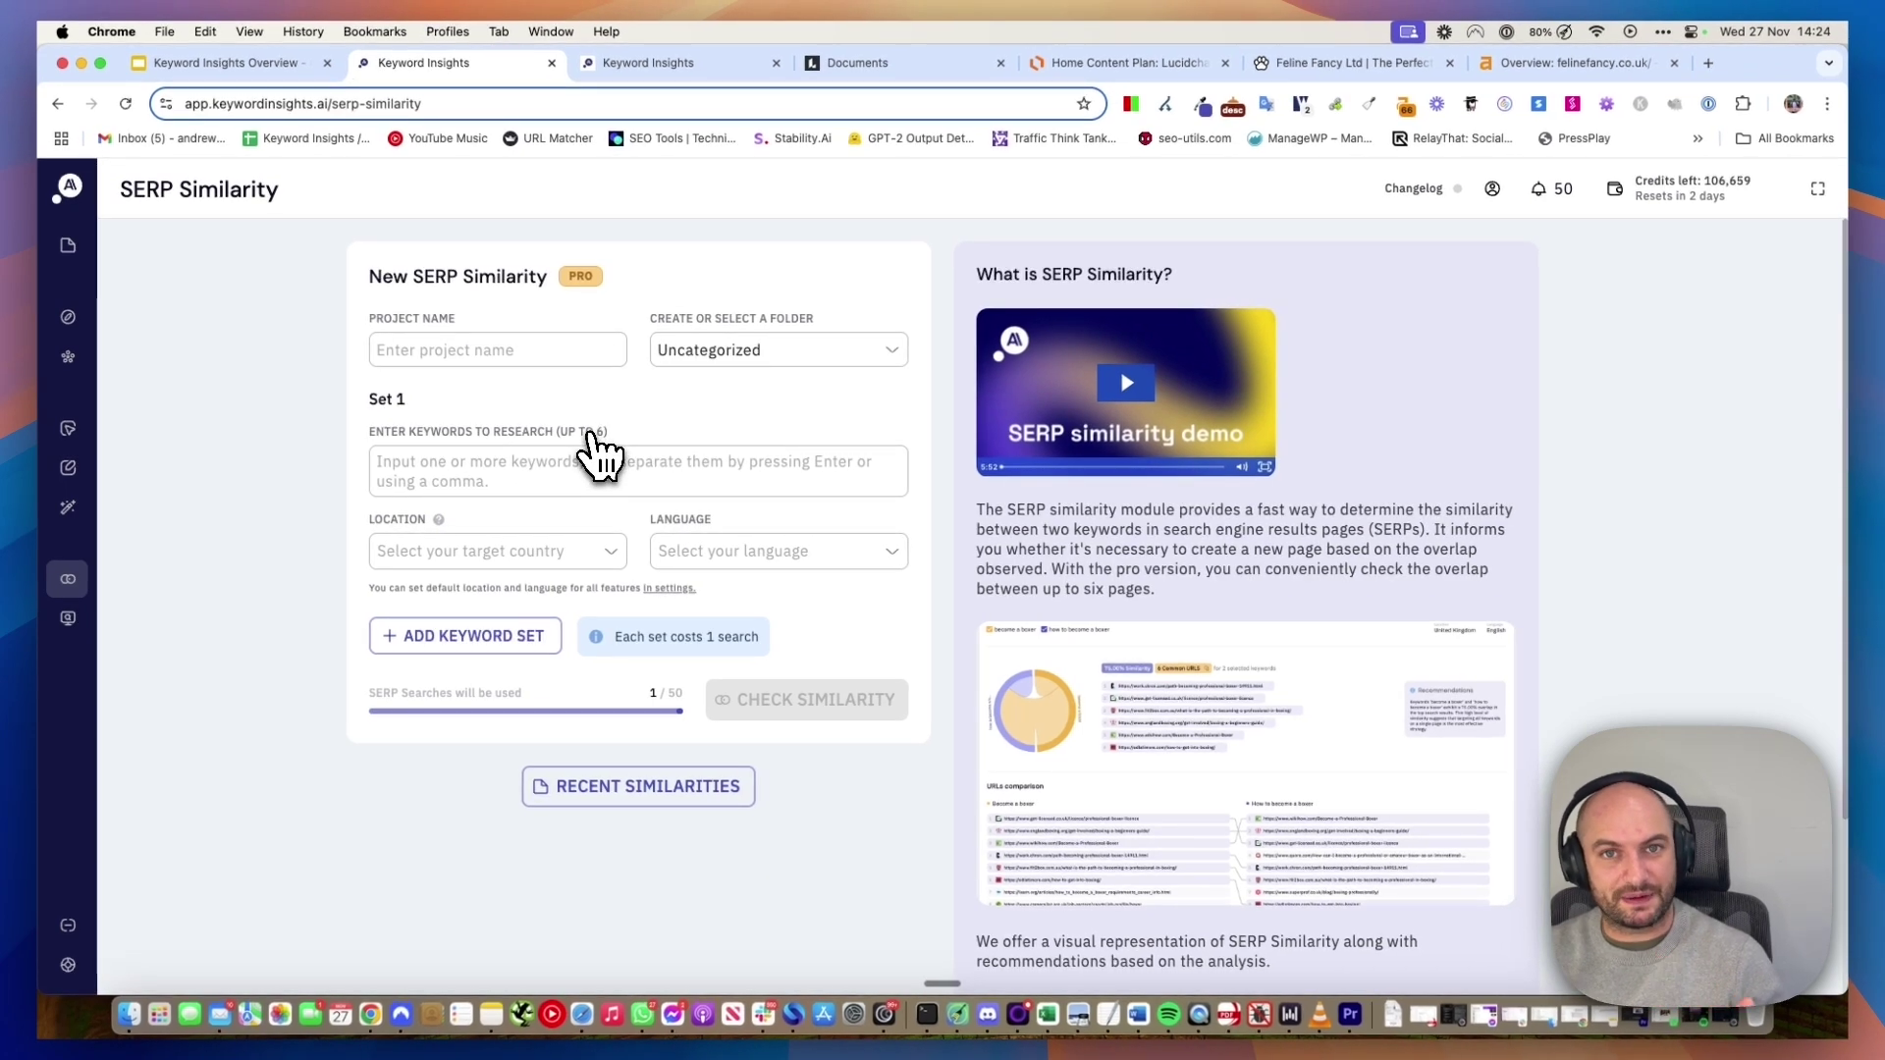
- Compare saved similarity results: sneakers at 0% overlap, 'architect fees' vs 'how much does an architect cost' at 75%
left_click(581, 469)
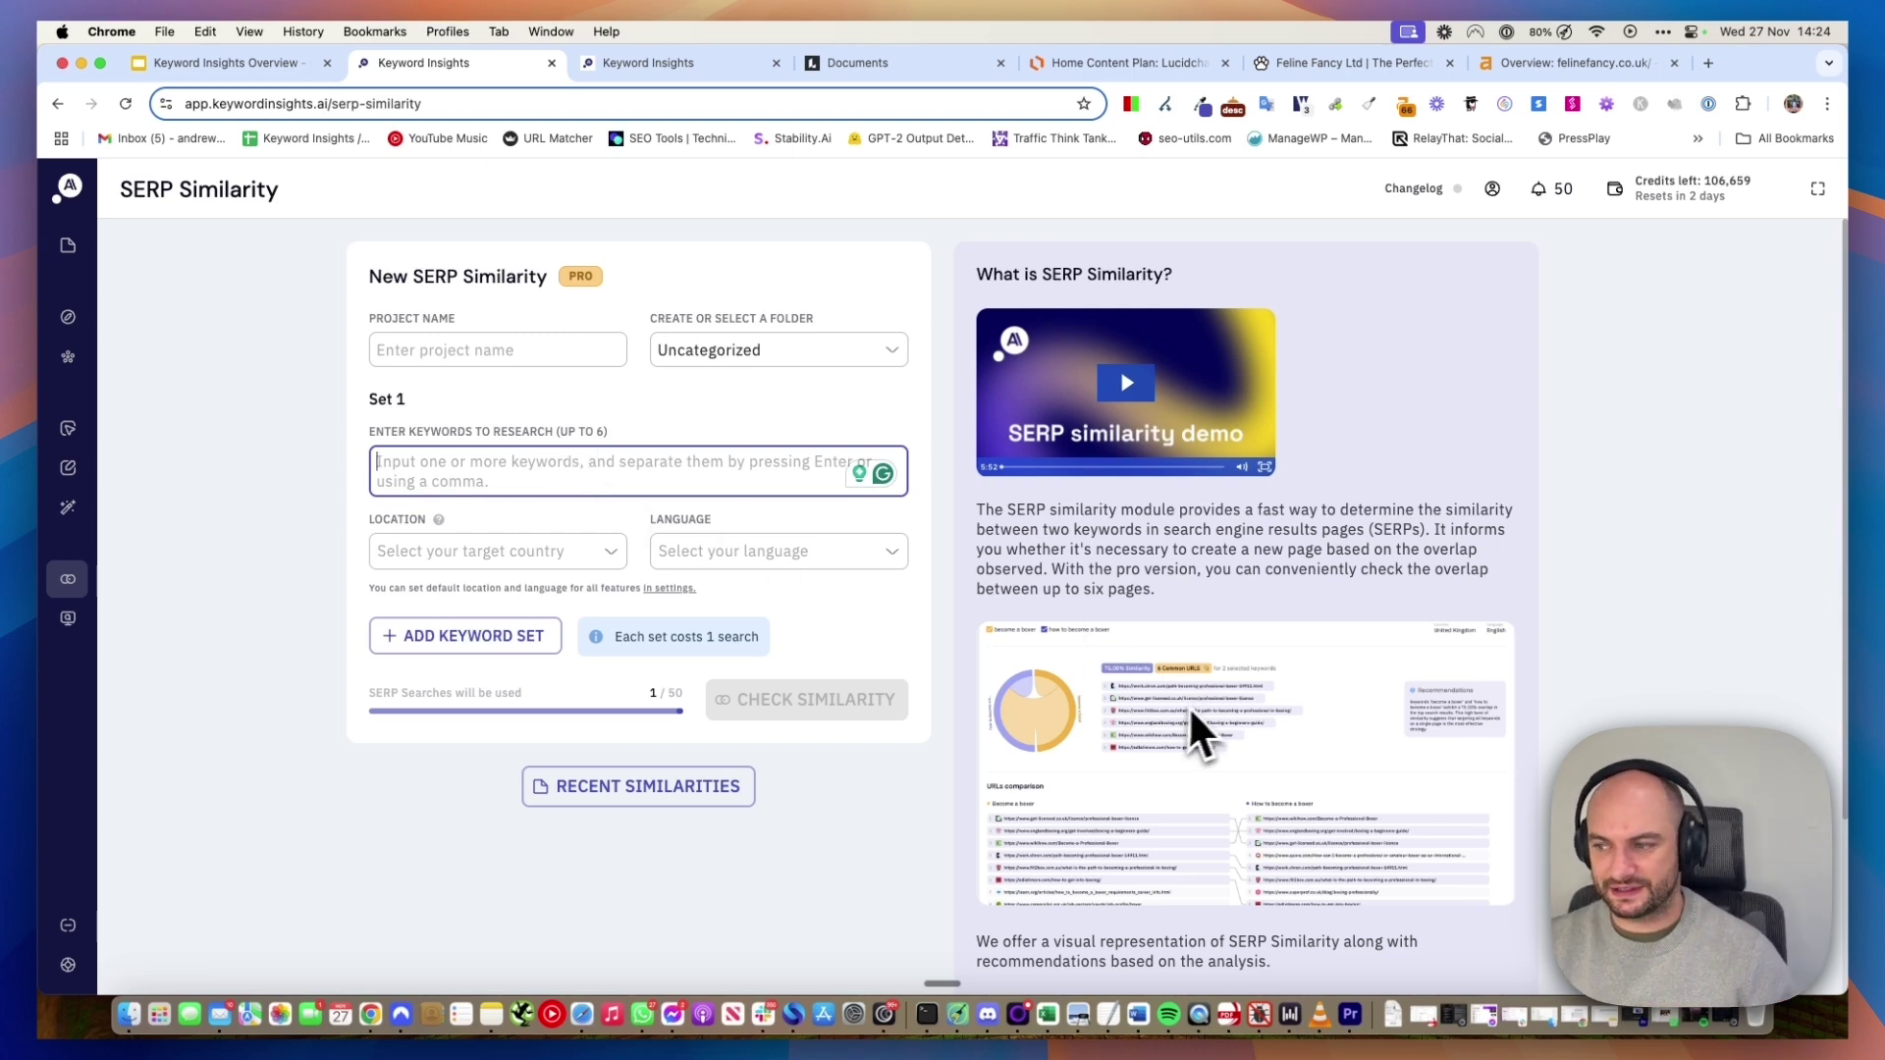
left_click(682, 789)
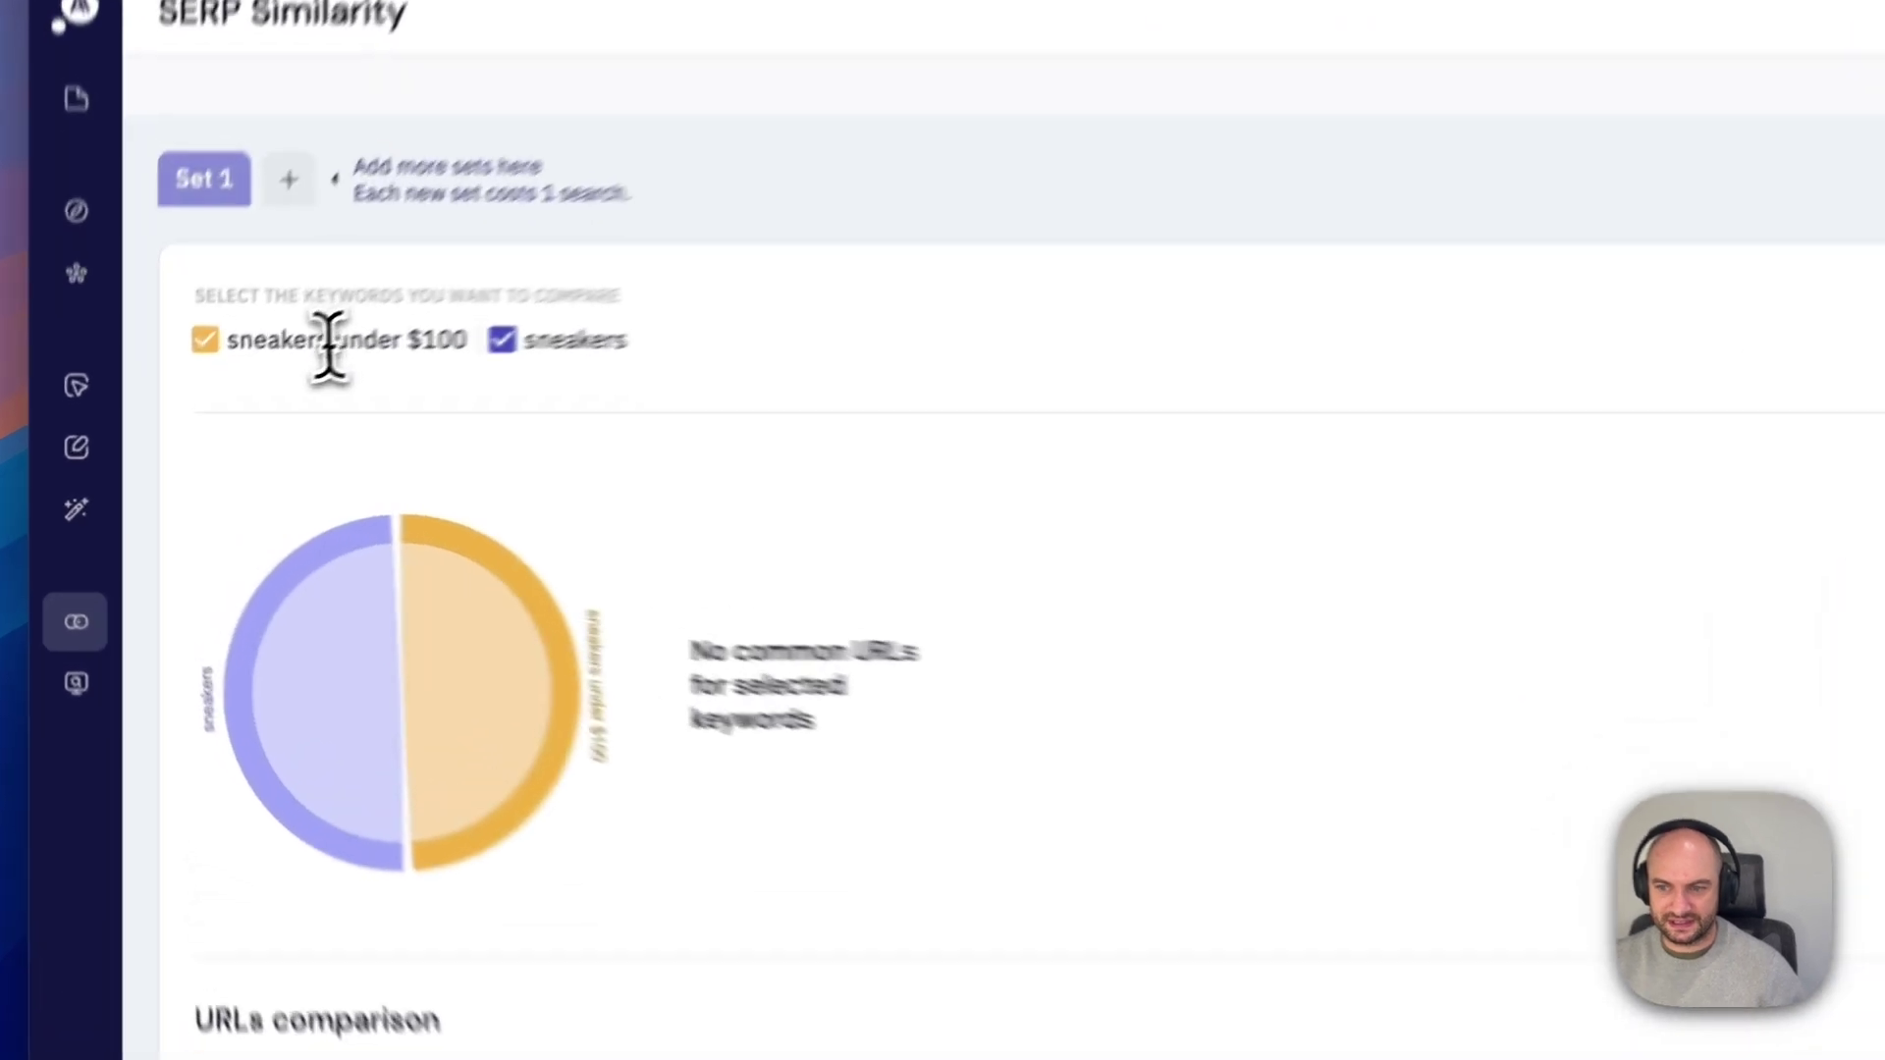
left_click_drag(234, 402, 310, 403)
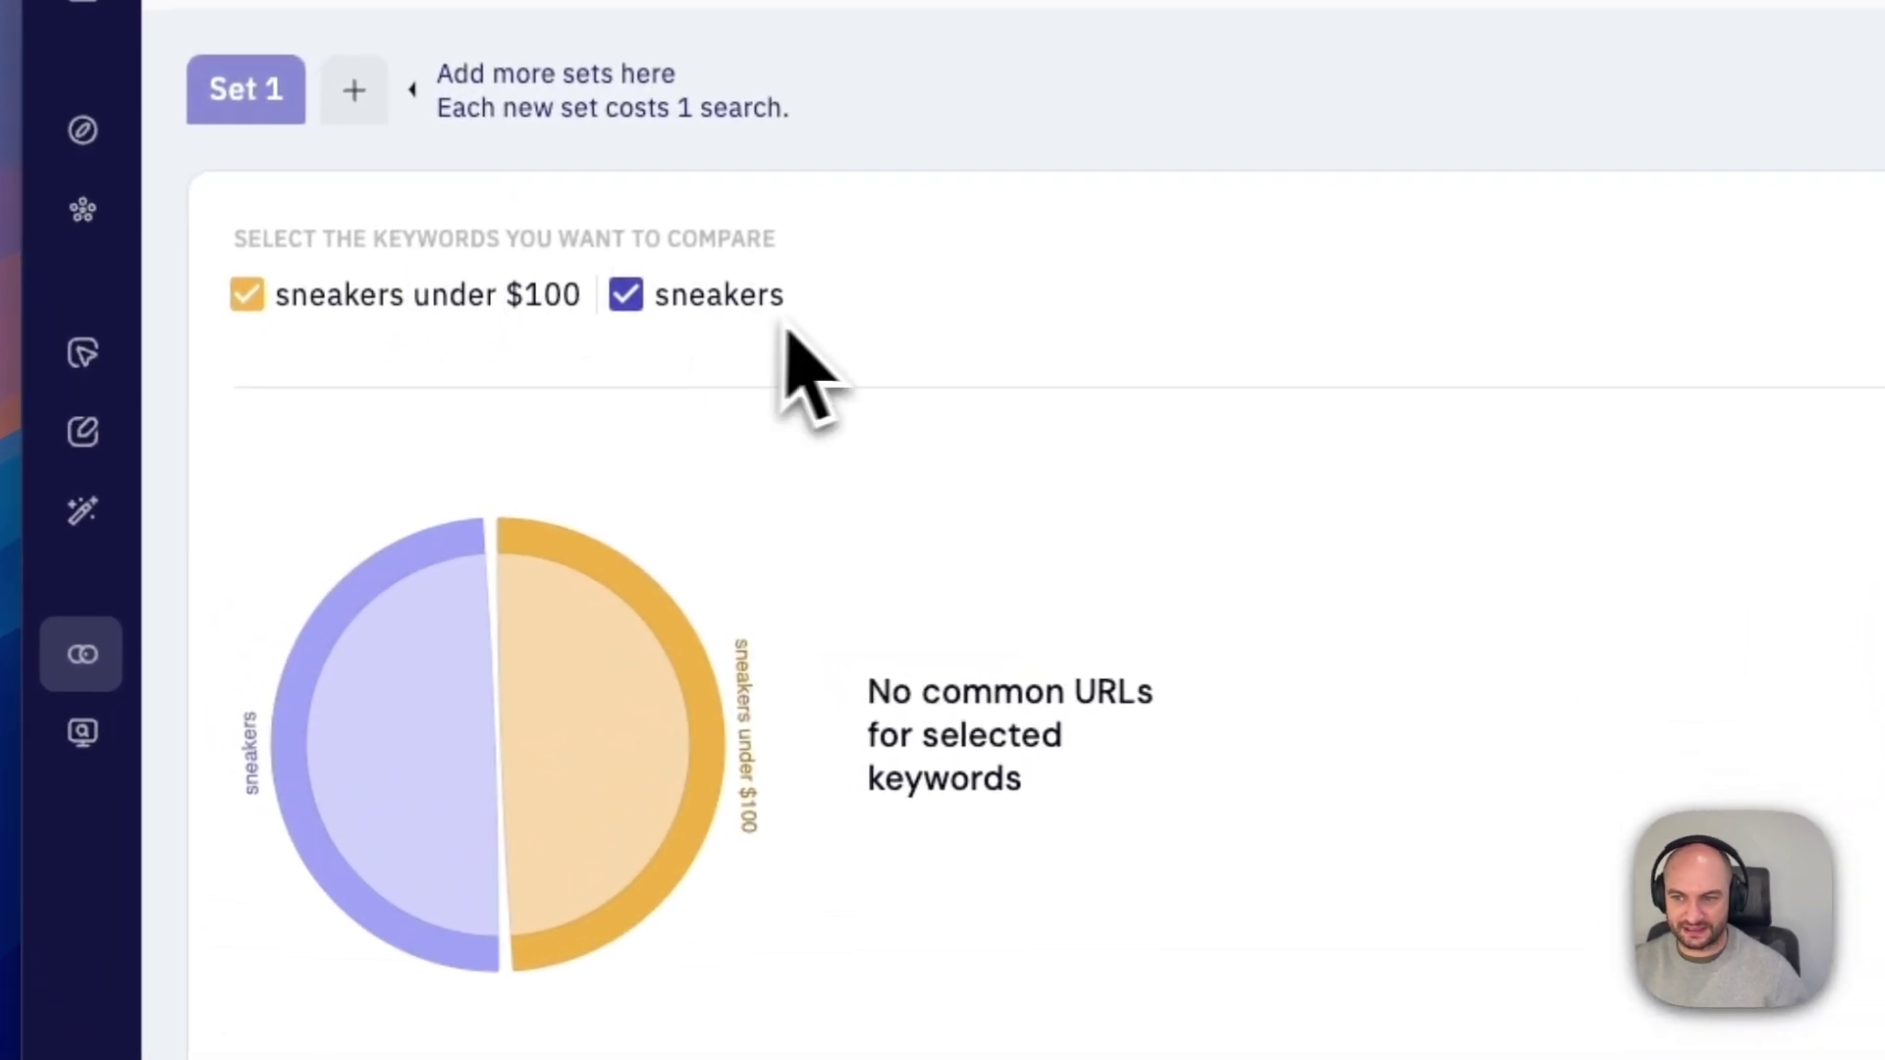
scroll(1080, 731, "down", 5)
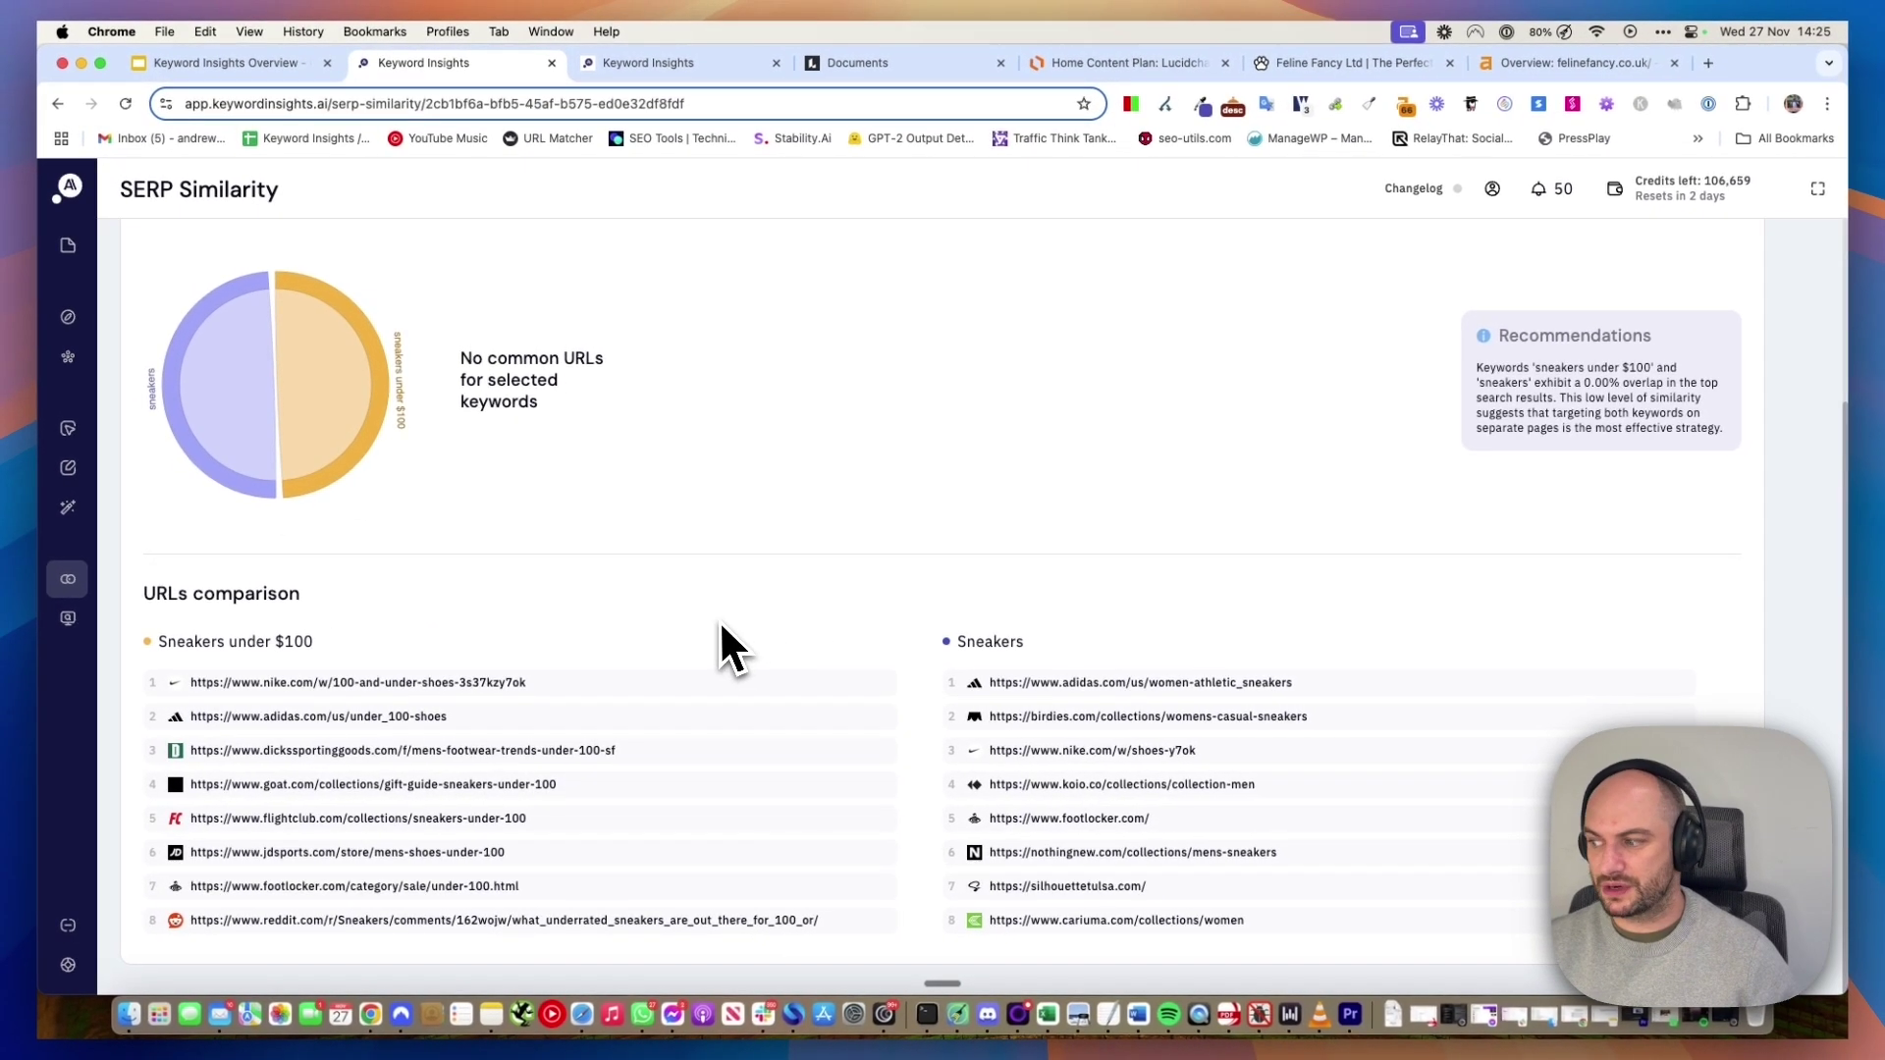
scroll(452, 397, "up", 3)
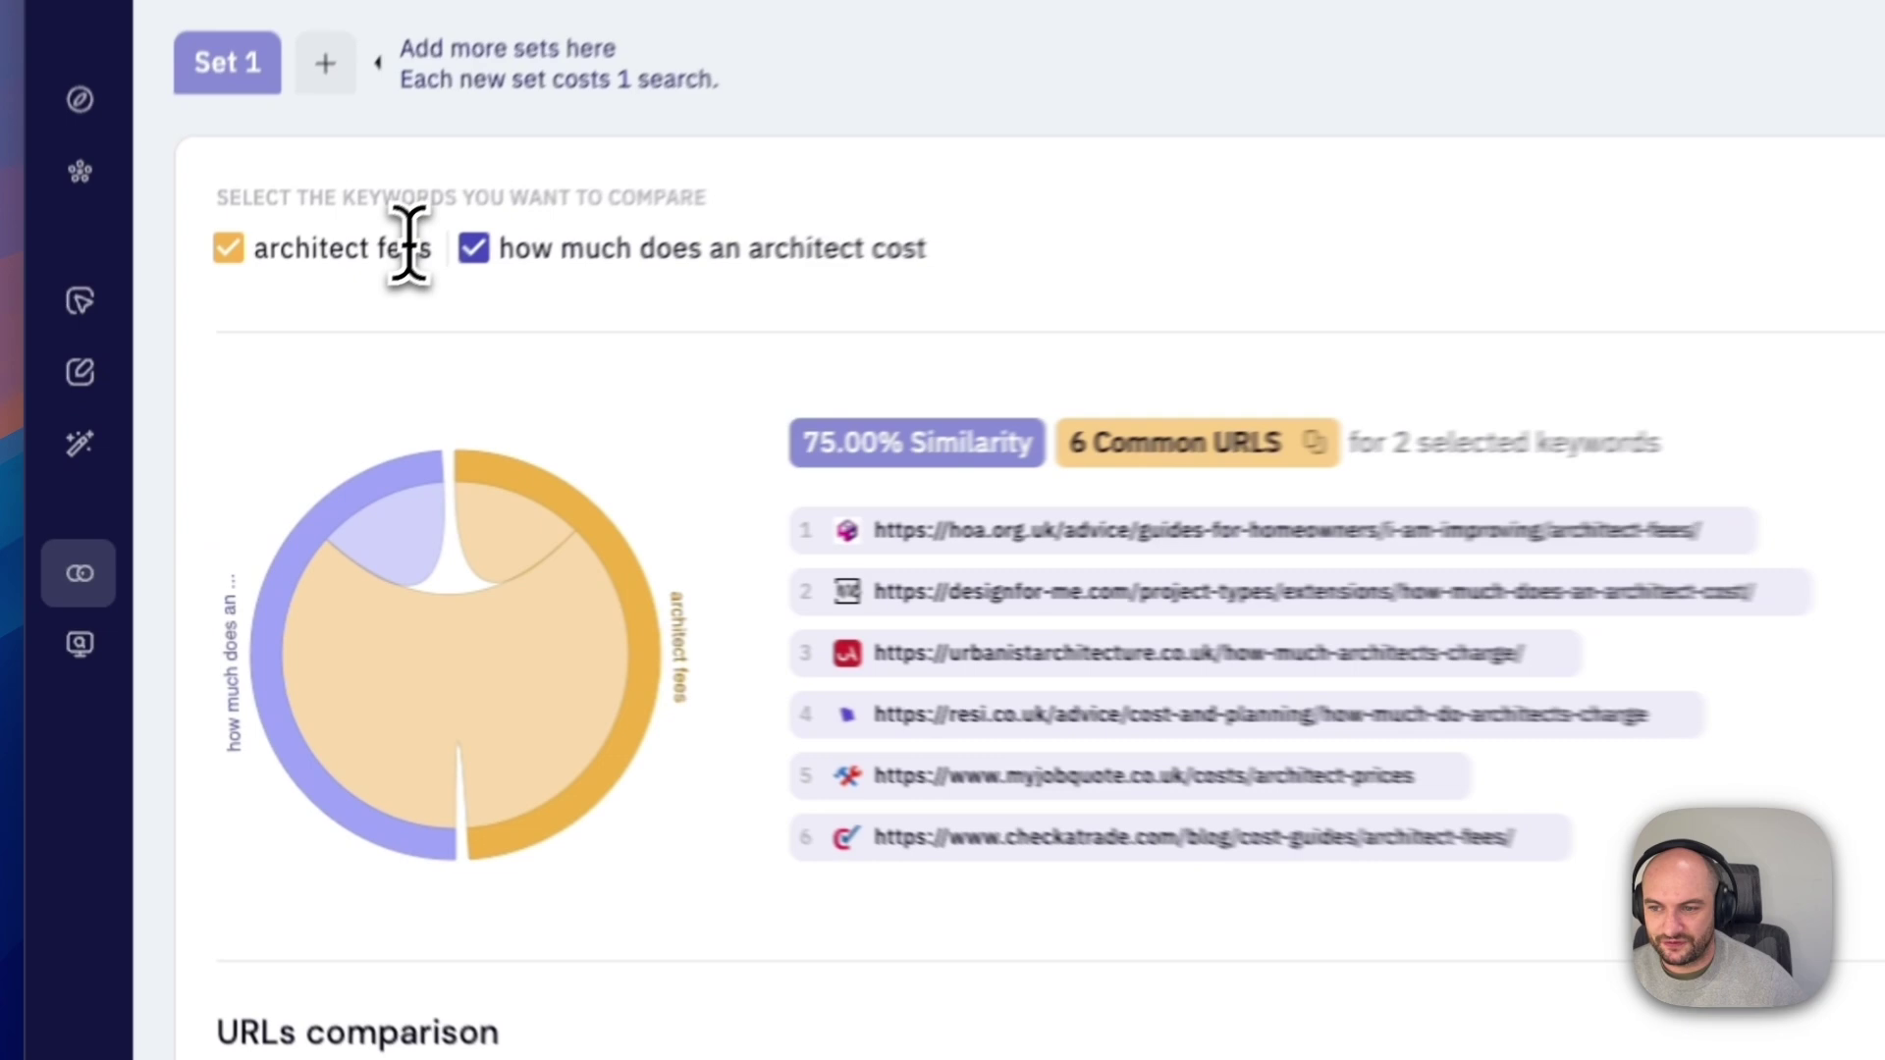
double_click(248, 399)
left_click_drag(1009, 216, 610, 210)
scroll(884, 799, "down", 5)
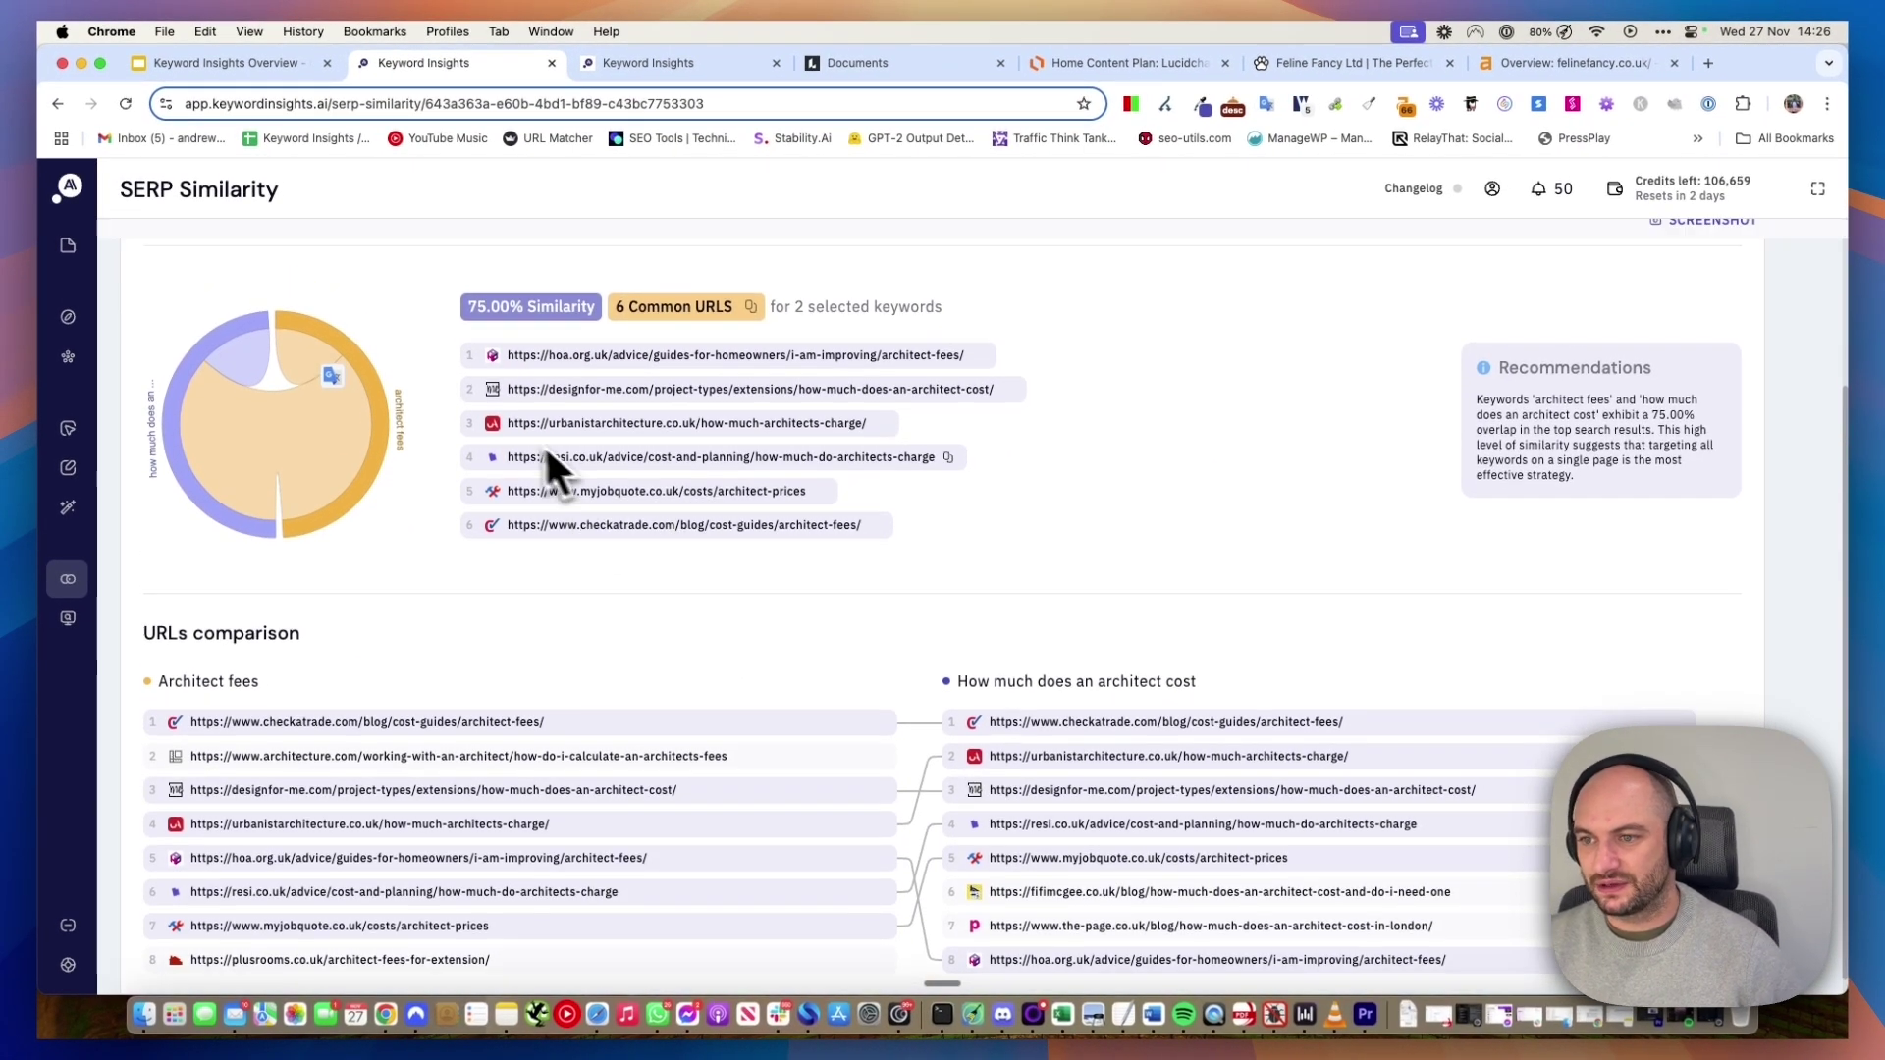
scroll(711, 579, "up", 5)
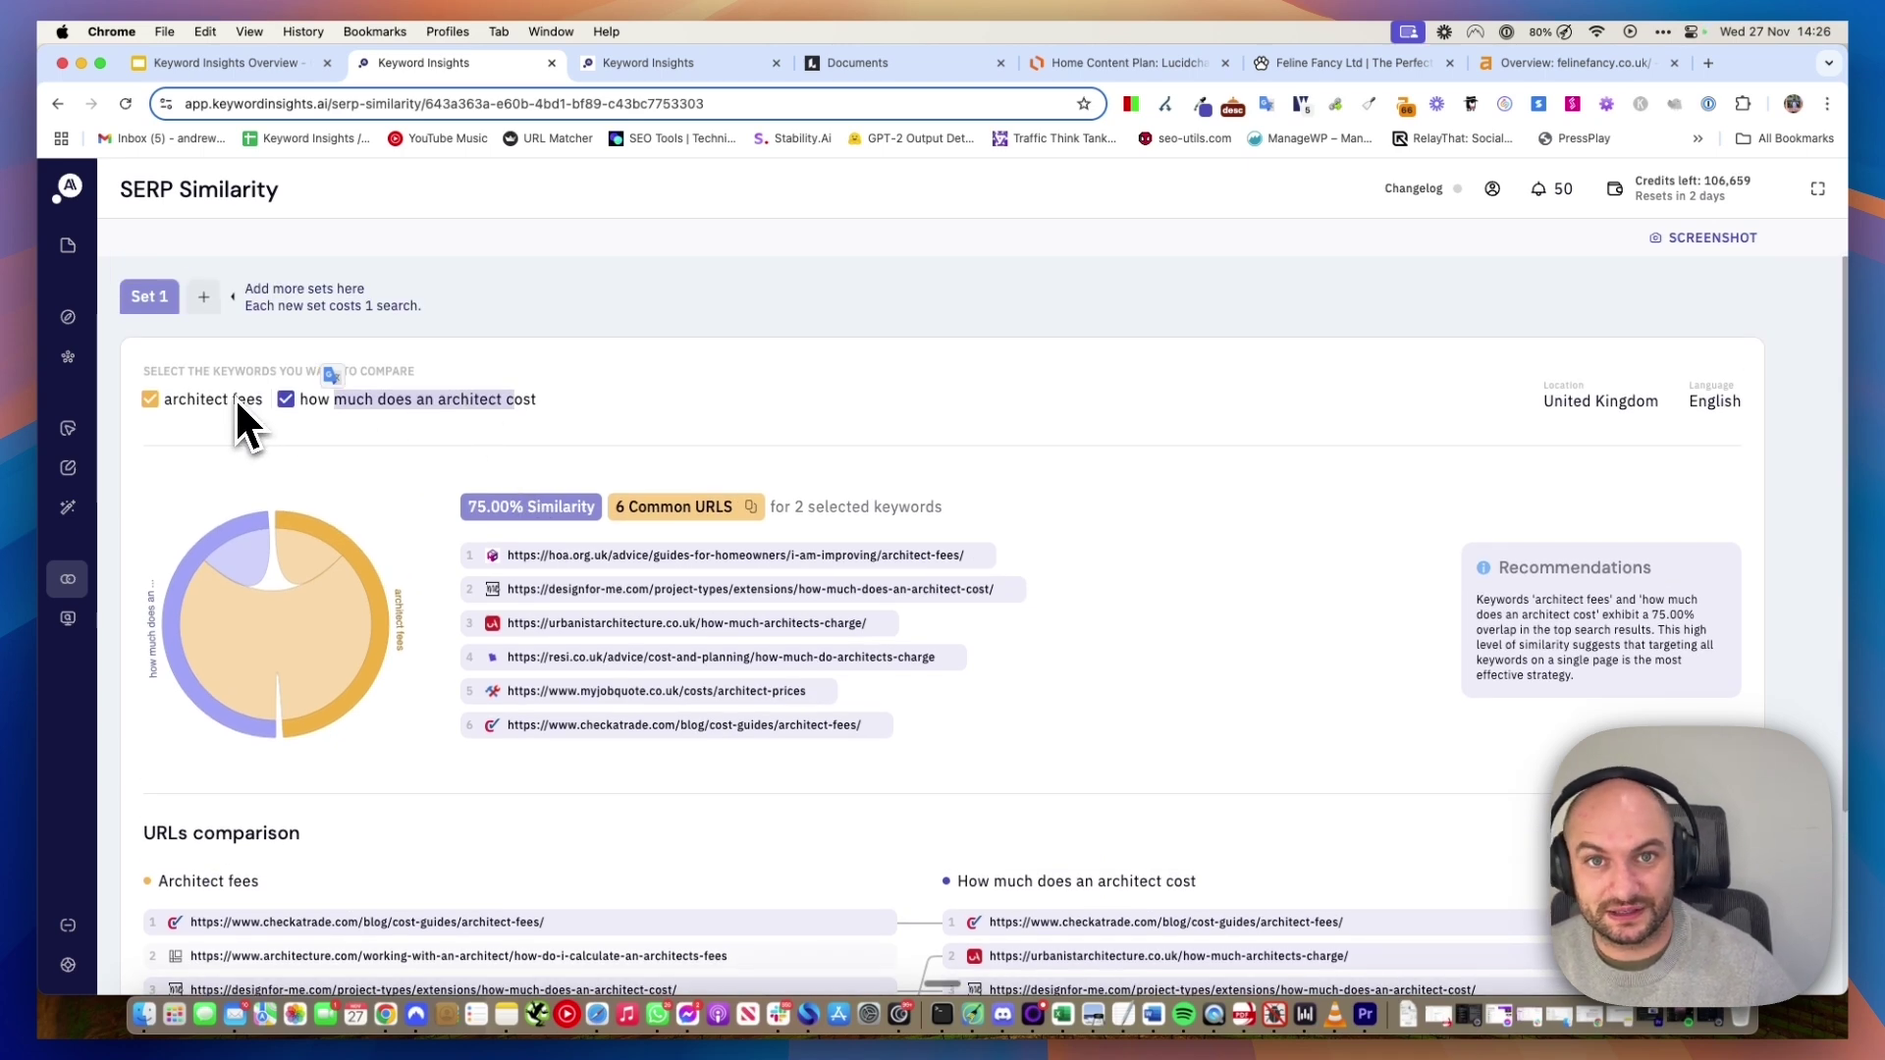
- Open the SERP Analyzer results for 'how to do keyword research': difficulty 73/100, 434M results
left_click(122, 584)
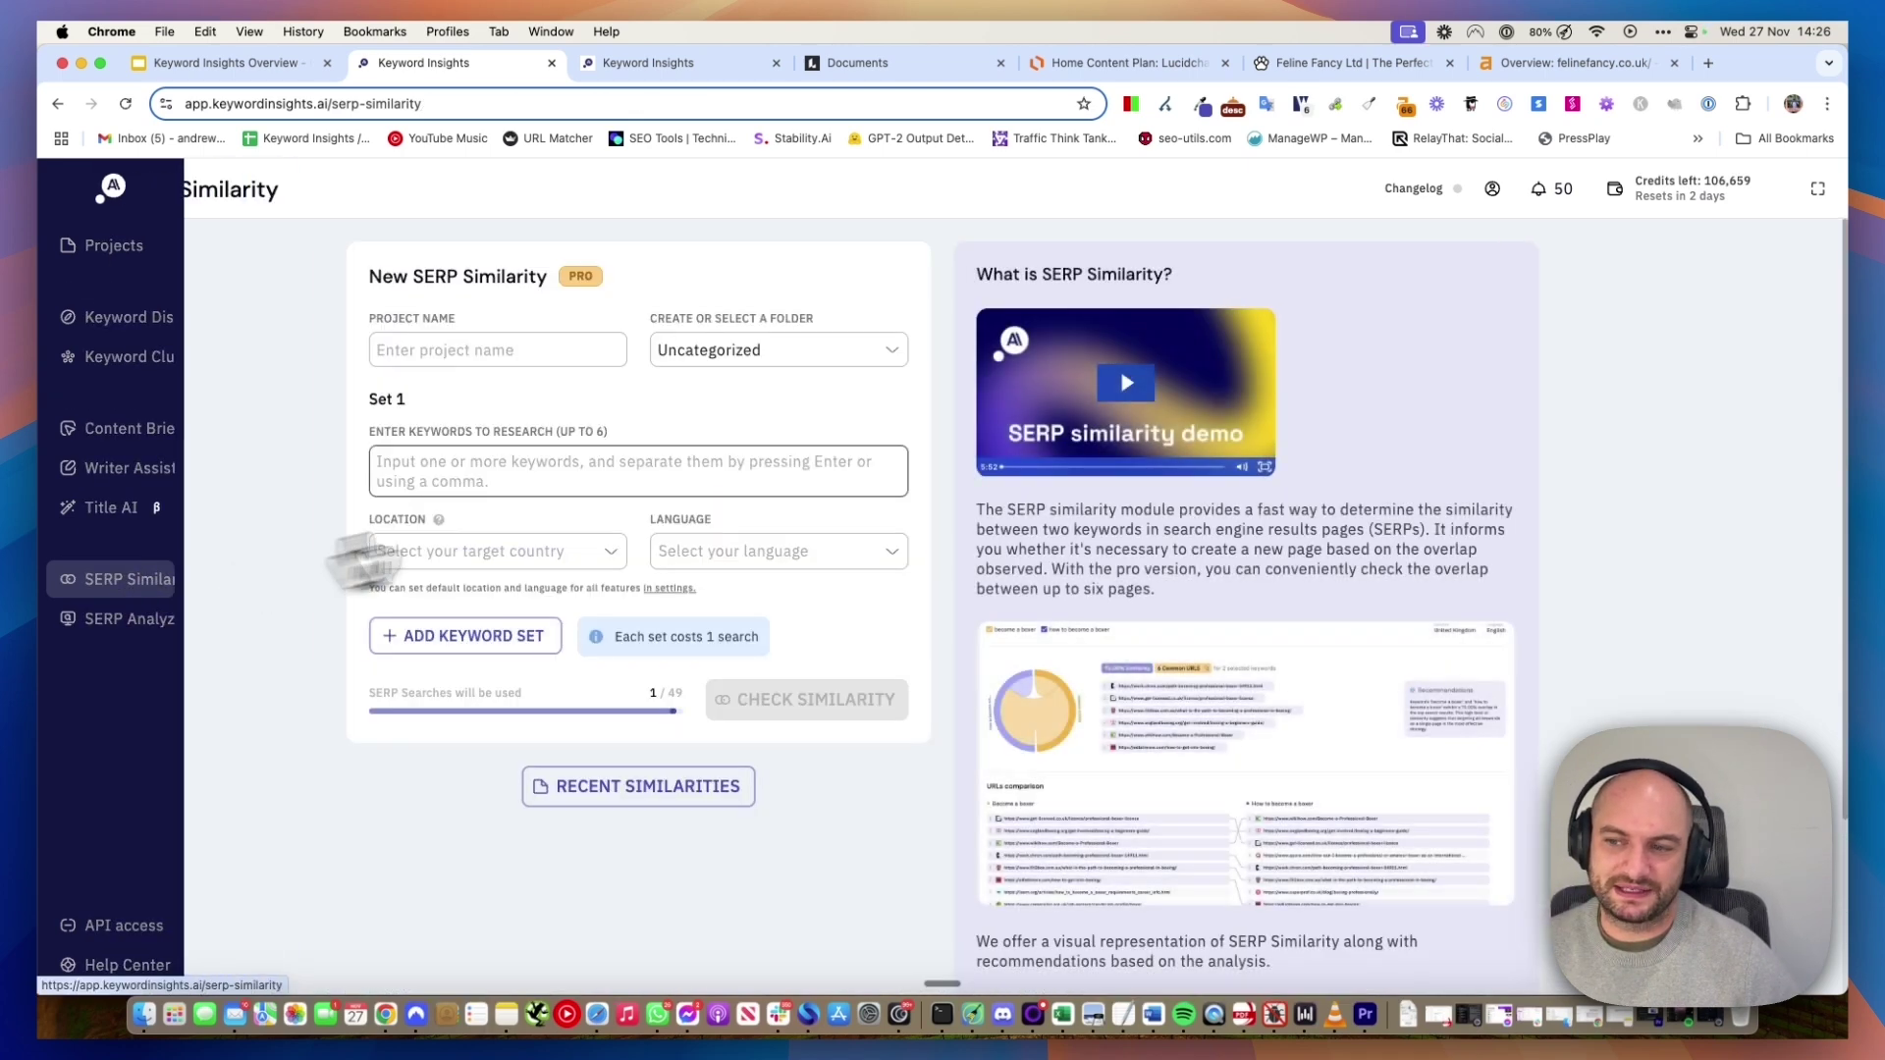
left_click(510, 480)
mouse_move(85, 319)
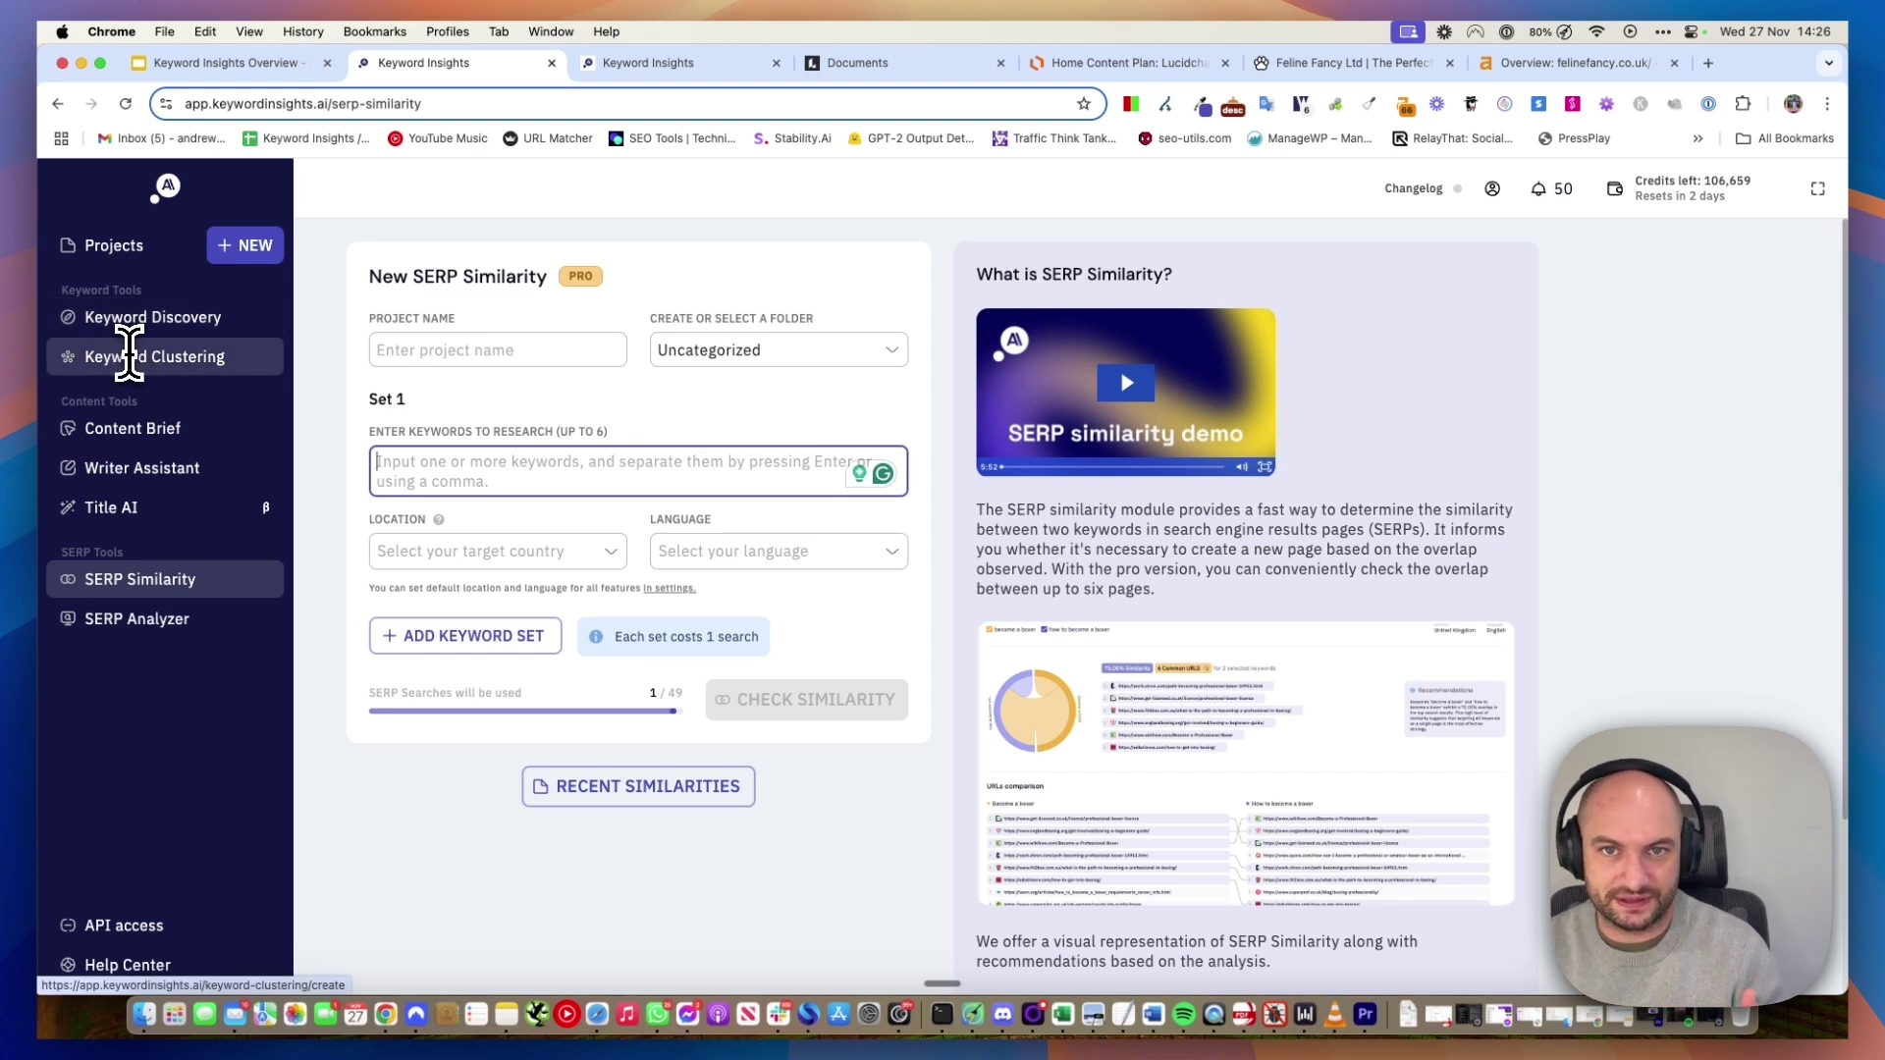
left_click(165, 619)
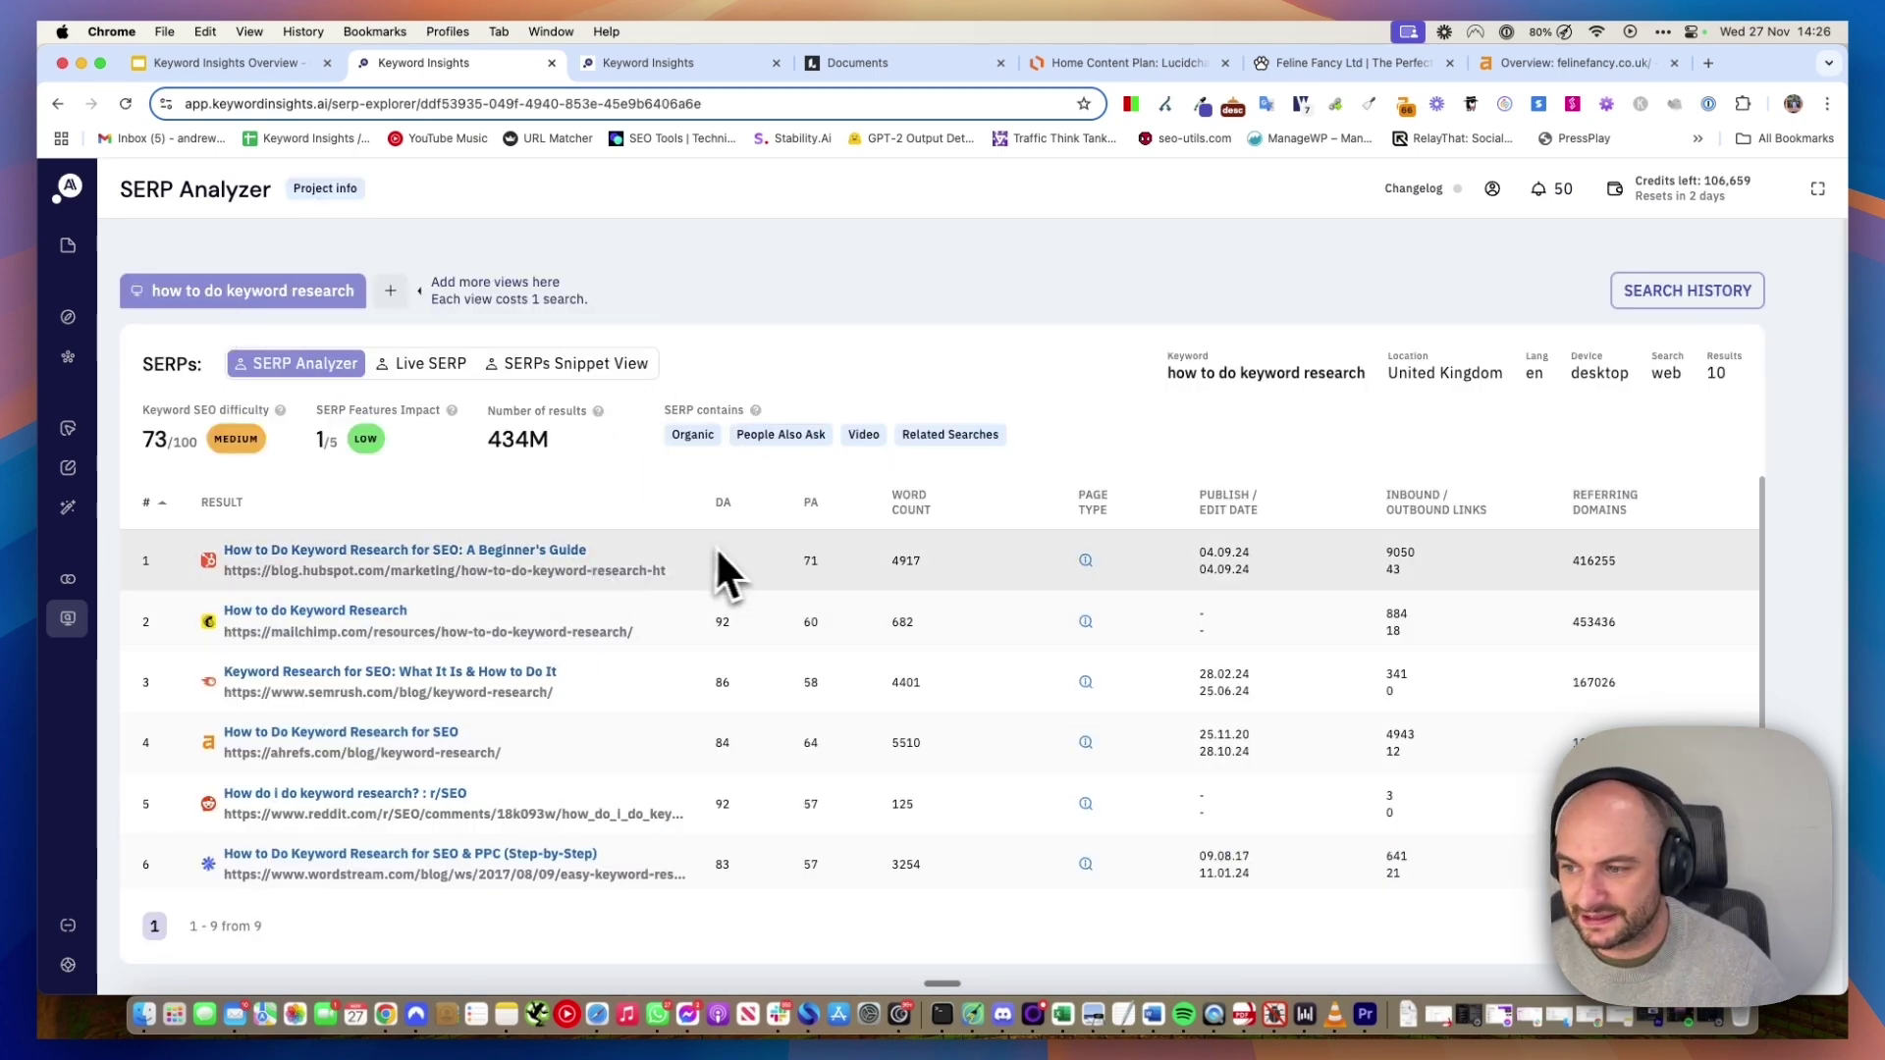
scroll(608, 629, "down", 1)
scroll(531, 640, "up", 1)
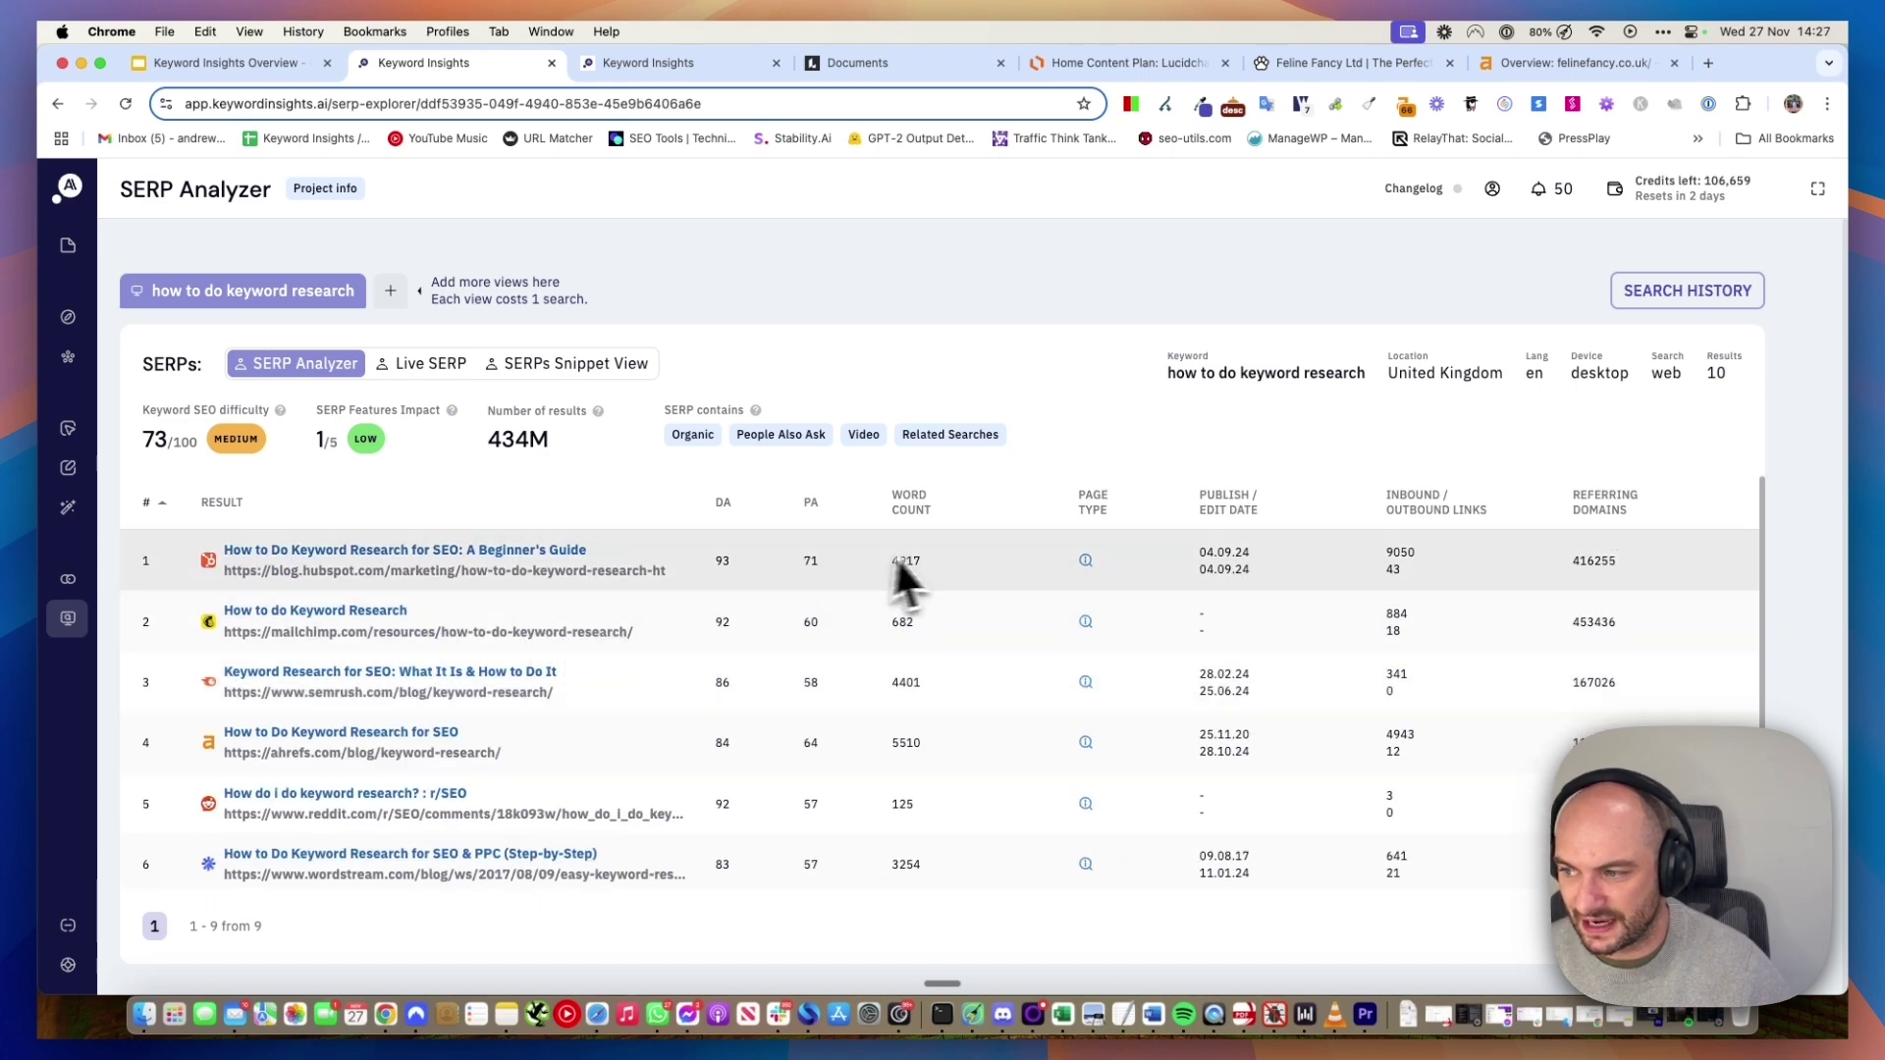
scroll(918, 562, "down", 3)
scroll(972, 776, "up", 3)
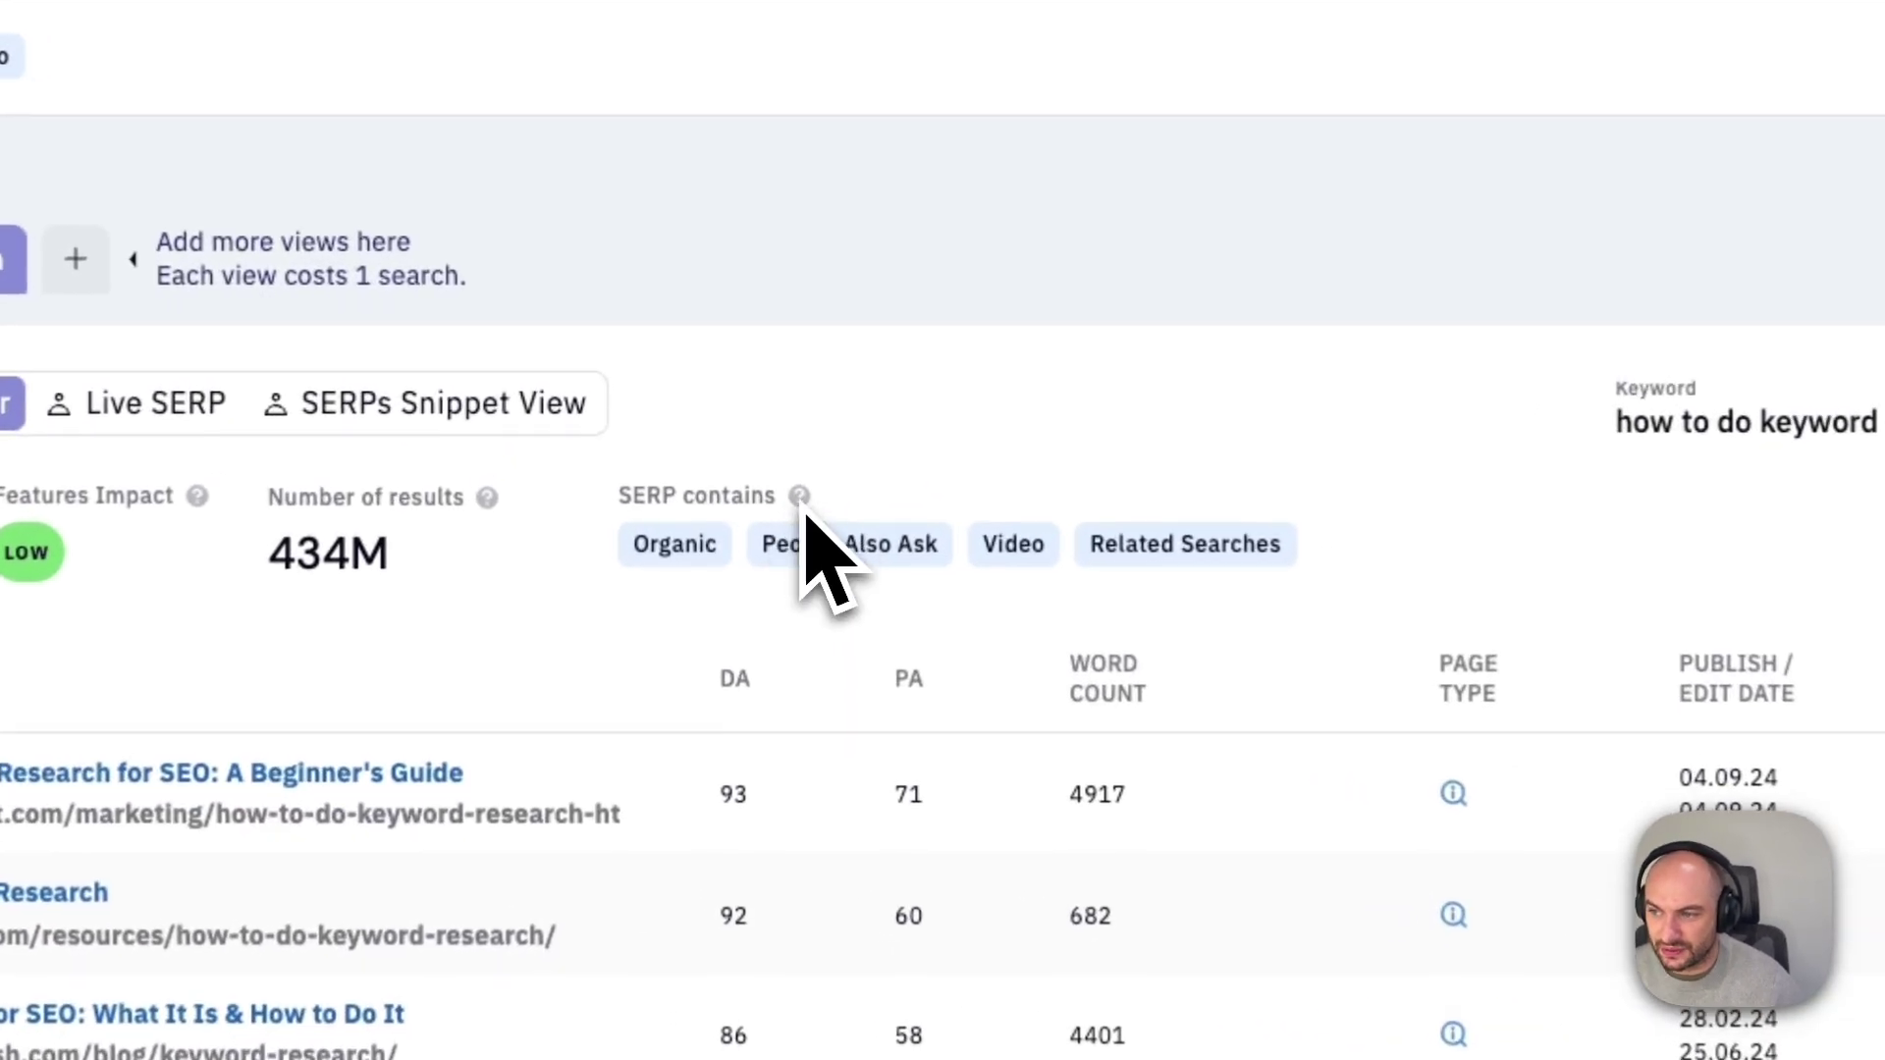
- Point out the SERP features and impact score, including People Also Ask and Related Searches
left_click_drag(803, 545, 1250, 560)
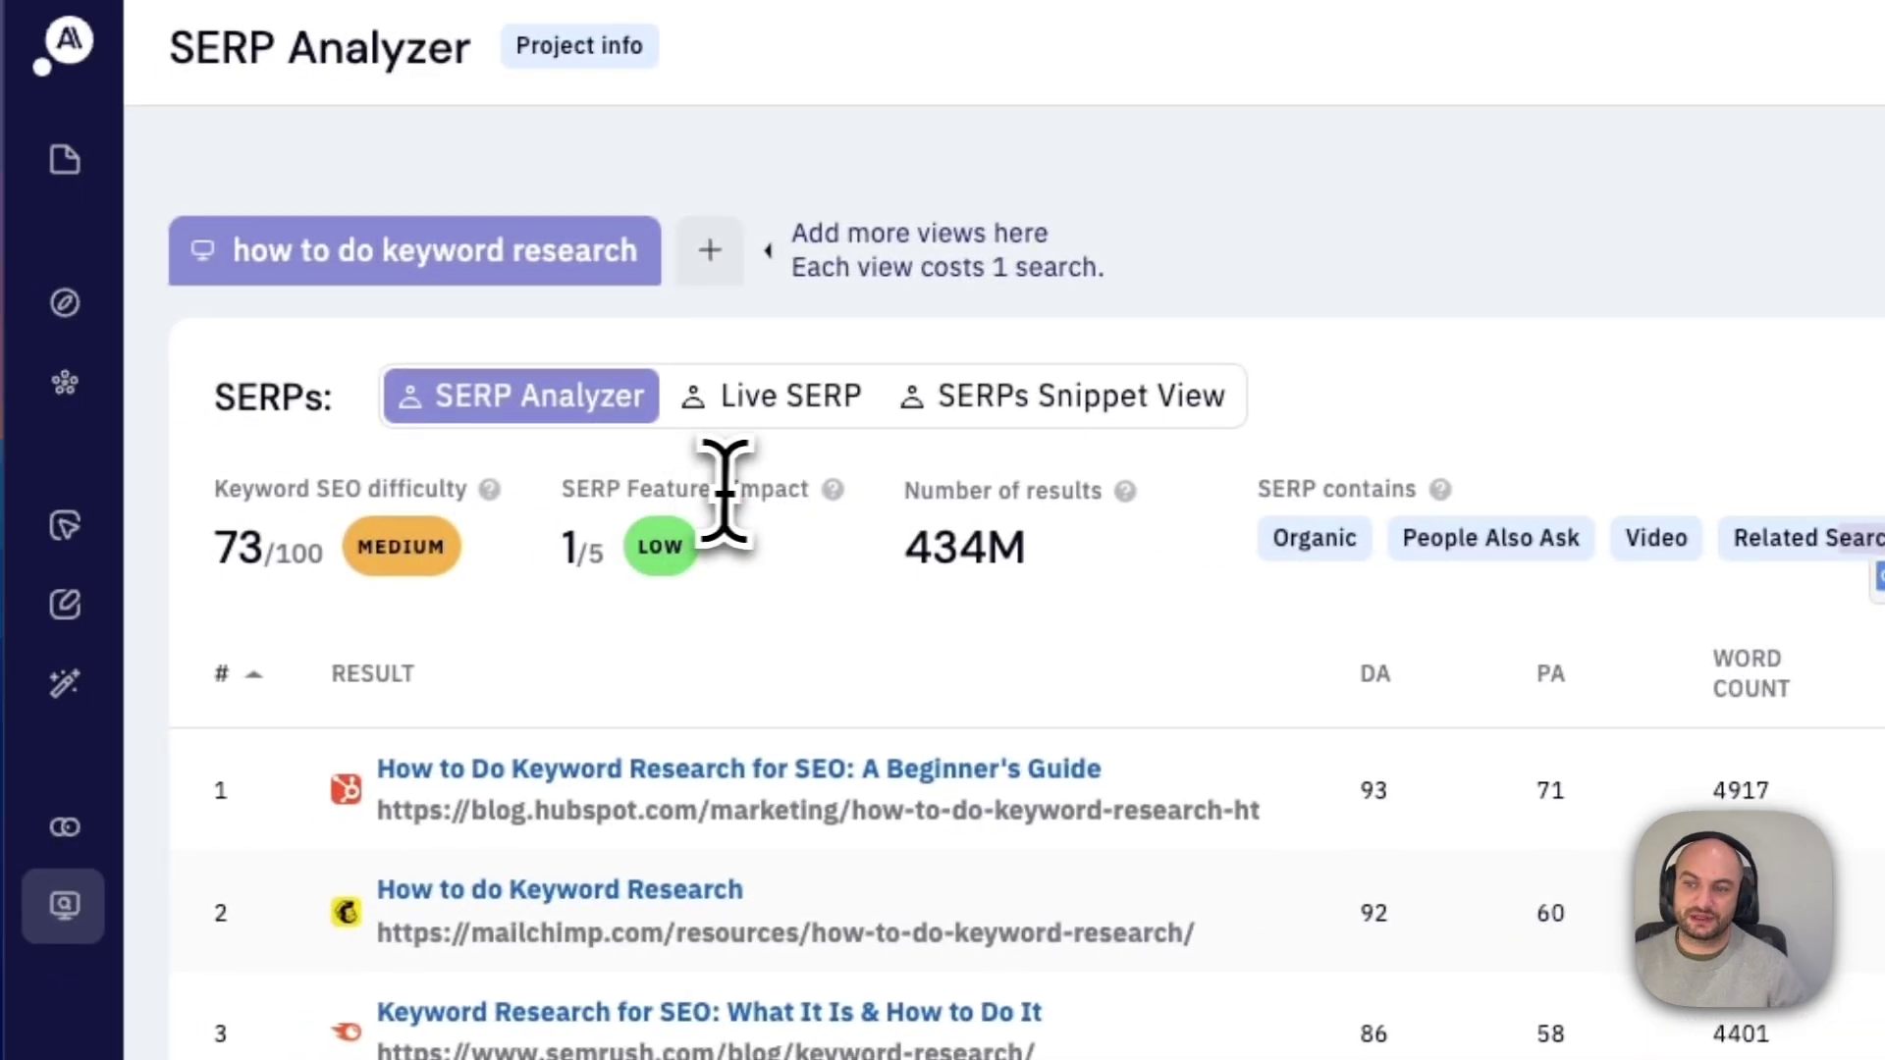
left_click_drag(592, 489, 773, 496)
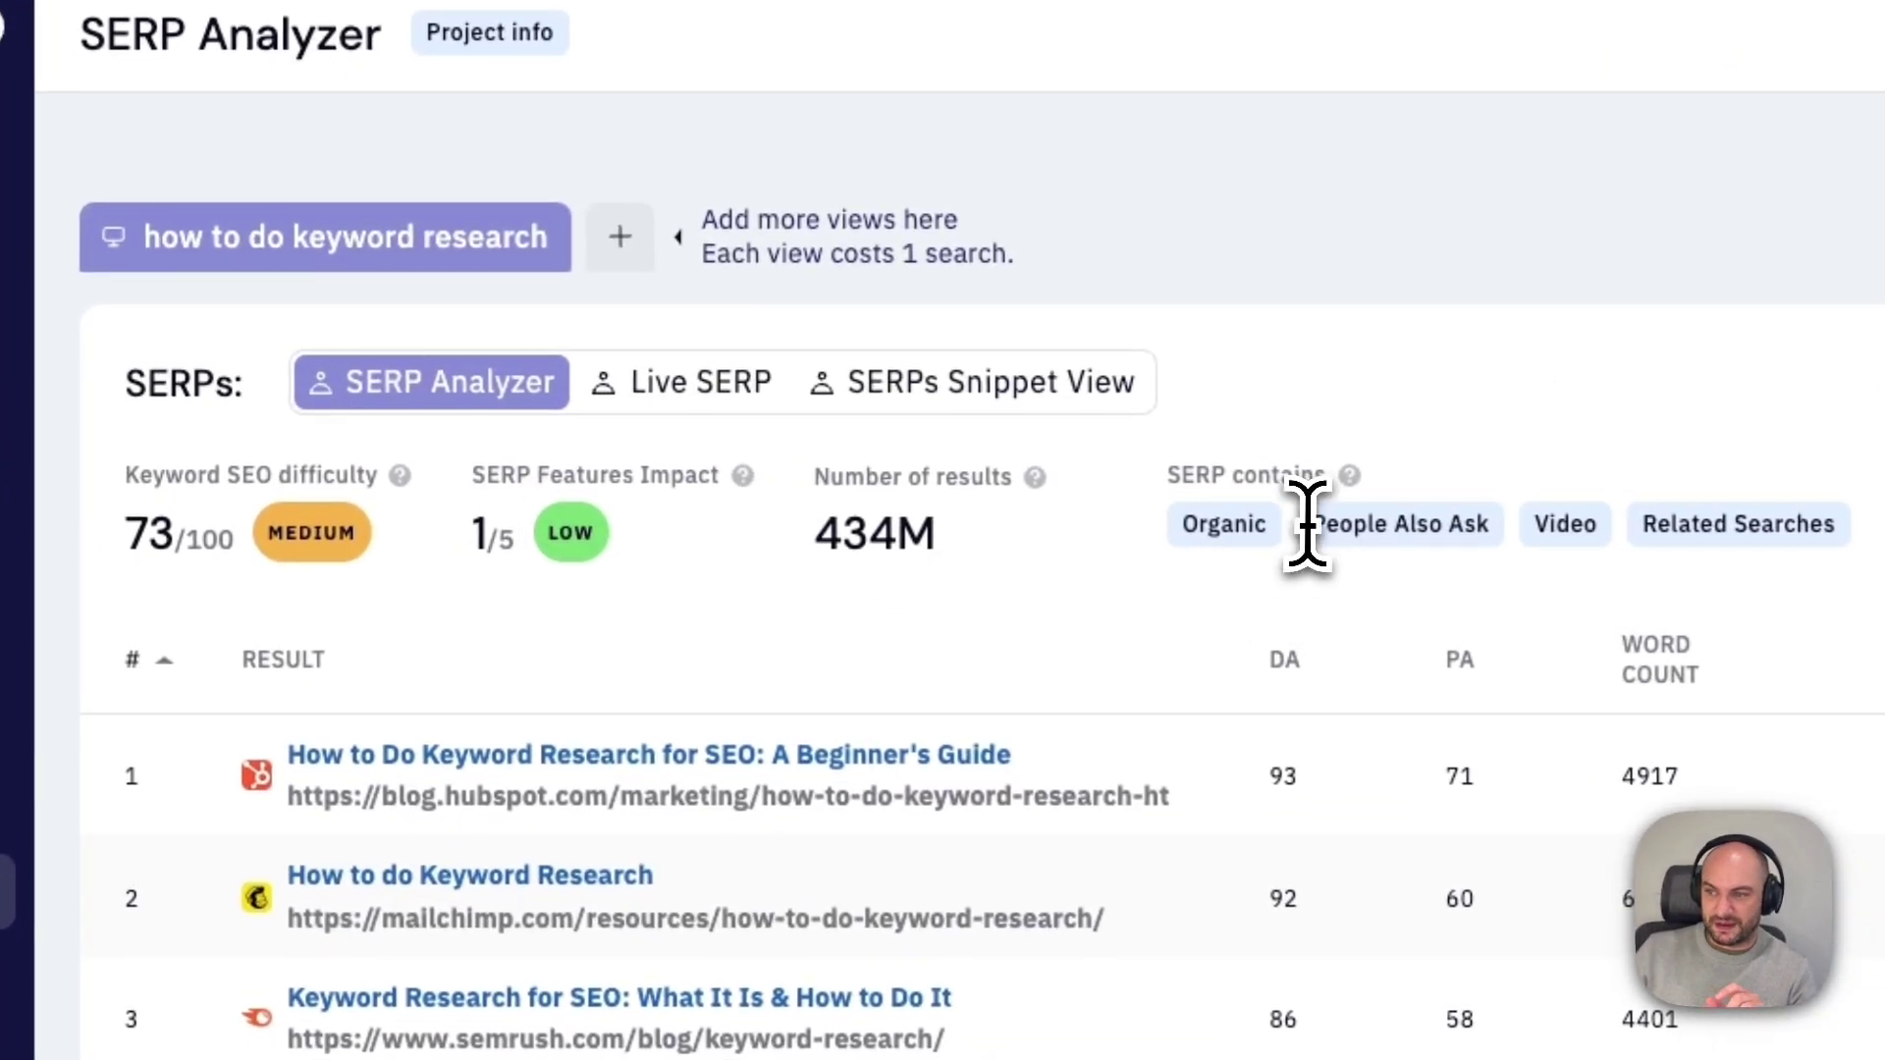
left_click_drag(739, 435, 847, 442)
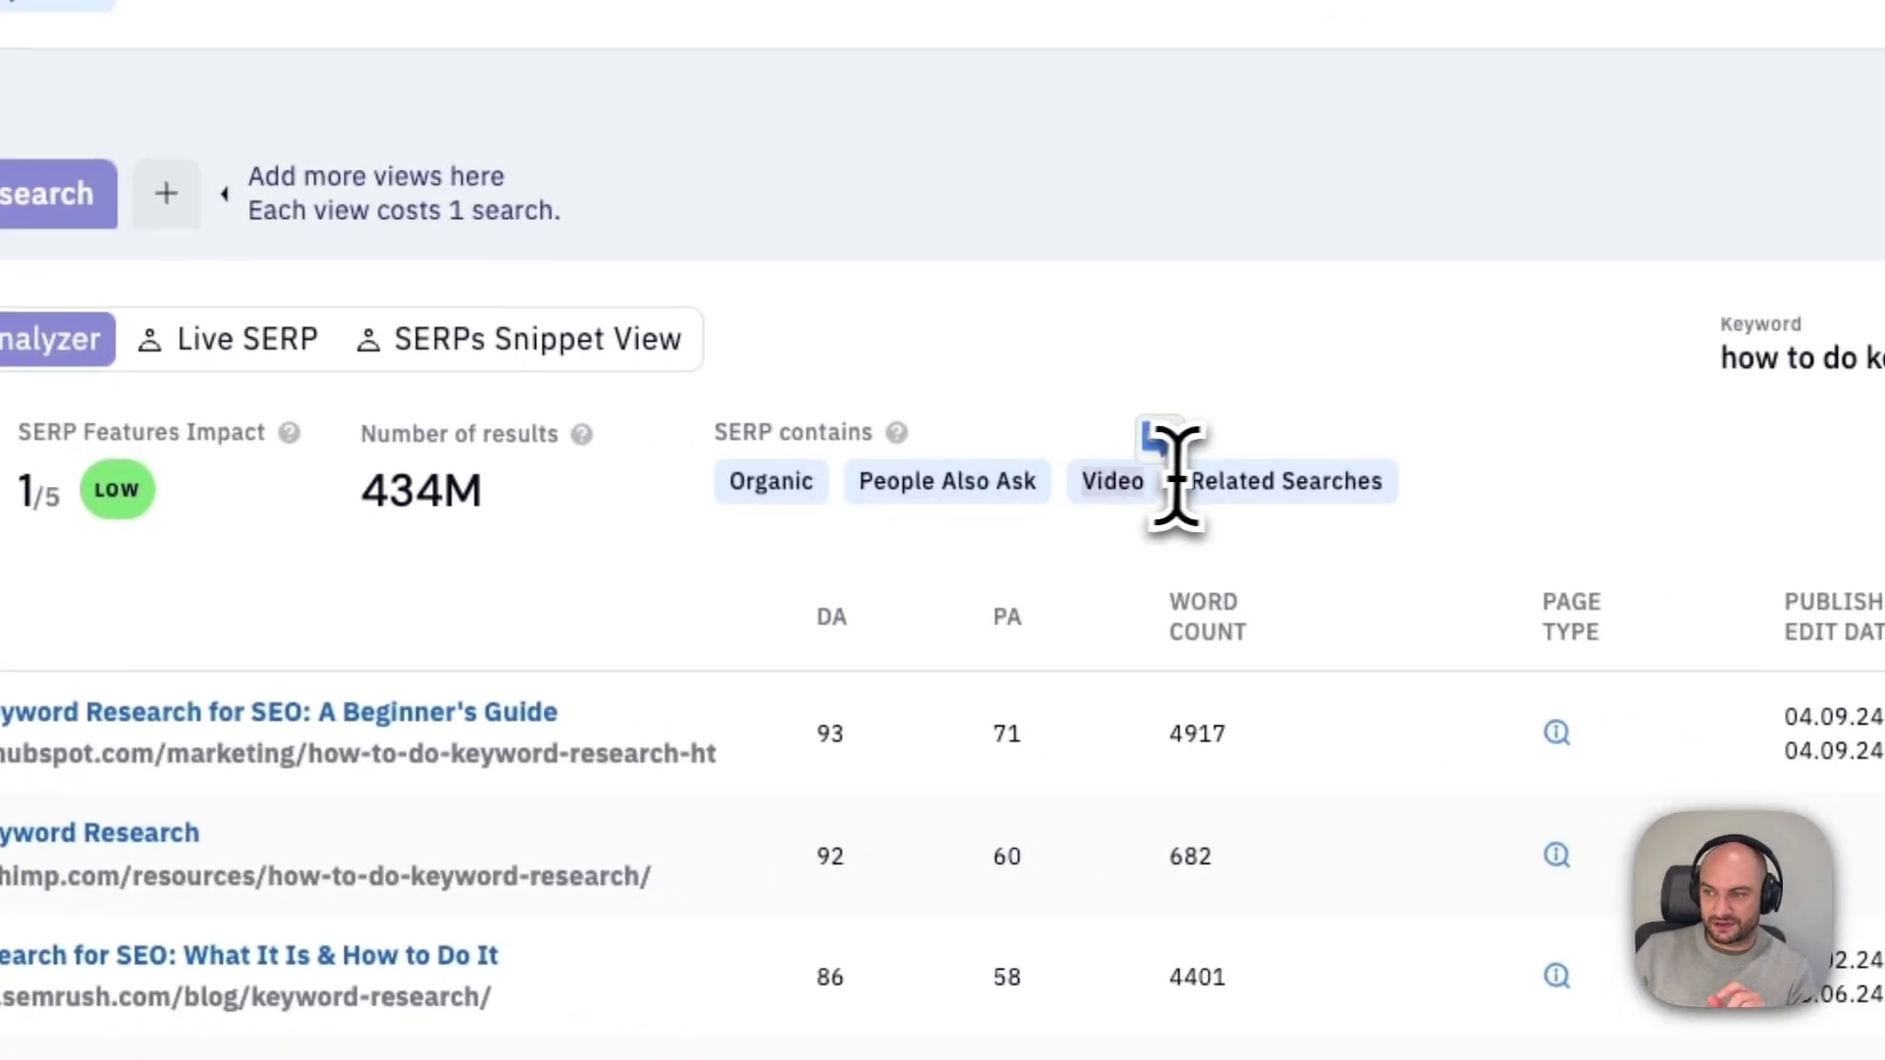
left_click_drag(1285, 488, 1512, 558)
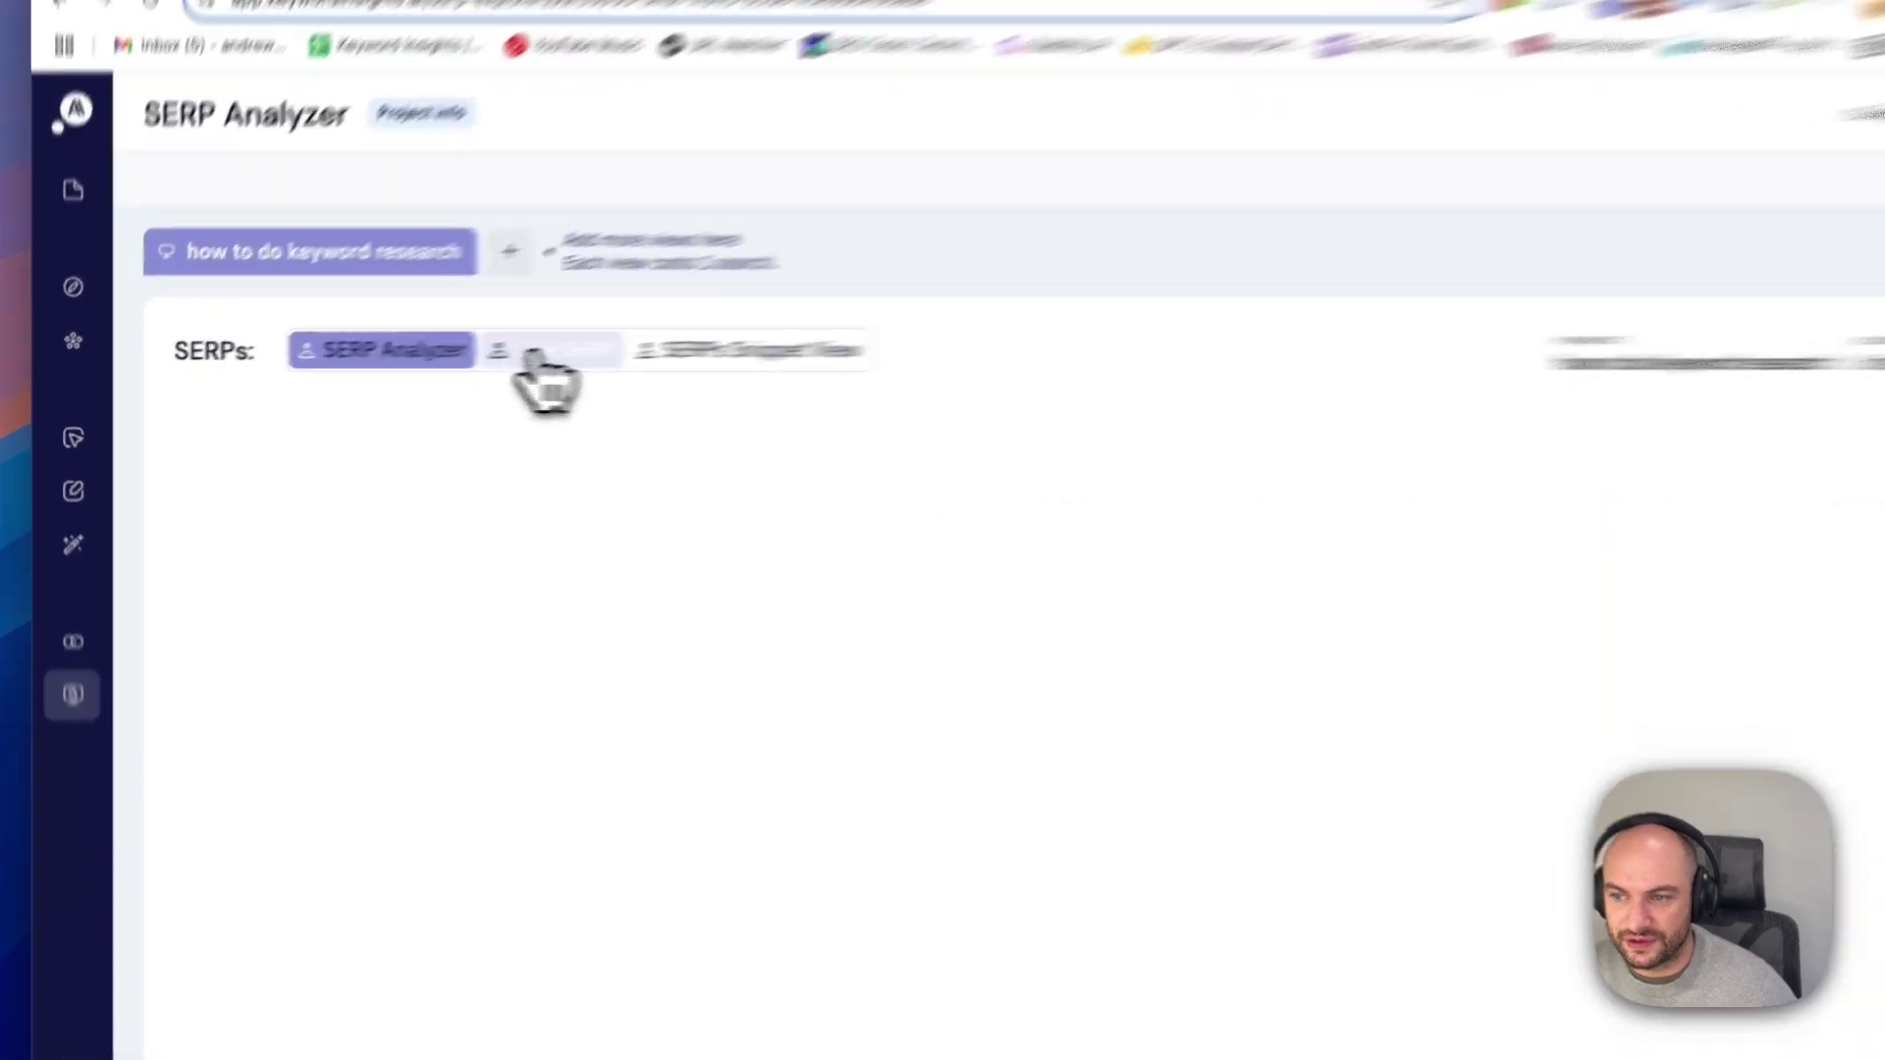
- Scroll through the Live SERP results, then switch to the SERPs Snippet View of top-ranking pages
left_click(443, 355)
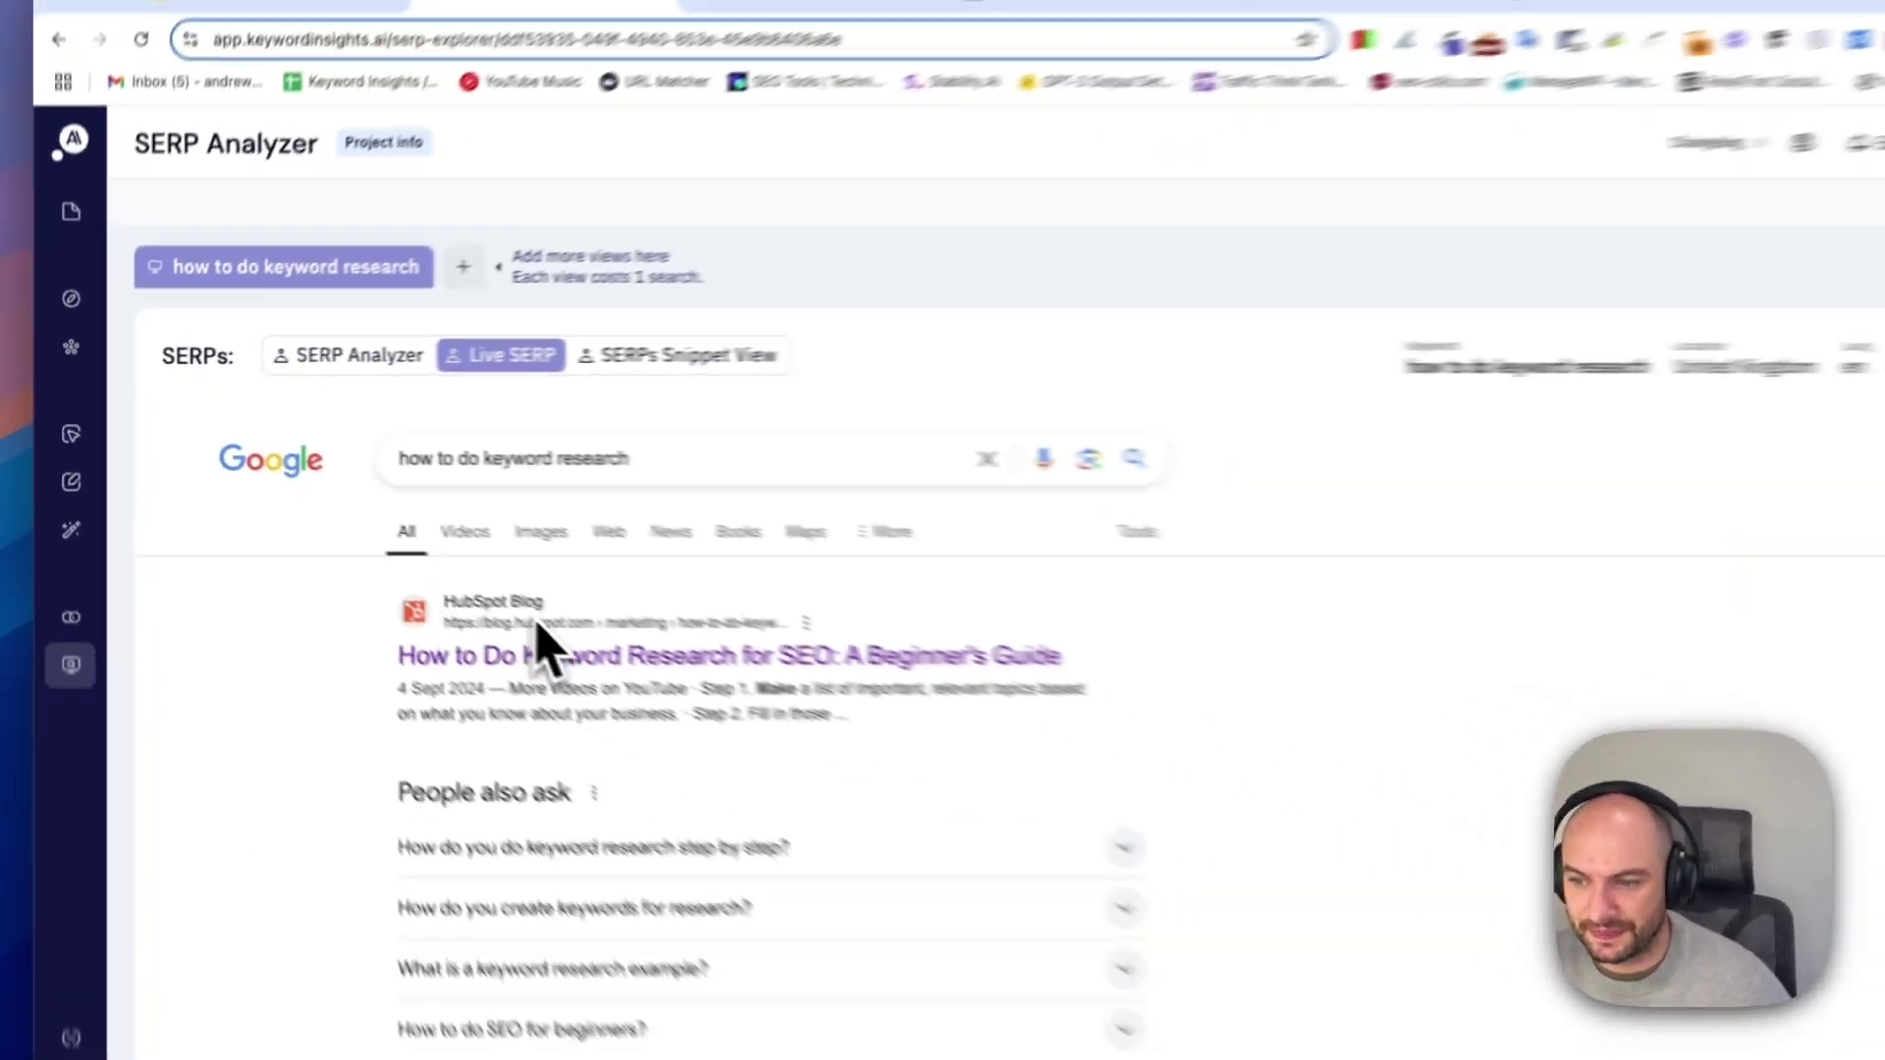
scroll(1164, 776, "down", 15)
scroll(1164, 776, "up", 8)
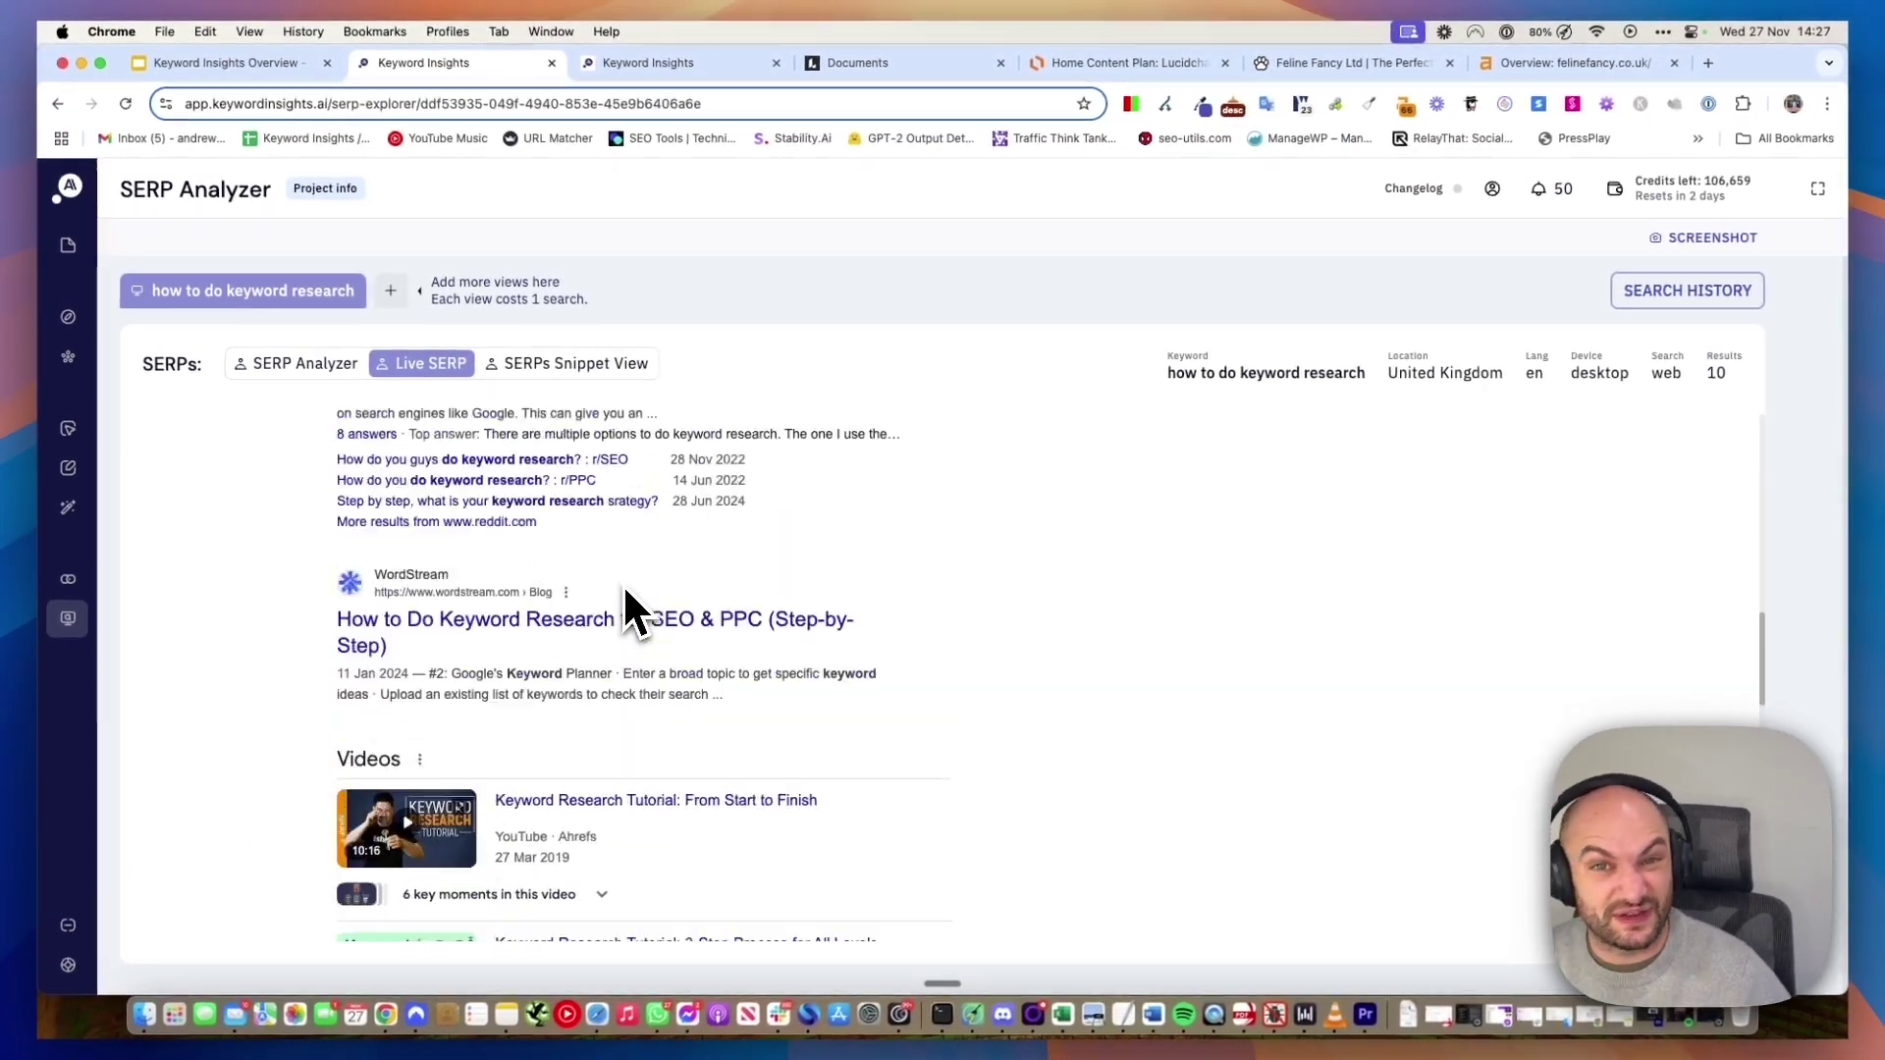
scroll(624, 590, "up", 5)
scroll(627, 583, "up", 5)
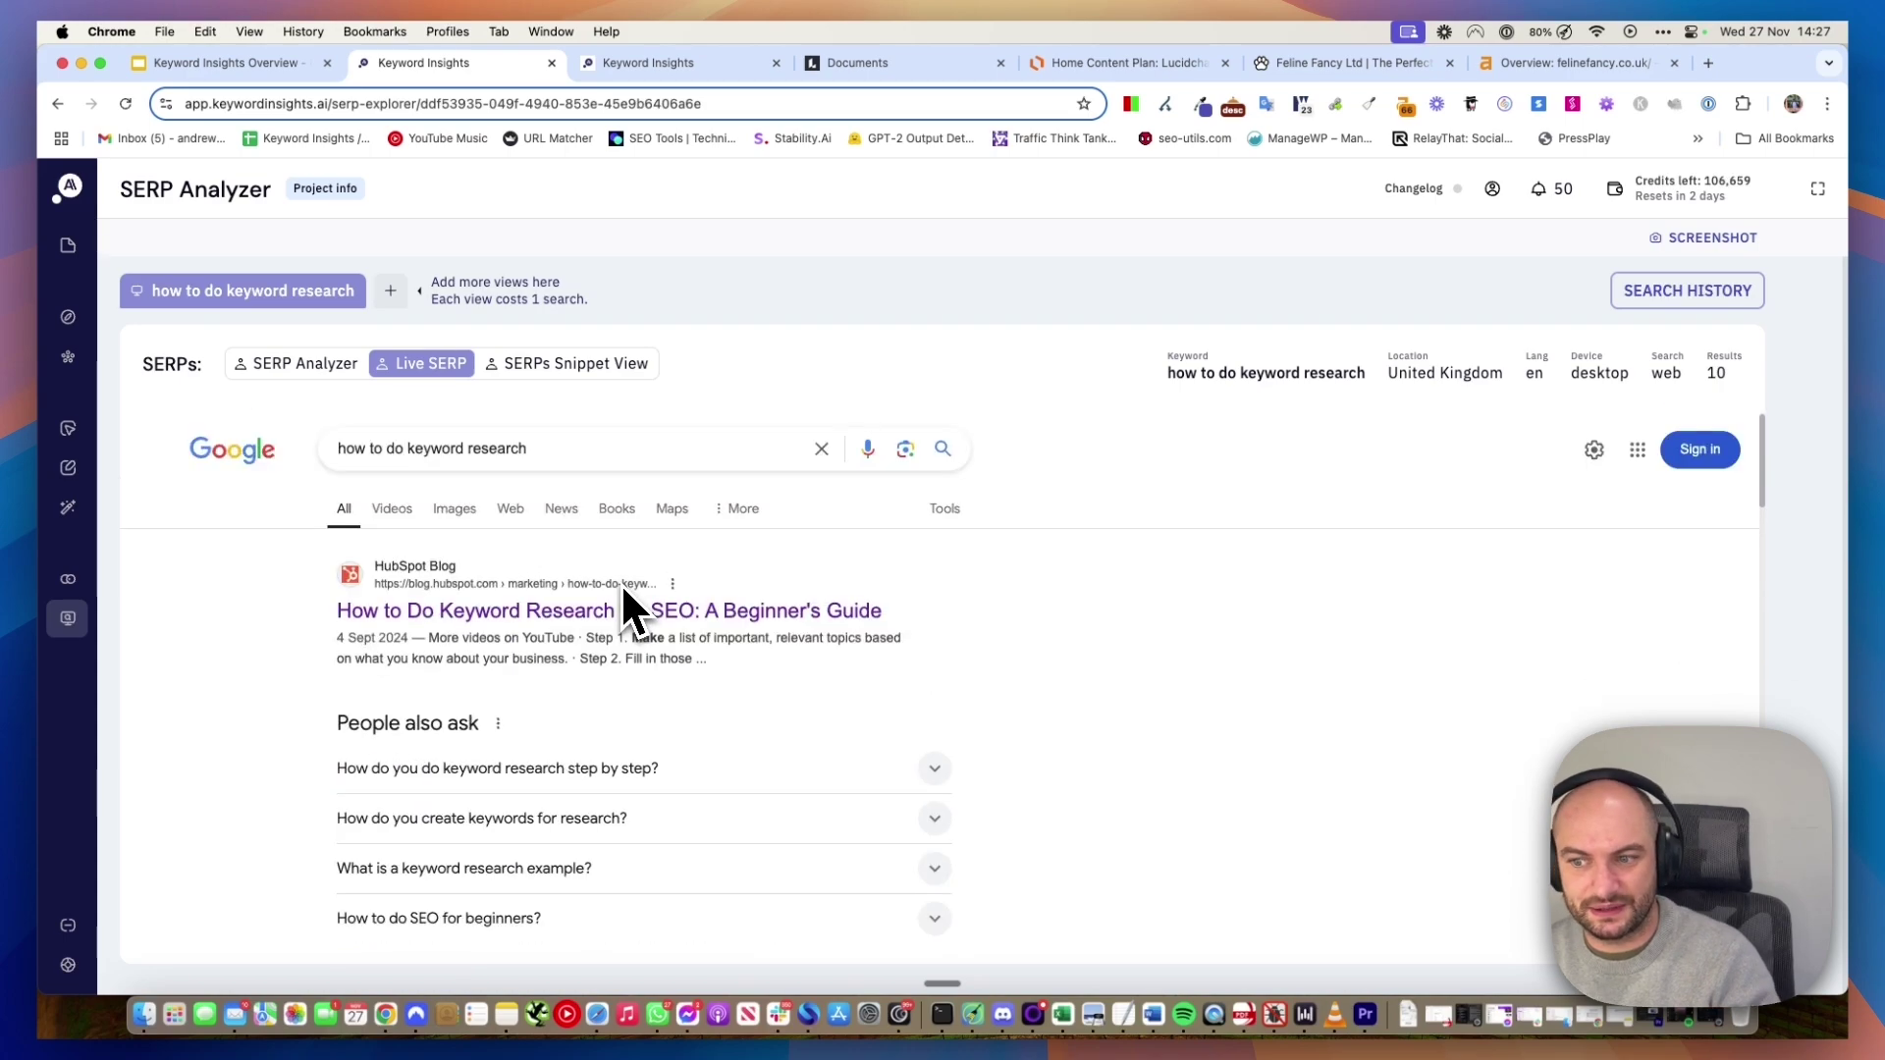
left_click(564, 364)
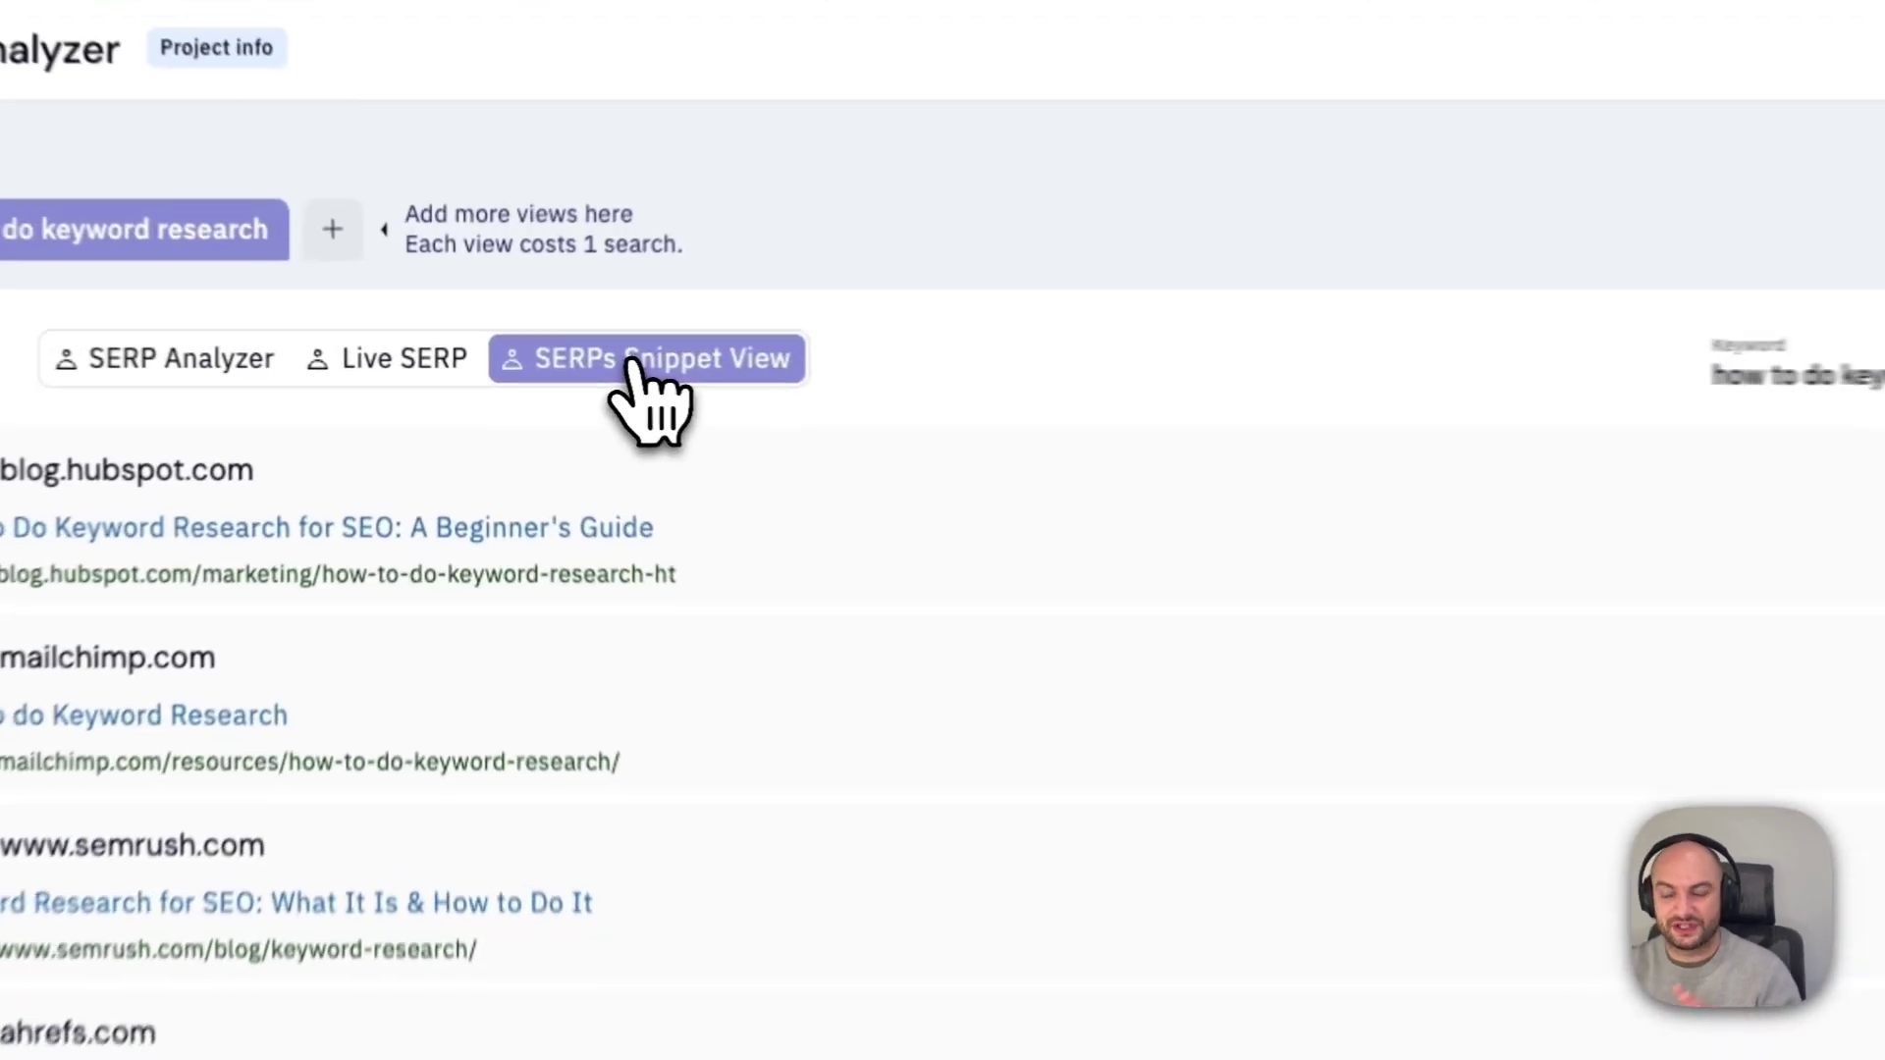